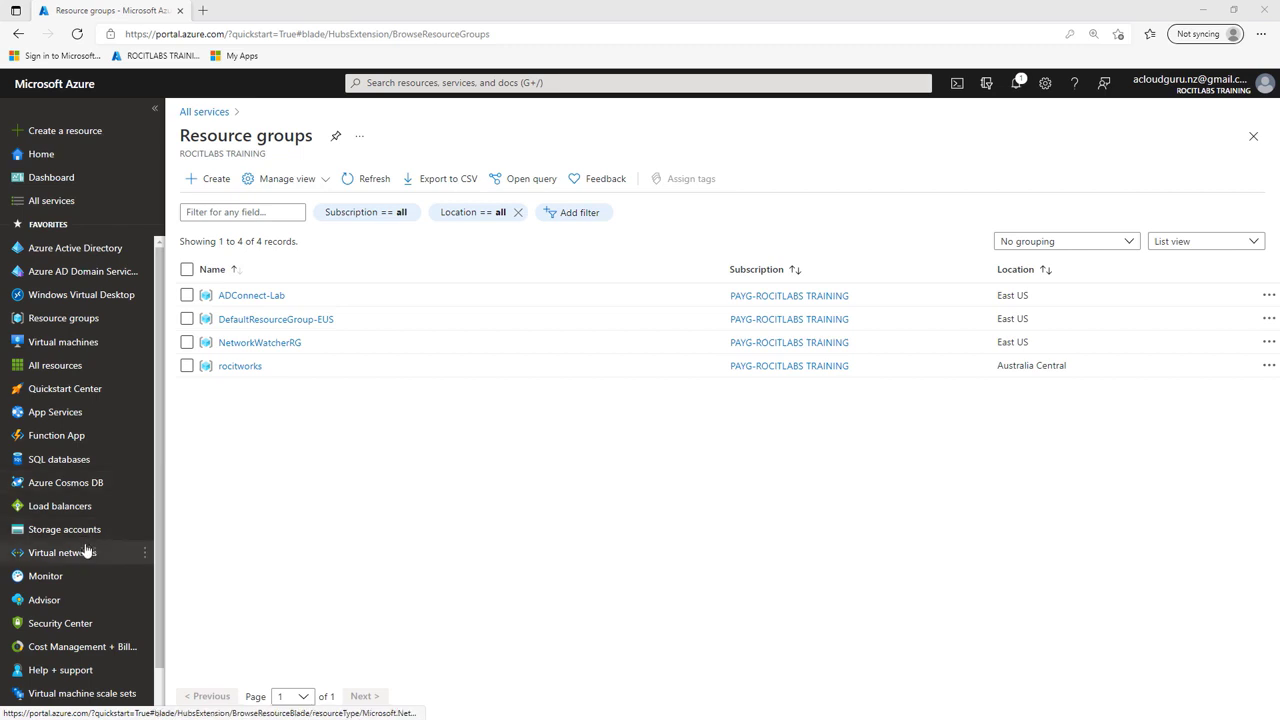
Create virtual network OnPrem-Network in resource group ADConnect-Lab, East US, and advance to IP Addresses.
left_click(86, 552)
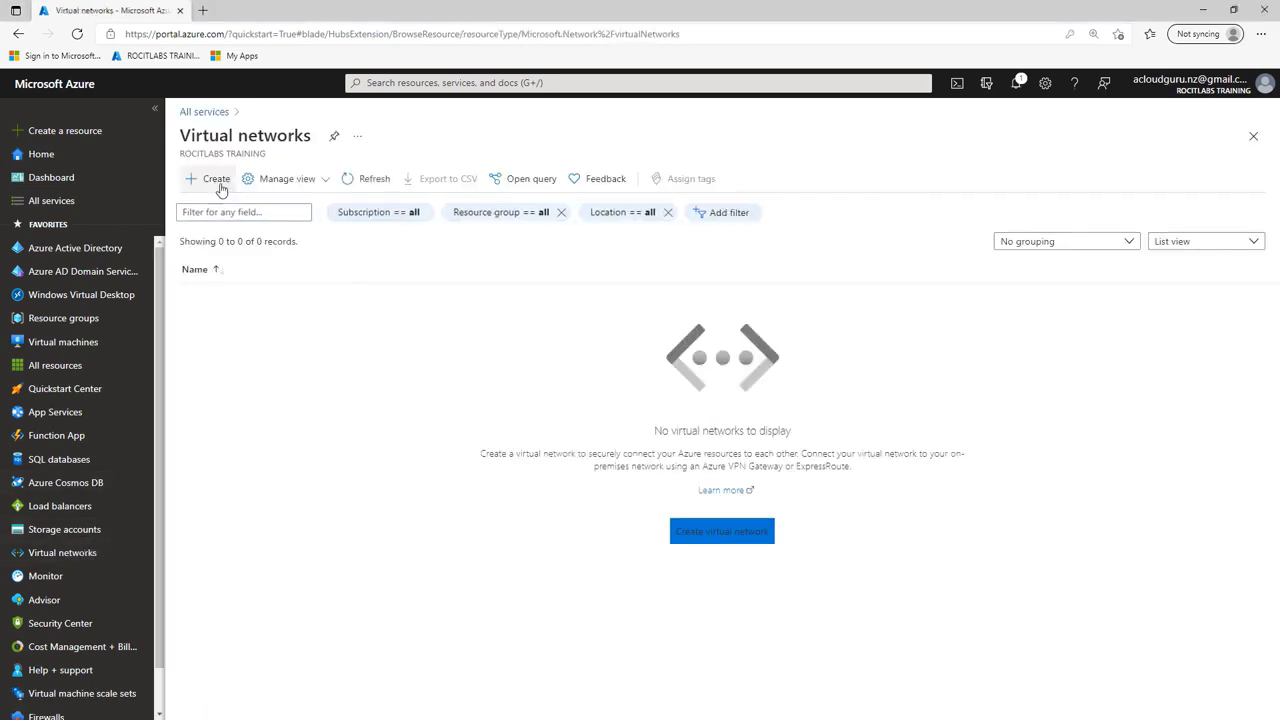
left_click(216, 179)
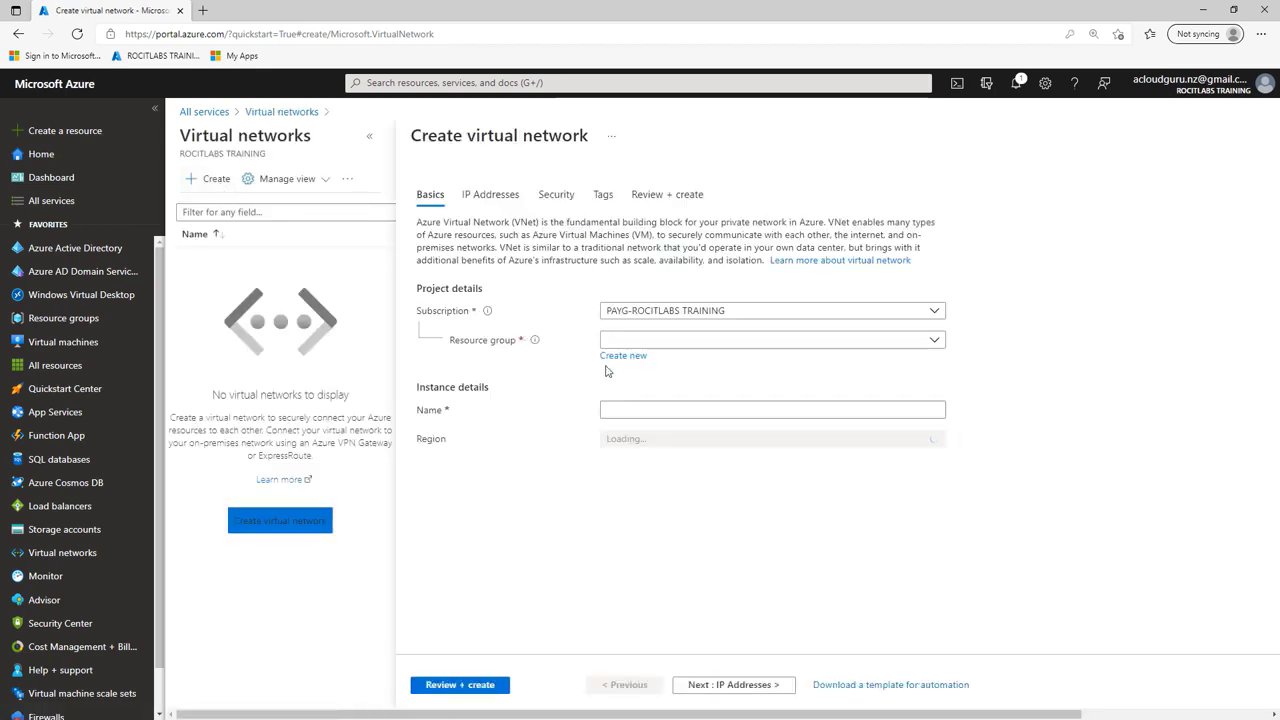
left_click(621, 345)
left_click(645, 392)
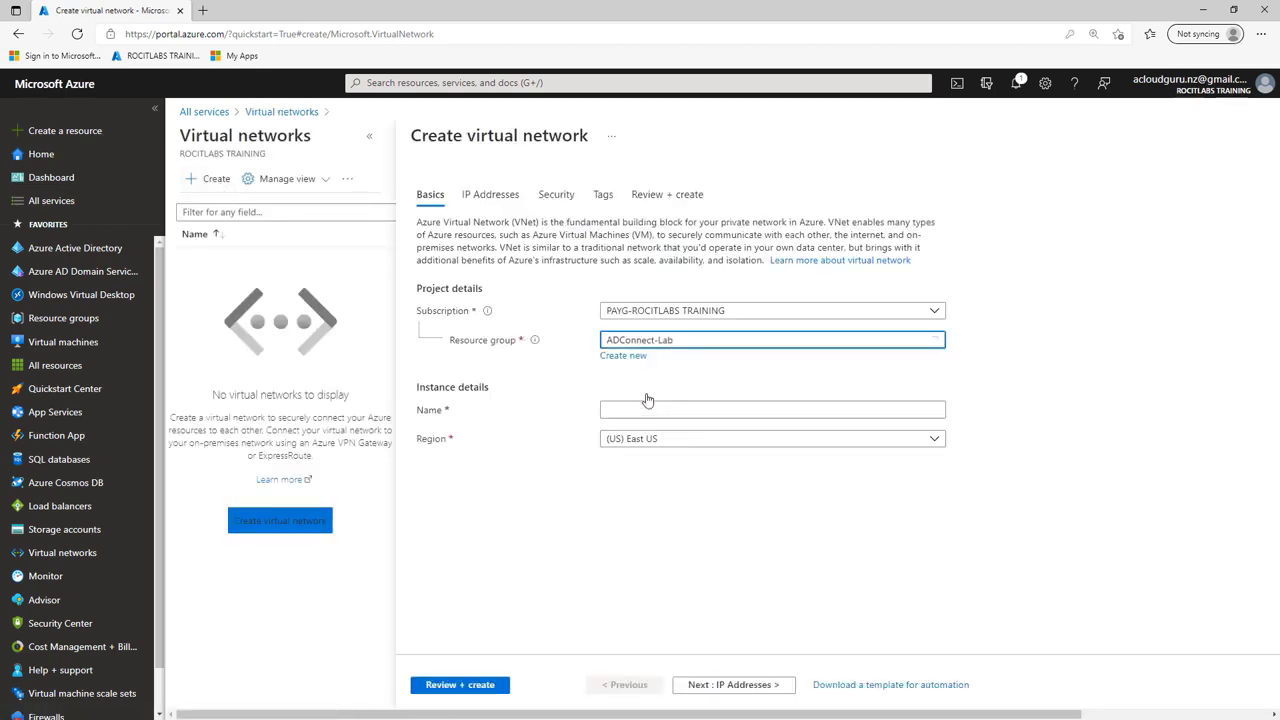
left_click(628, 410)
right_click(628, 410)
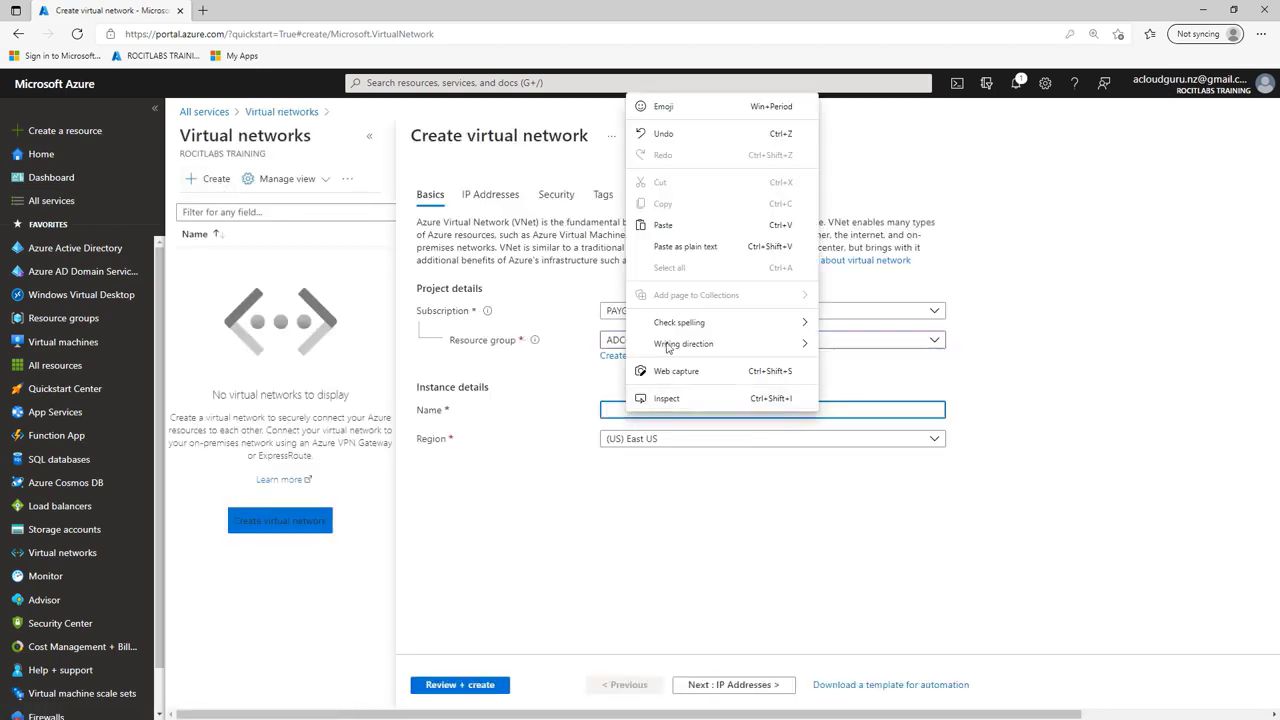
left_click(676, 228)
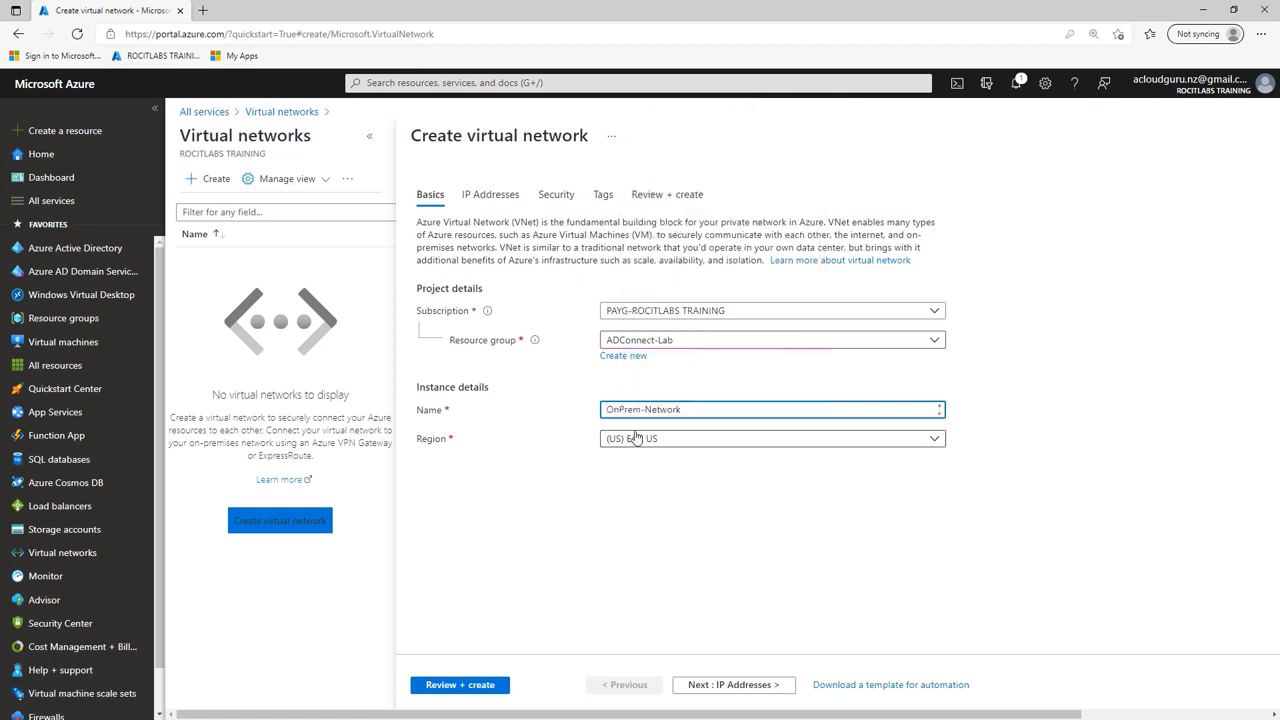
left_click(742, 687)
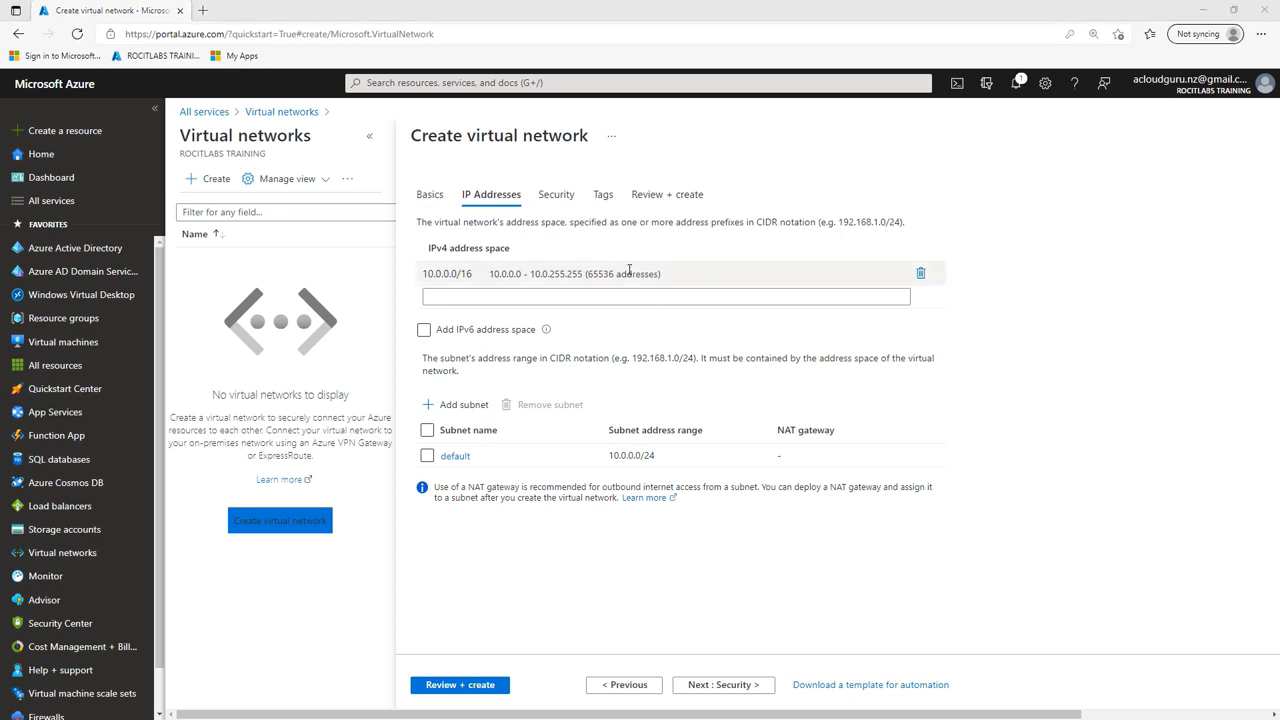
Change the default subnet to vm-subnet with range 10.0.1.0/24 and save it.
left_click(474, 273)
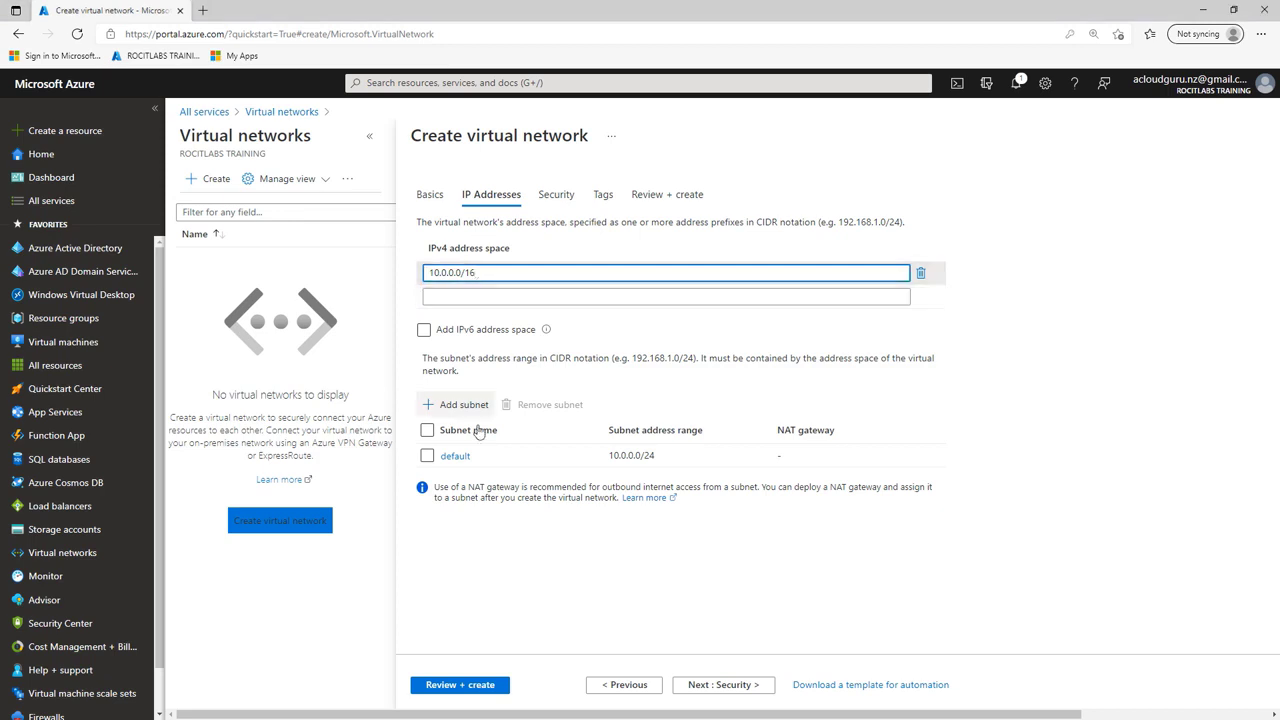
left_click(458, 458)
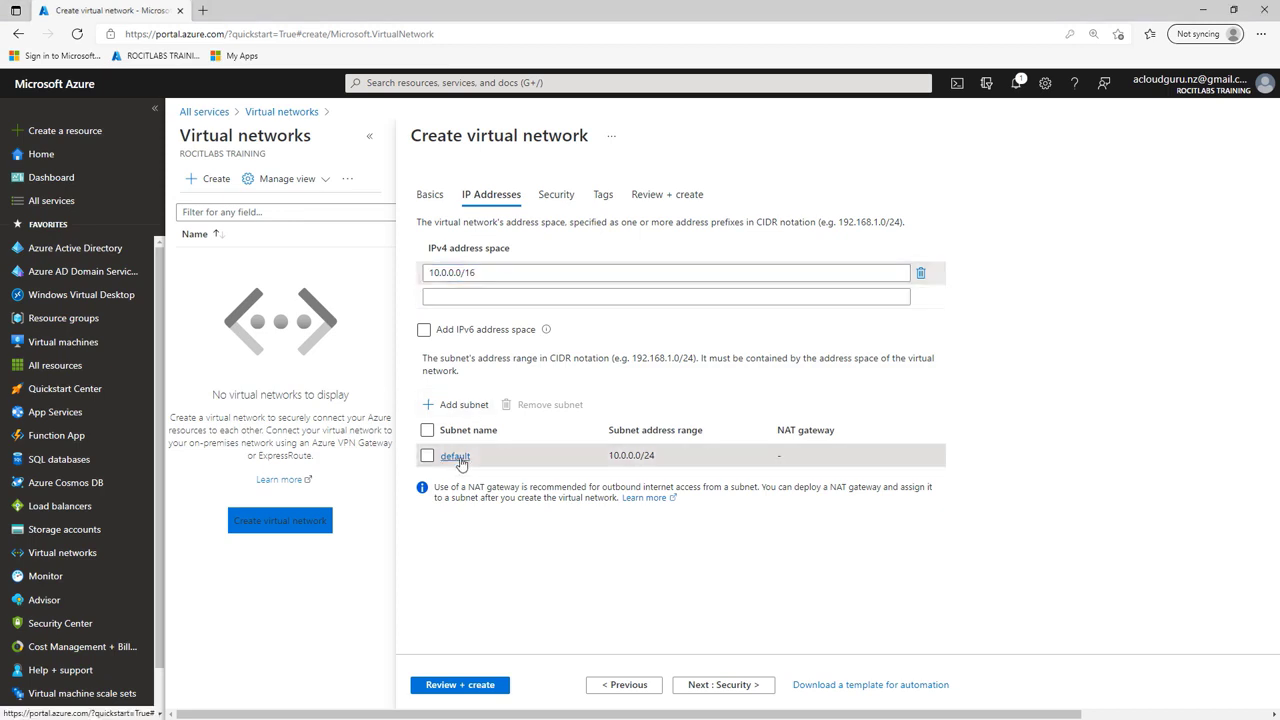
key("Tab")
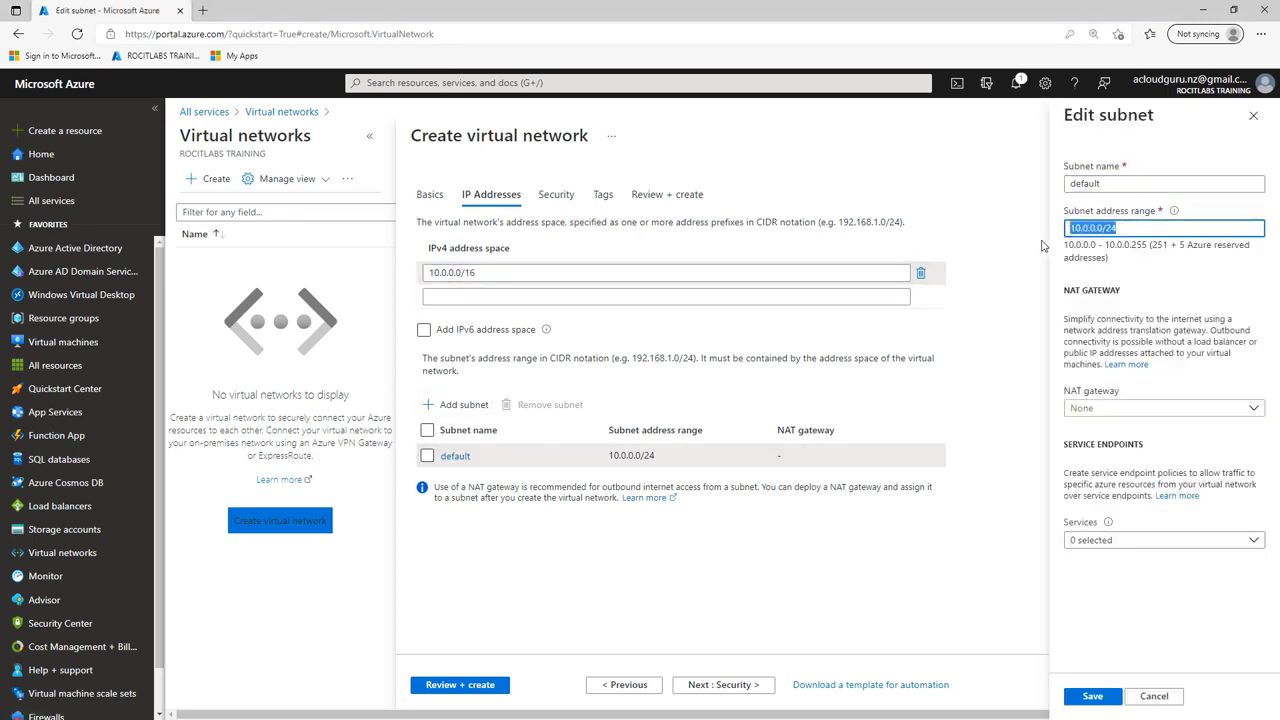
type("10.0.1.0/24")
key("shift+Tab")
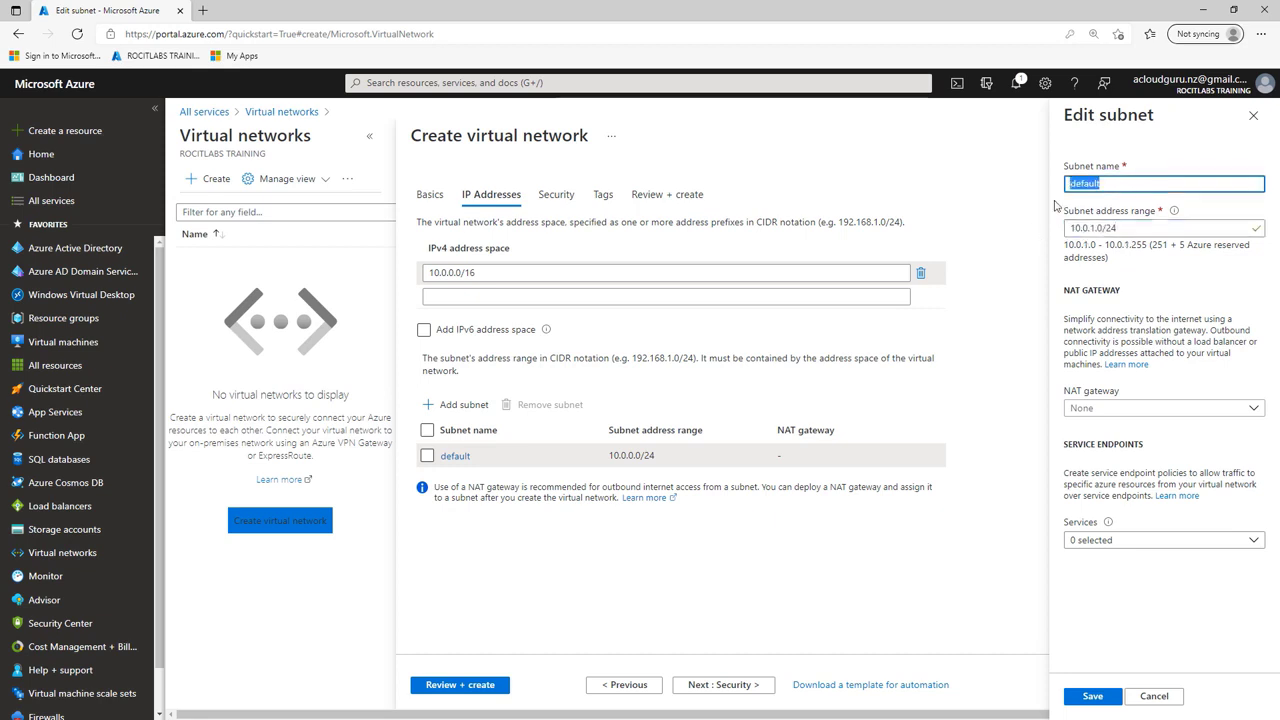
type("VM")
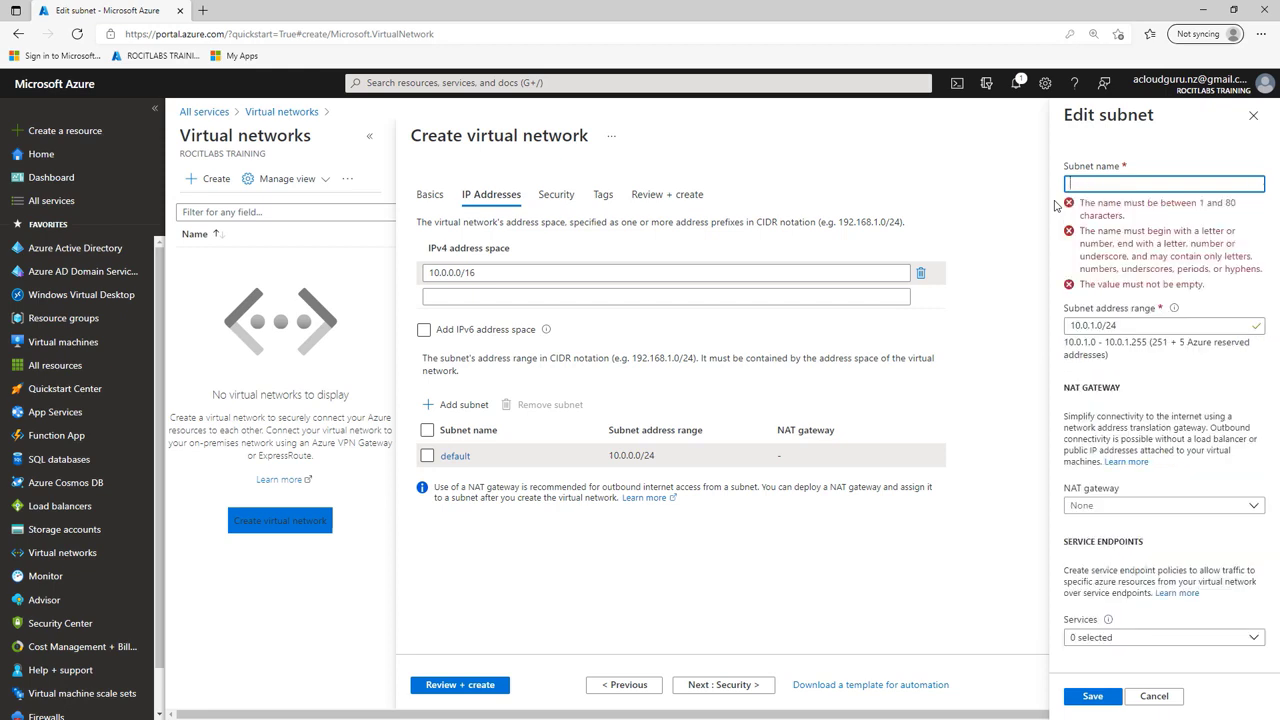
type("vm-subnet")
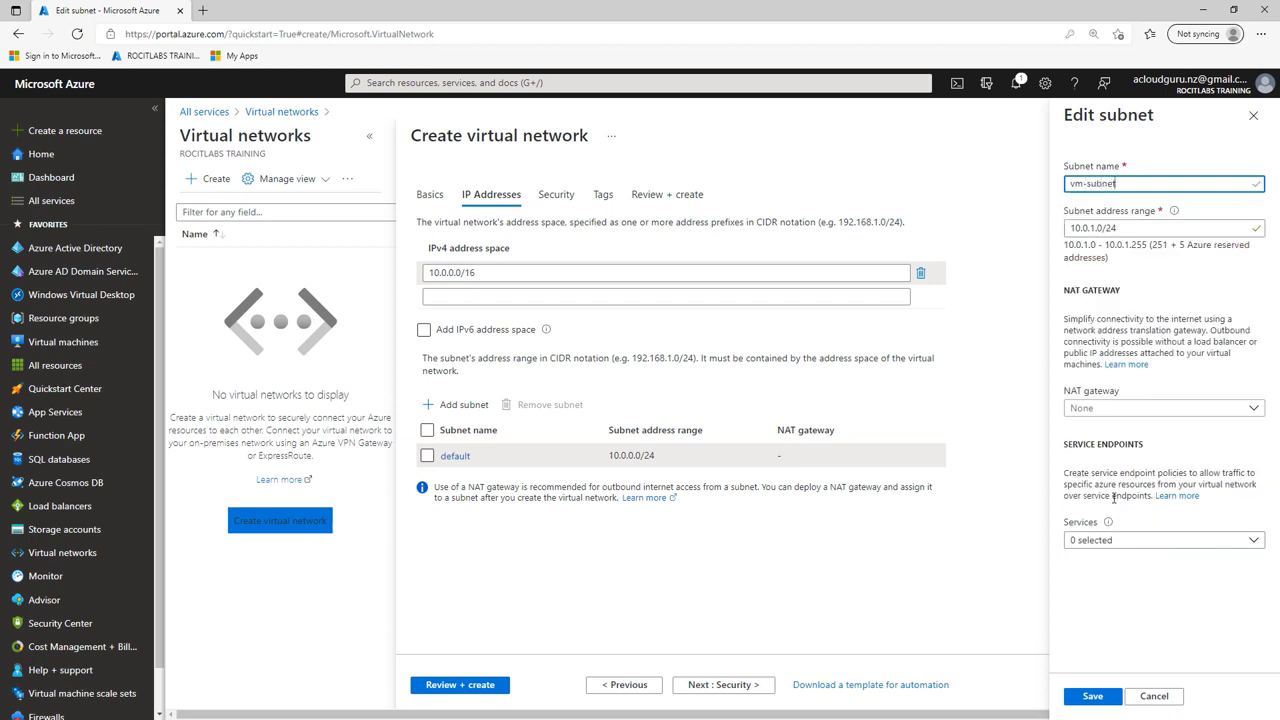
left_click(1100, 697)
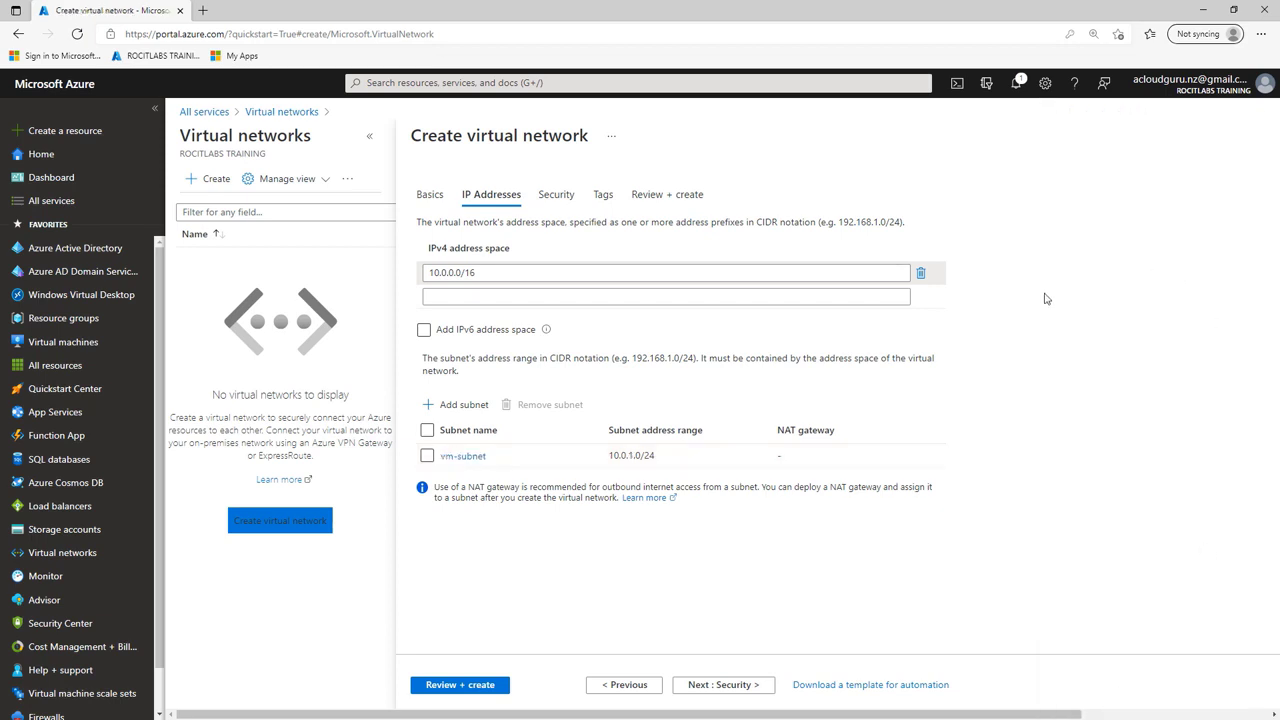
left_click(728, 688)
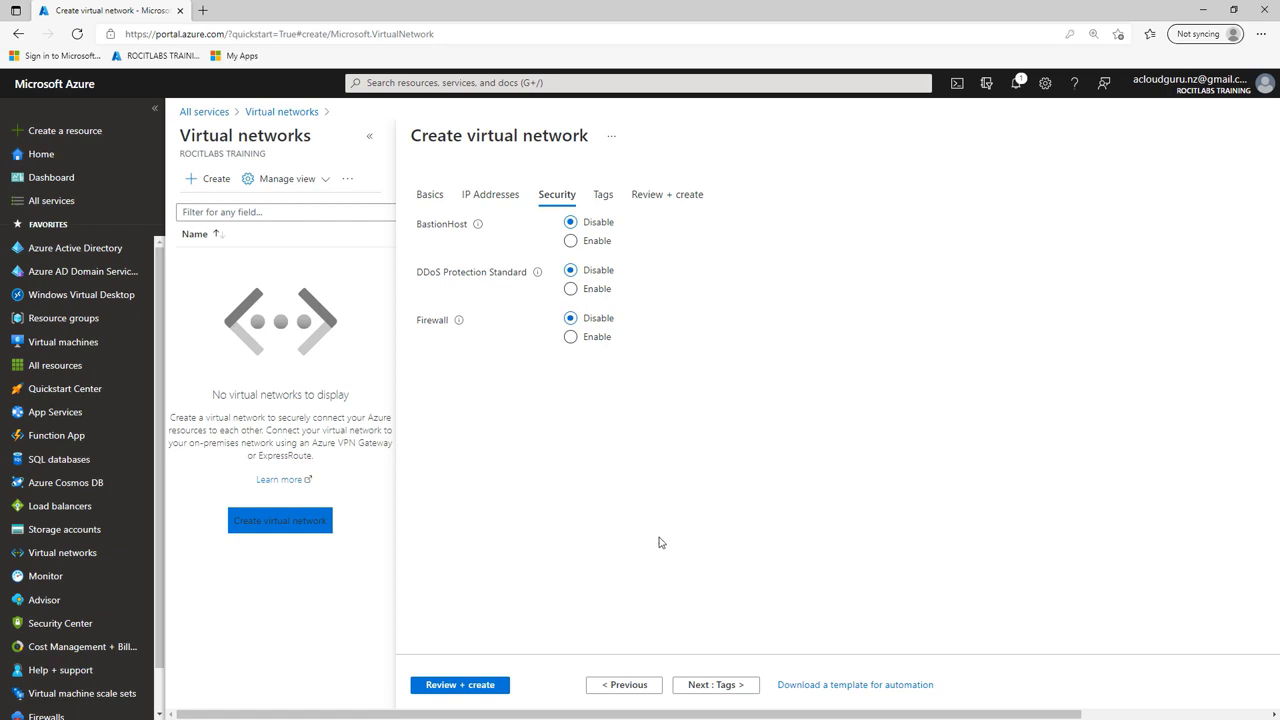
Skip tags, pass Review + create validation, and create OnPrem-Network.
left_click(709, 686)
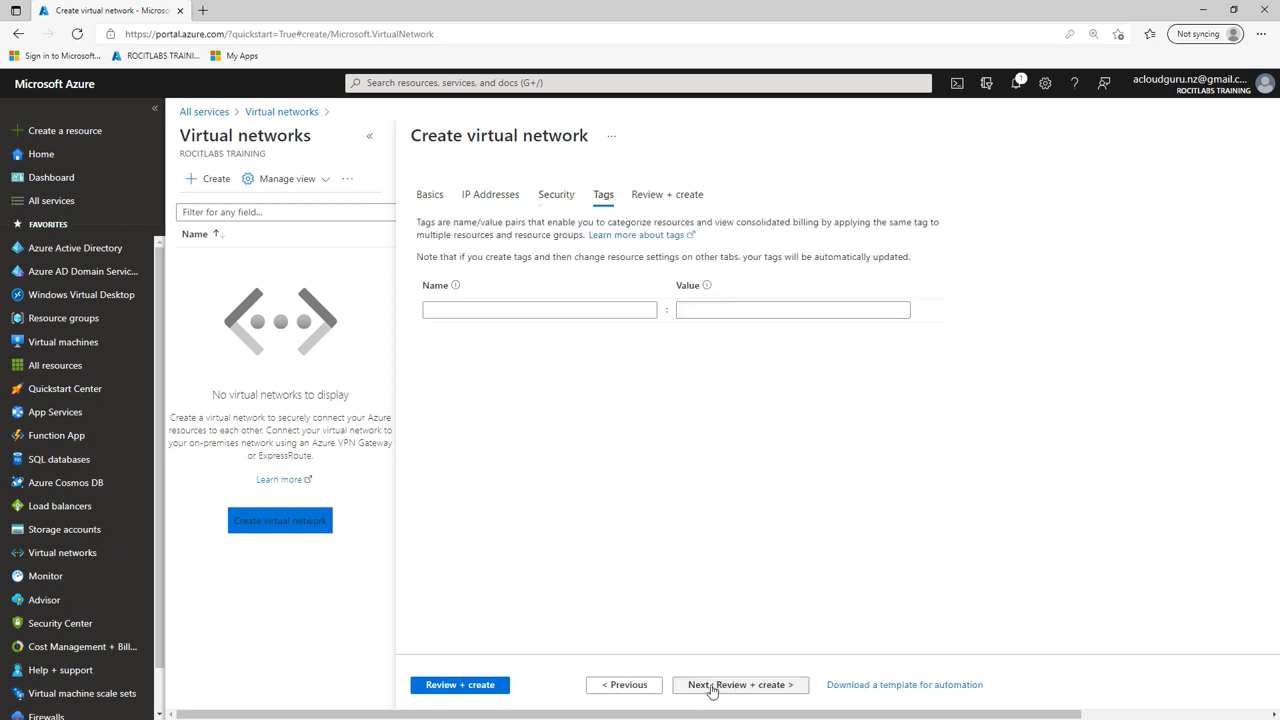
left_click(717, 688)
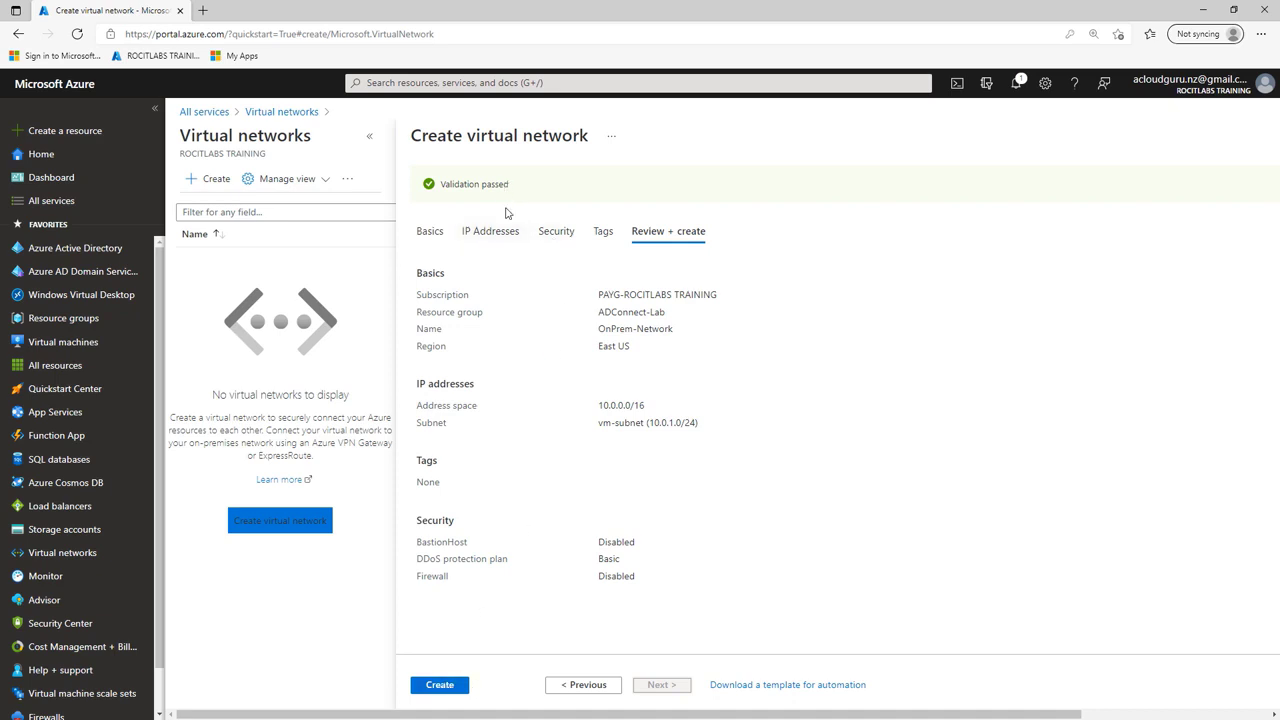
left_click(445, 685)
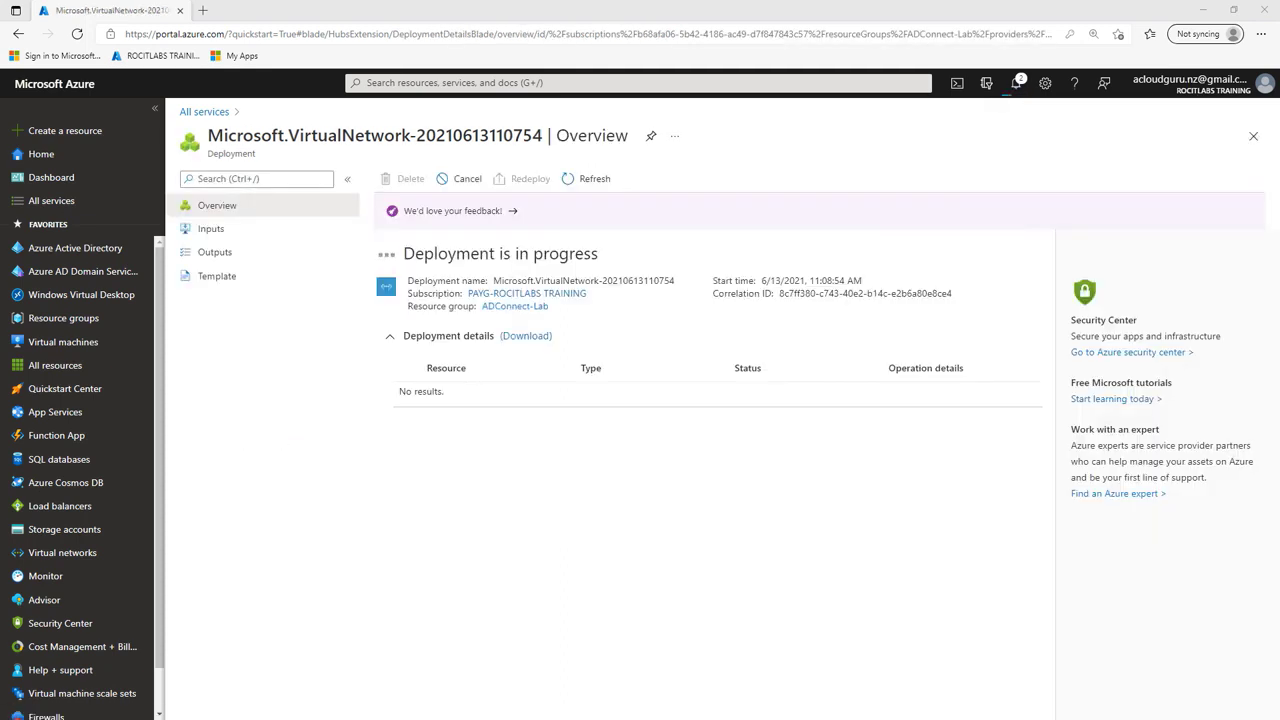
Start a new virtual machine named DC01 in resource group ADConnect-Lab.
left_click(77, 345)
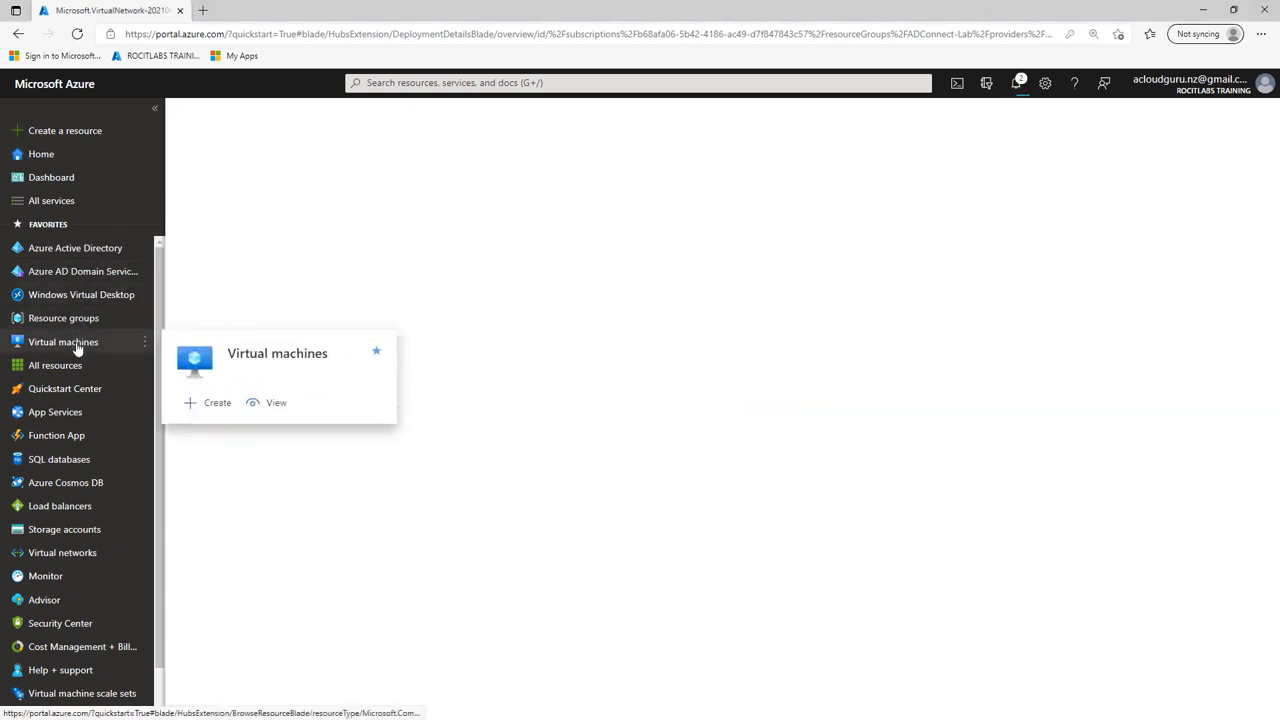
left_click(216, 179)
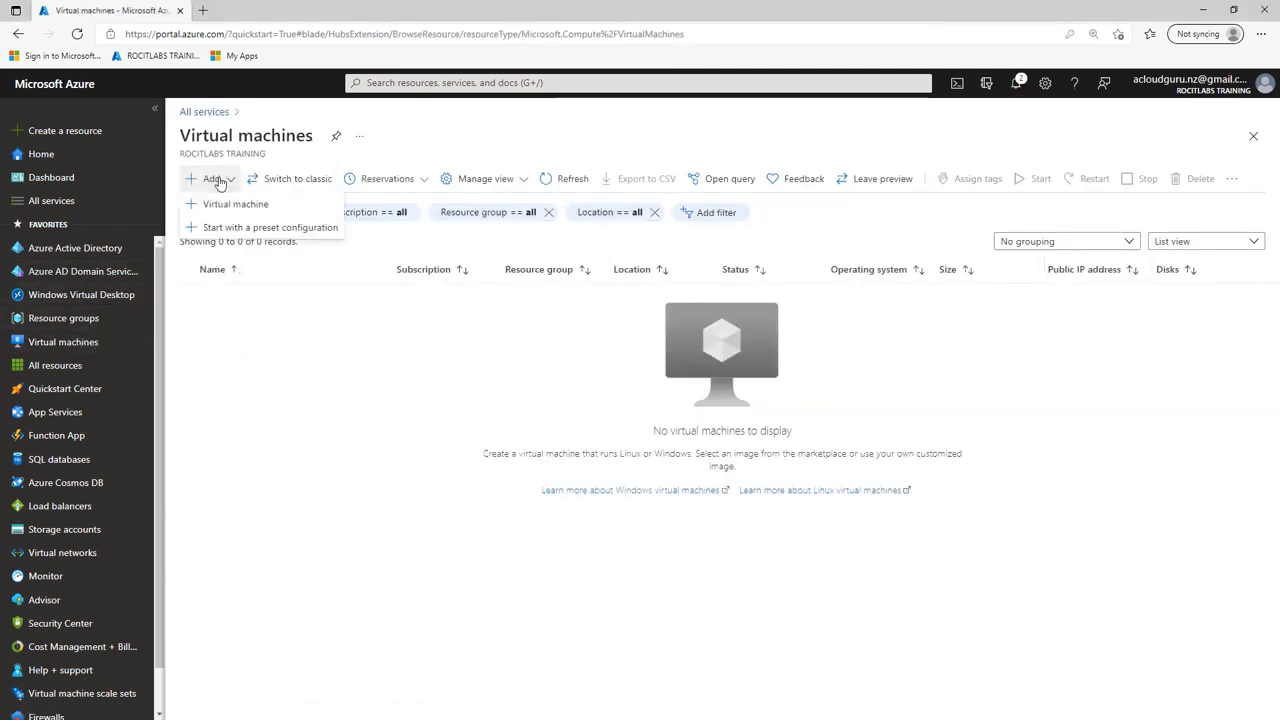
left_click(210, 204)
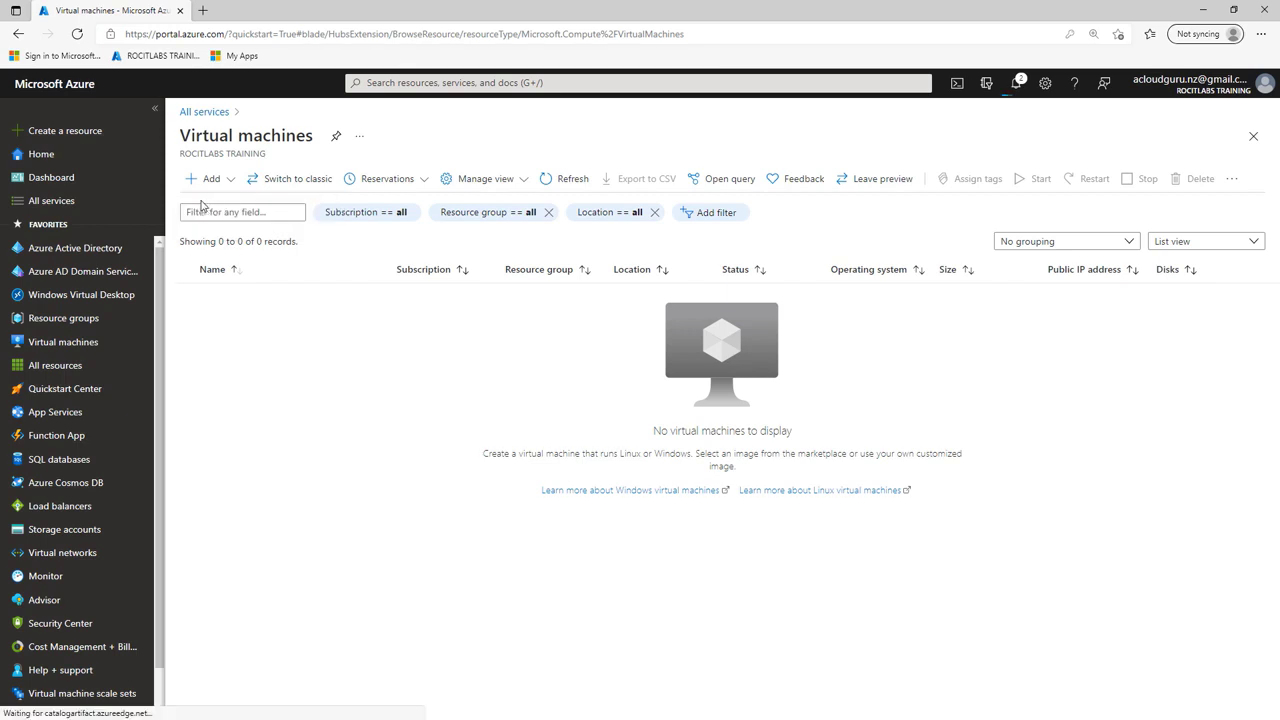
left_click(640, 368)
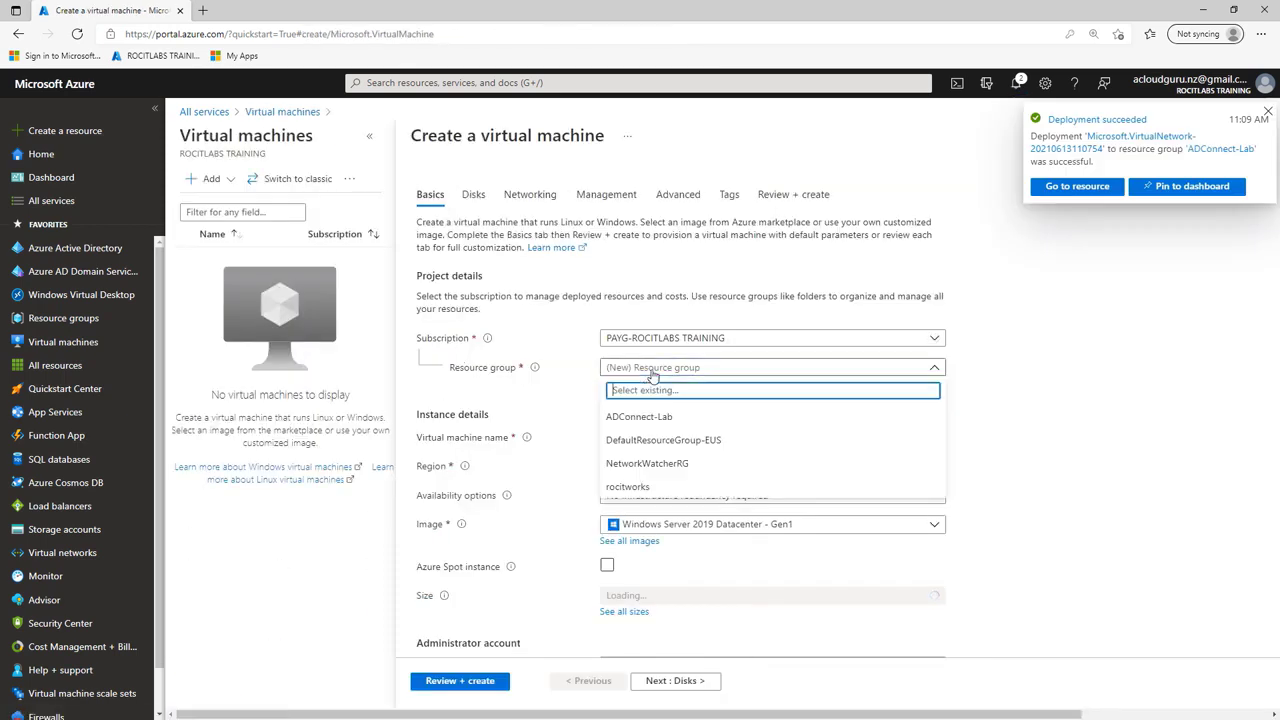
left_click(653, 418)
left_click(643, 437)
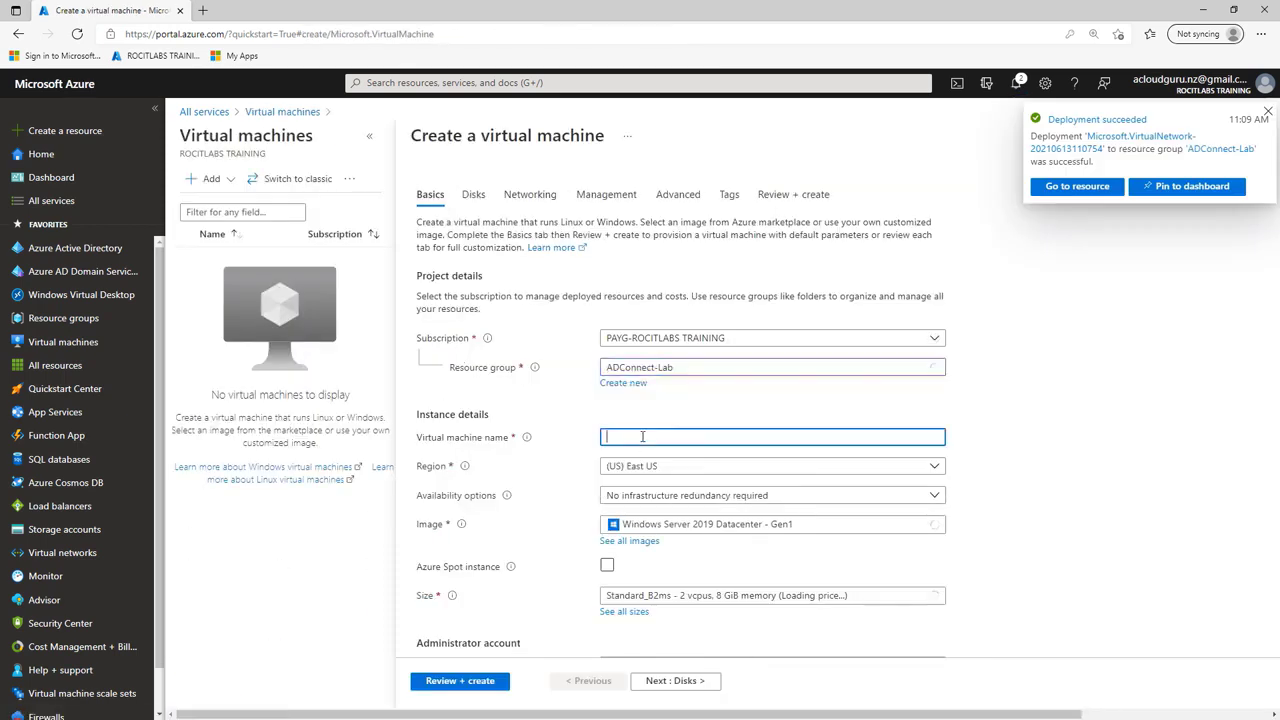
right_click(643, 437)
left_click(680, 250)
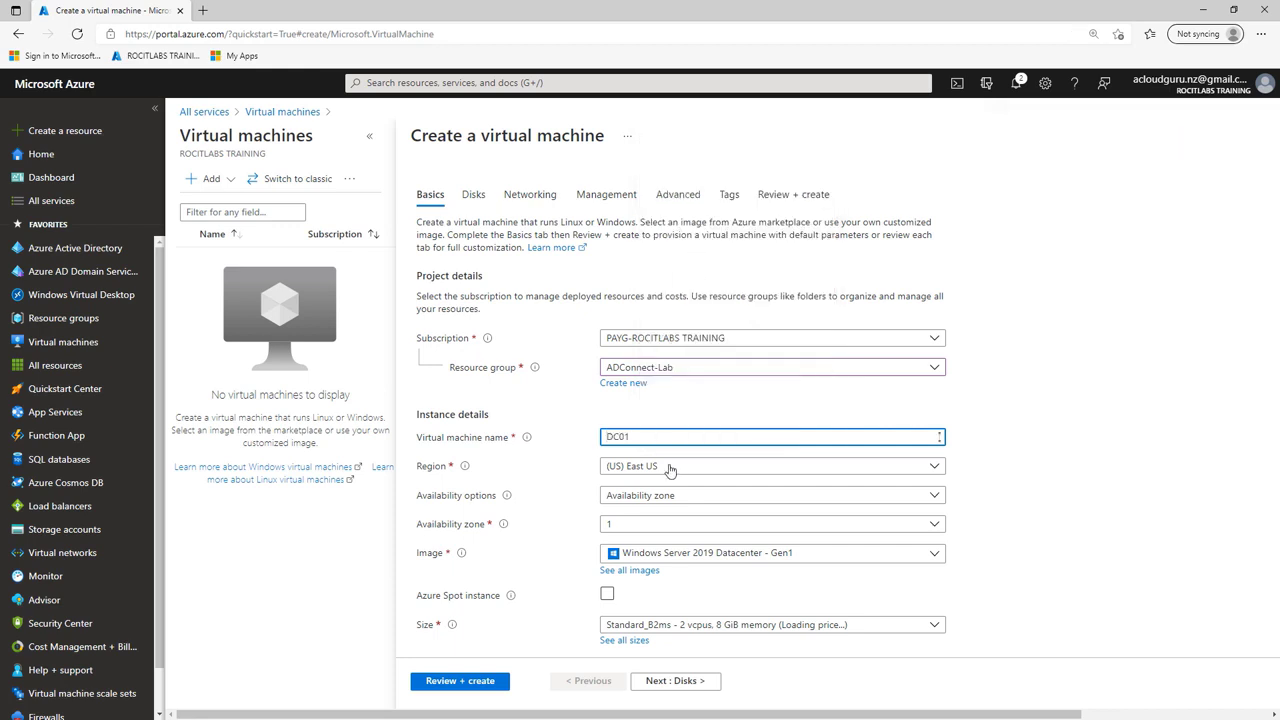
scroll(729, 469, "down", 1)
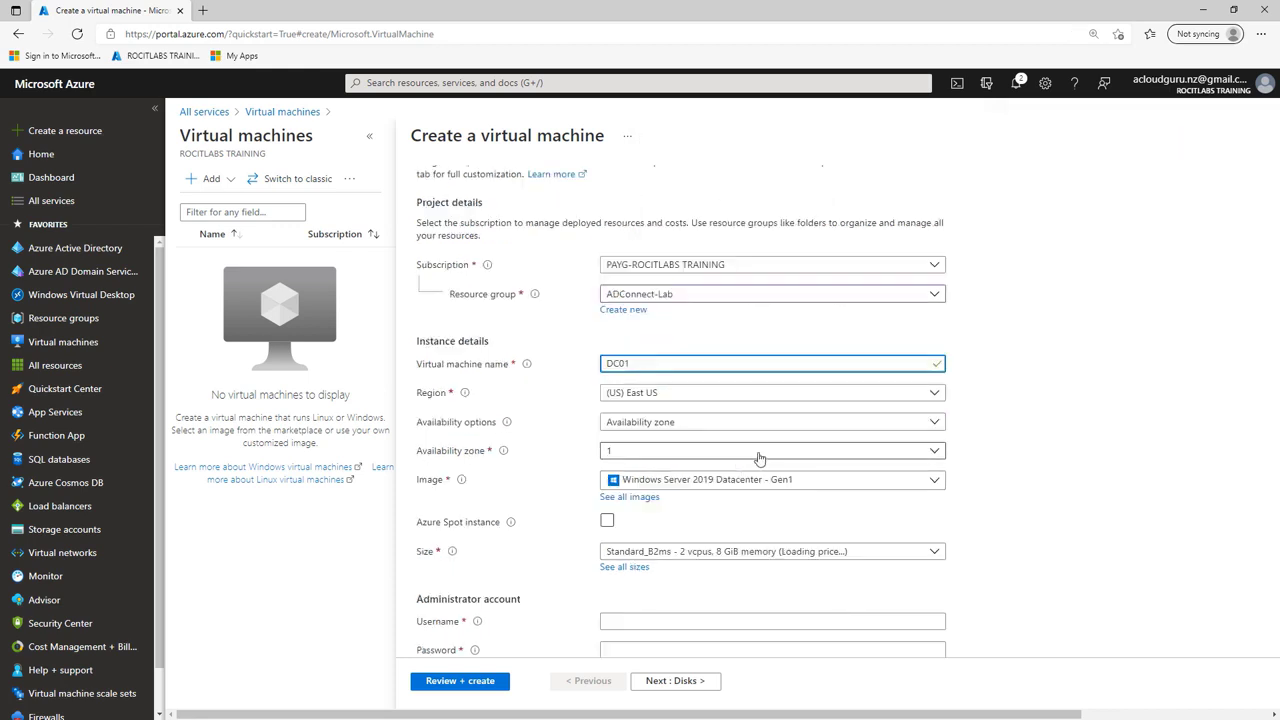
scroll(729, 434, "down", 2)
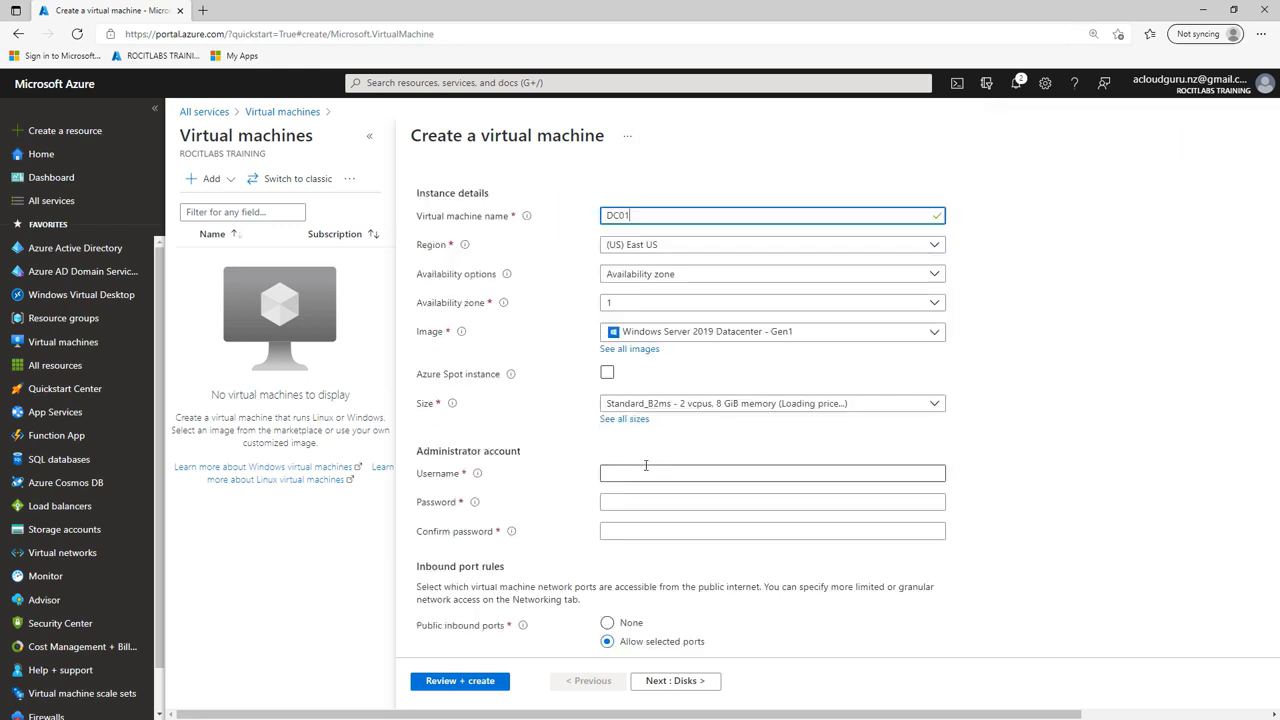
Set the administrator username vsadmin and enter the password and its confirmation.
left_click(638, 473)
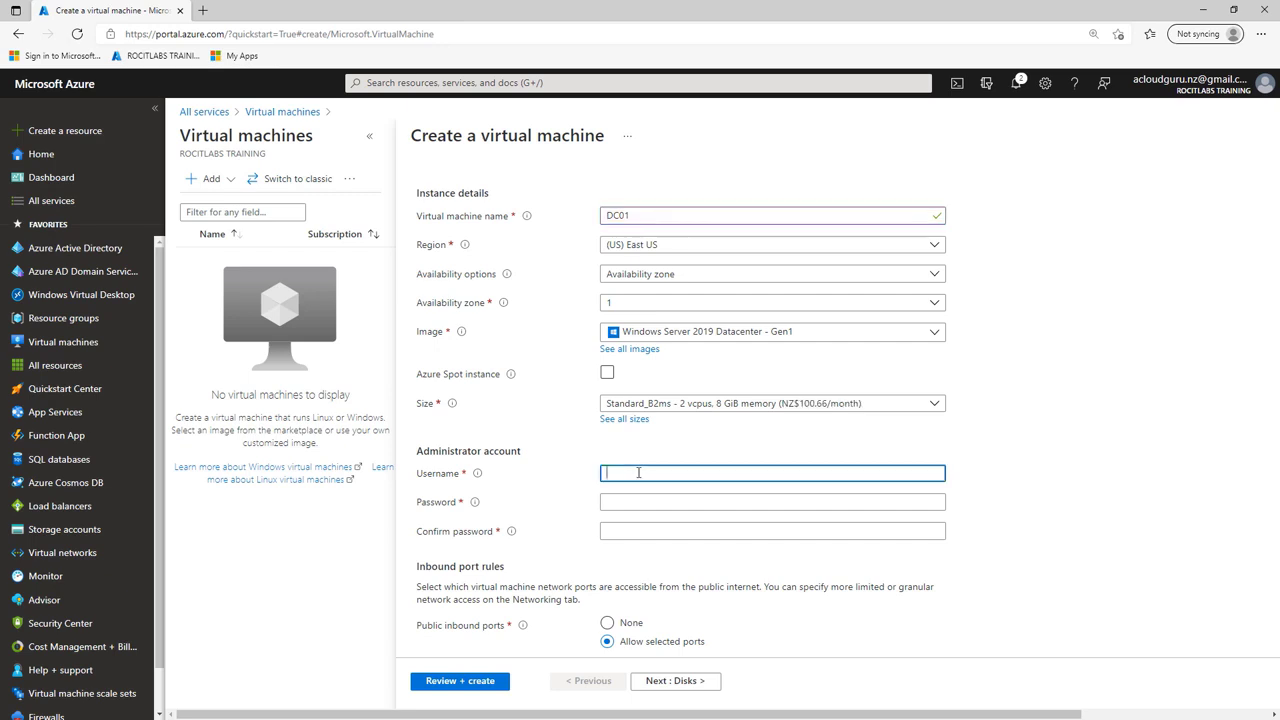
type("vsadmin")
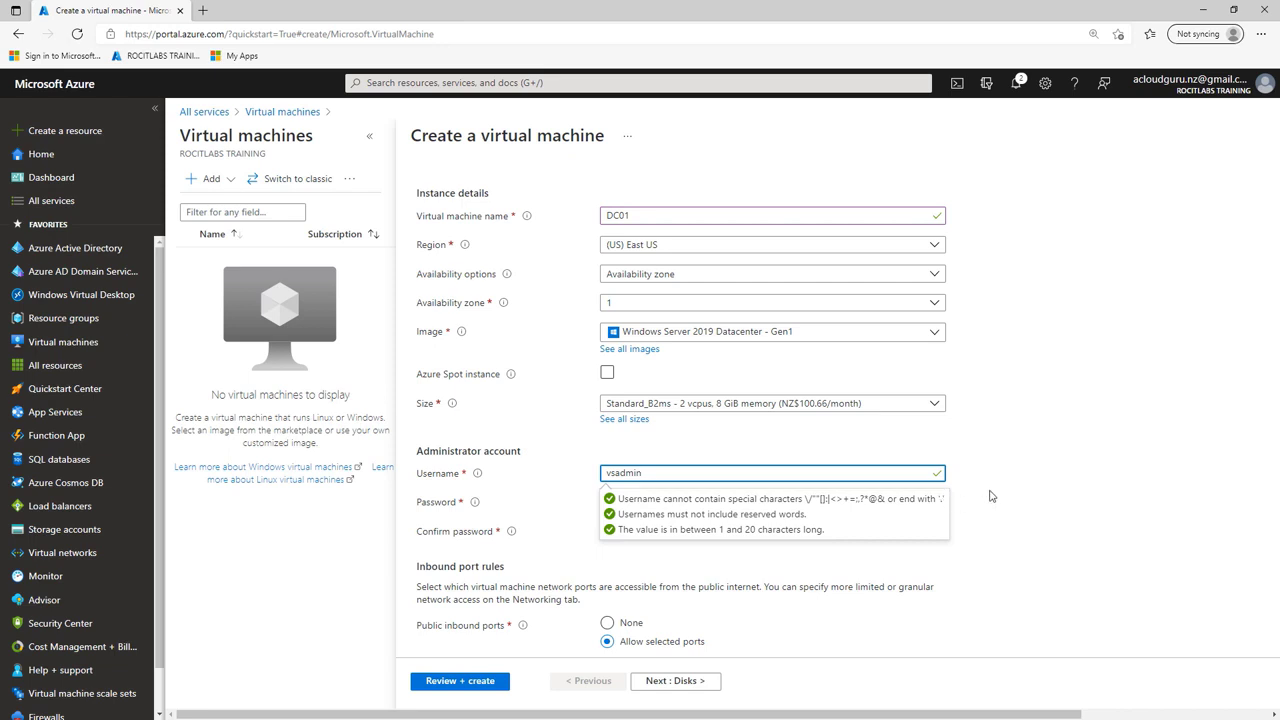
left_click(698, 500)
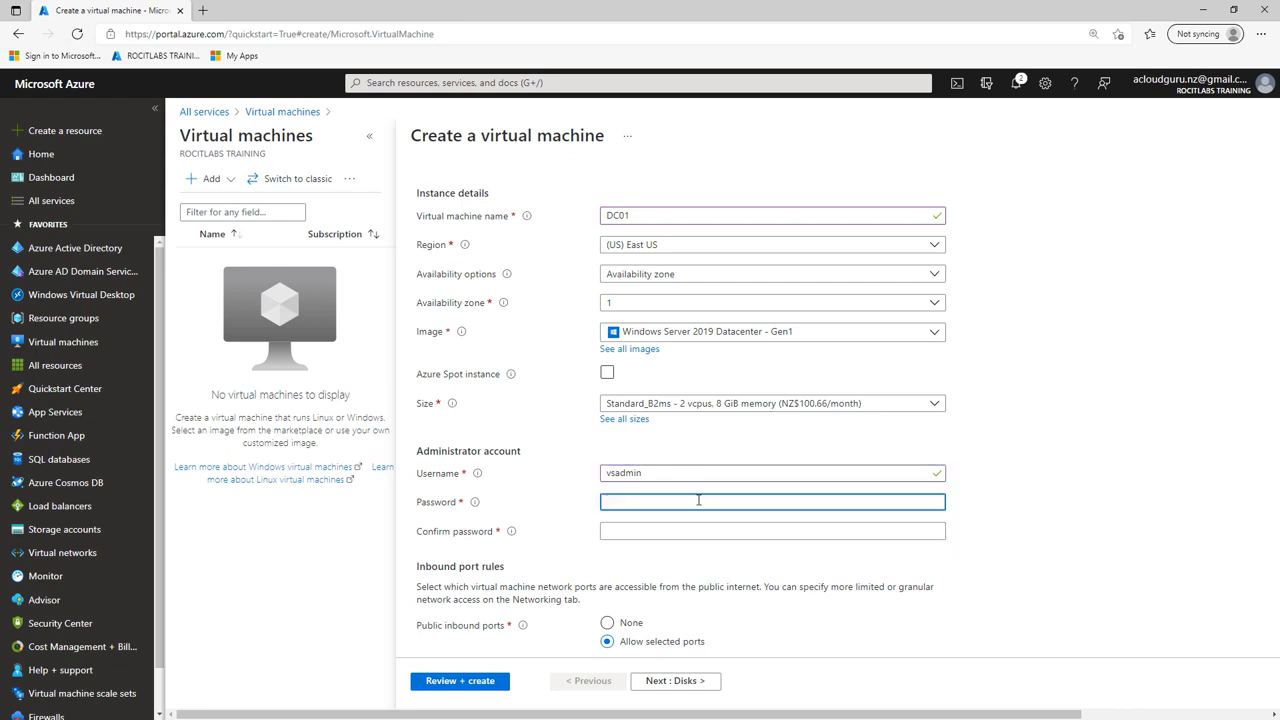
type("Pa")
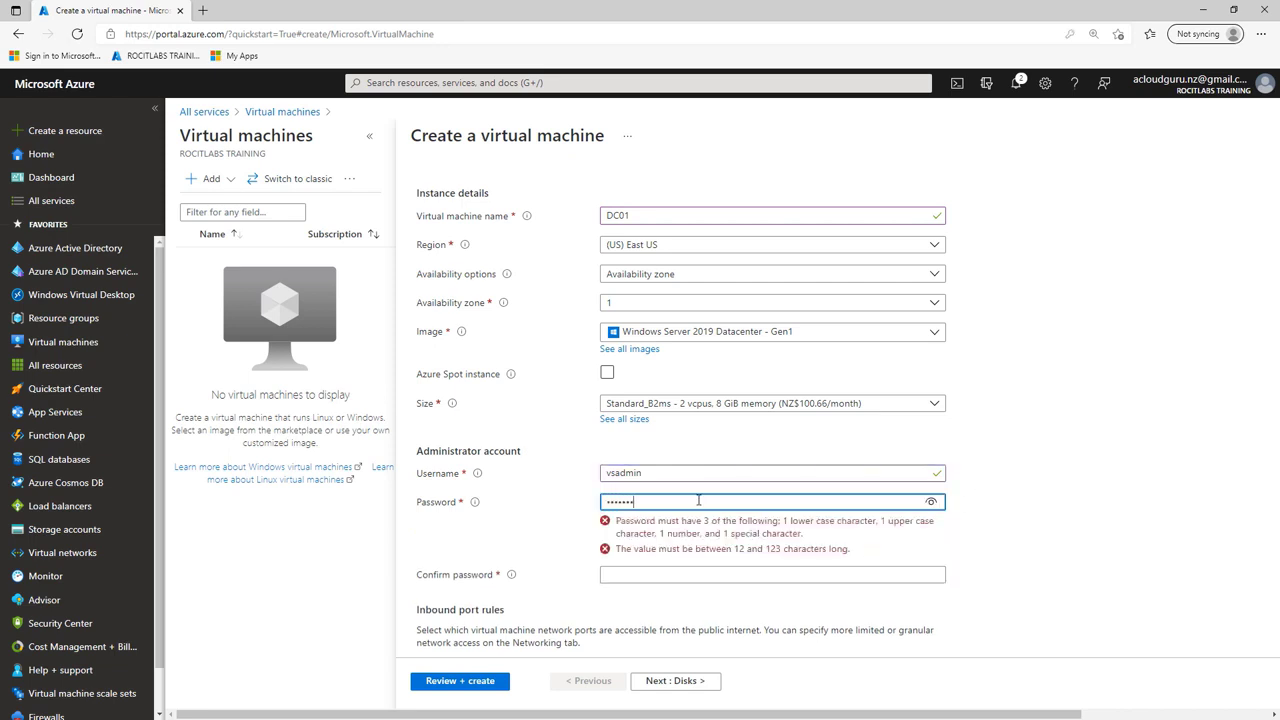
type("4")
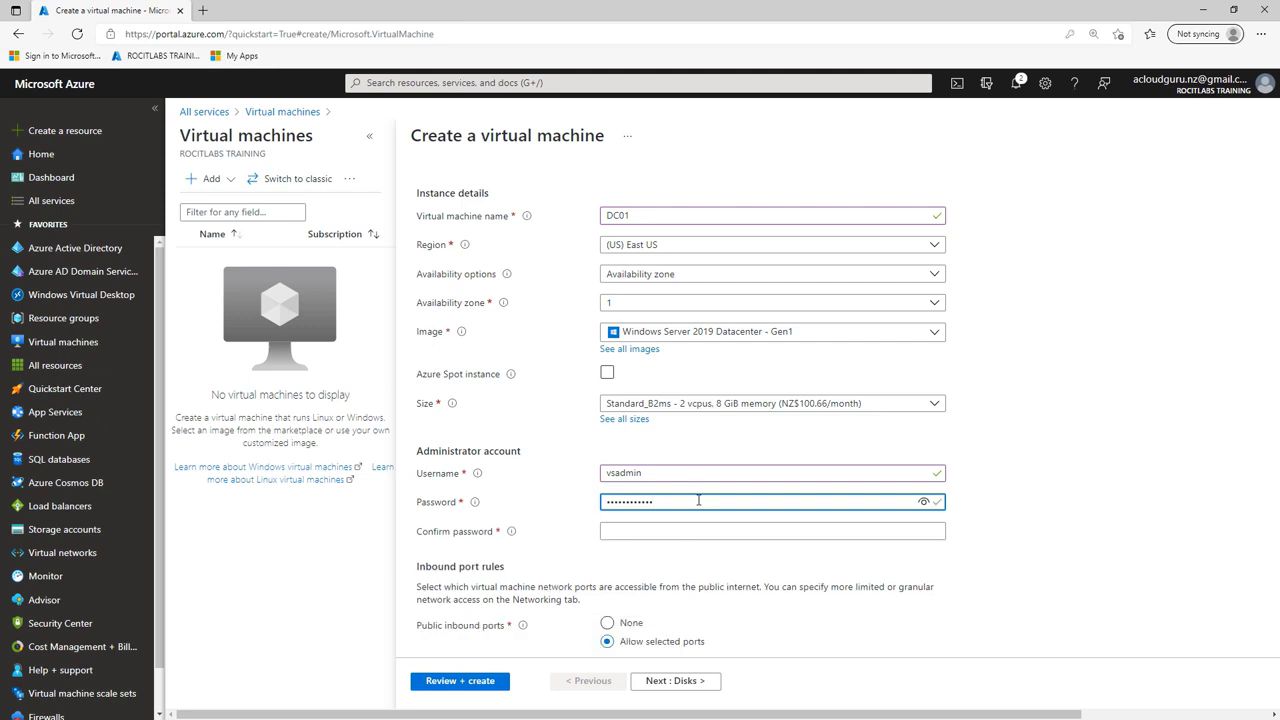
left_click(666, 531)
type("P")
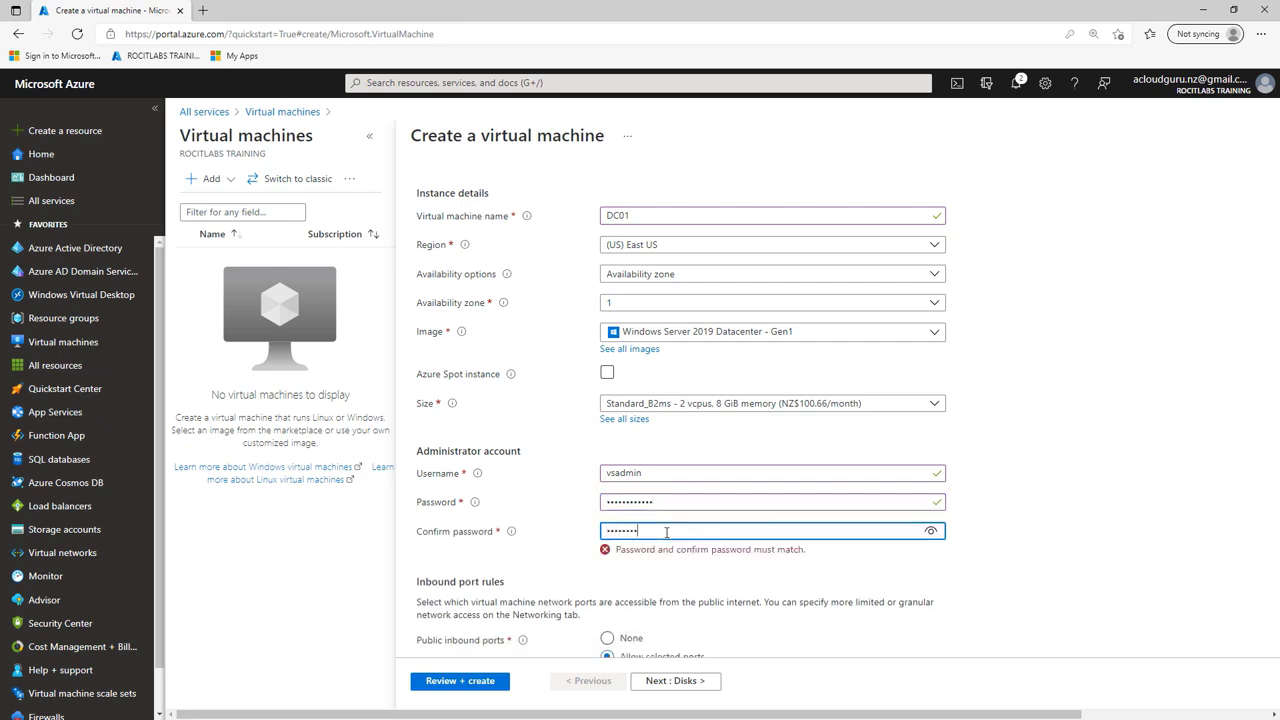
scroll(680, 542, "down", 2)
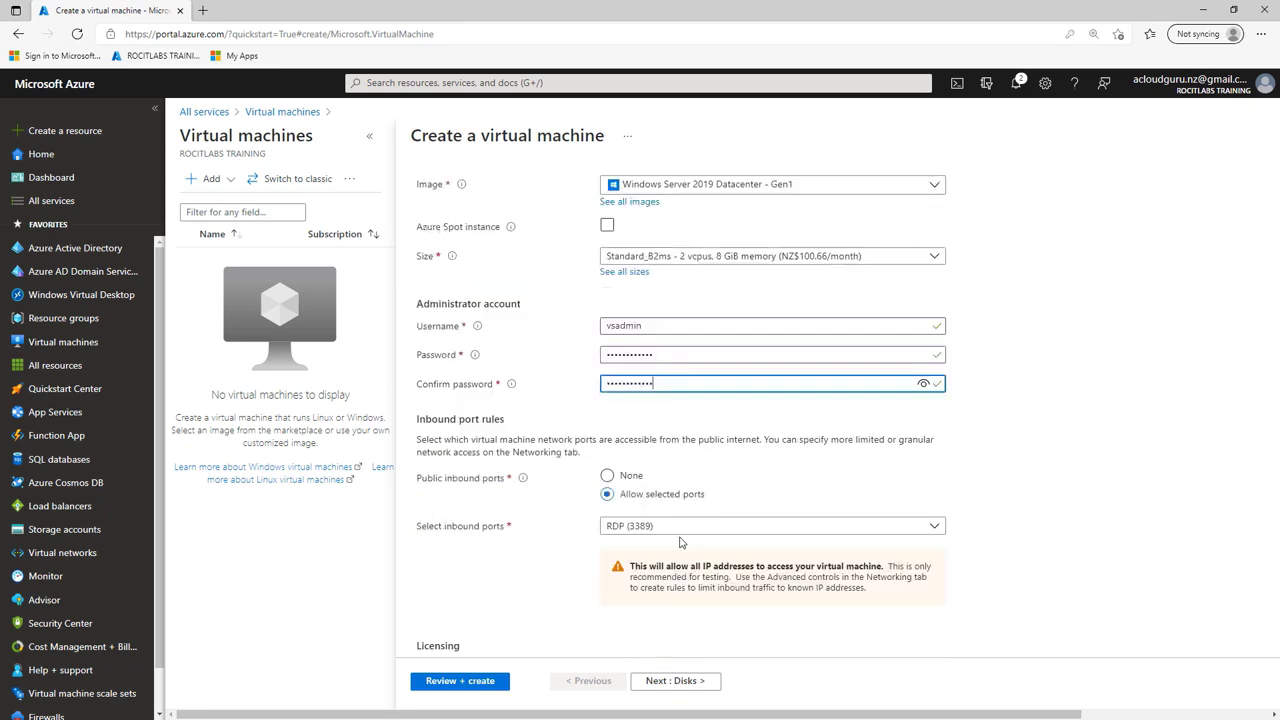
left_click(689, 680)
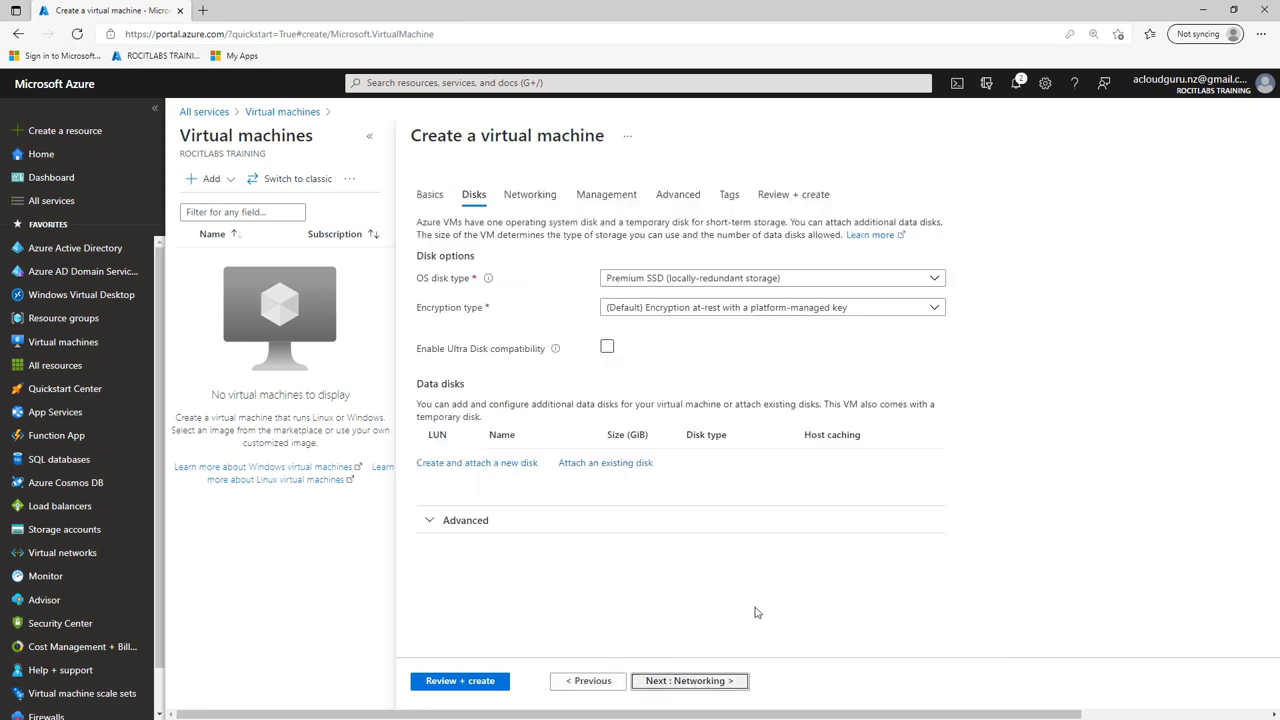
Set the OS disk to Standard SSD and attach a 10 GiB Standard SSD data disk, DC01_DataDisk_0.
left_click(724, 280)
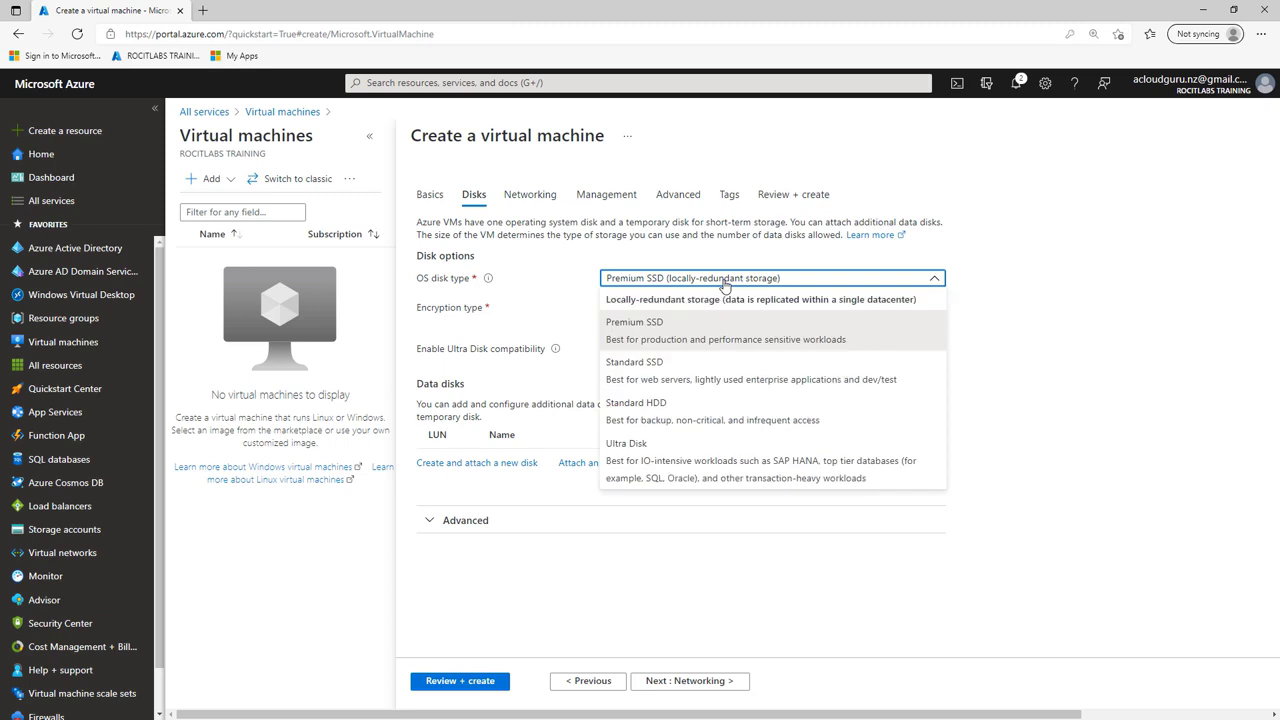
left_click(656, 370)
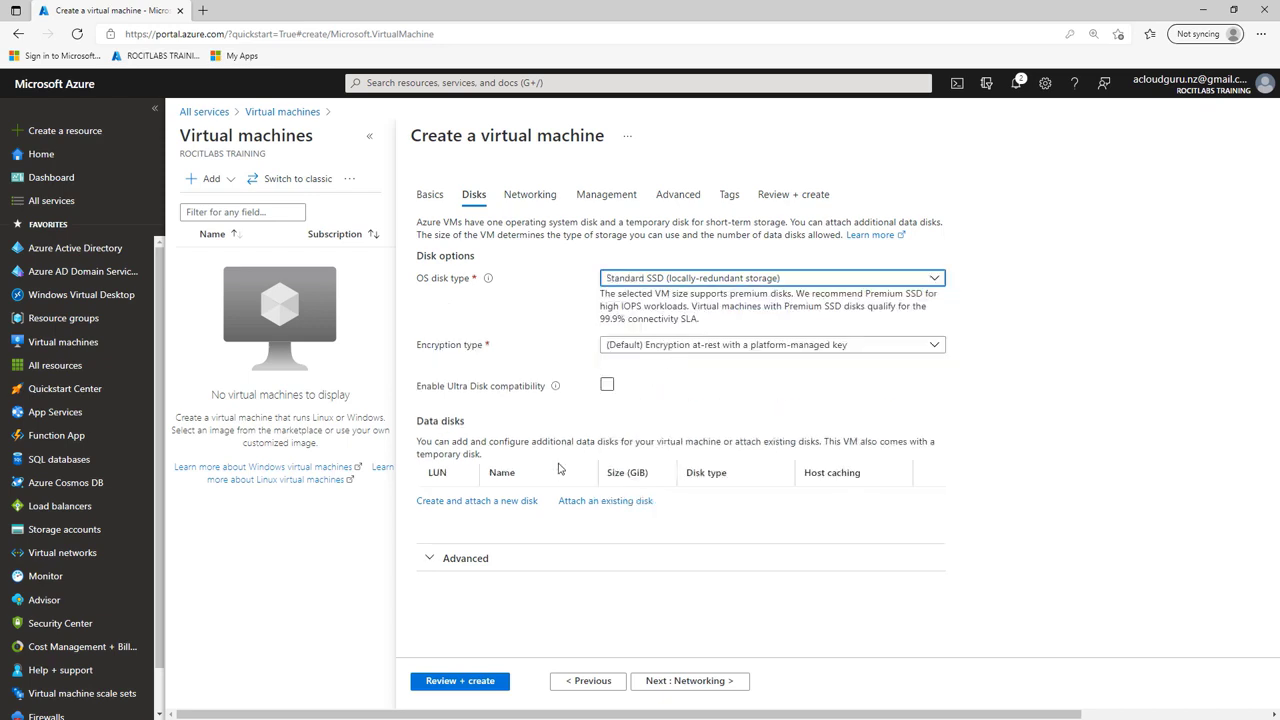
left_click(500, 509)
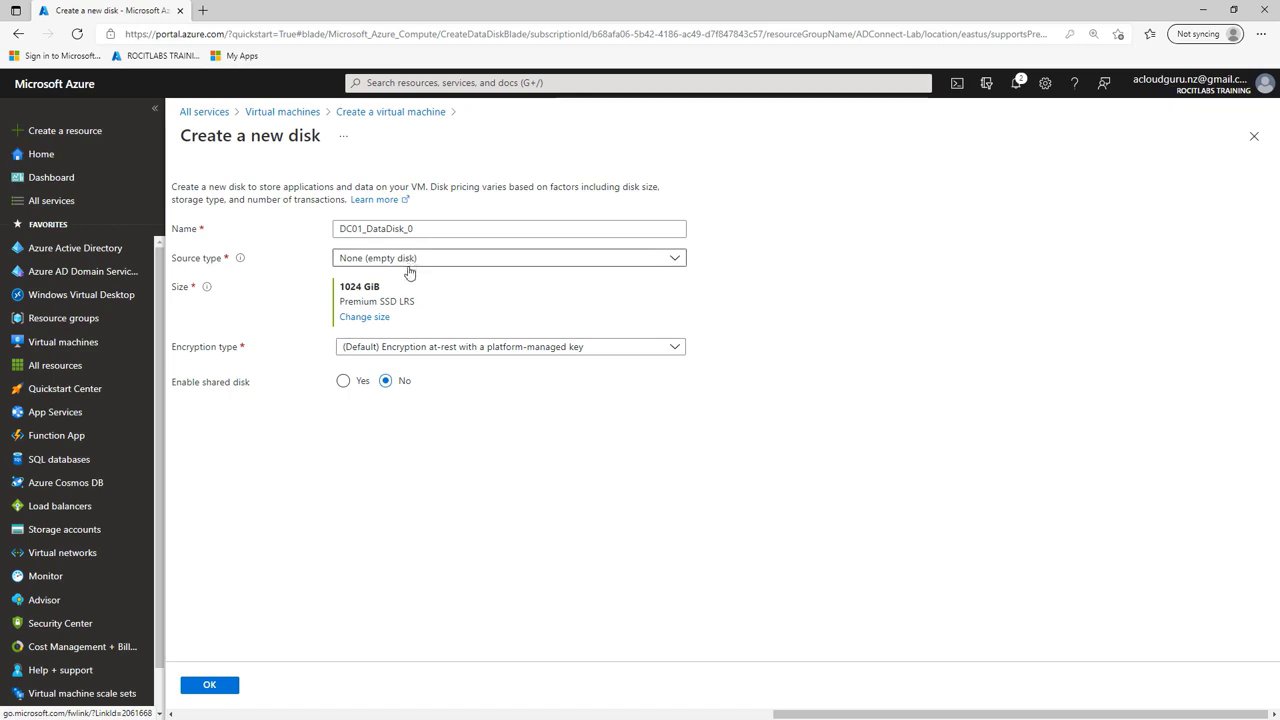
left_click(365, 317)
left_click(362, 235)
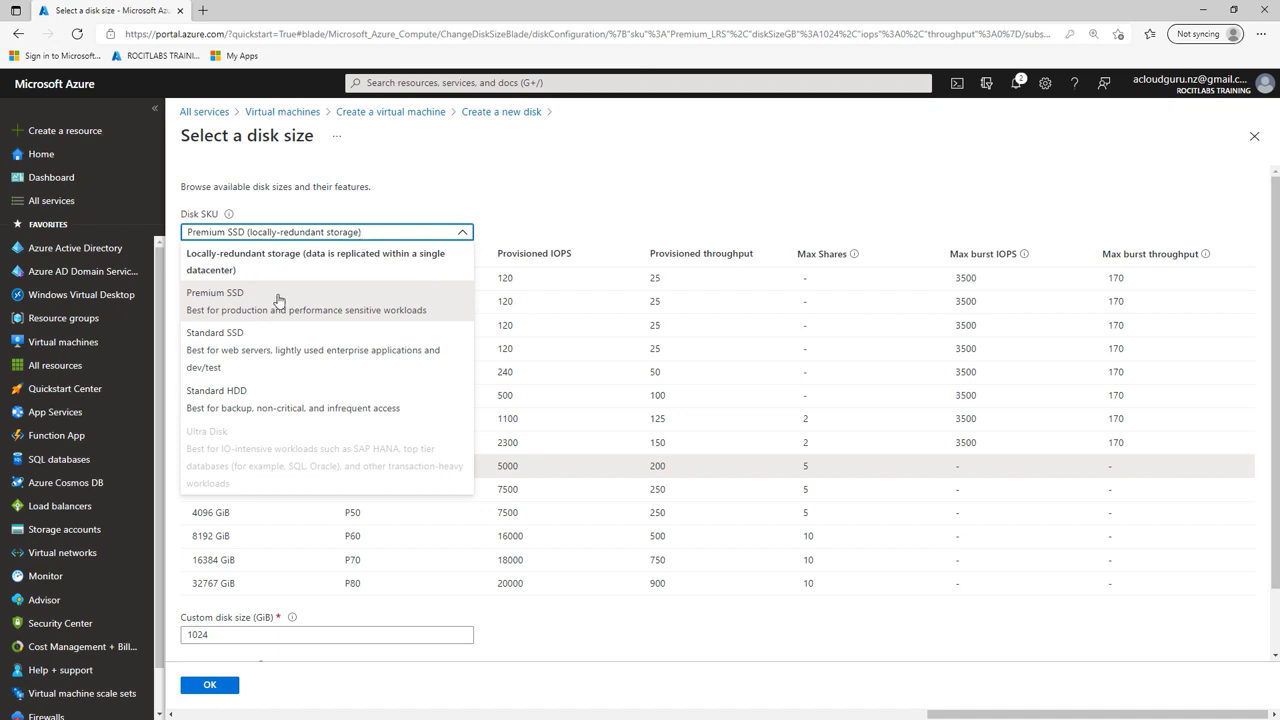
left_click(237, 338)
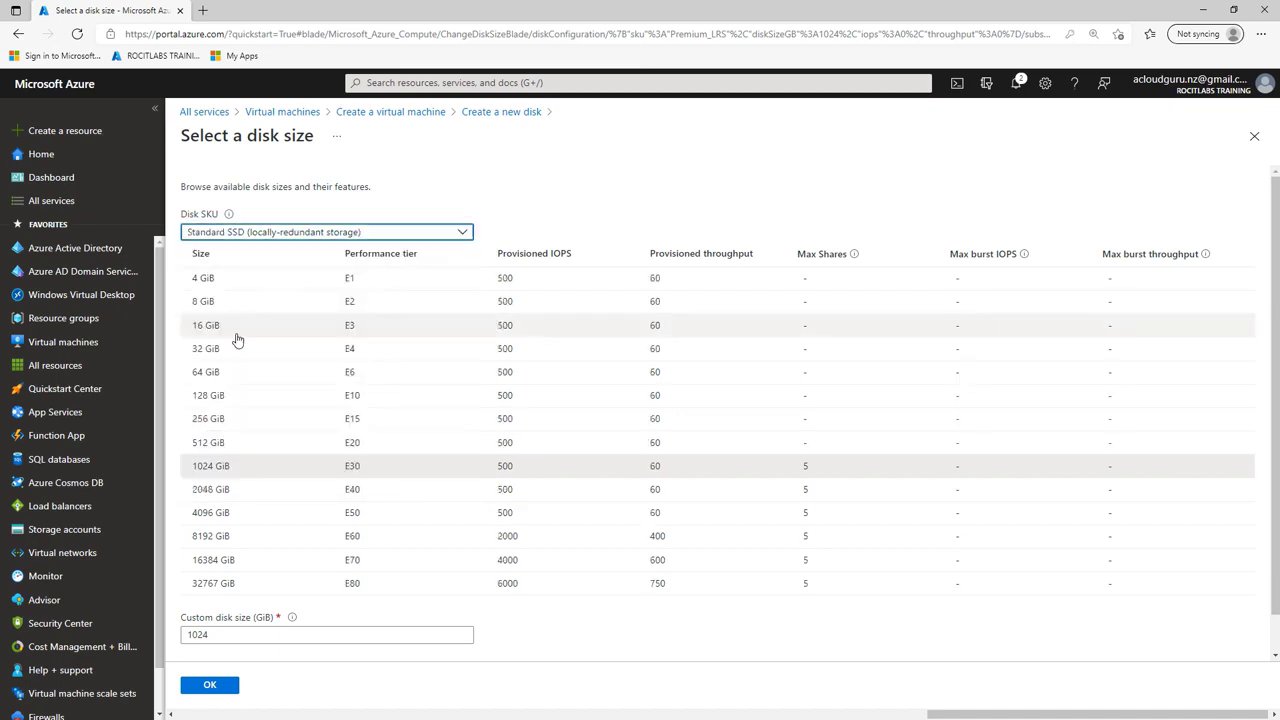
left_click_drag(220, 630, 175, 638)
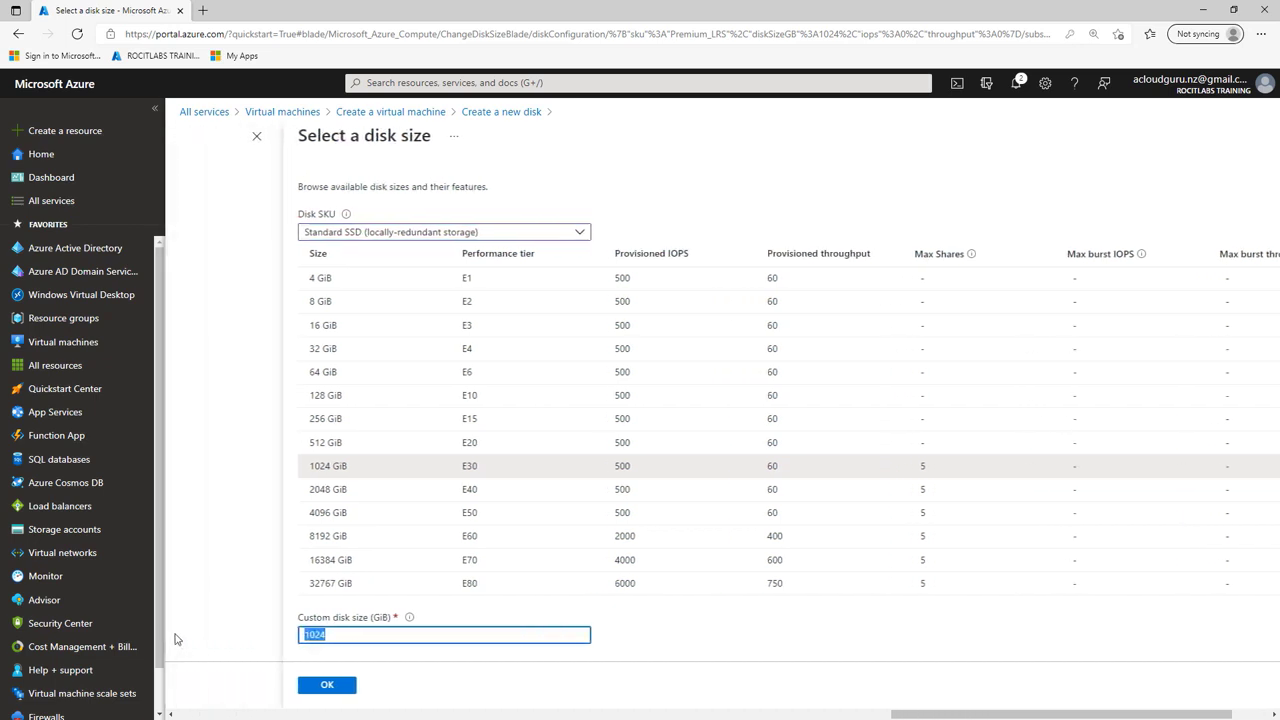
type("10")
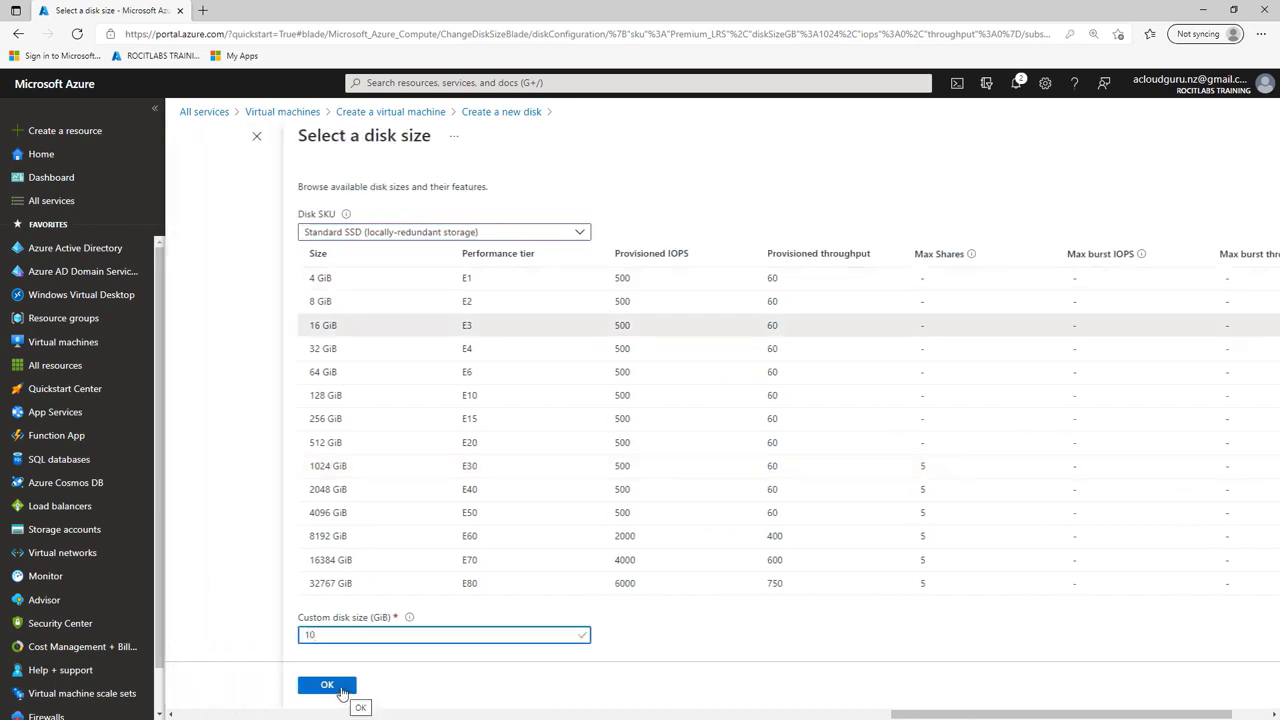
left_click(340, 689)
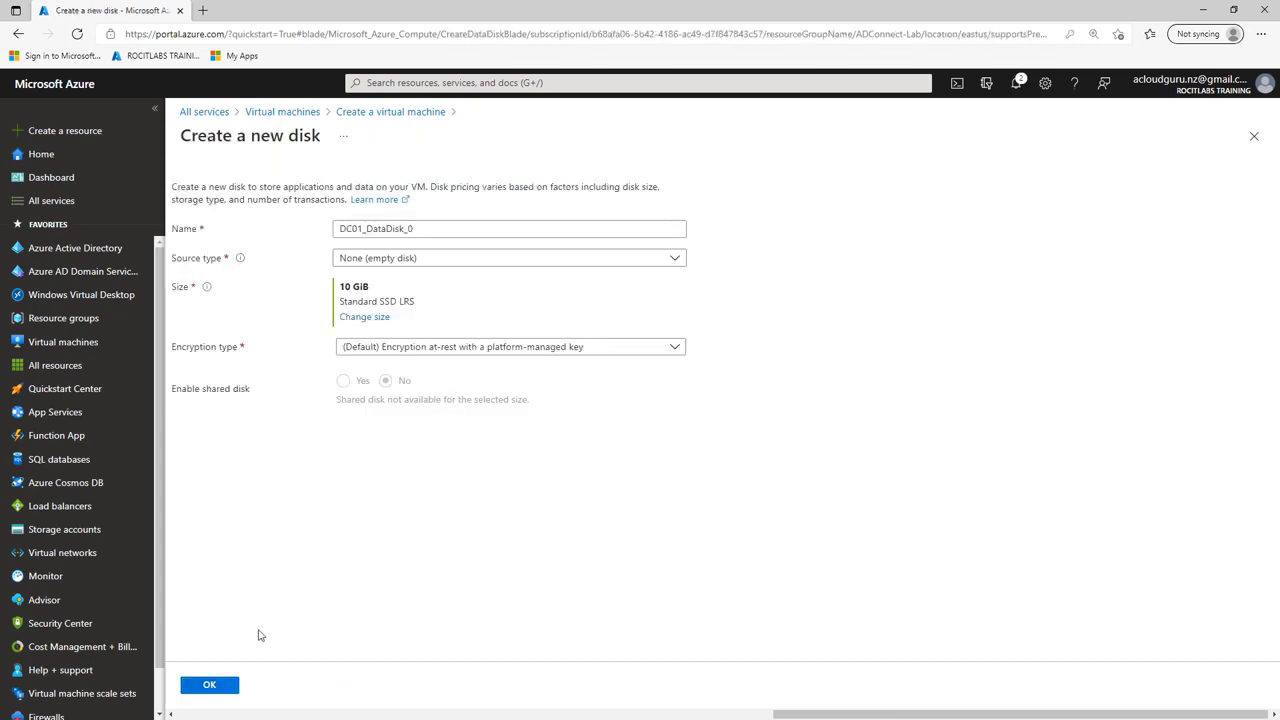
left_click(222, 688)
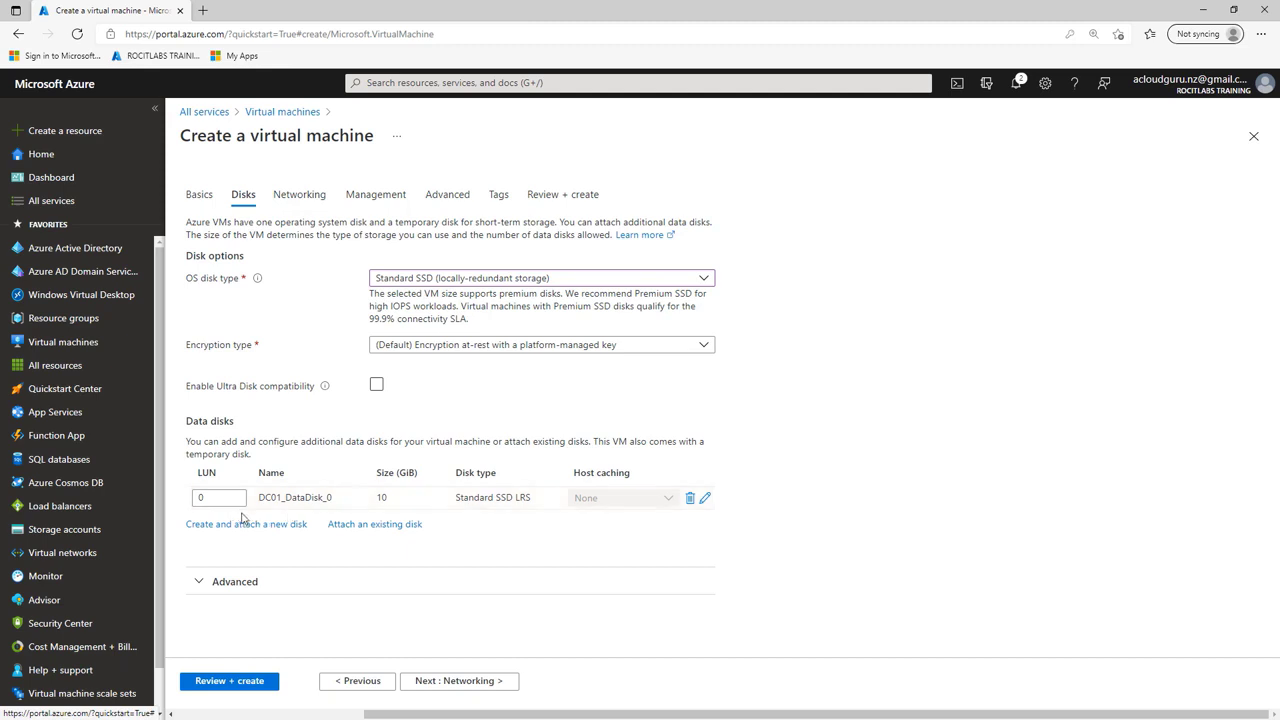
Disable boot diagnostics on the Management page, then review and create DC01.
left_click(482, 685)
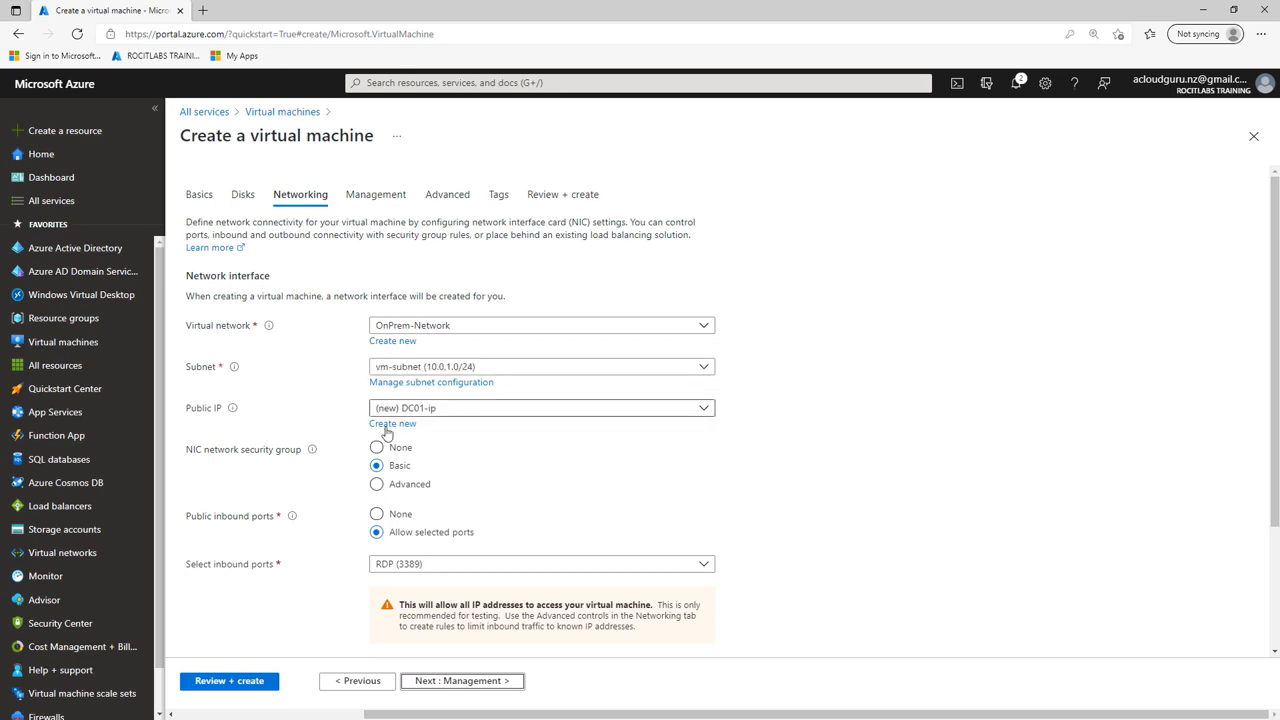
left_click(487, 681)
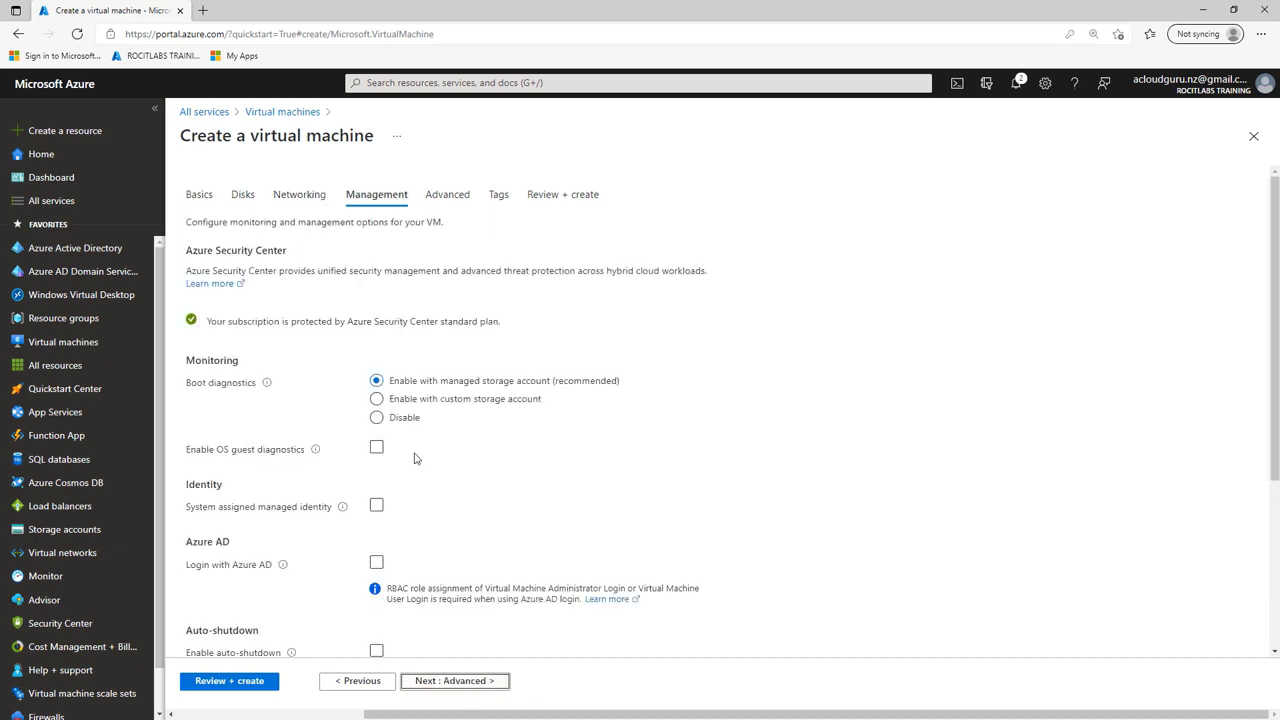
left_click(376, 417)
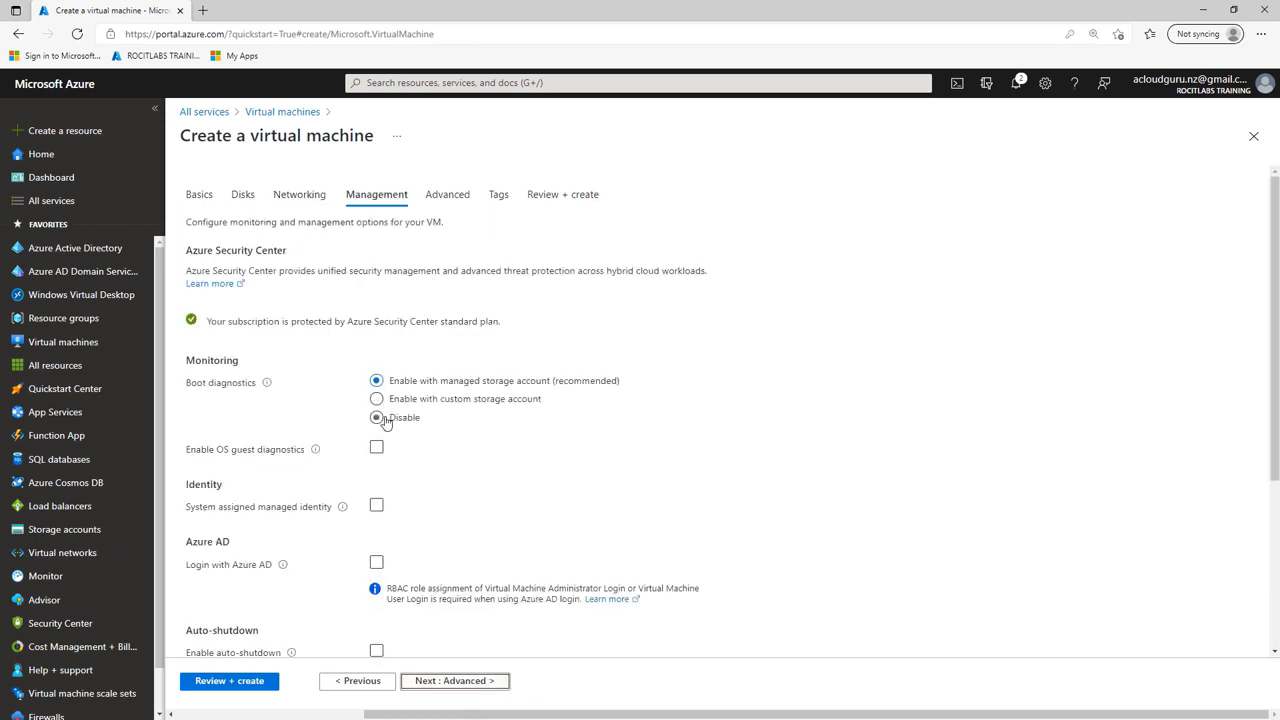
left_click(445, 681)
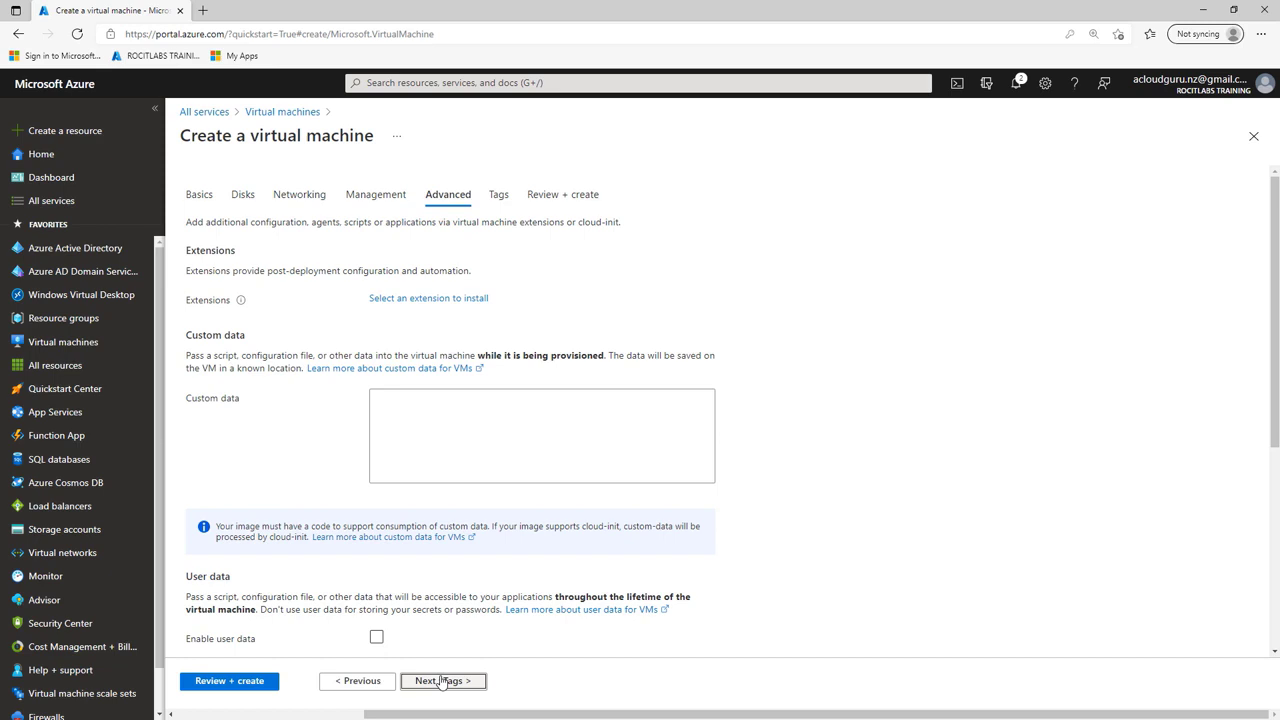
left_click(268, 682)
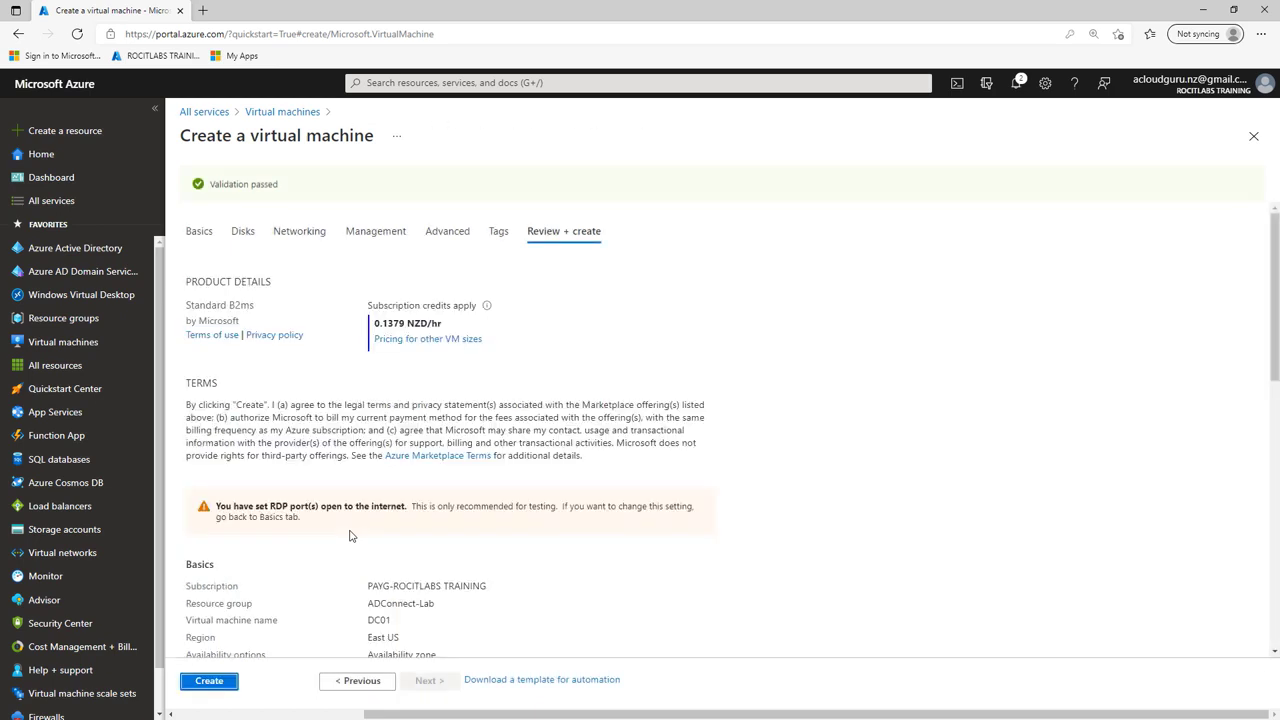
left_click(222, 681)
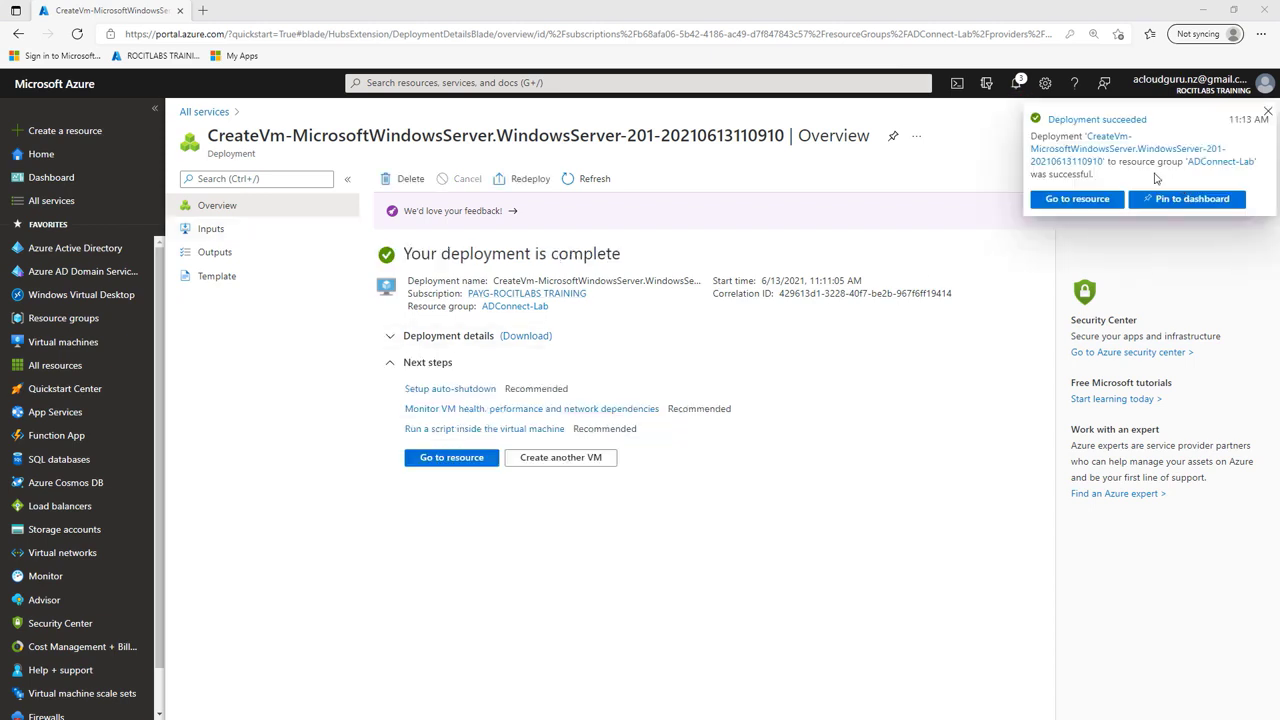
Dismiss the deployment notifications and open the DC01 virtual machine's overview.
left_click(1267, 115)
left_click(1016, 83)
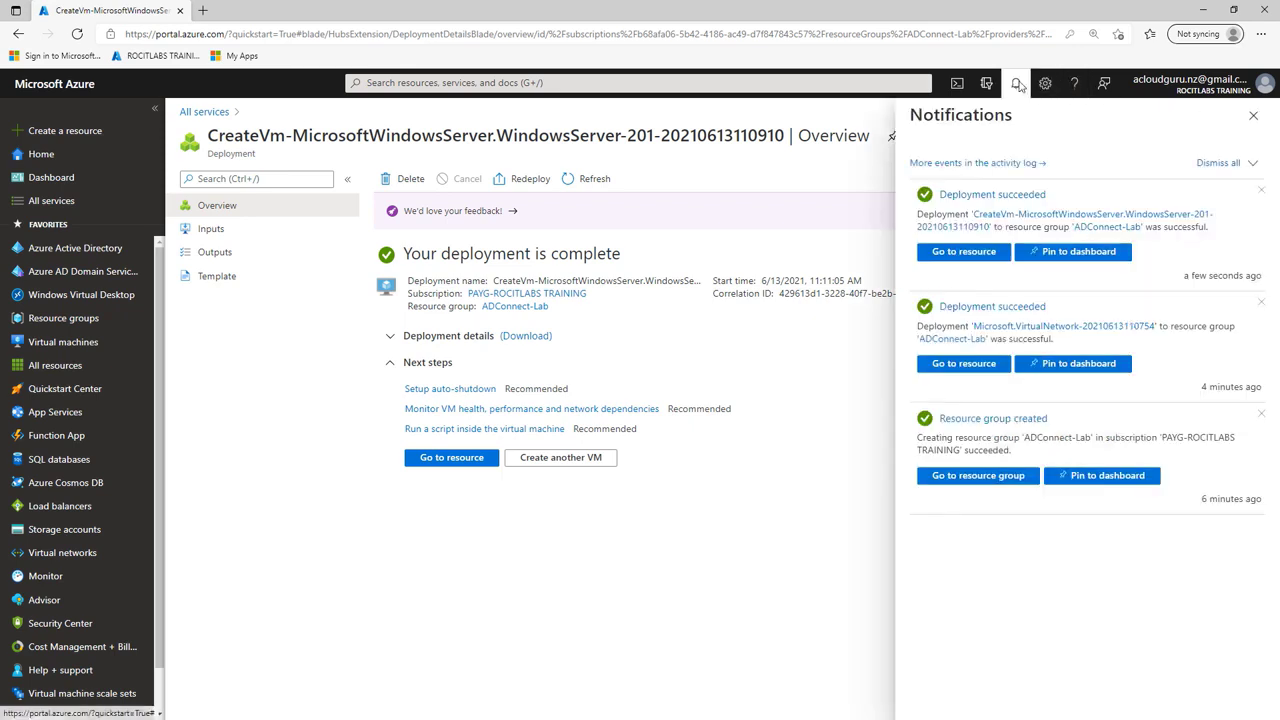
left_click(1222, 163)
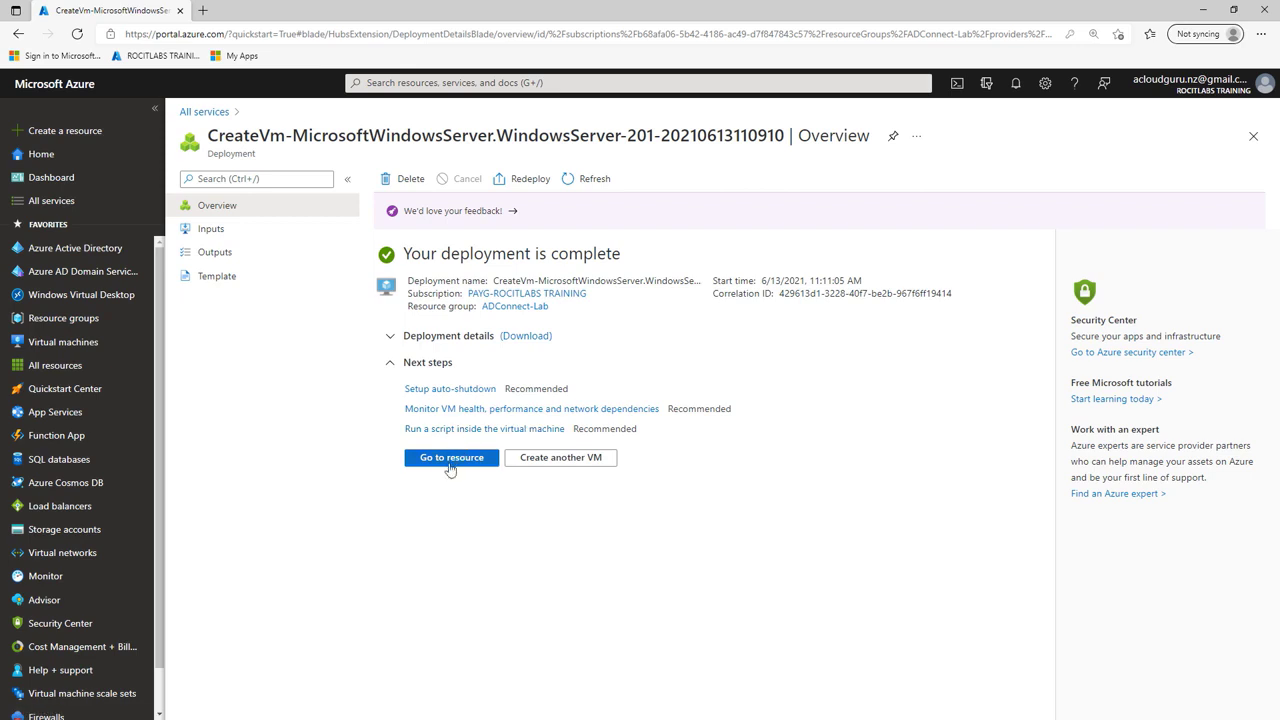
left_click(450, 462)
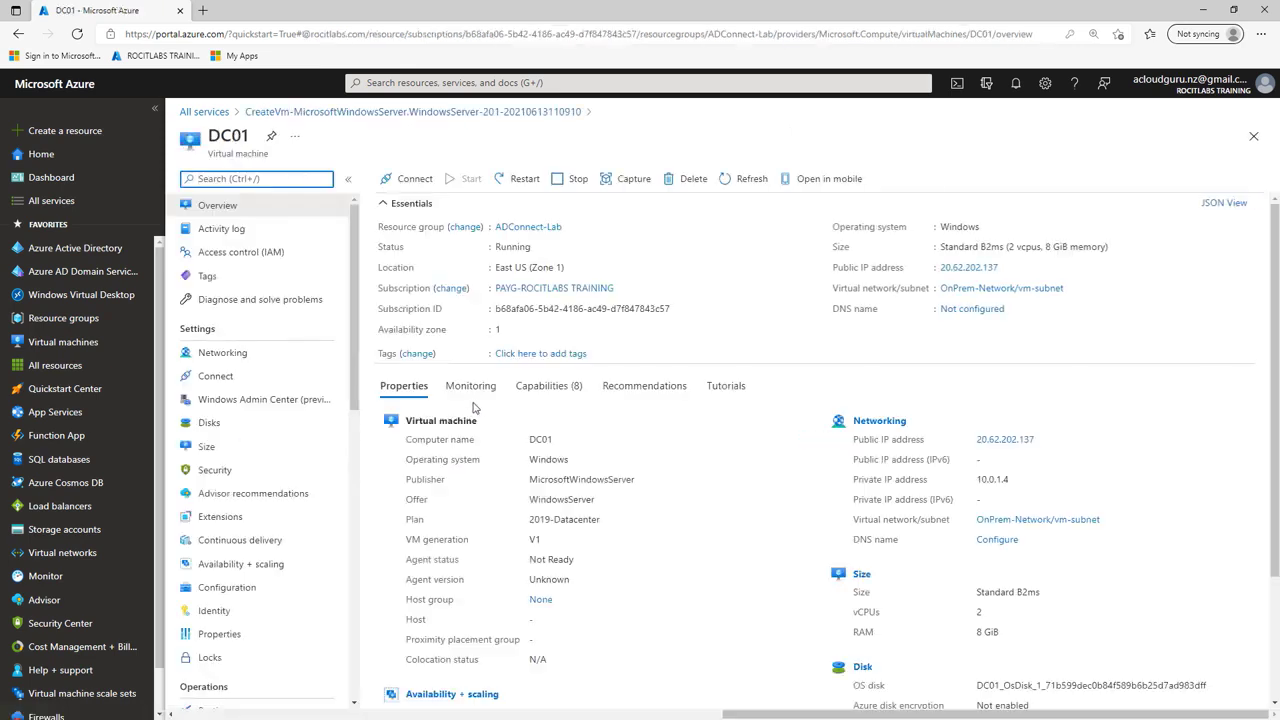
Download DC01's RDP file for the public IP on port 3389 and launch it.
left_click(401, 182)
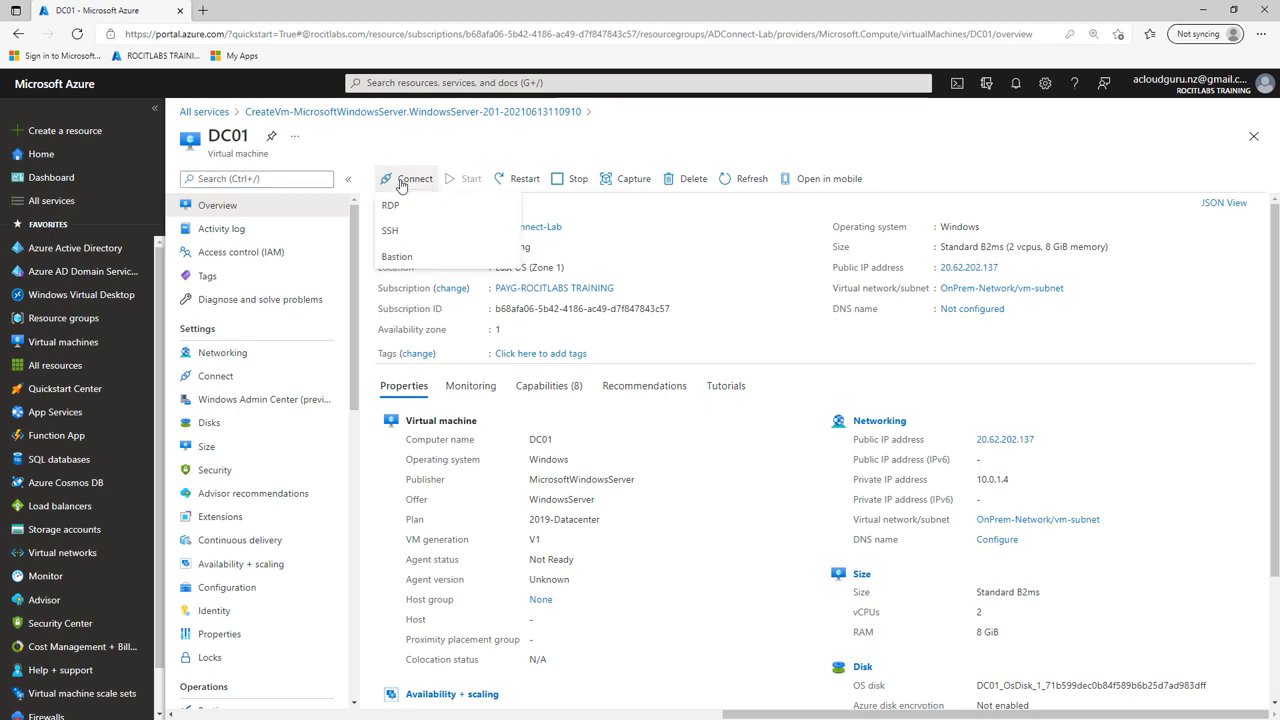
left_click(389, 205)
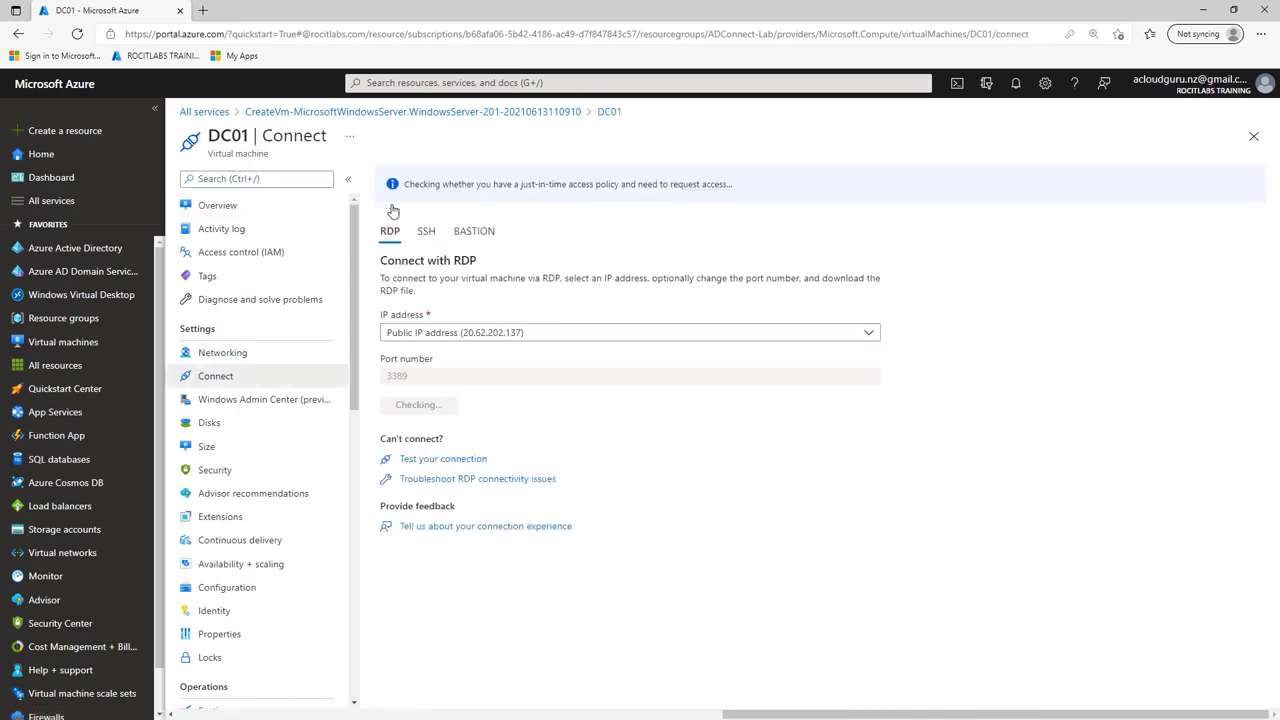
left_click(419, 408)
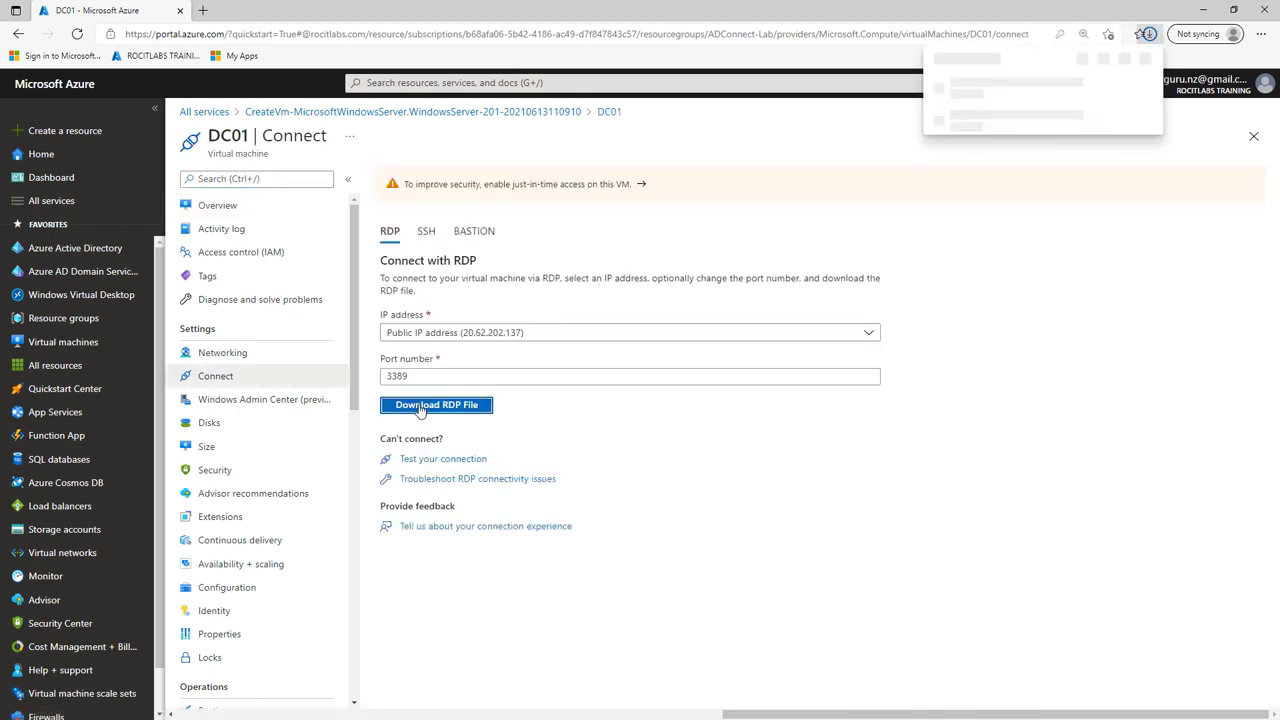
left_click(964, 94)
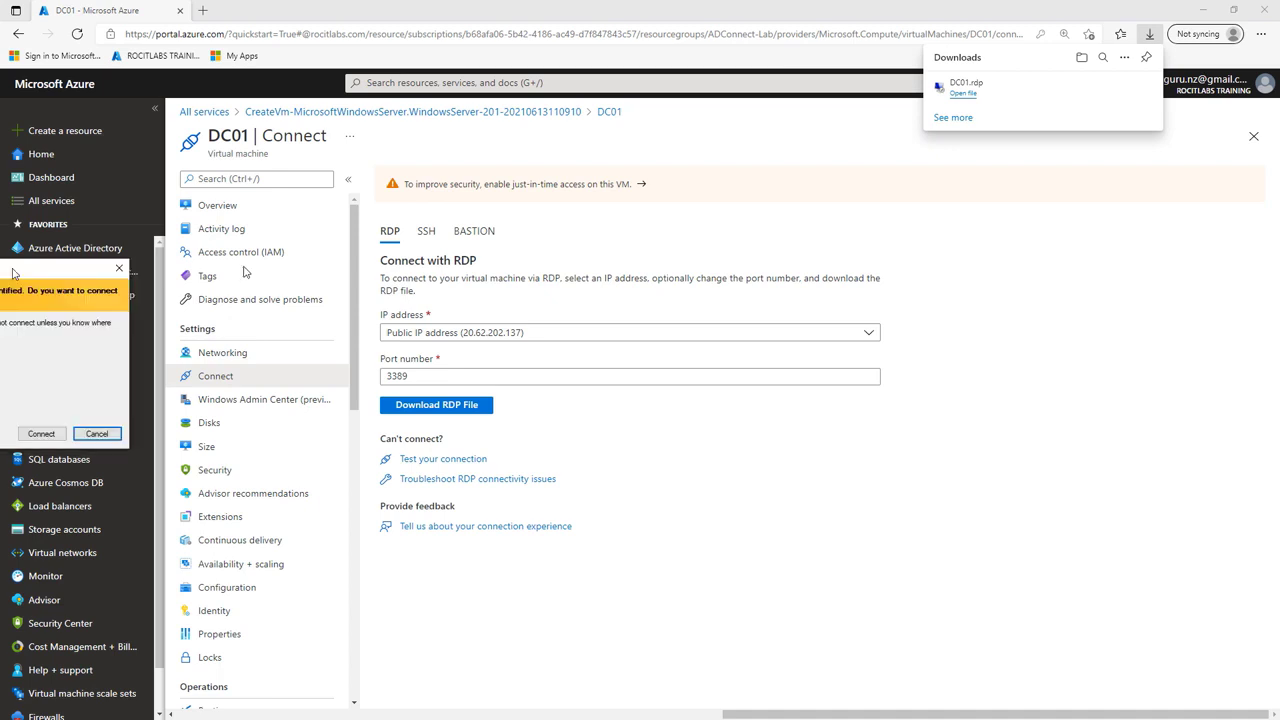
left_click(813, 381)
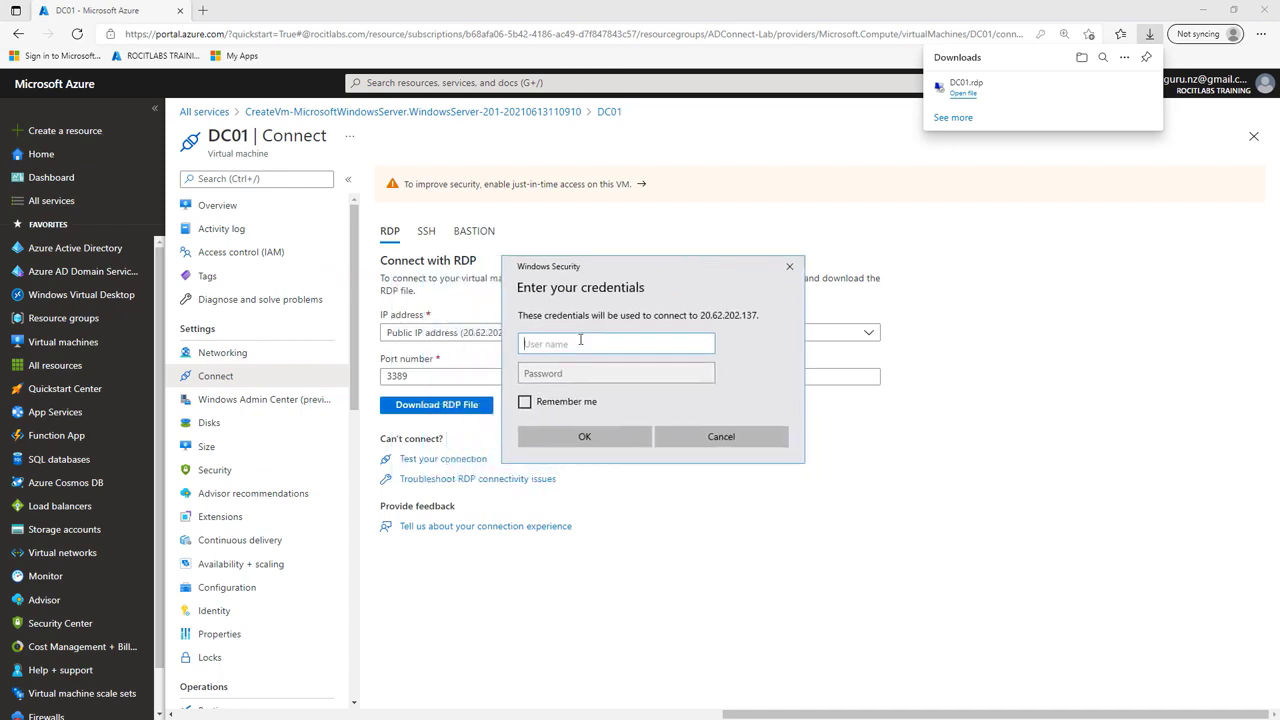
Sign in with the administrator credentials and accept the certificate to reach DC01's desktop.
type("vsadmin")
key("Tab")
key("Caps_Lock")
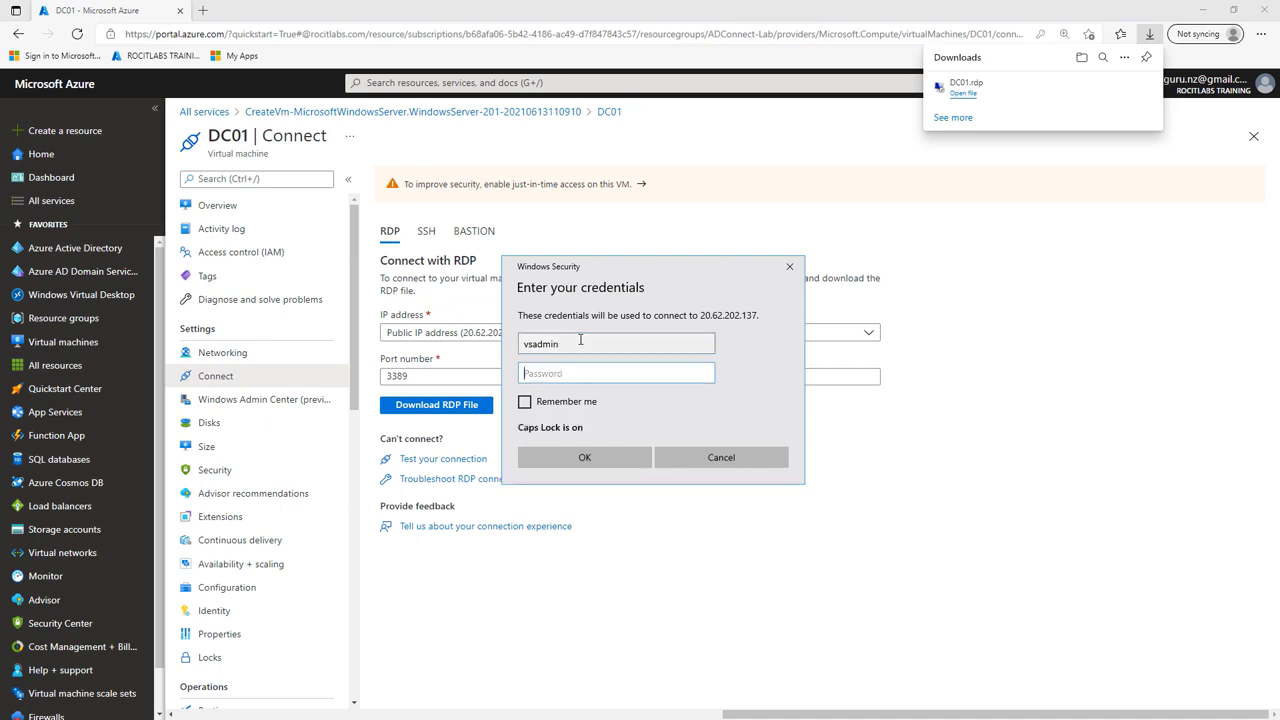
type("•")
key("Caps_Lock")
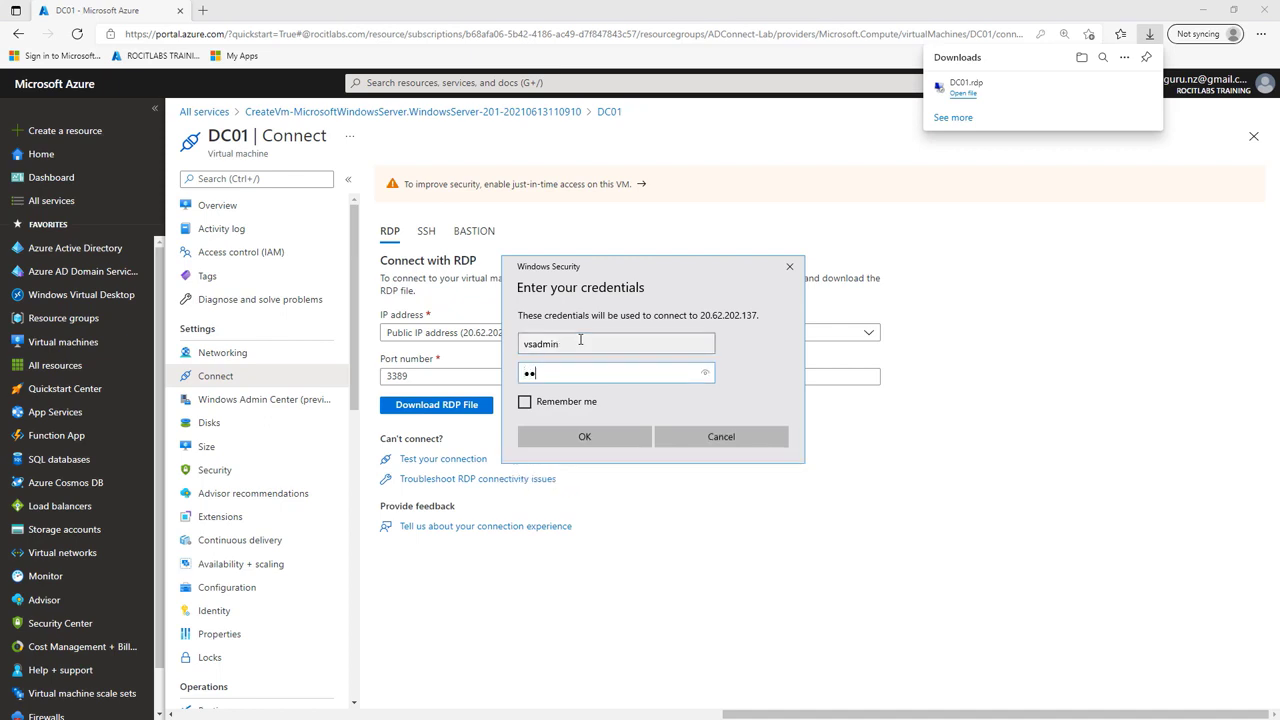
type("•••••••••")
key("Return")
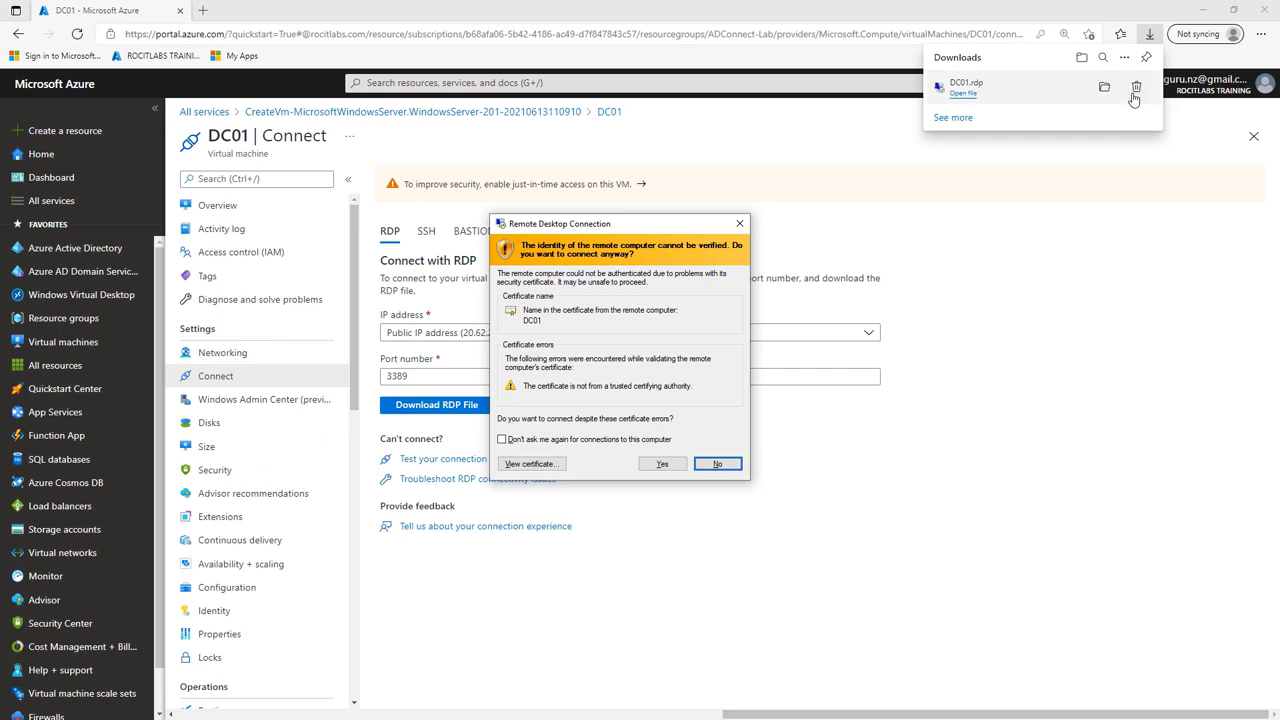
left_click(664, 465)
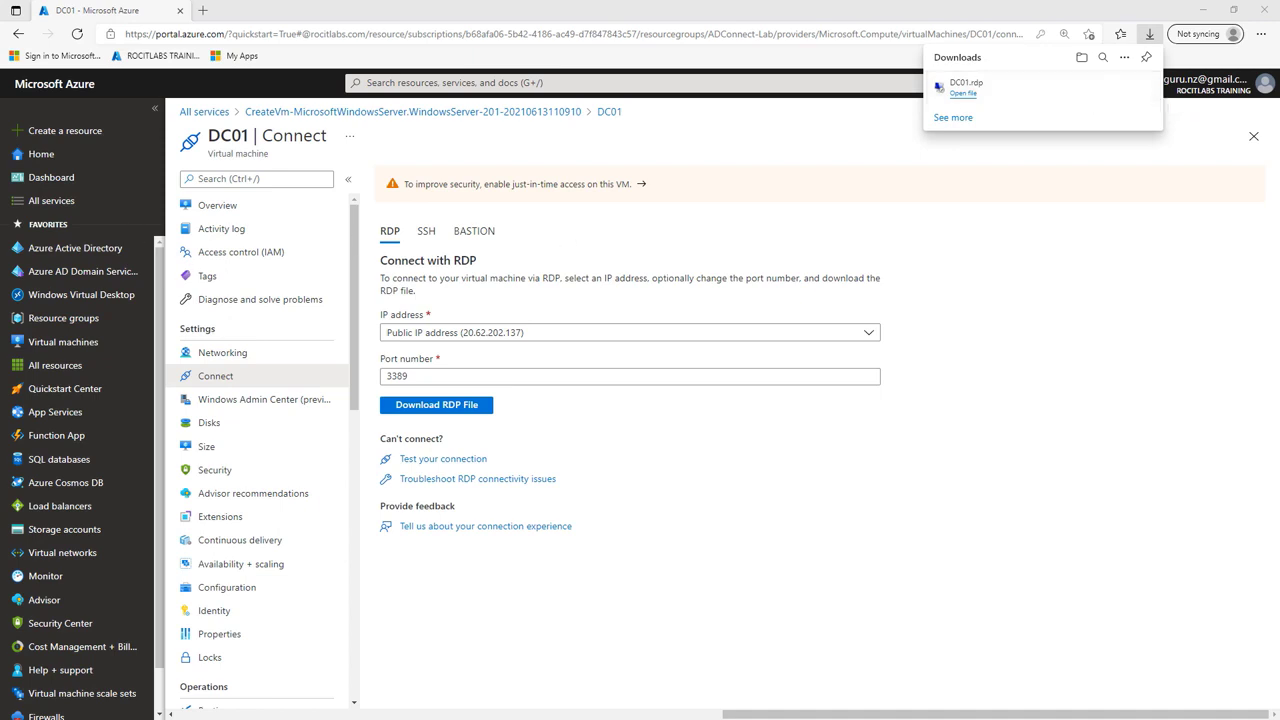
left_click_drag(0, 125, 620, 69)
Maximize the DC01 session, answer the network prompt, and permanently dismiss the Windows Admin Center message.
double_click(620, 69)
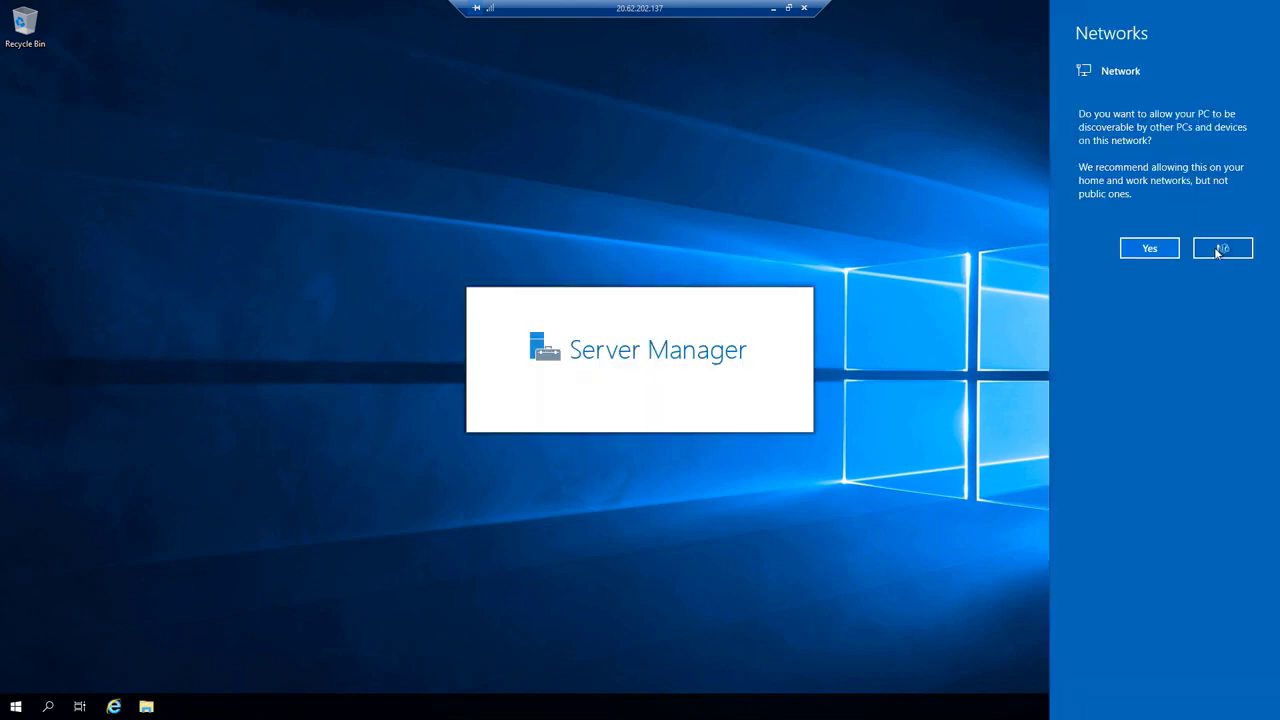
left_click(1150, 249)
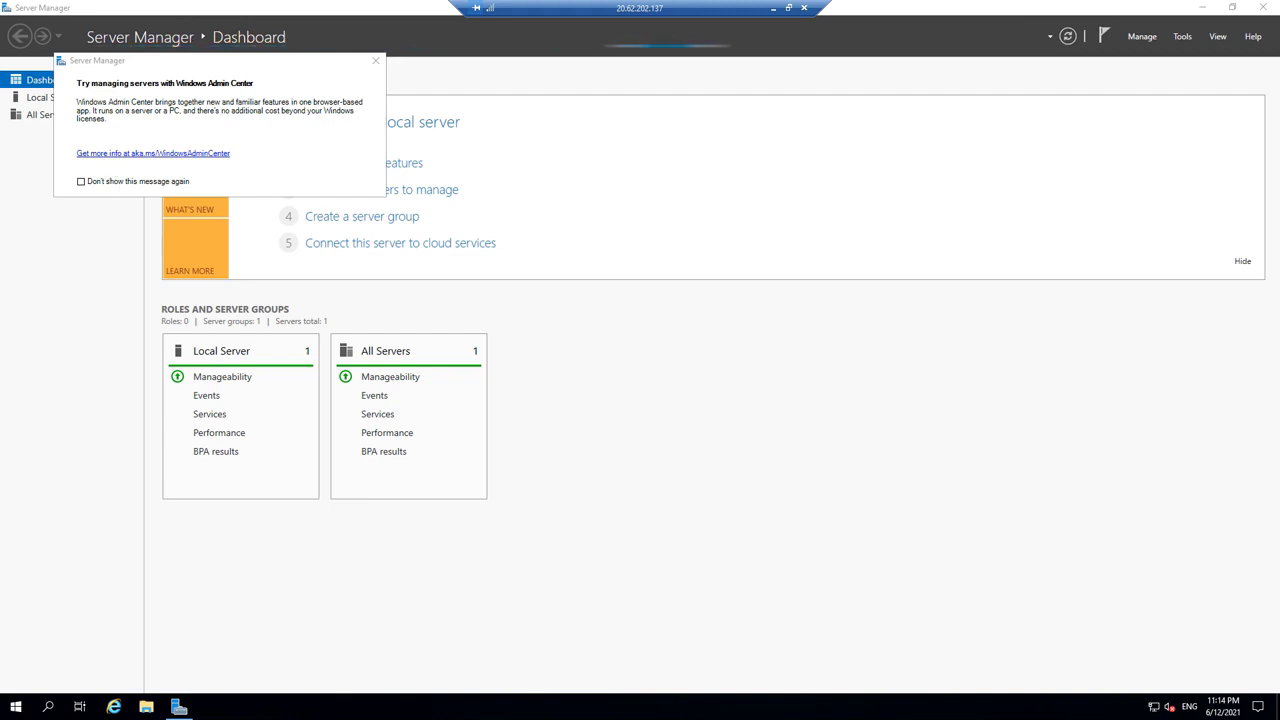
left_click(81, 181)
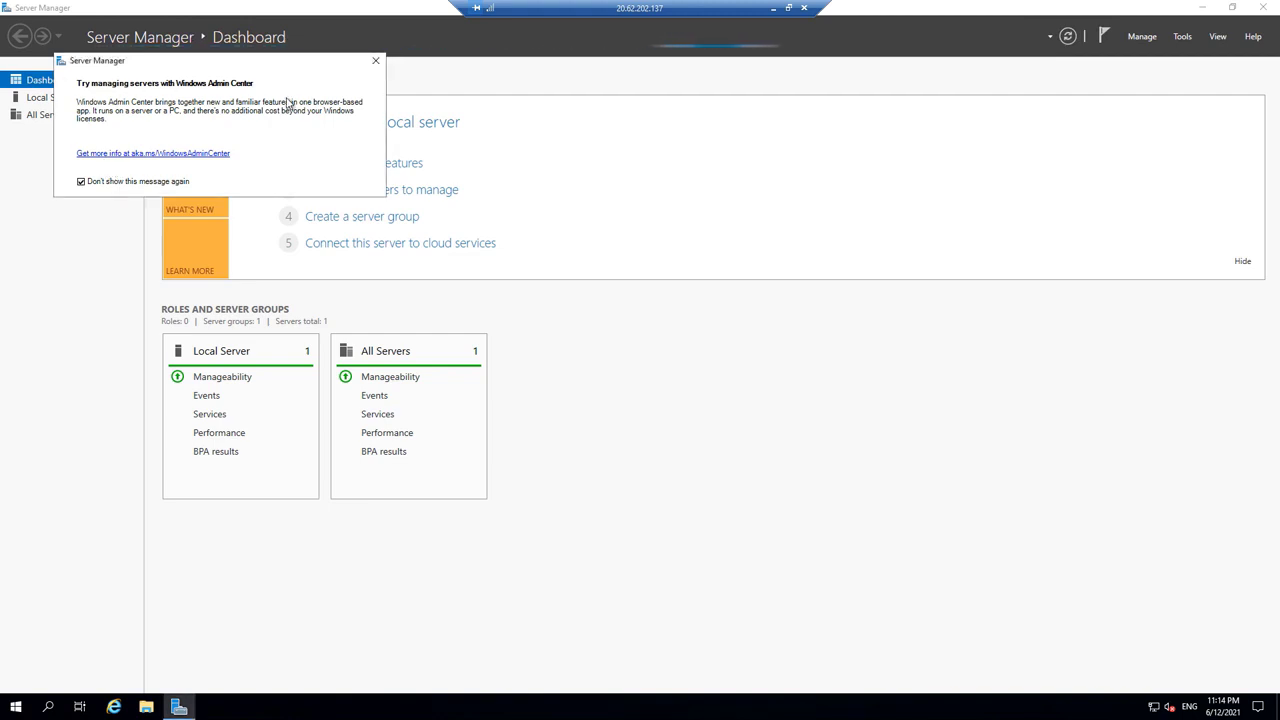
left_click(376, 62)
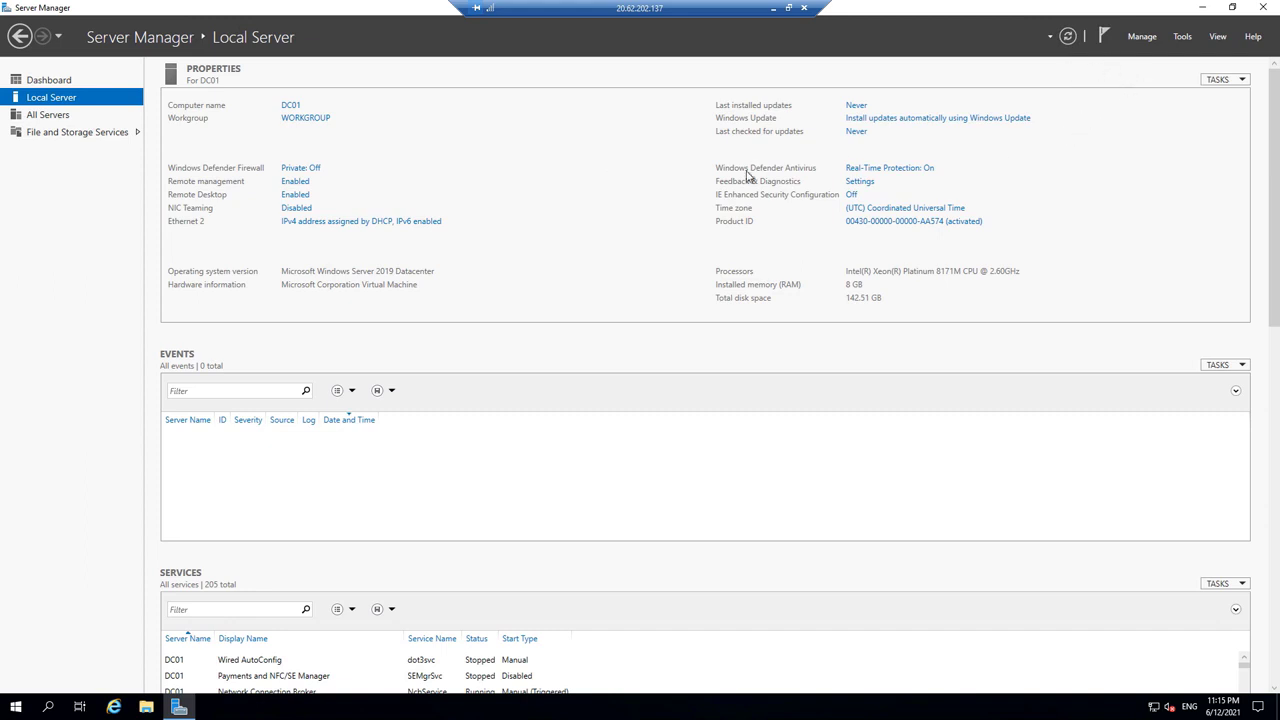
Open Disk Management in Computer Management and initialise Disk 2 as MBR.
left_click(1182, 40)
left_click(1130, 70)
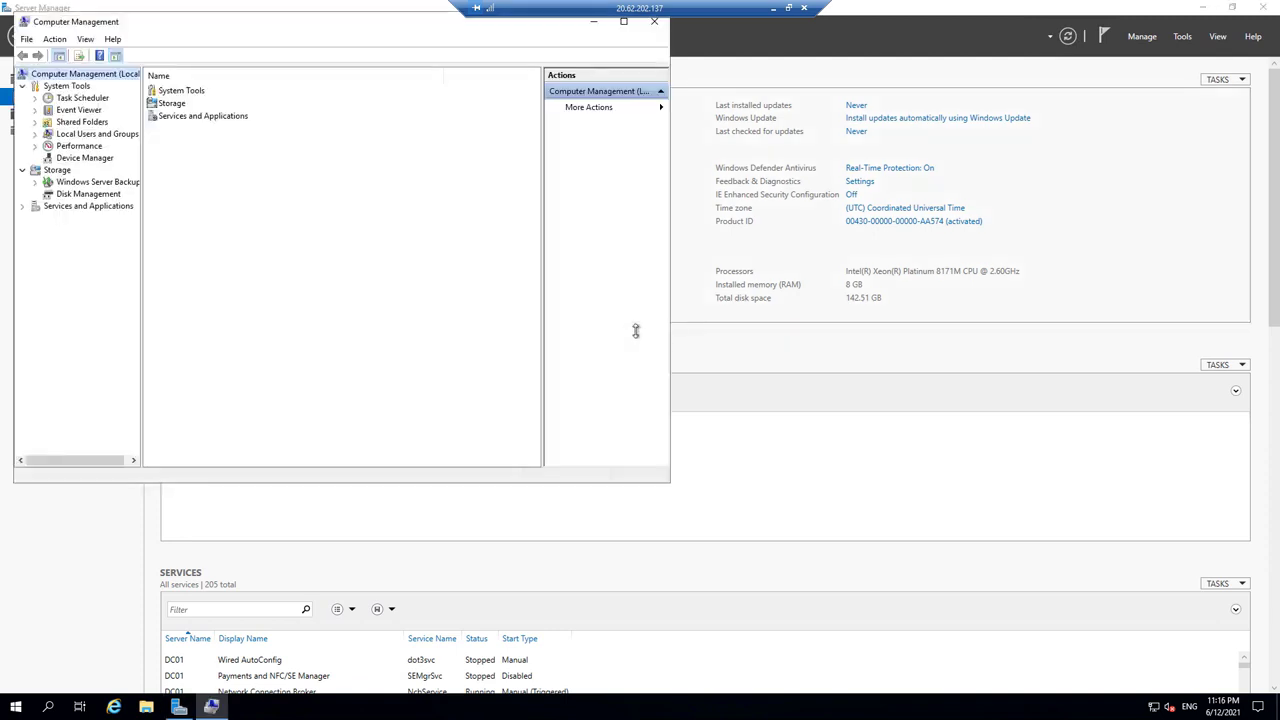
left_click_drag(352, 34, 466, 71)
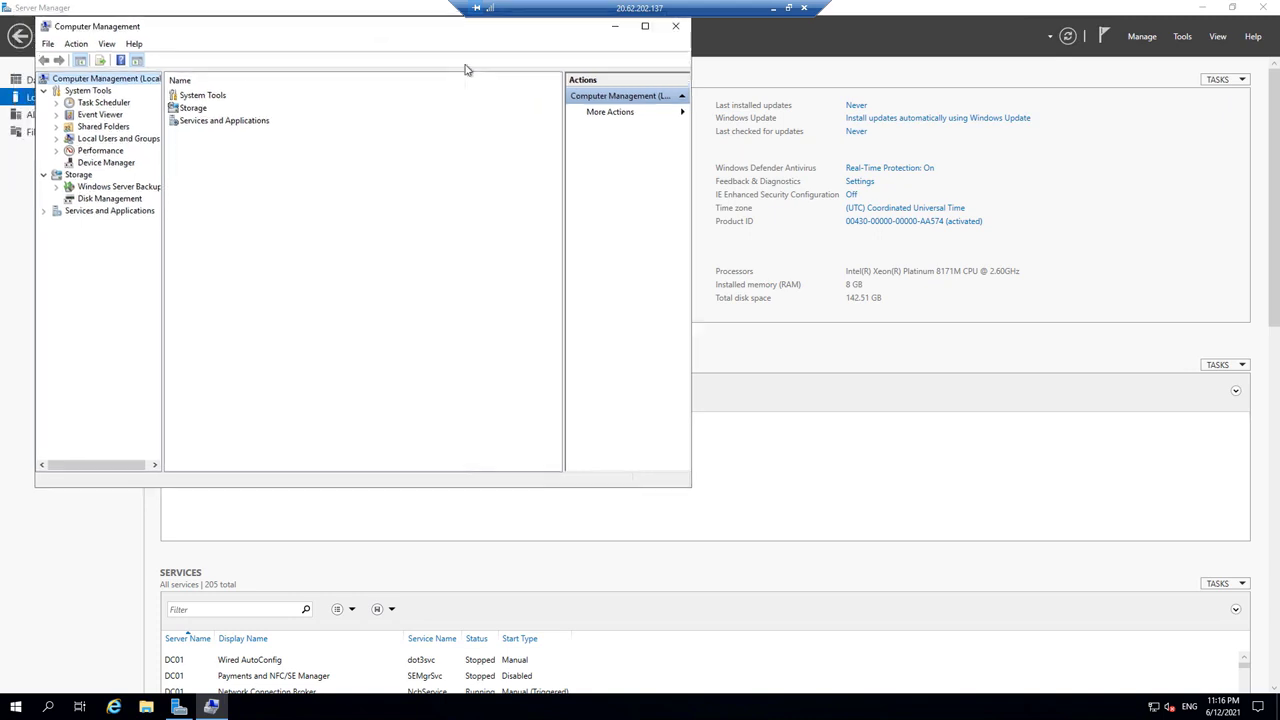
left_click(203, 231)
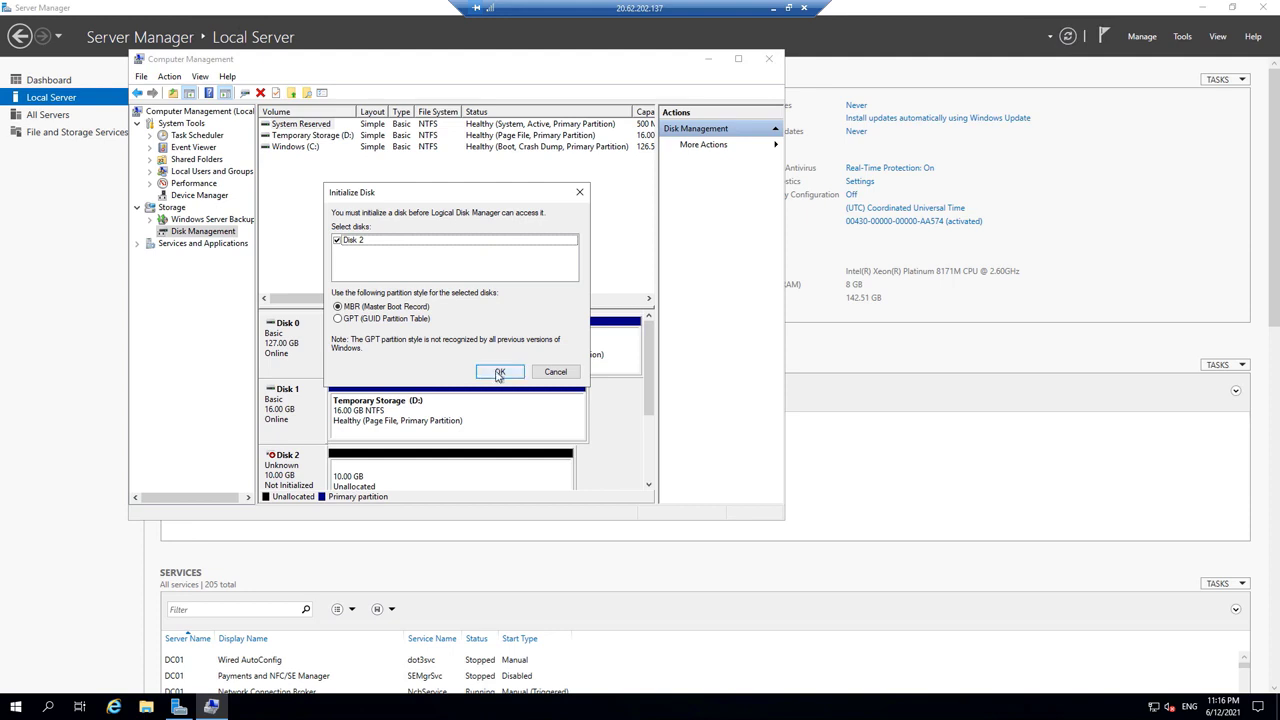
left_click(499, 372)
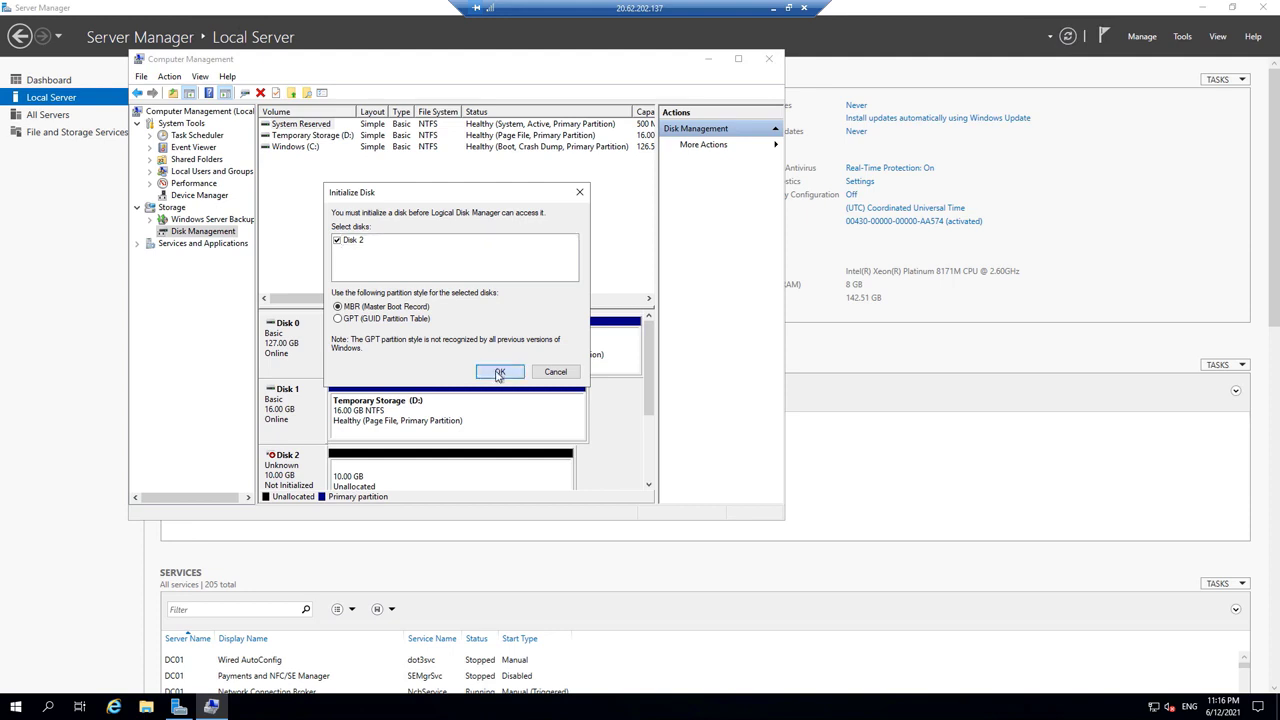
Create a default simple volume F: on Disk 2's unallocated space, then close Computer Management.
right_click(499, 475)
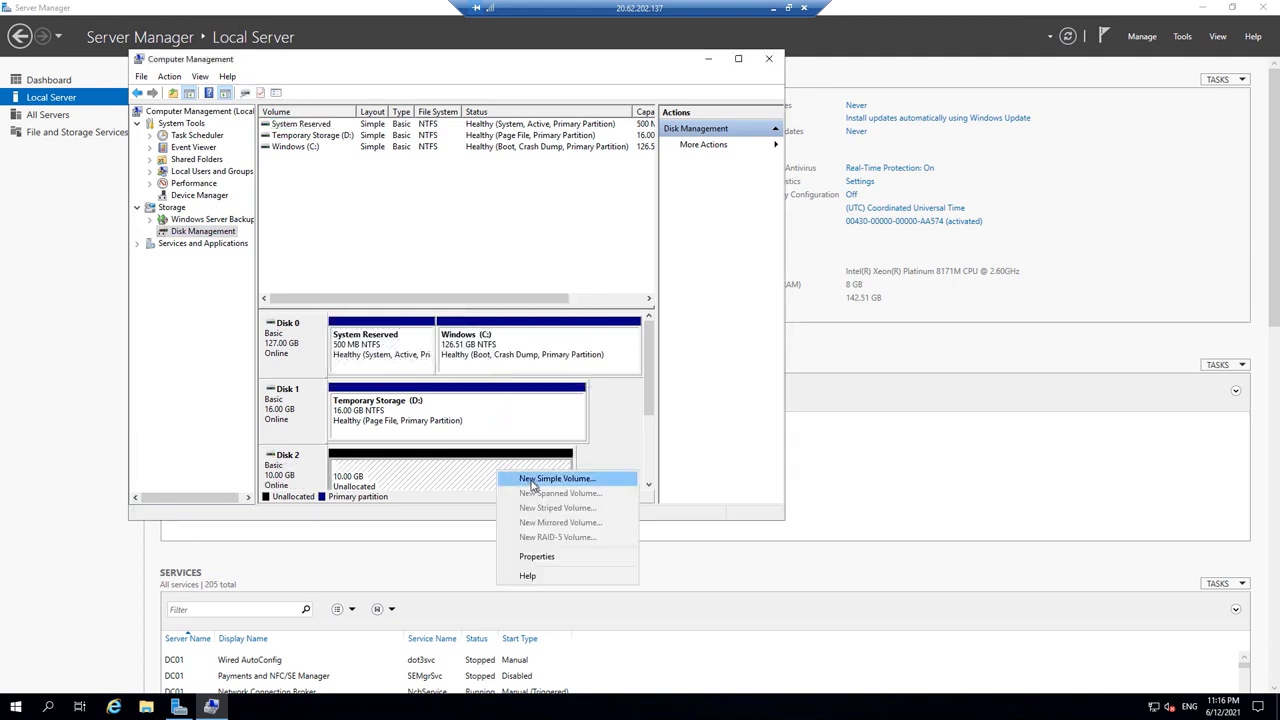
left_click(532, 481)
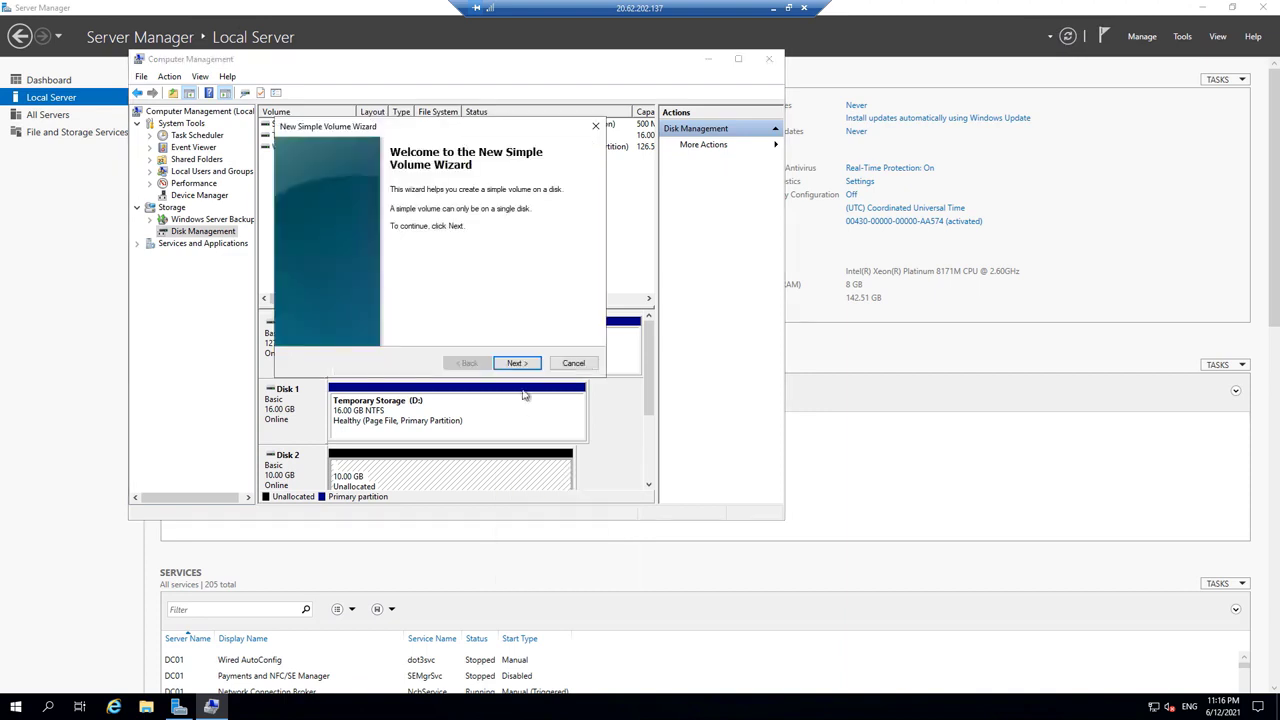
left_click(516, 363)
left_click(516, 363)
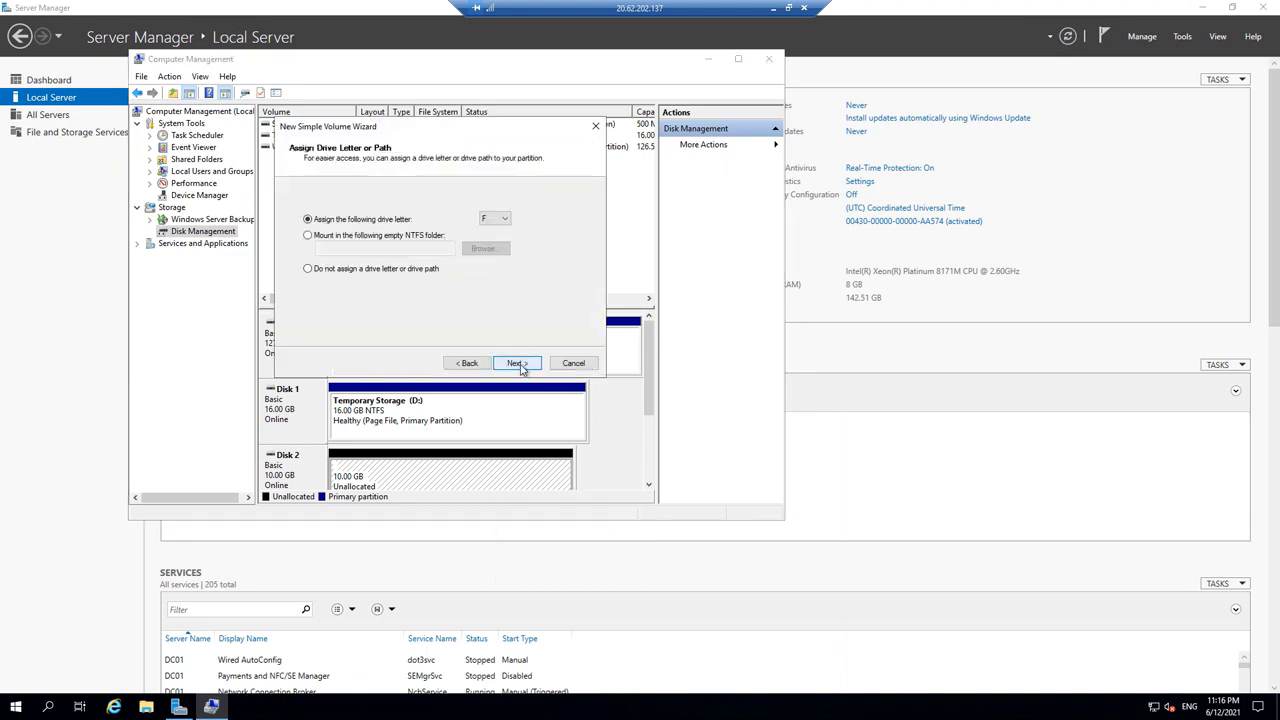
left_click(516, 363)
left_click(516, 363)
left_click(516, 363)
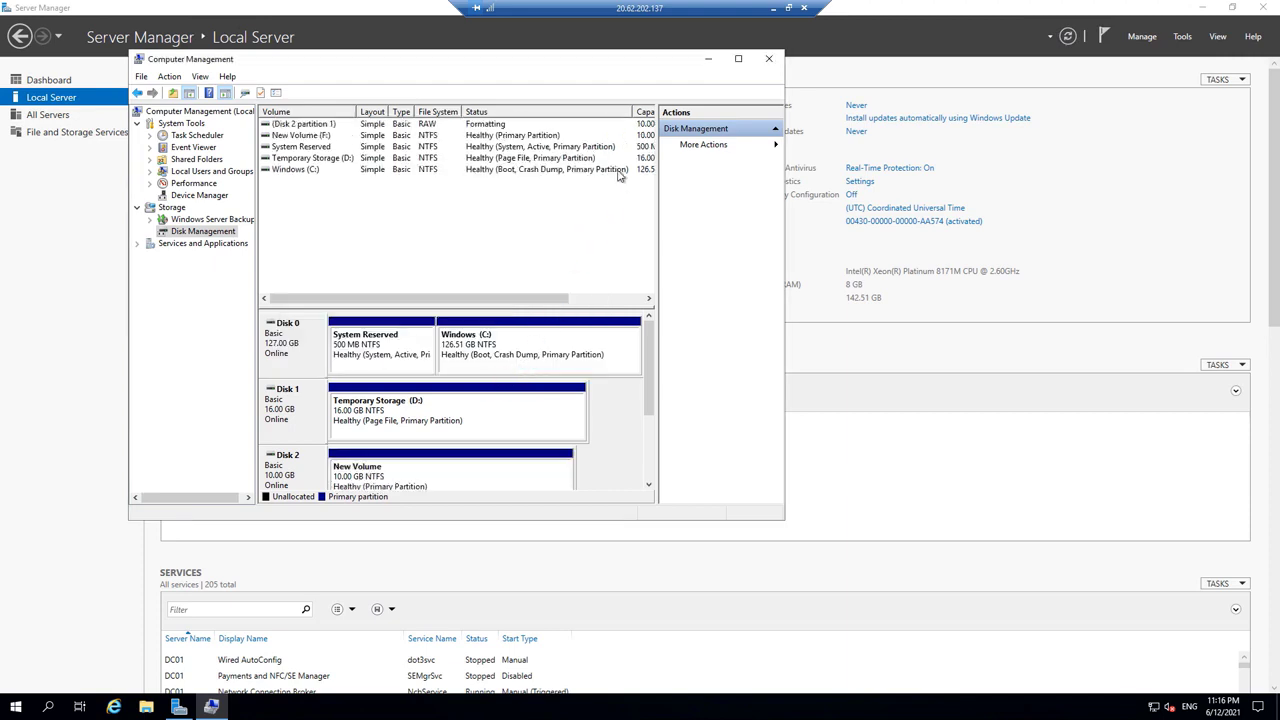
left_click(770, 62)
left_click(1144, 40)
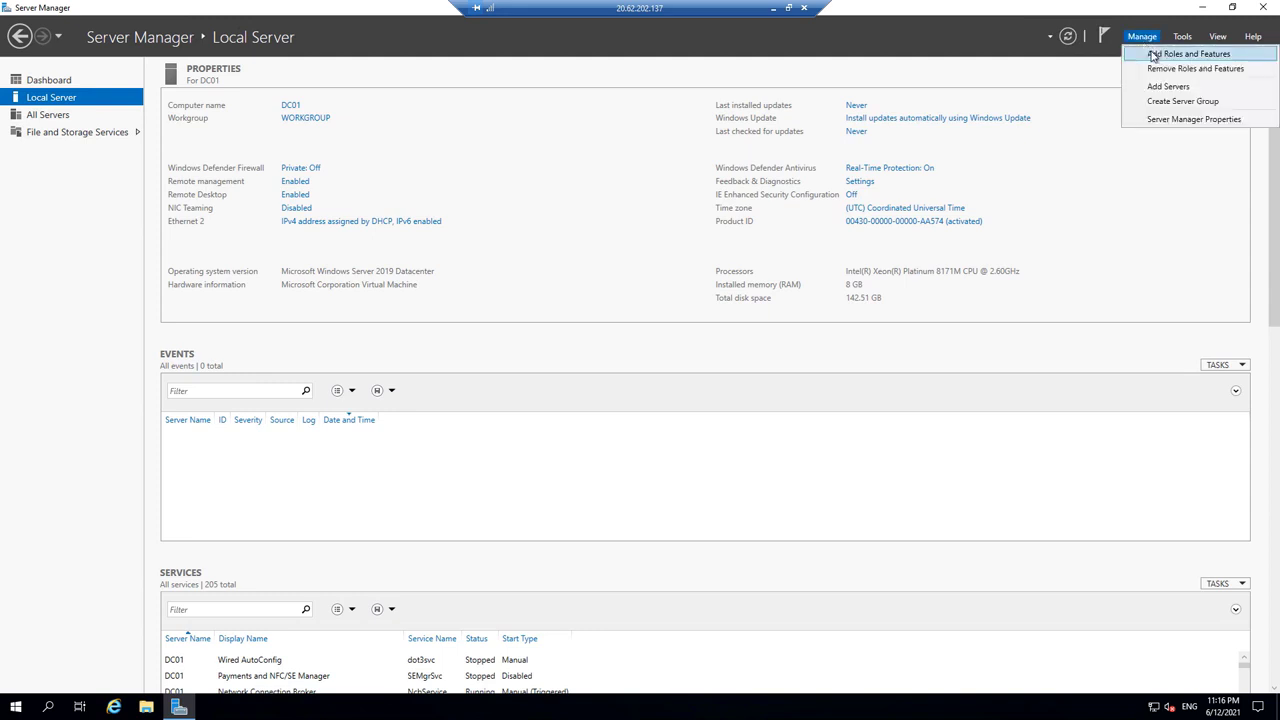
Select the Active Directory Domain Services role with its management features for DC01.
left_click(1153, 55)
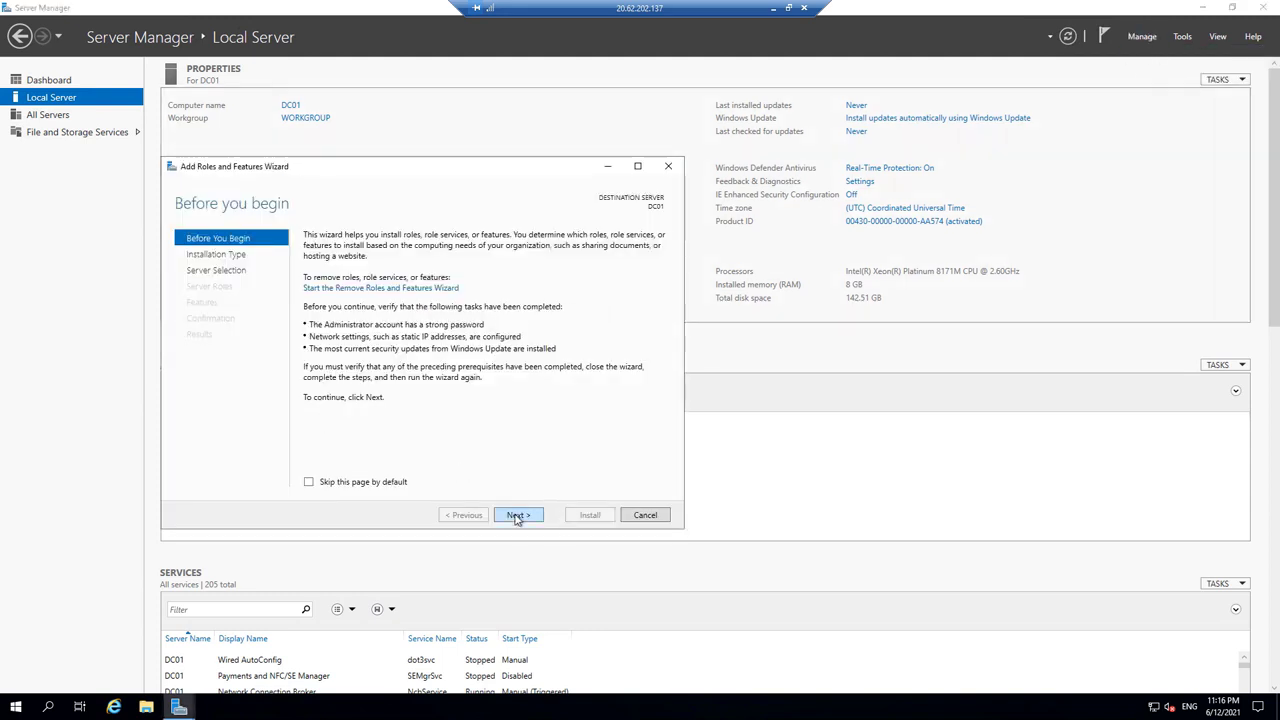
left_click(516, 516)
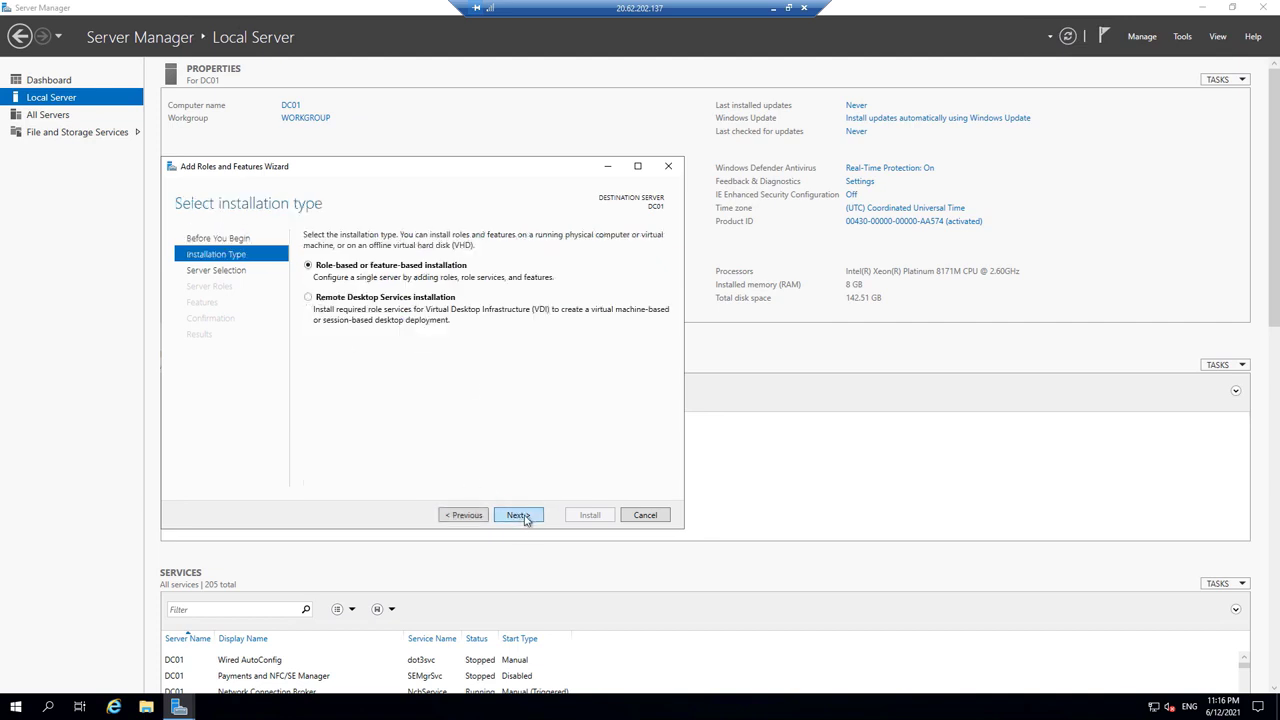
left_click(520, 516)
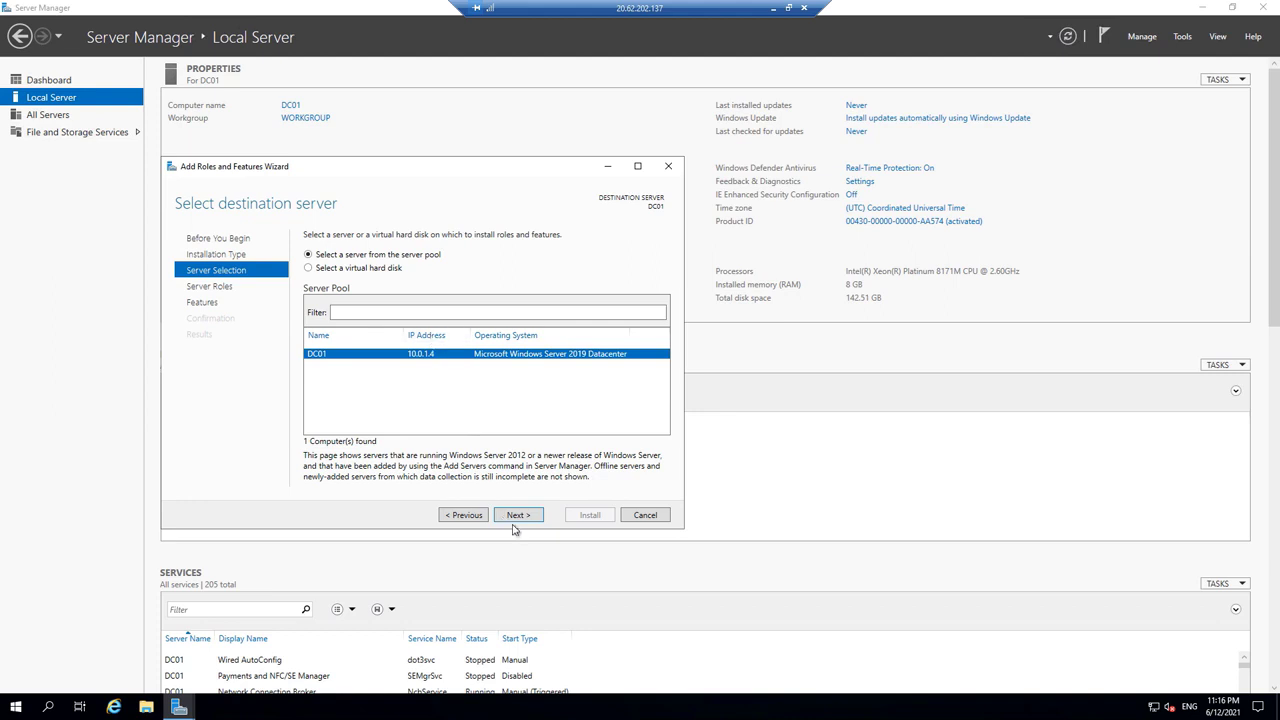
left_click(520, 516)
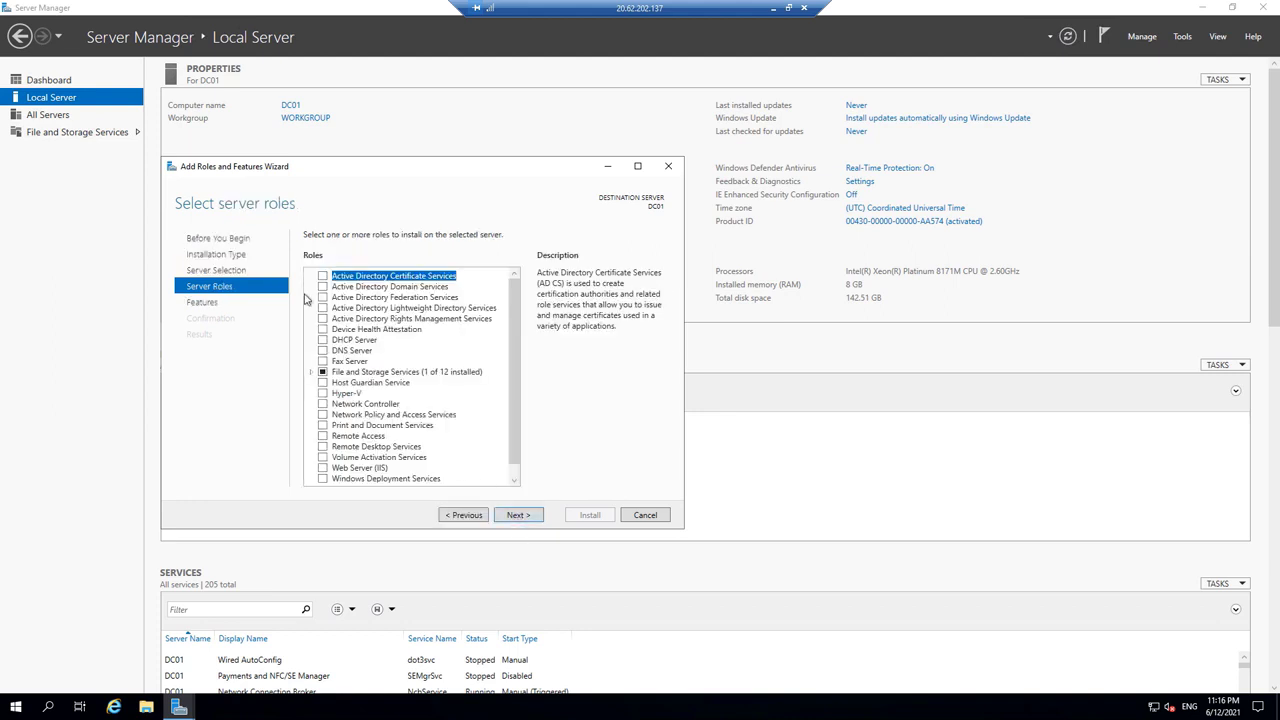
left_click(323, 288)
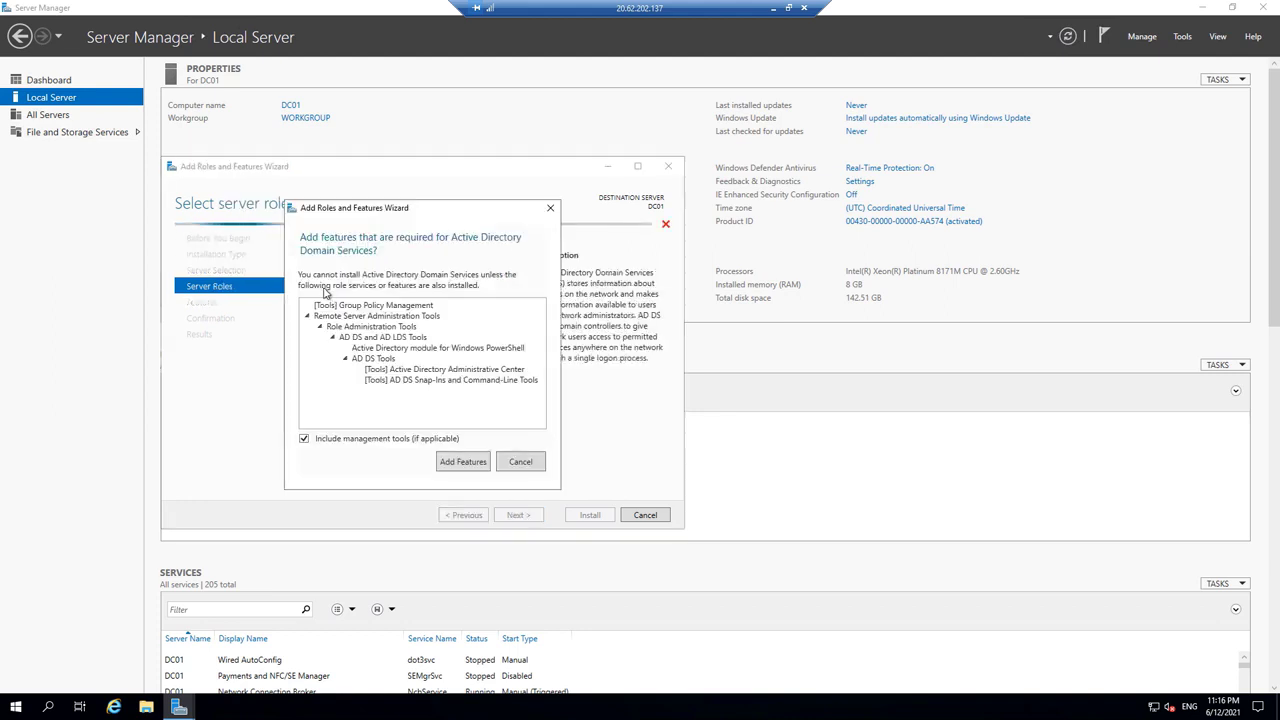
left_click(463, 462)
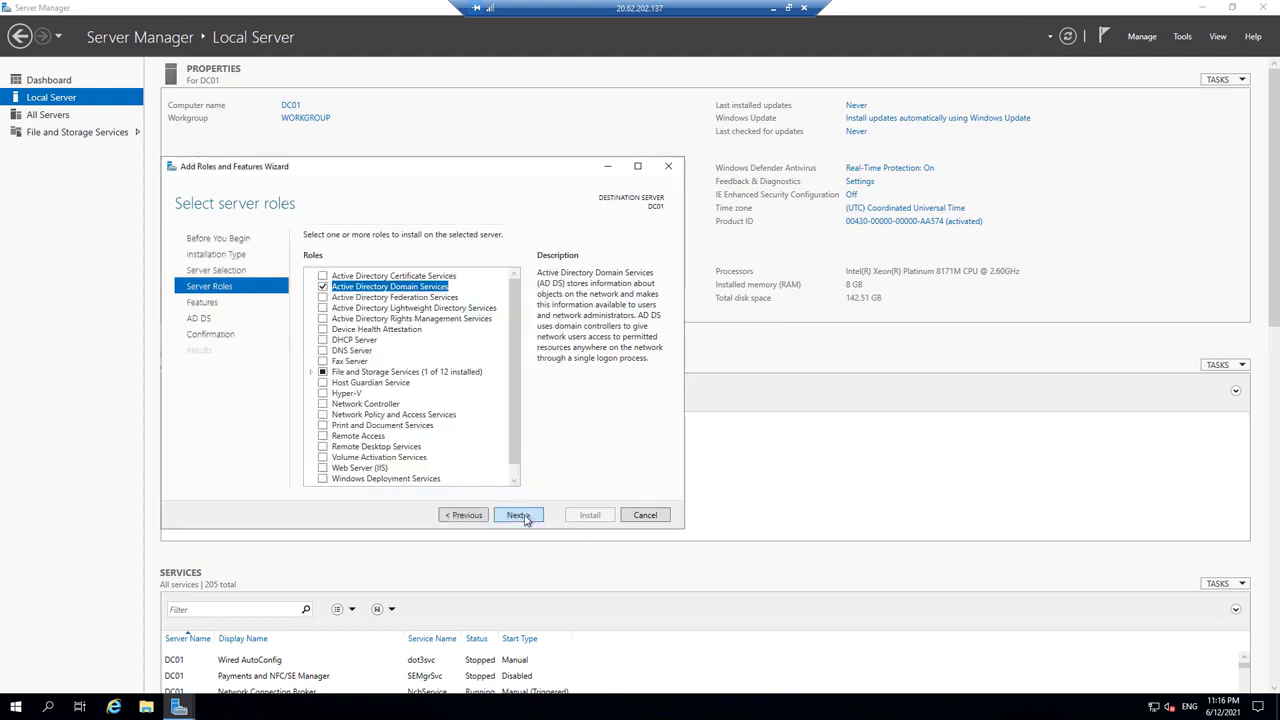
left_click(518, 515)
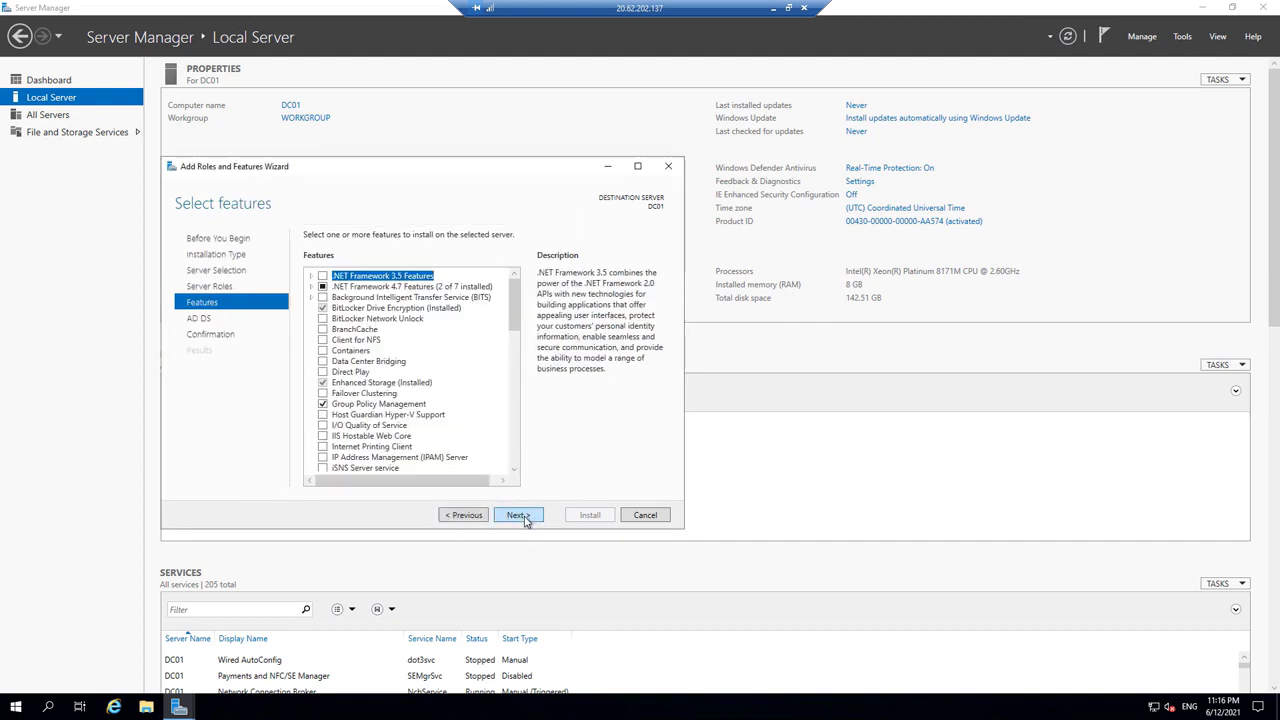
left_click(525, 519)
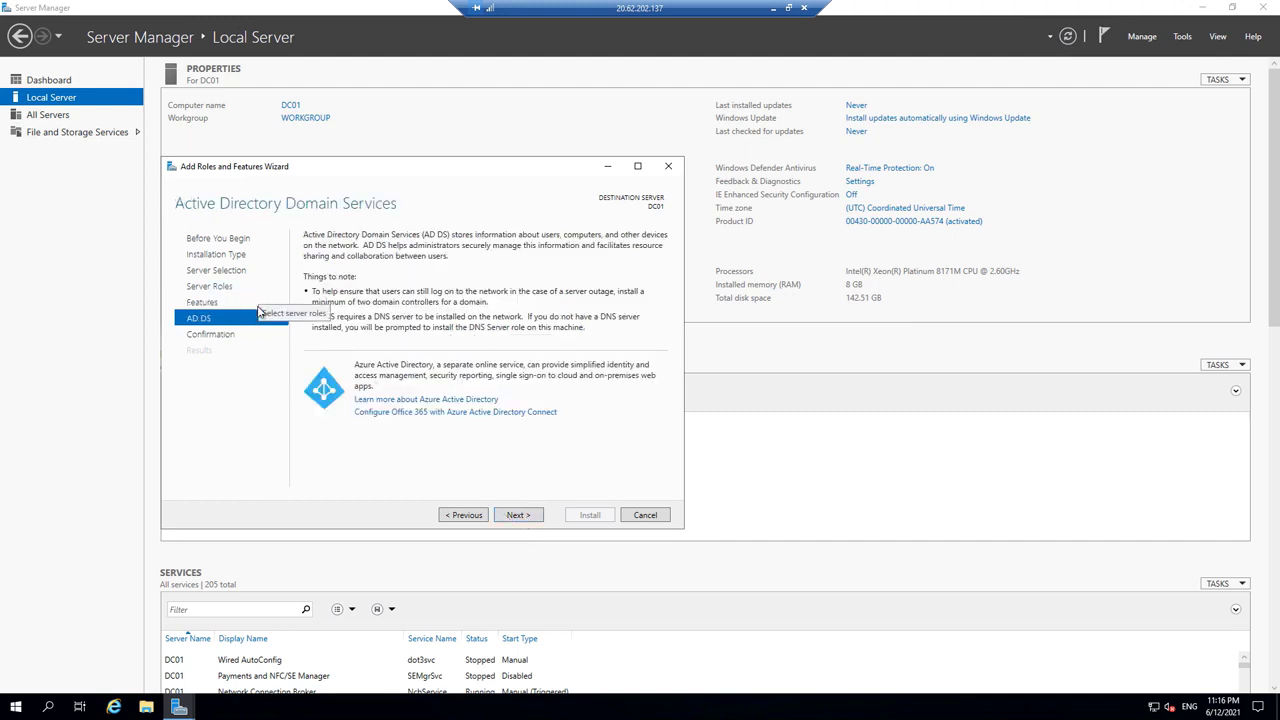
left_click(518, 515)
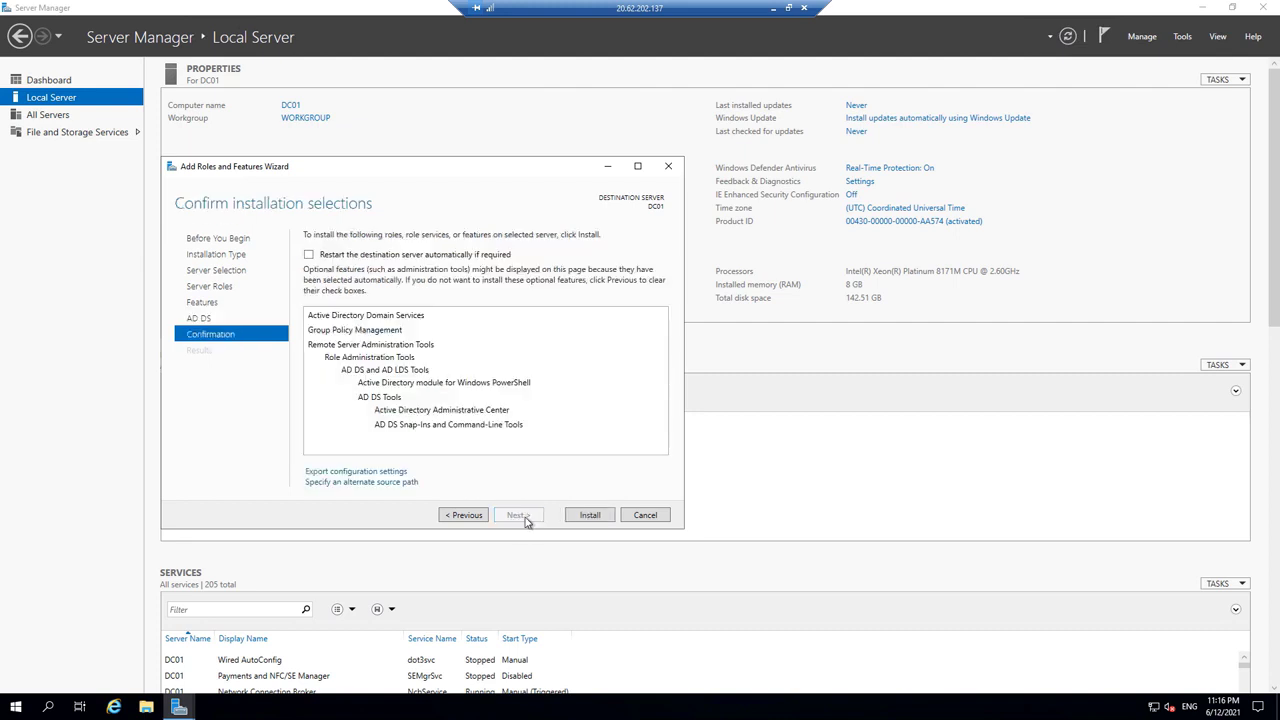
Install AD DS with automatic restart allowed, then begin promoting DC01 to a domain controller.
left_click(310, 255)
left_click(673, 402)
left_click(589, 516)
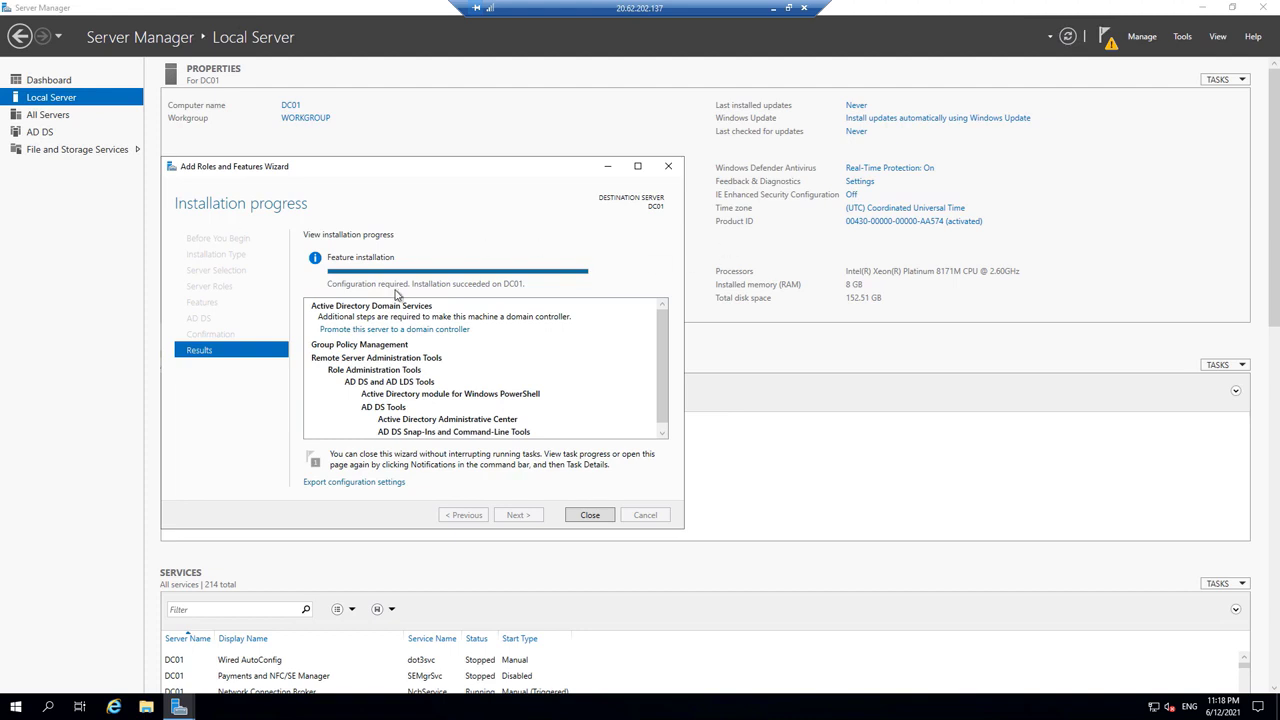
left_click(447, 331)
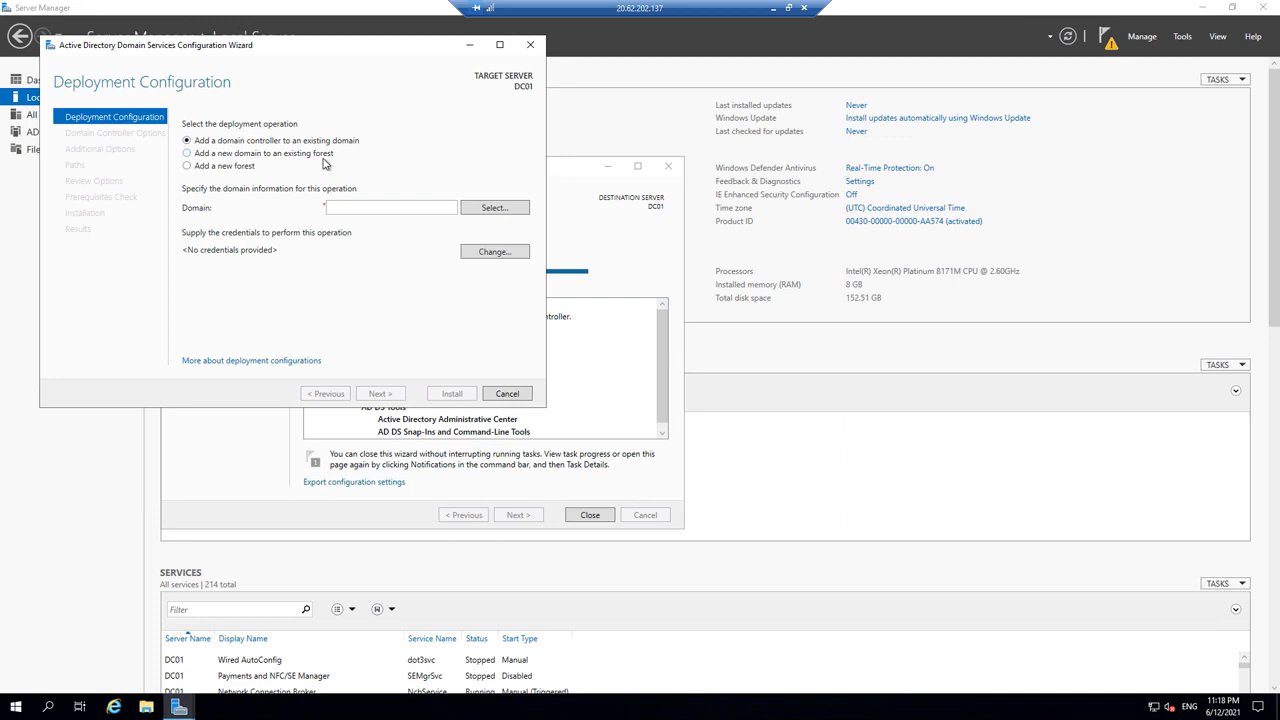
Create a new forest with the root domain name myazureguru.com.
left_click(187, 167)
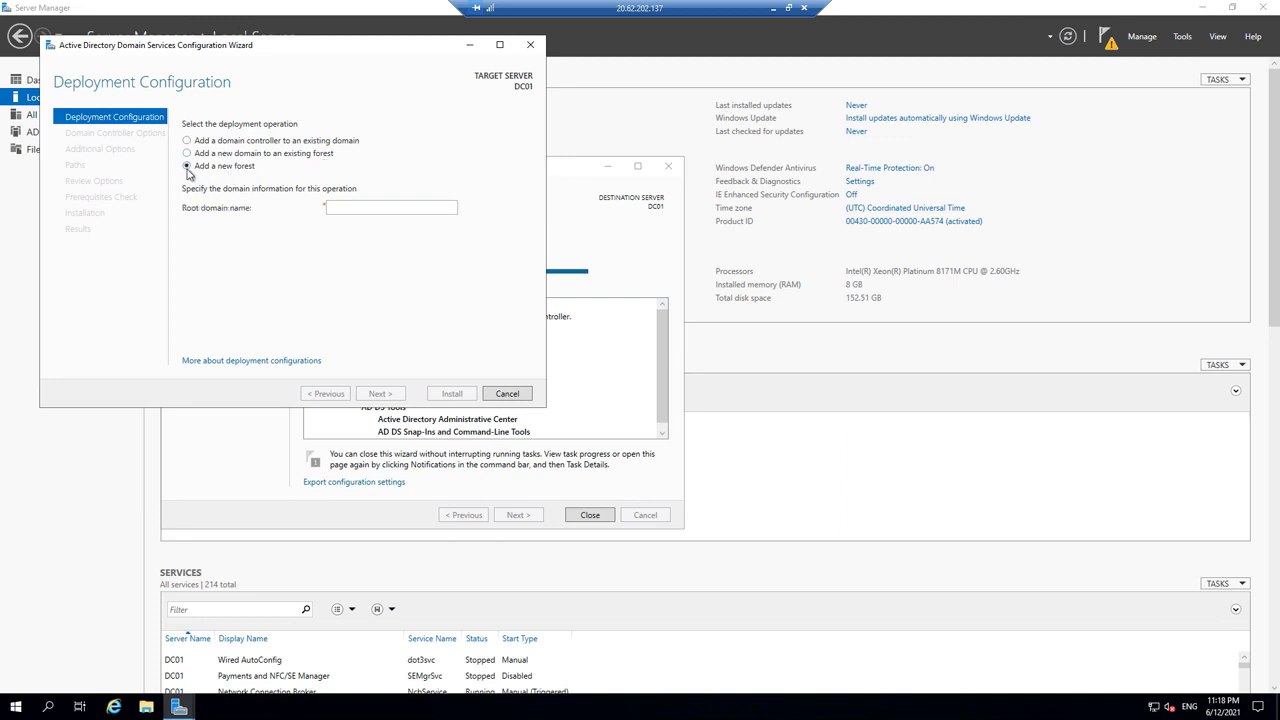
left_click(357, 208)
right_click(356, 208)
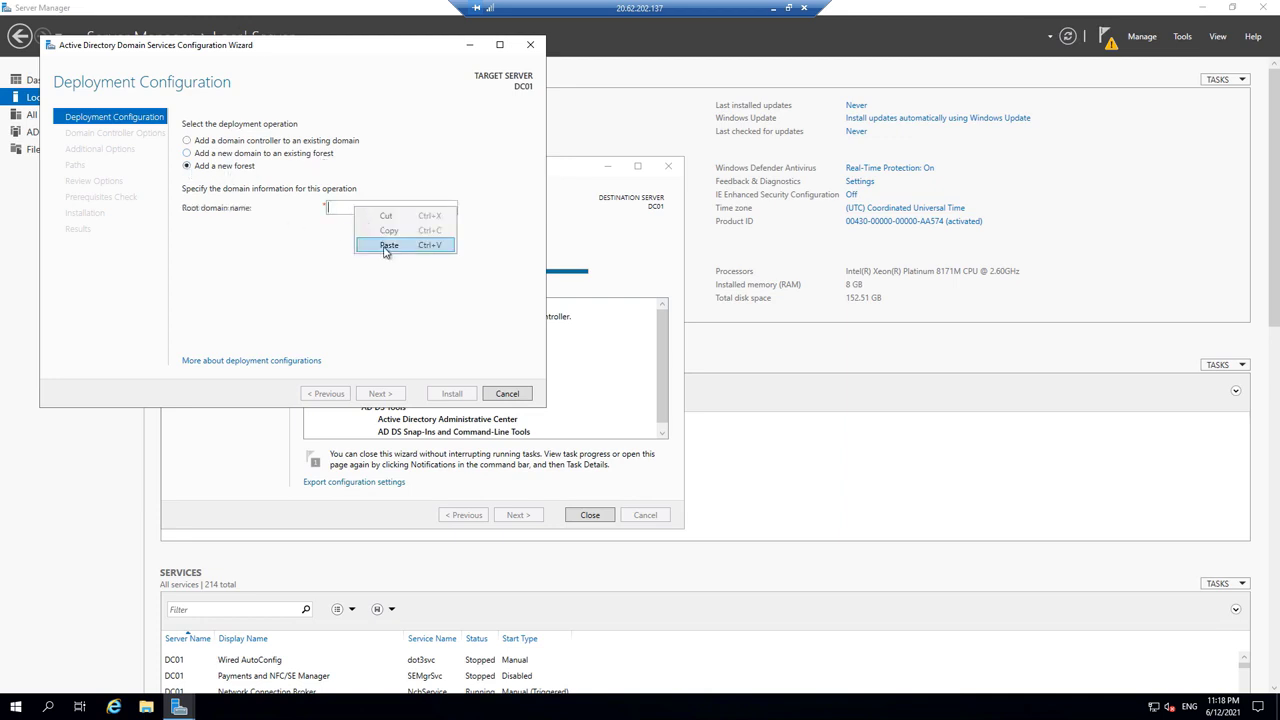
left_click(386, 246)
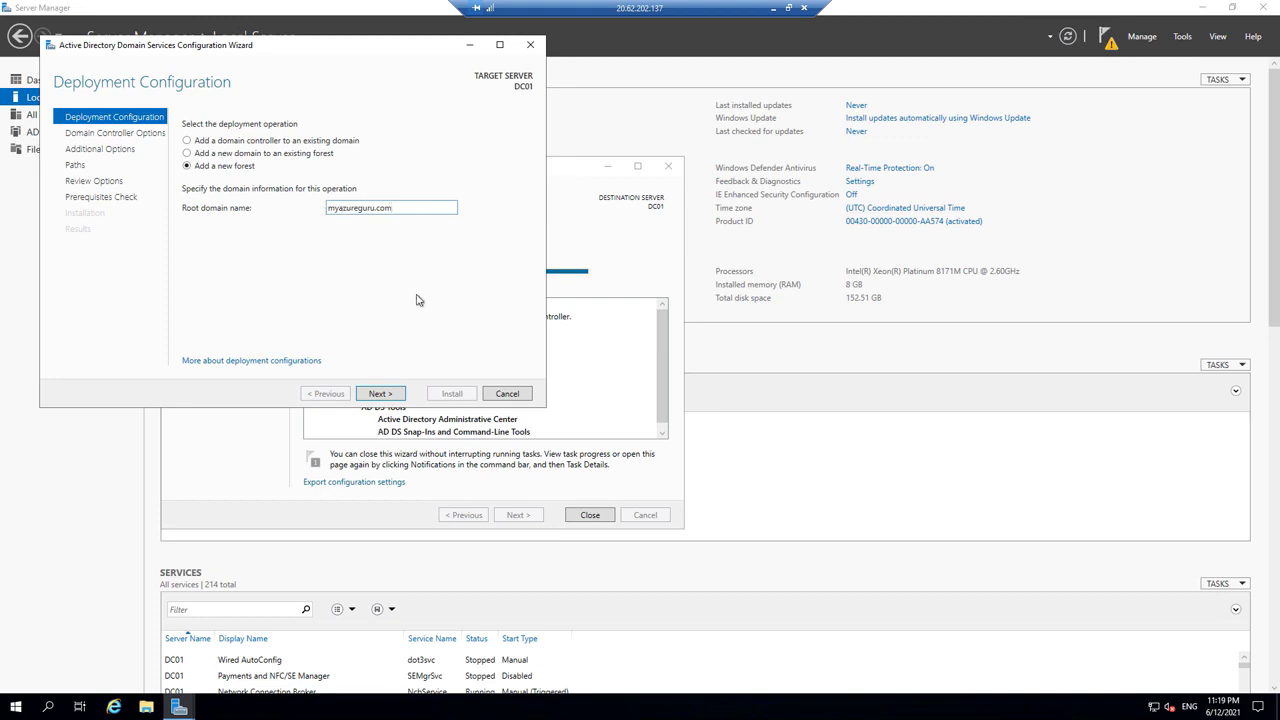
left_click(381, 394)
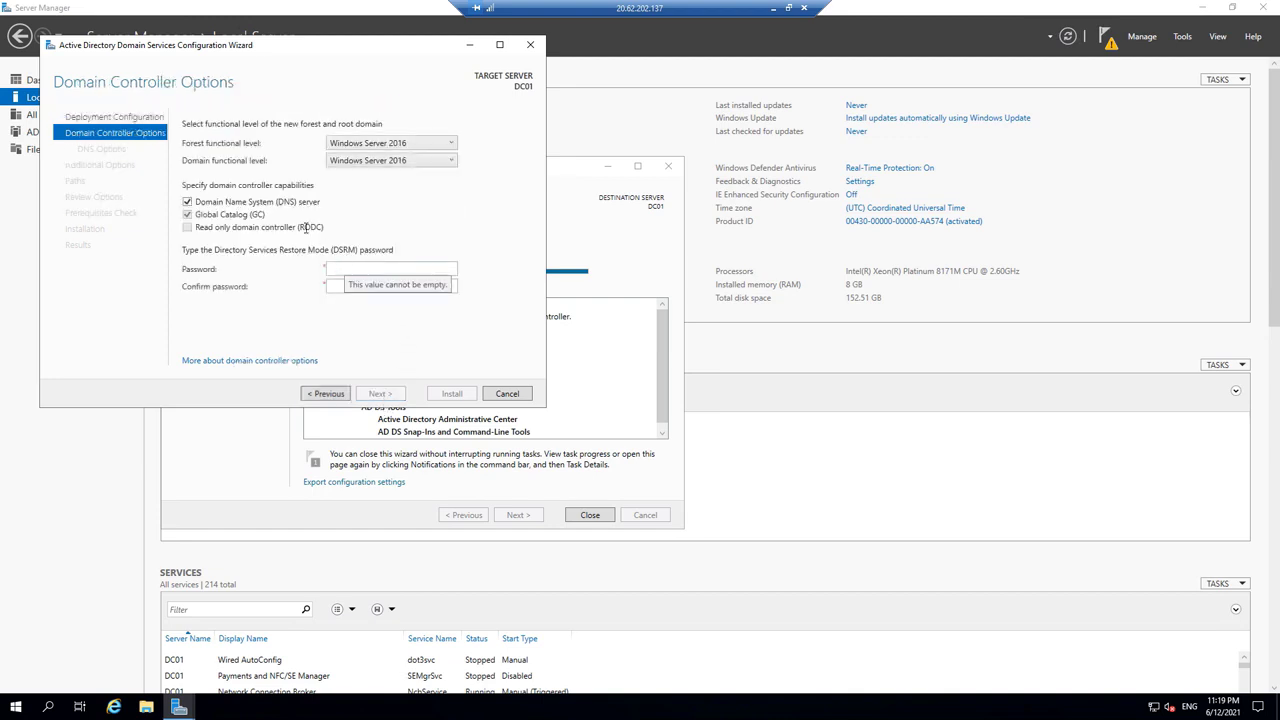
Keep Windows Server 2016 forest level and enter and confirm the DSRM password.
left_click(375, 147)
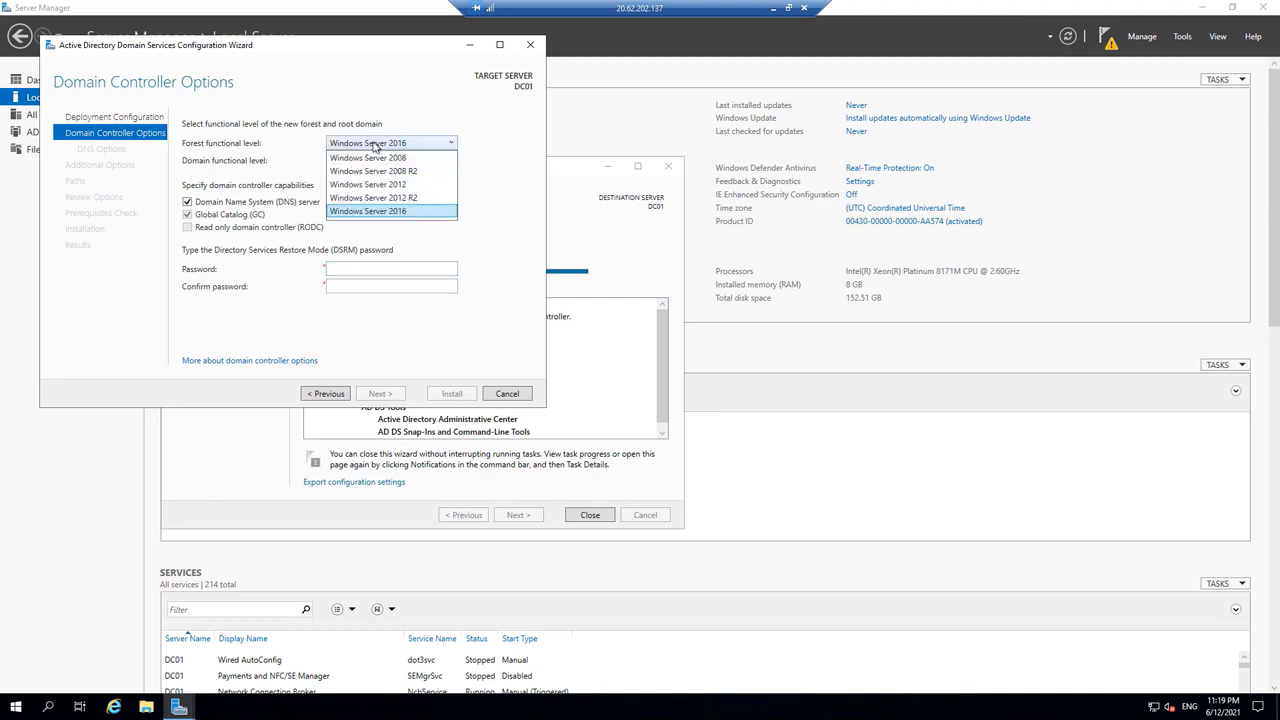
left_click(398, 212)
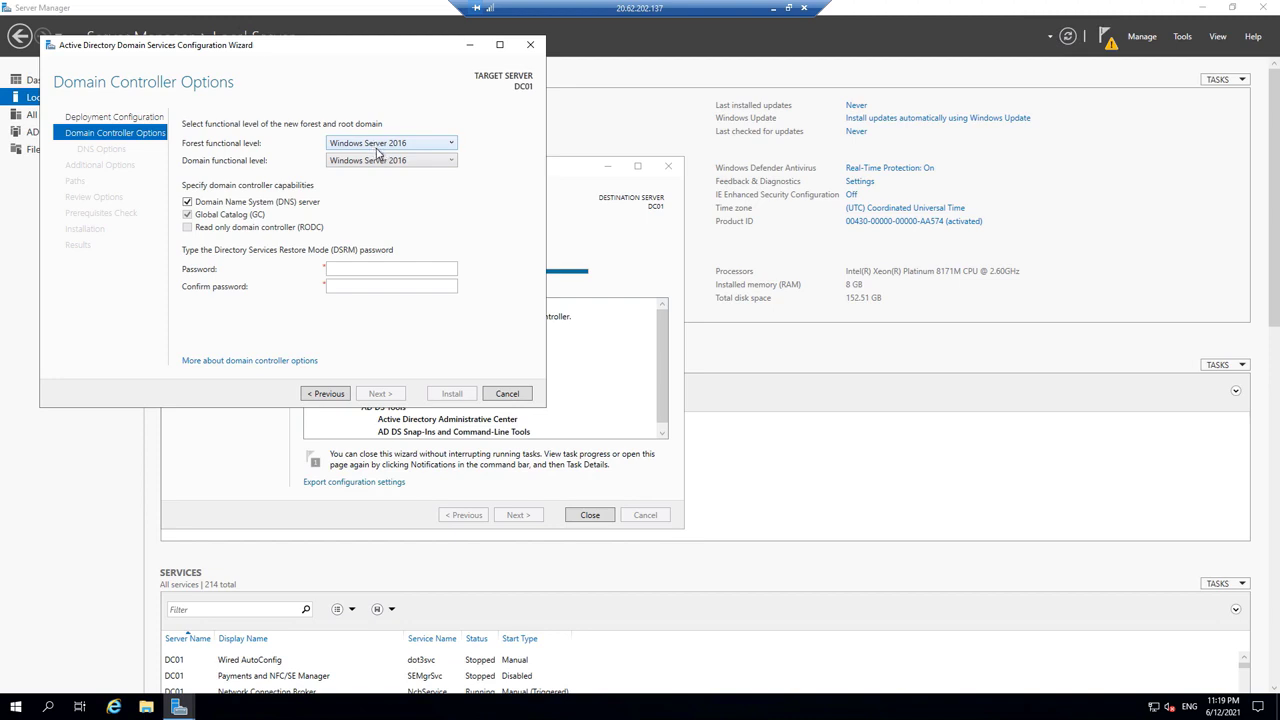
left_click(365, 270)
type("•••••••••")
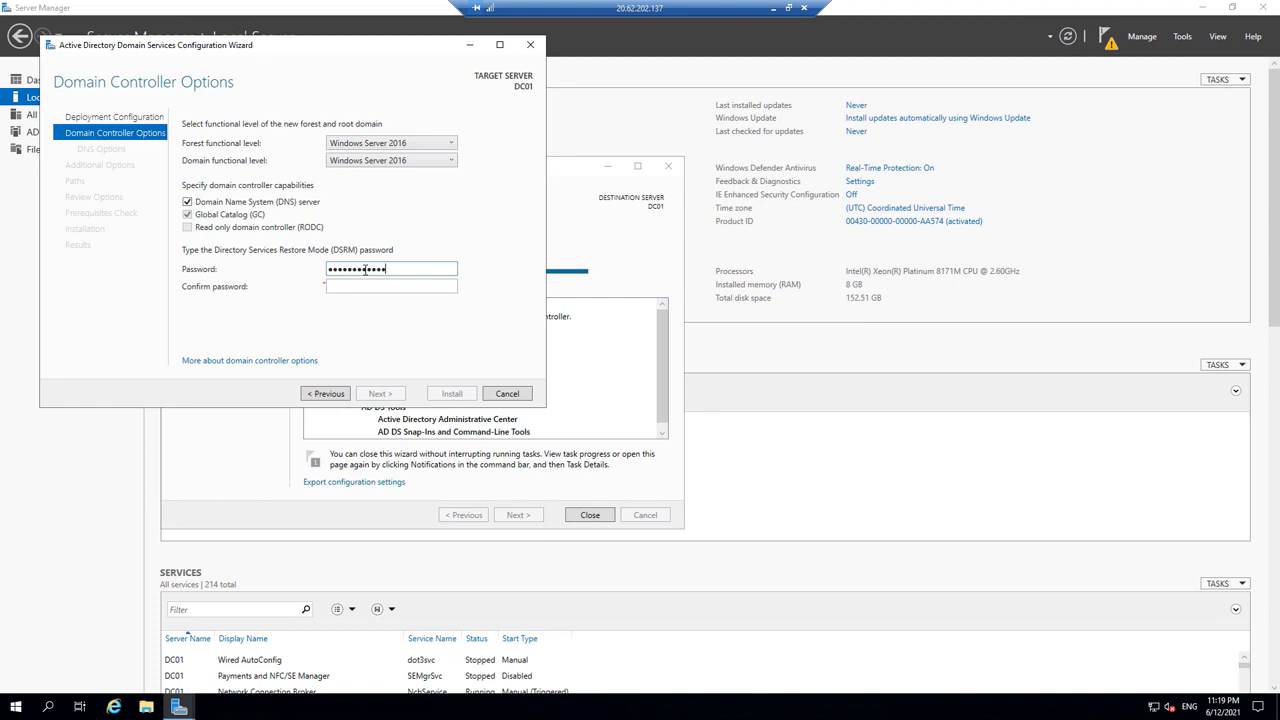
type("••••")
left_click(360, 285)
type("•••••••")
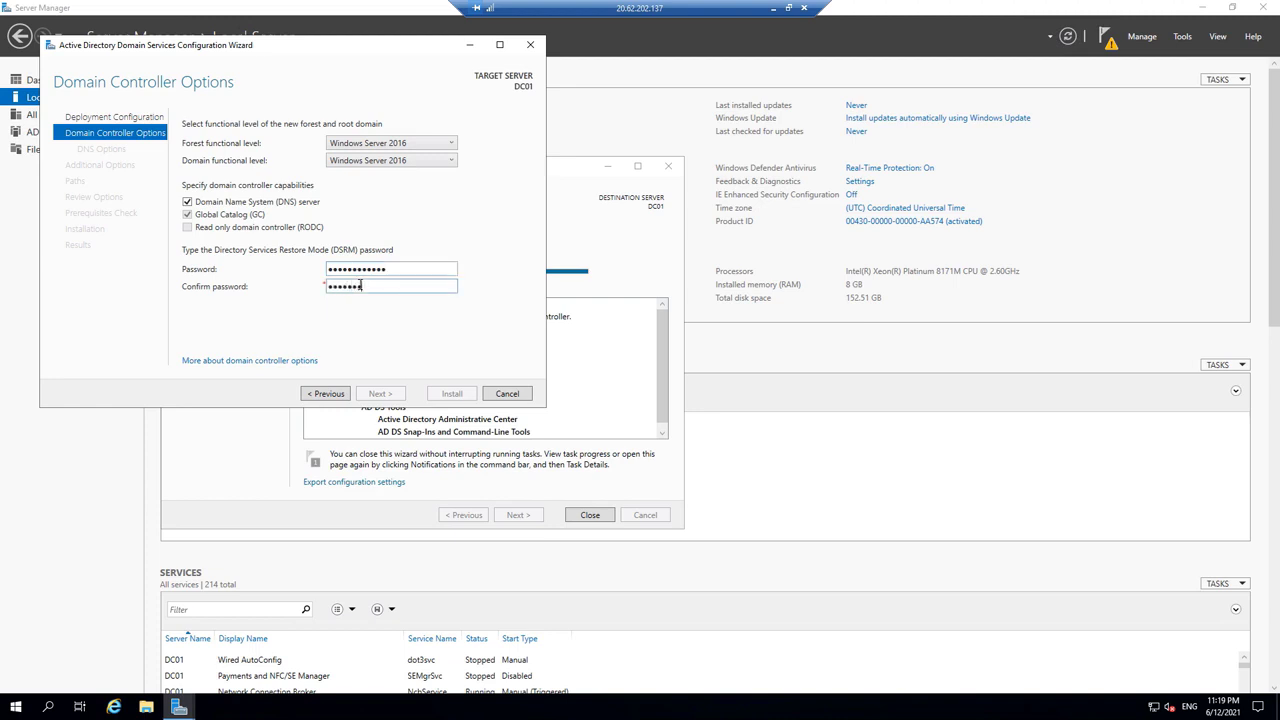
type("•••••")
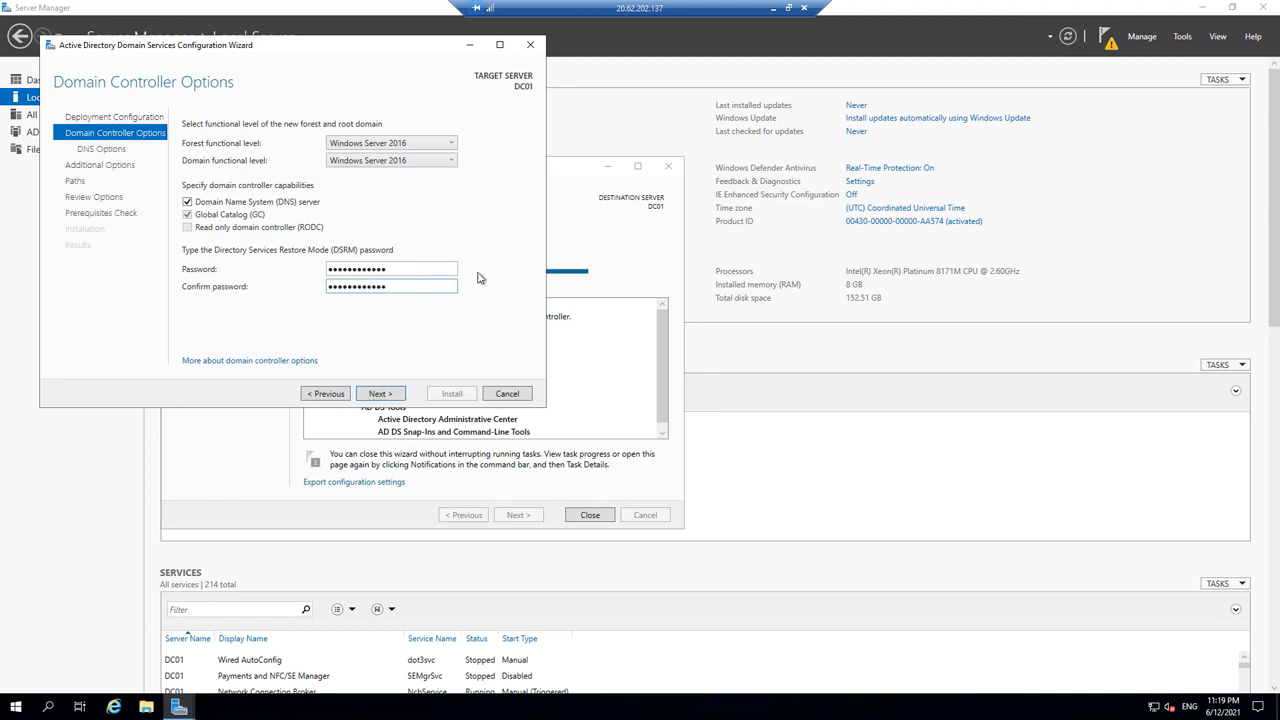
Accept the domain controller and DNS options and keep the NetBIOS name MYAZUREGURU.
left_click(389, 397)
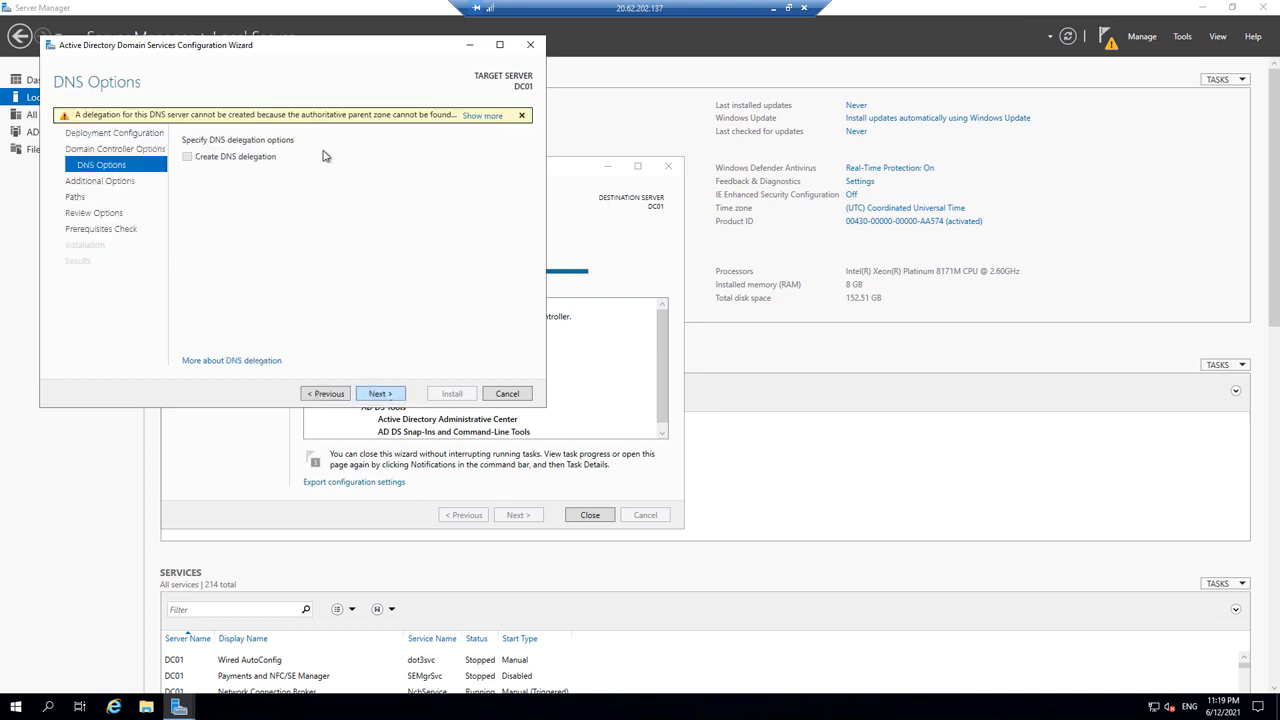
left_click(387, 396)
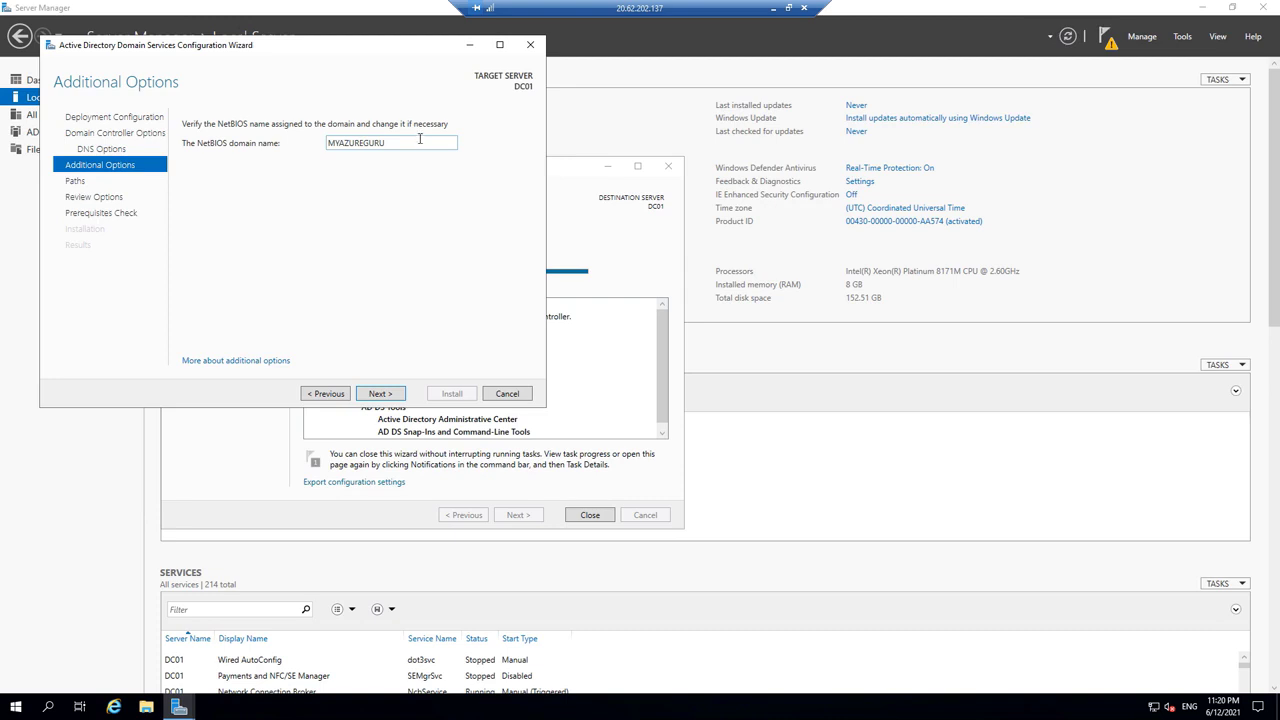
left_click(380, 394)
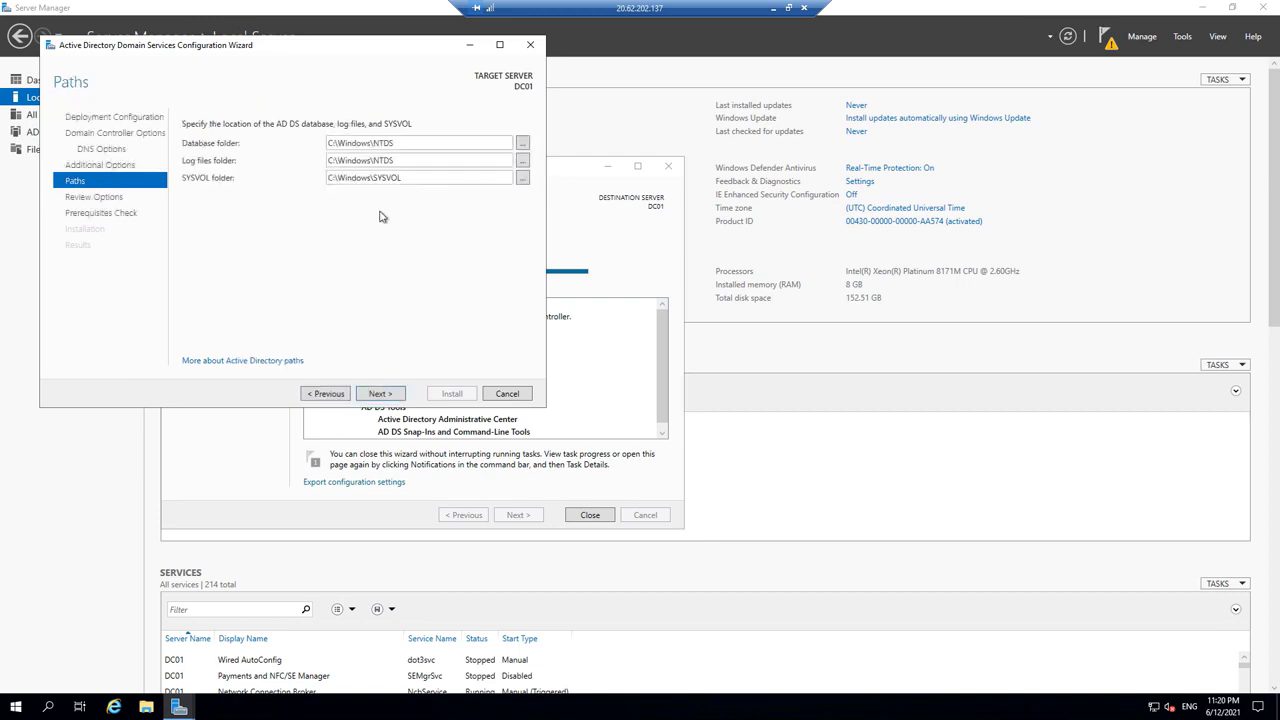
Change the database, log files and SYSVOL folder paths from drive C: to F:.
double_click(331, 143)
left_click(331, 143)
key("Delete")
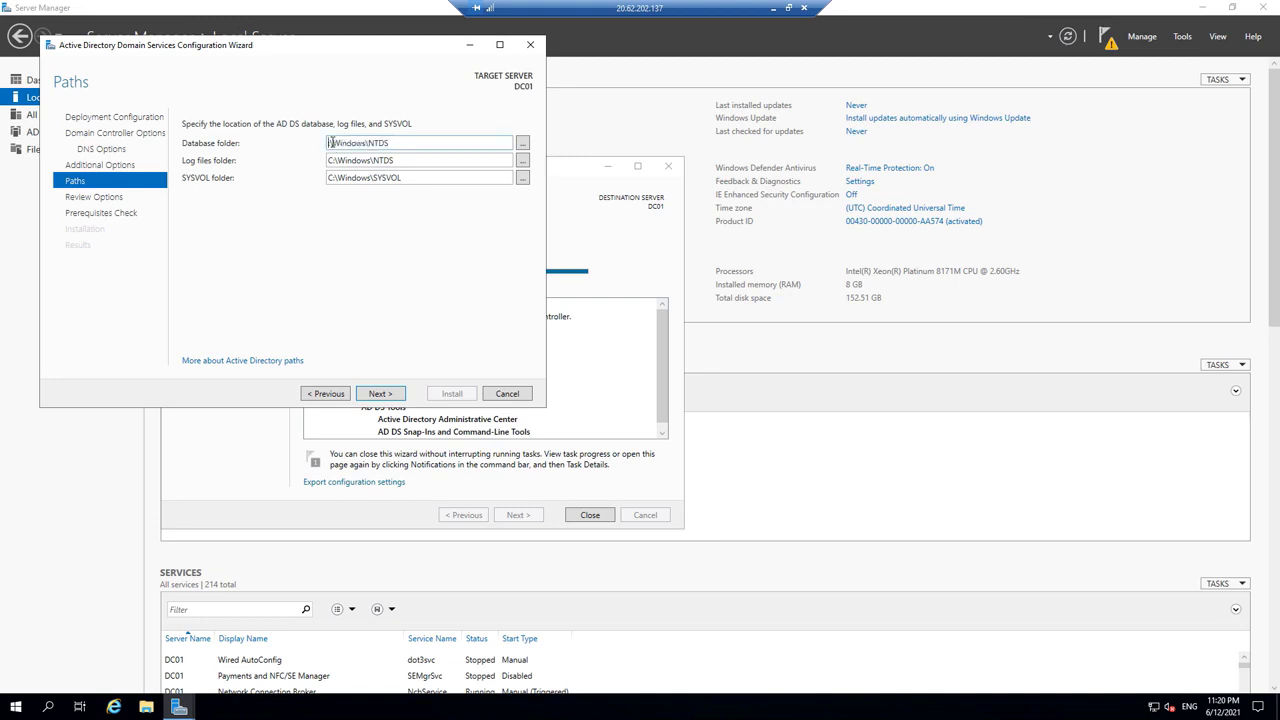
type("F")
left_click(331, 160)
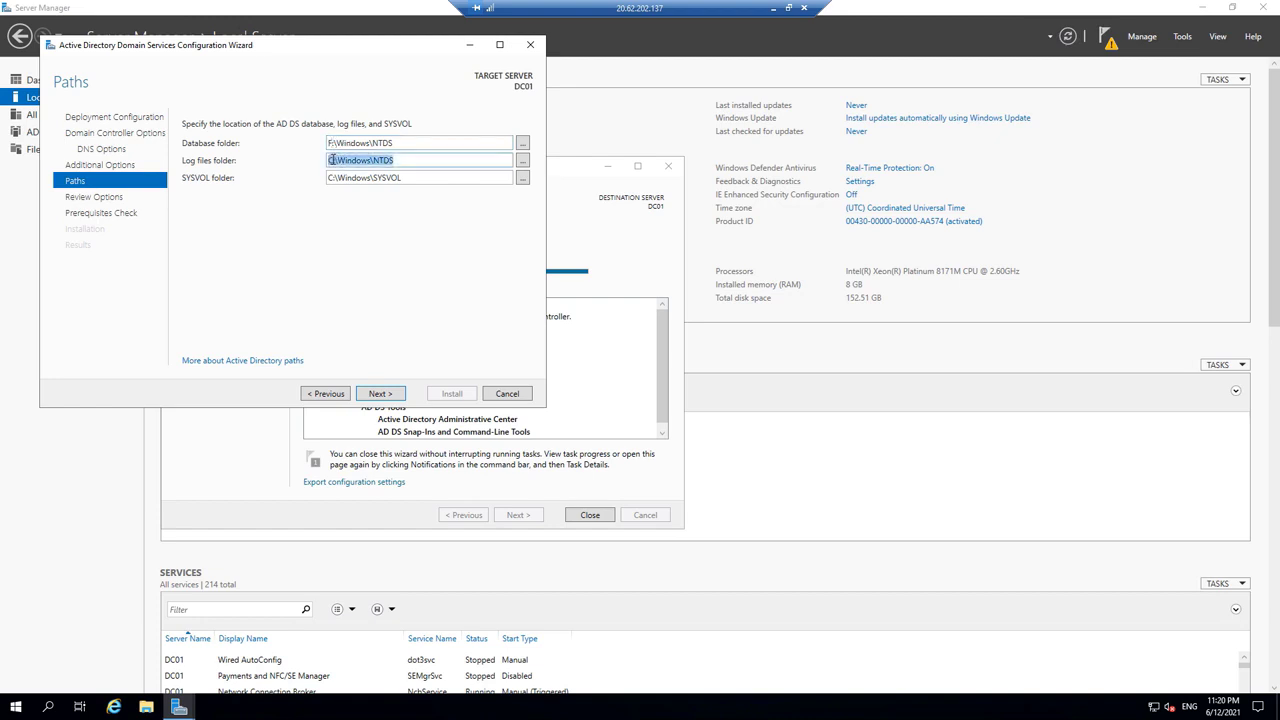
left_click(331, 160)
key("Delete")
type("F")
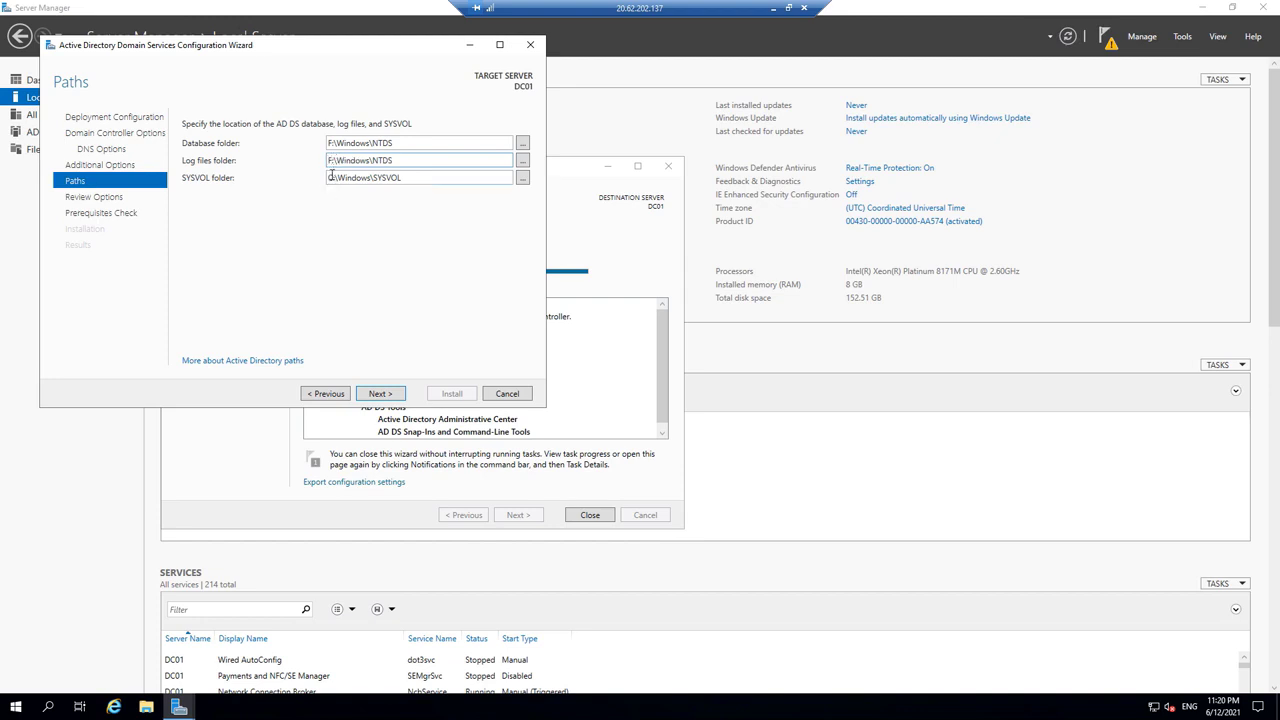
left_click(332, 177)
left_click(331, 177)
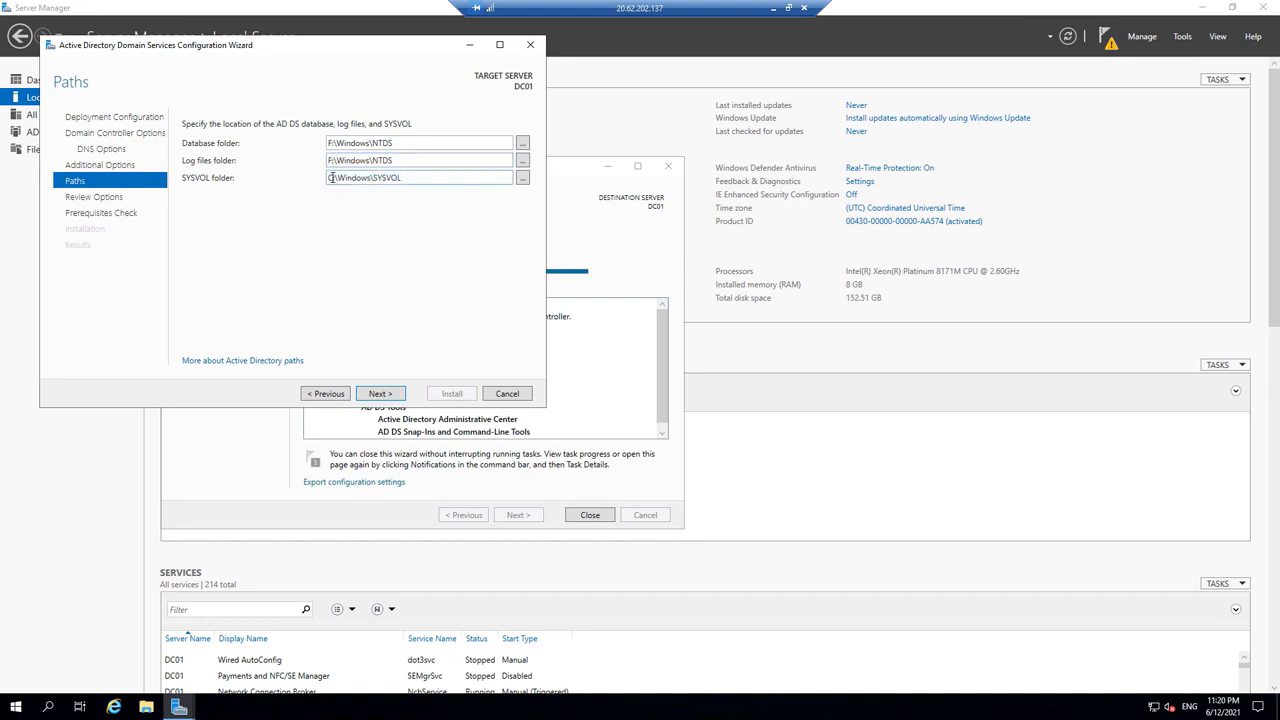
key("Delete")
type("F")
Review the chosen options and run the prerequisites check, scrolling through its results.
left_click(387, 397)
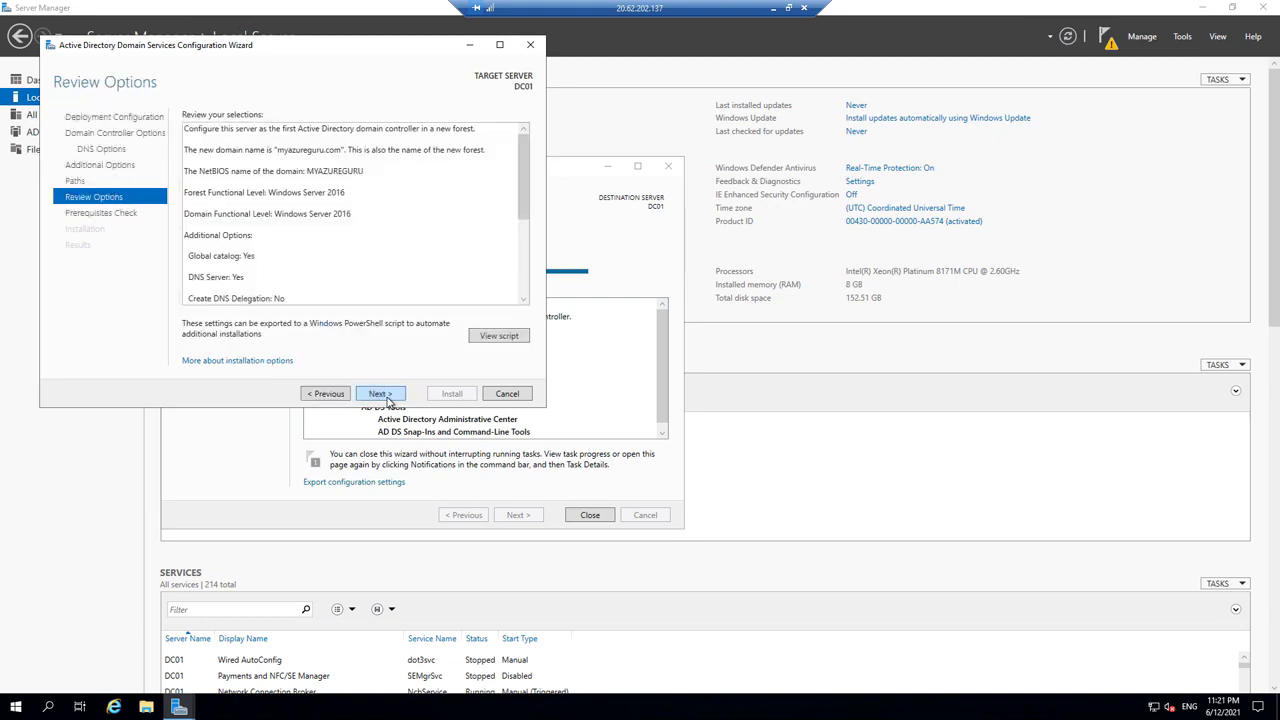
left_click_drag(523, 179, 523, 256)
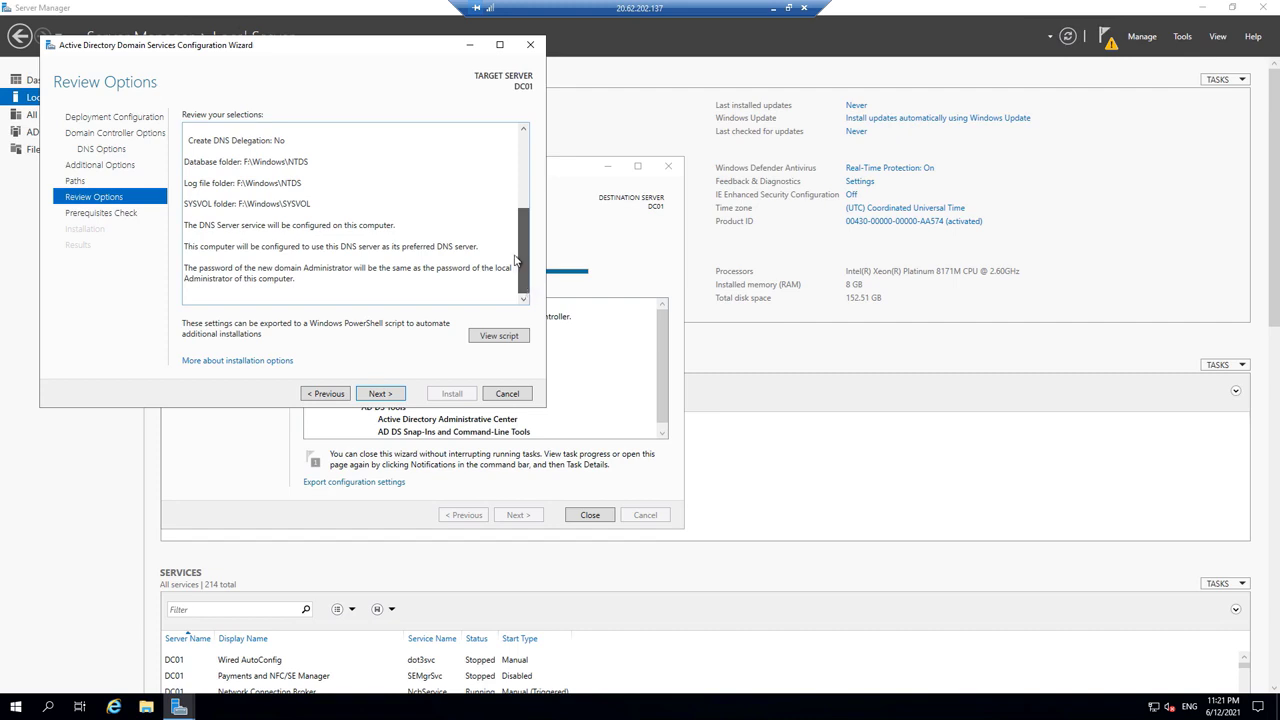
left_click(384, 395)
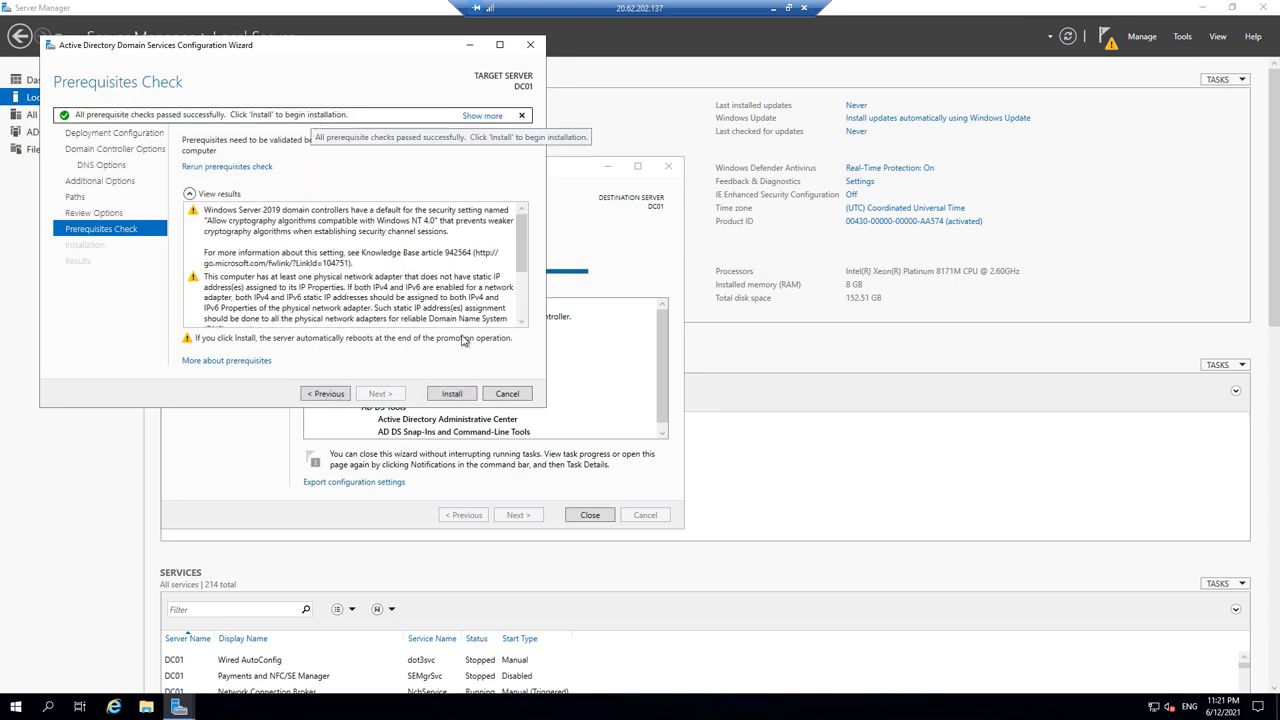
left_click_drag(520, 246, 522, 326)
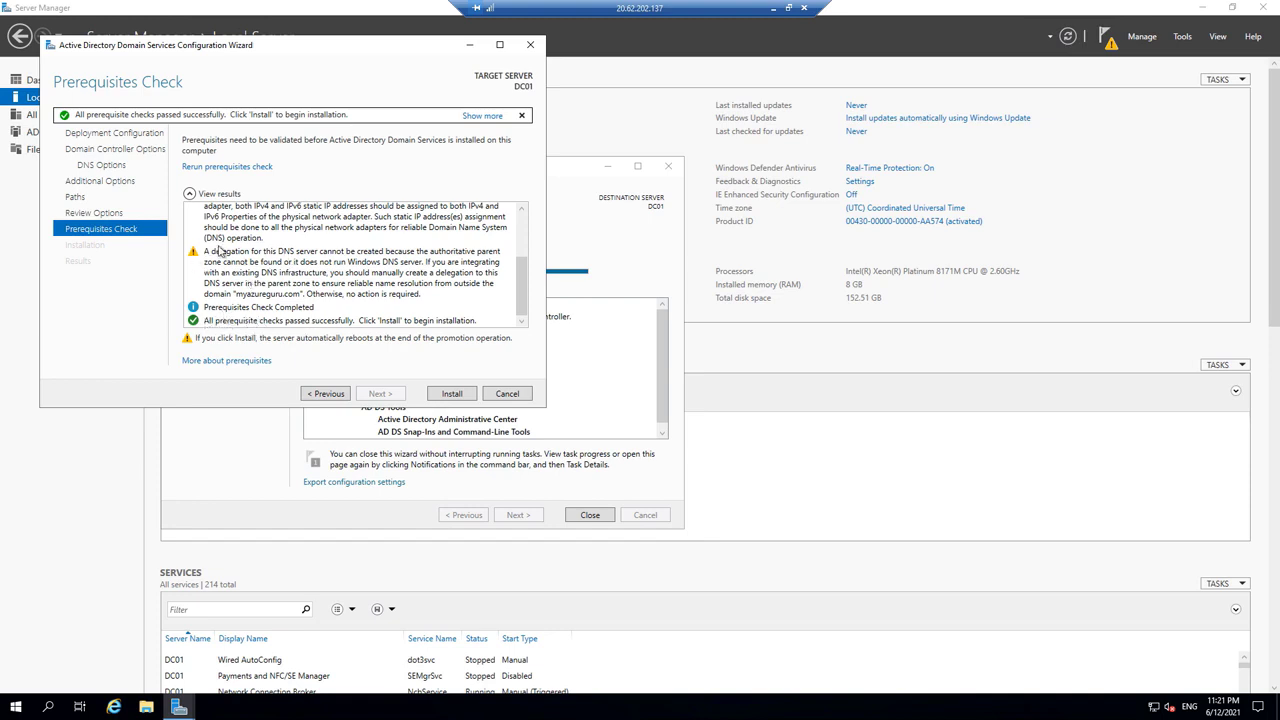
Start the AD DS installation so DC01 is promoted and reboots.
left_click(452, 394)
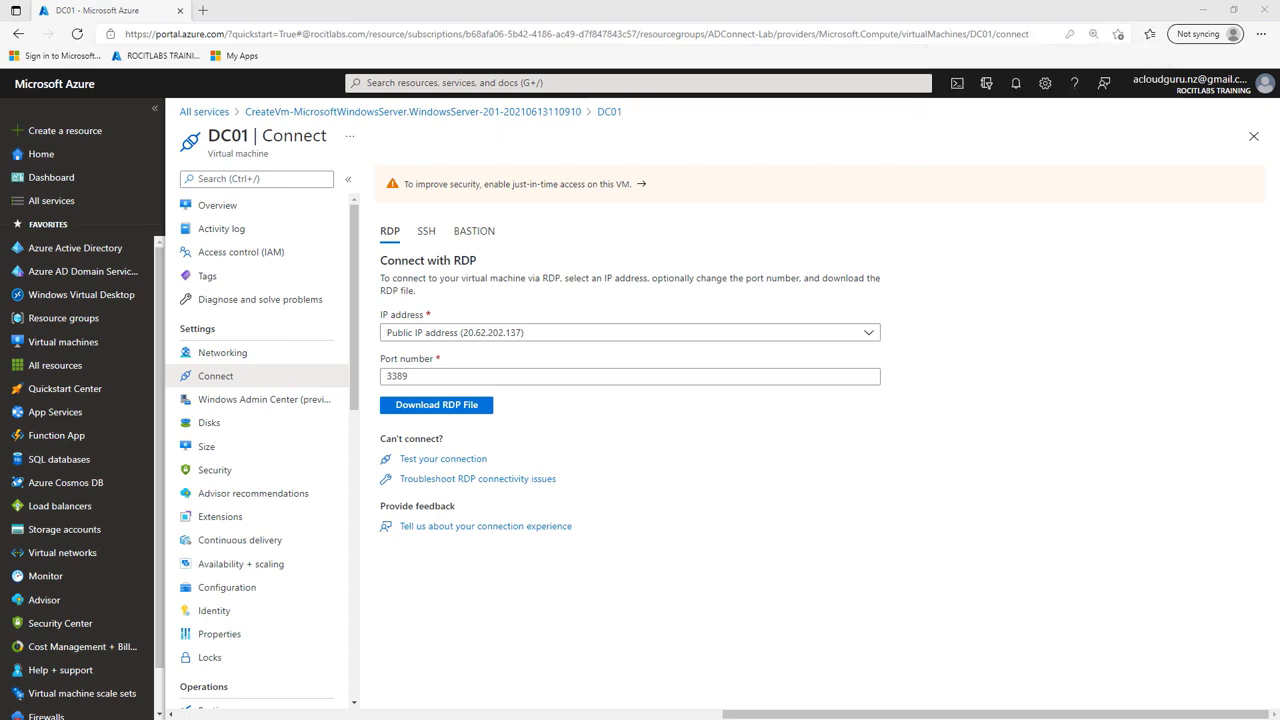
Confirm the Remote Desktop connection to get back into the rebooted DC01.
left_click(700, 470)
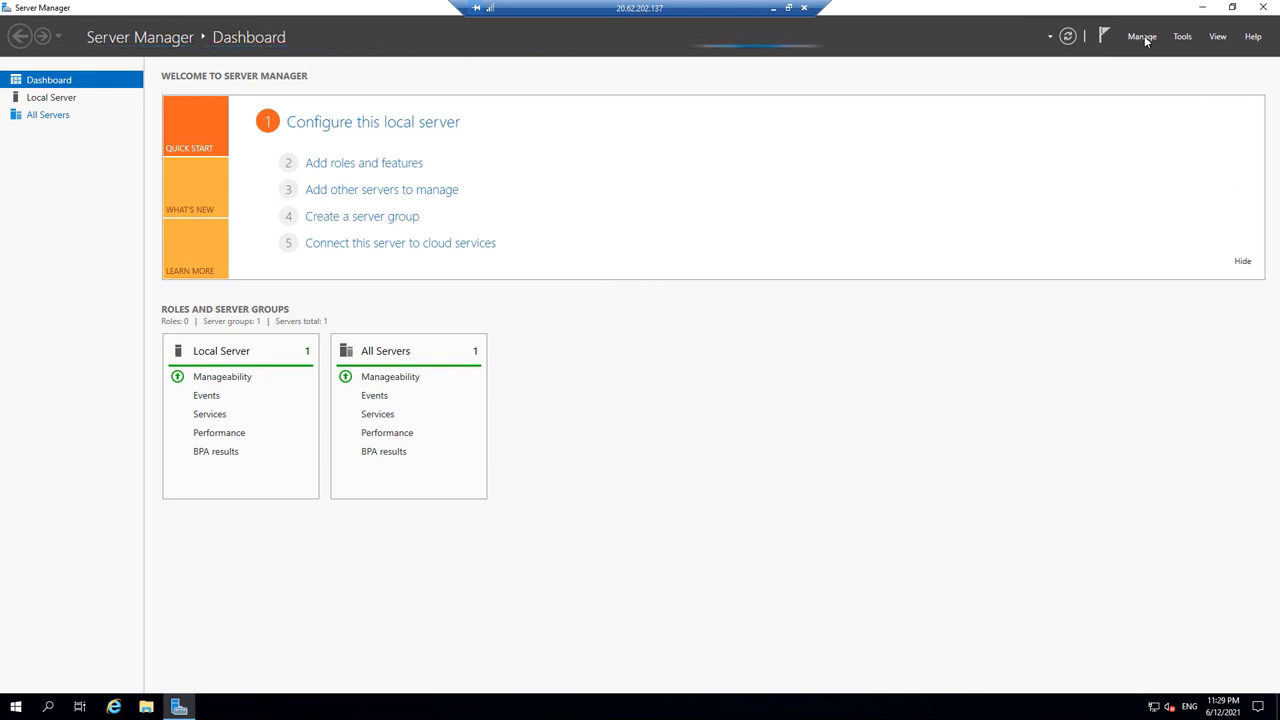
Verify in Active Directory Users and Computers that DC01 is under myazureguru.com's Domain Controllers.
left_click(1185, 38)
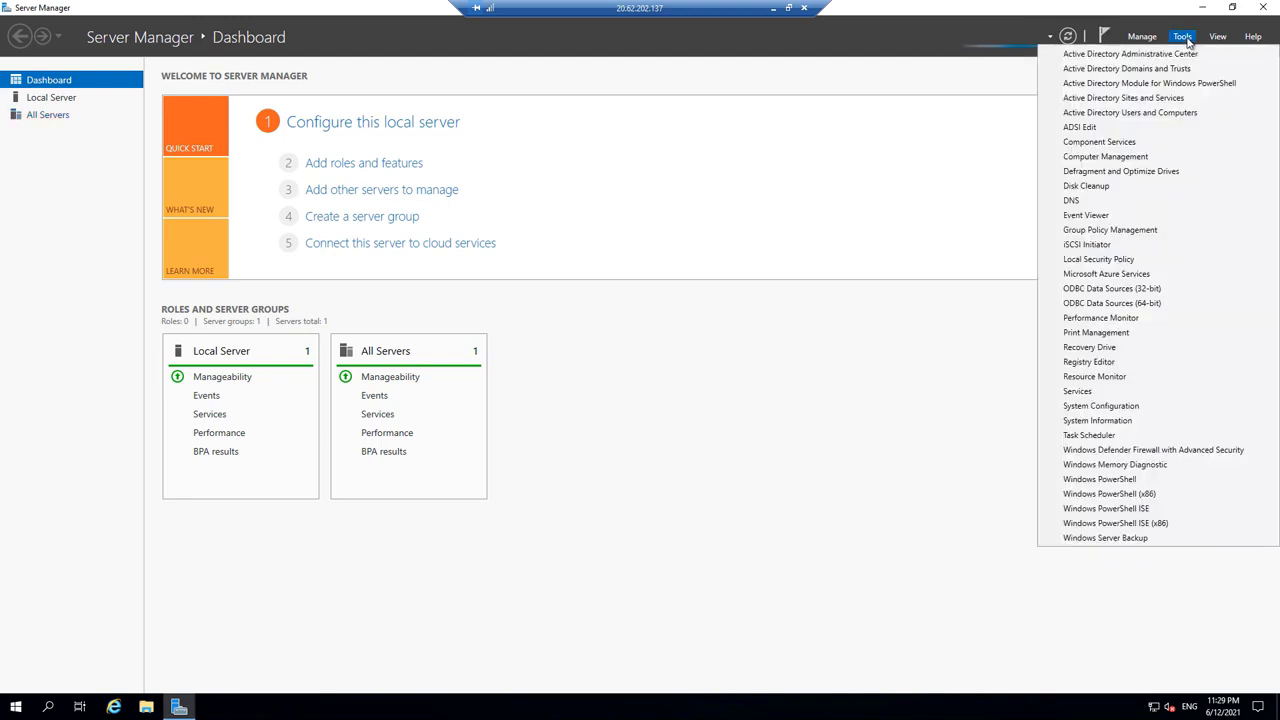
left_click(1160, 116)
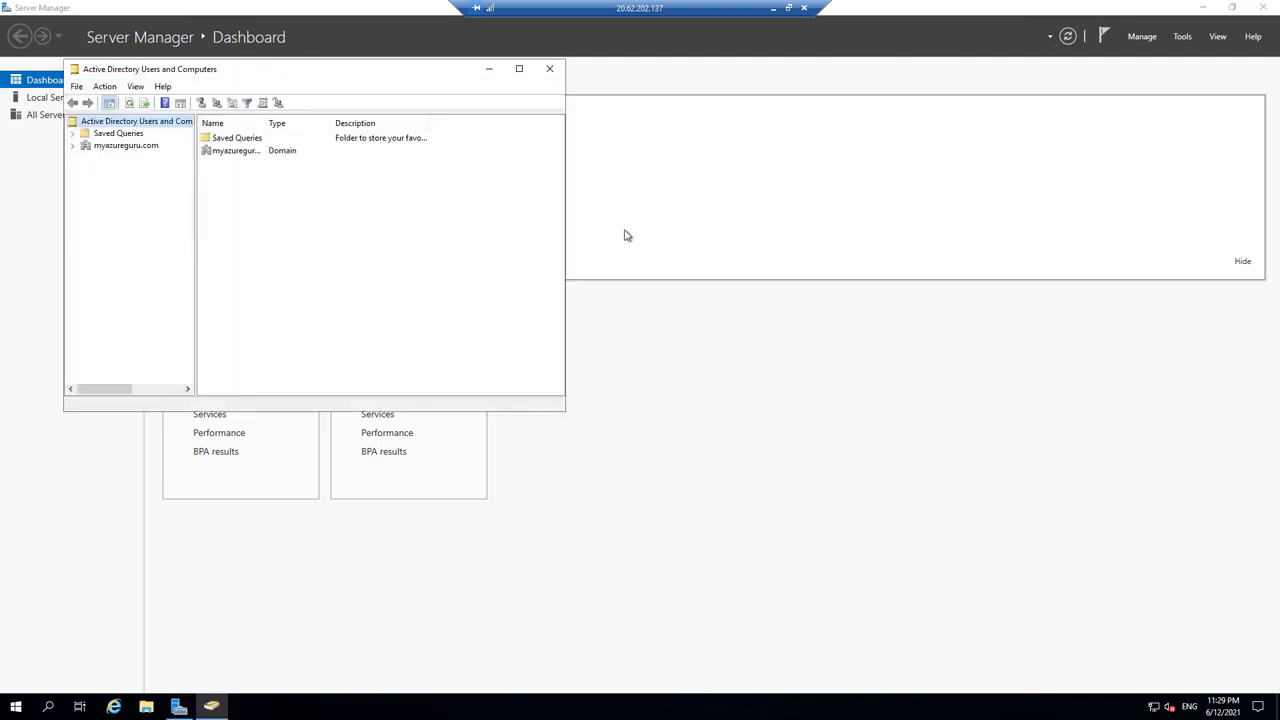
left_click_drag(570, 408, 741, 478)
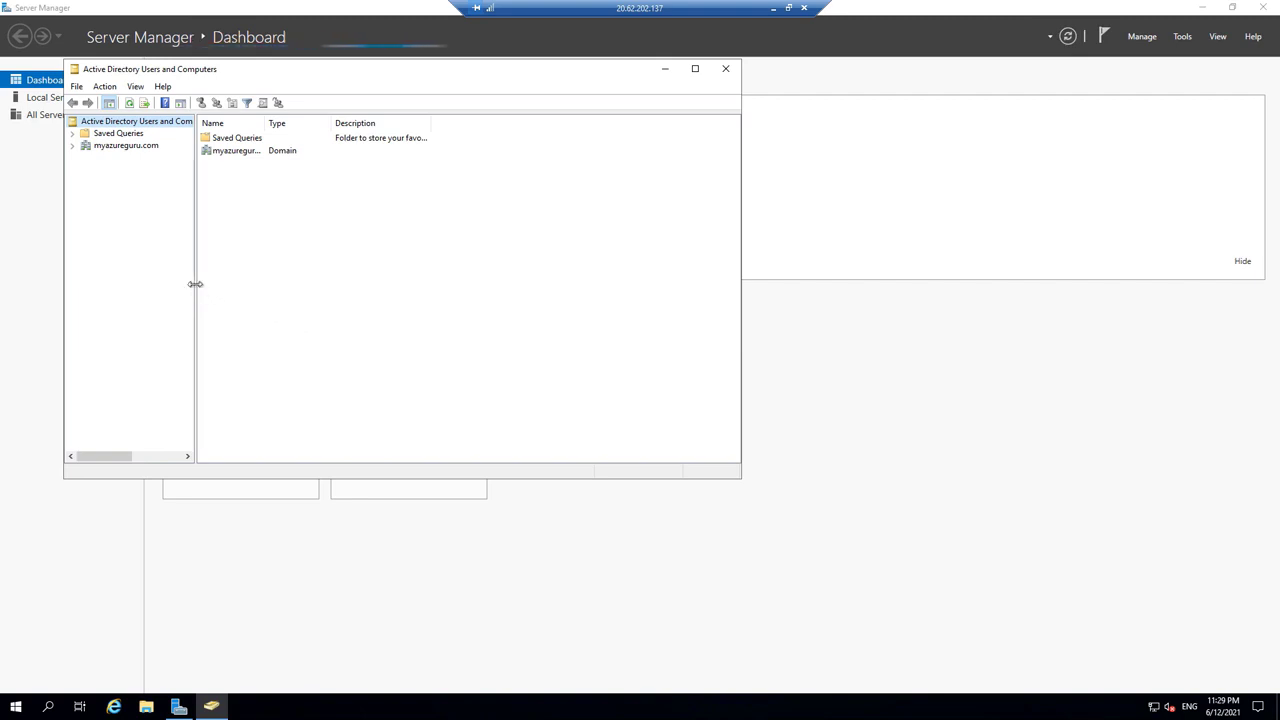
left_click_drag(195, 284, 225, 284)
left_click(138, 147)
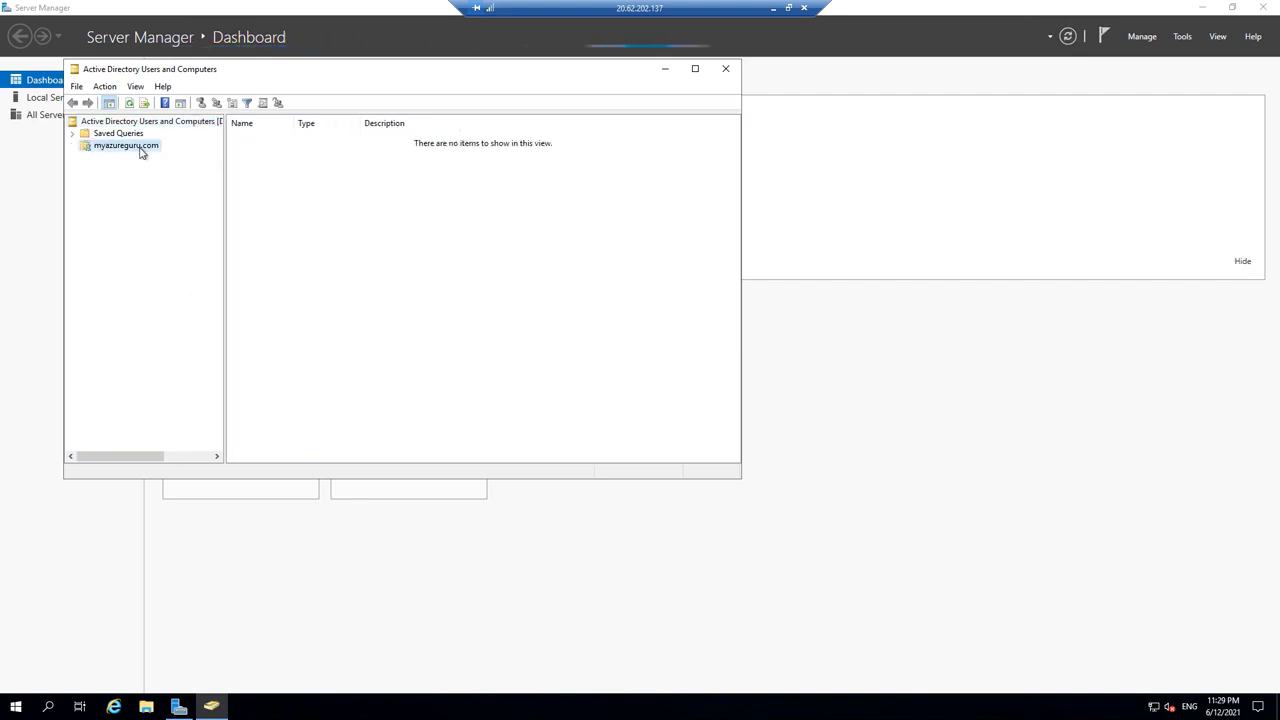
left_click(73, 147)
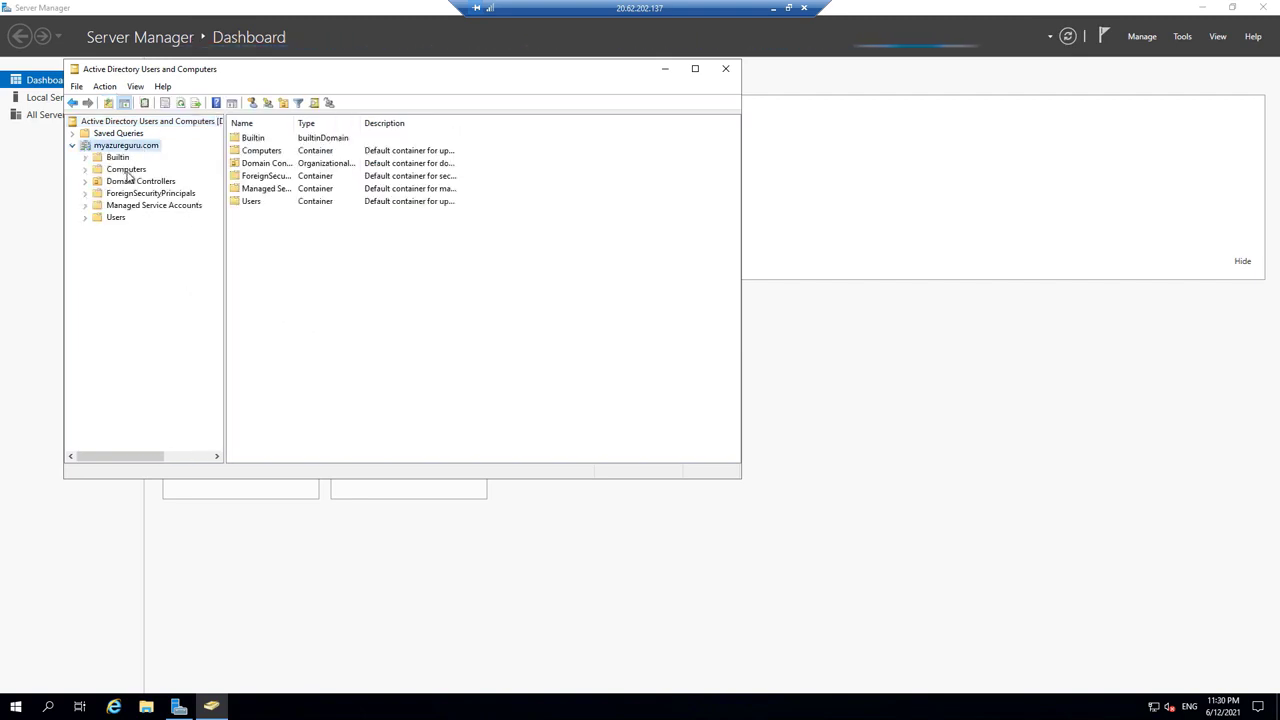
left_click(129, 183)
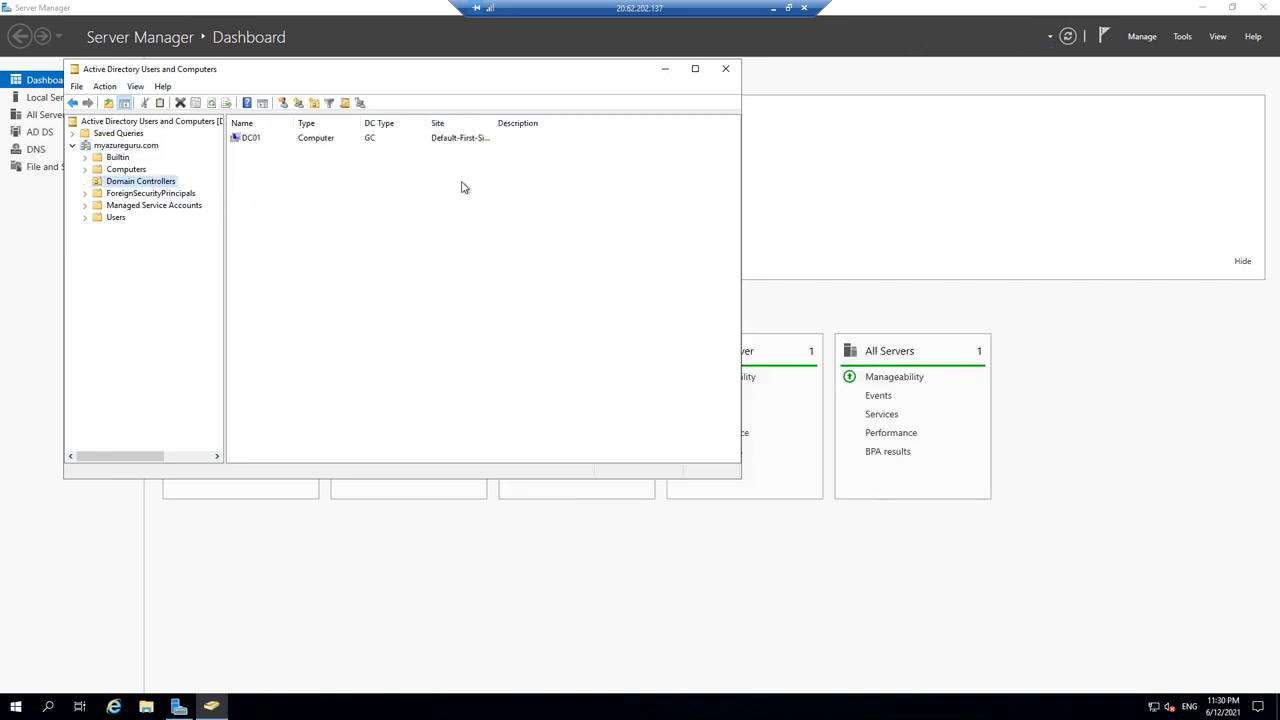
left_click(773, 12)
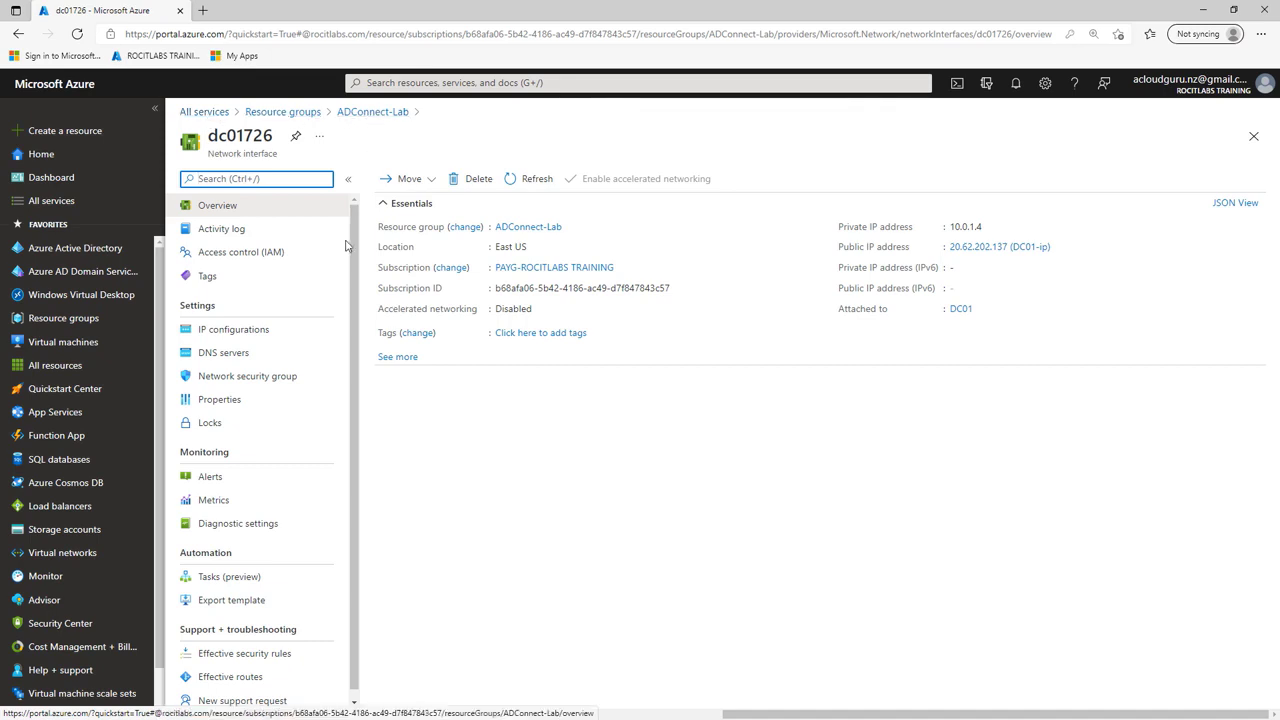
Set dc01726's ipconfig1 private IP 10.0.1.4 to Static and save.
left_click(248, 336)
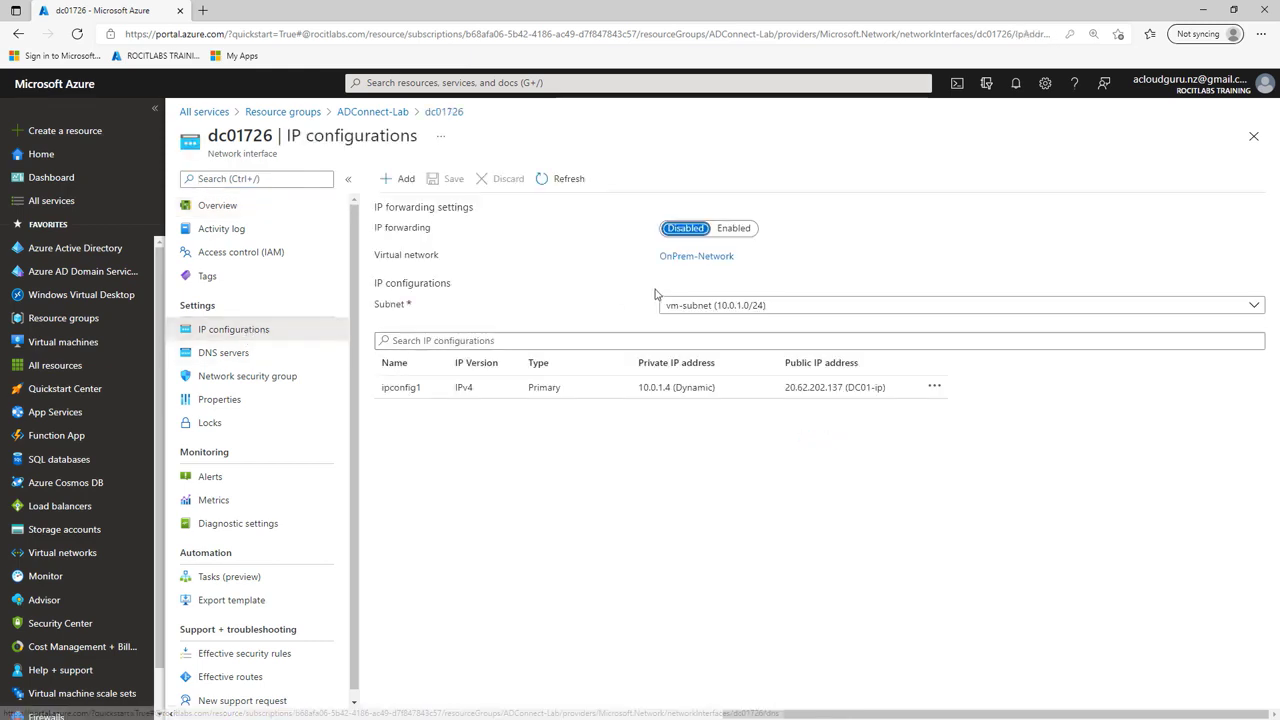
left_click(413, 391)
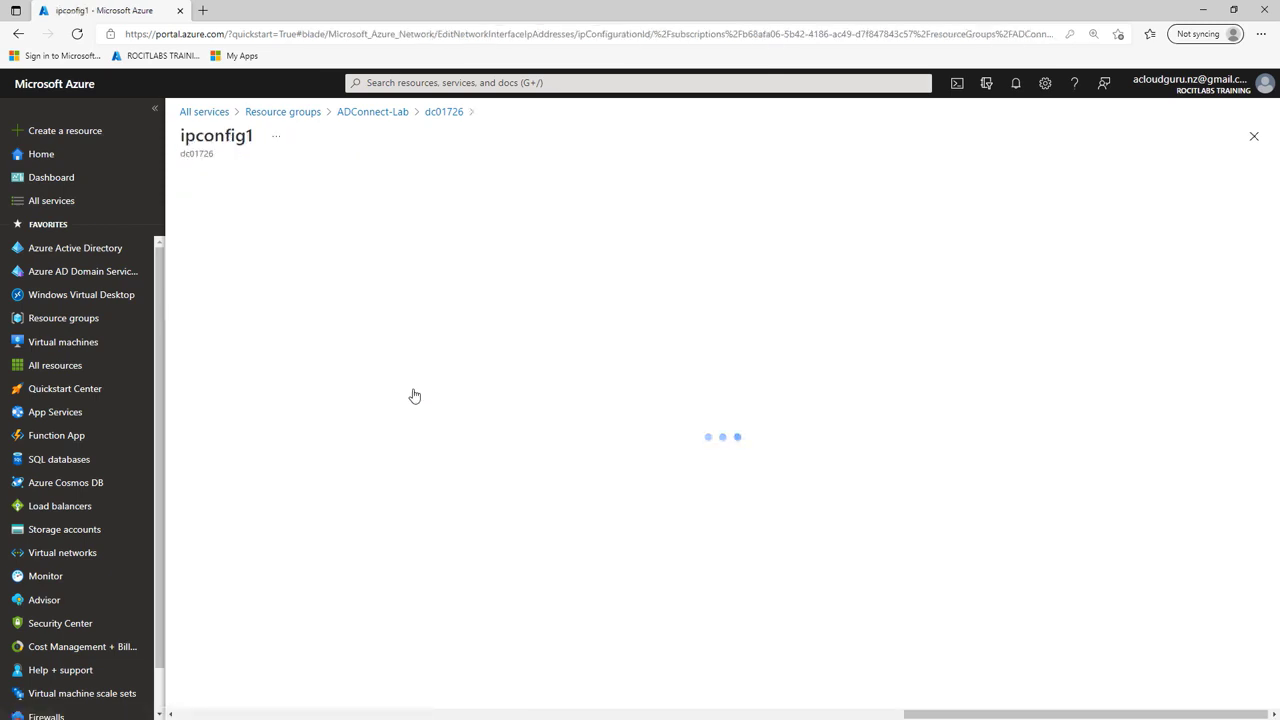
left_click(265, 399)
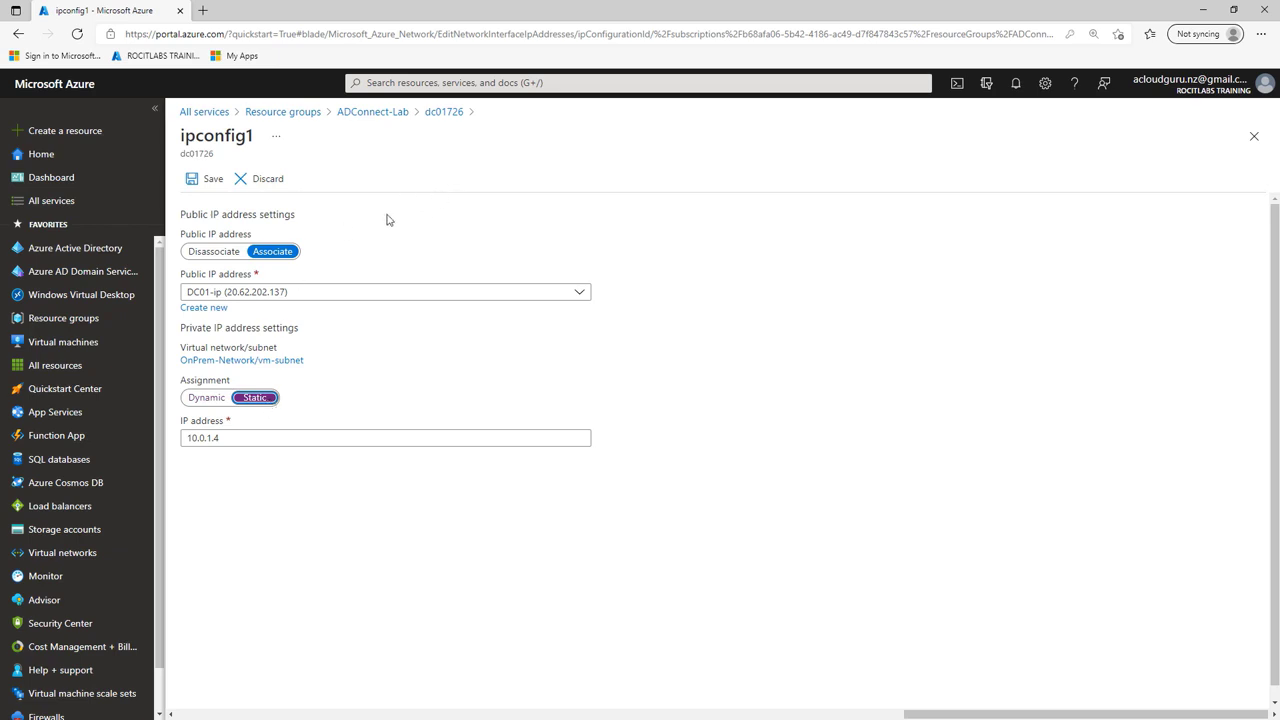
left_click(206, 182)
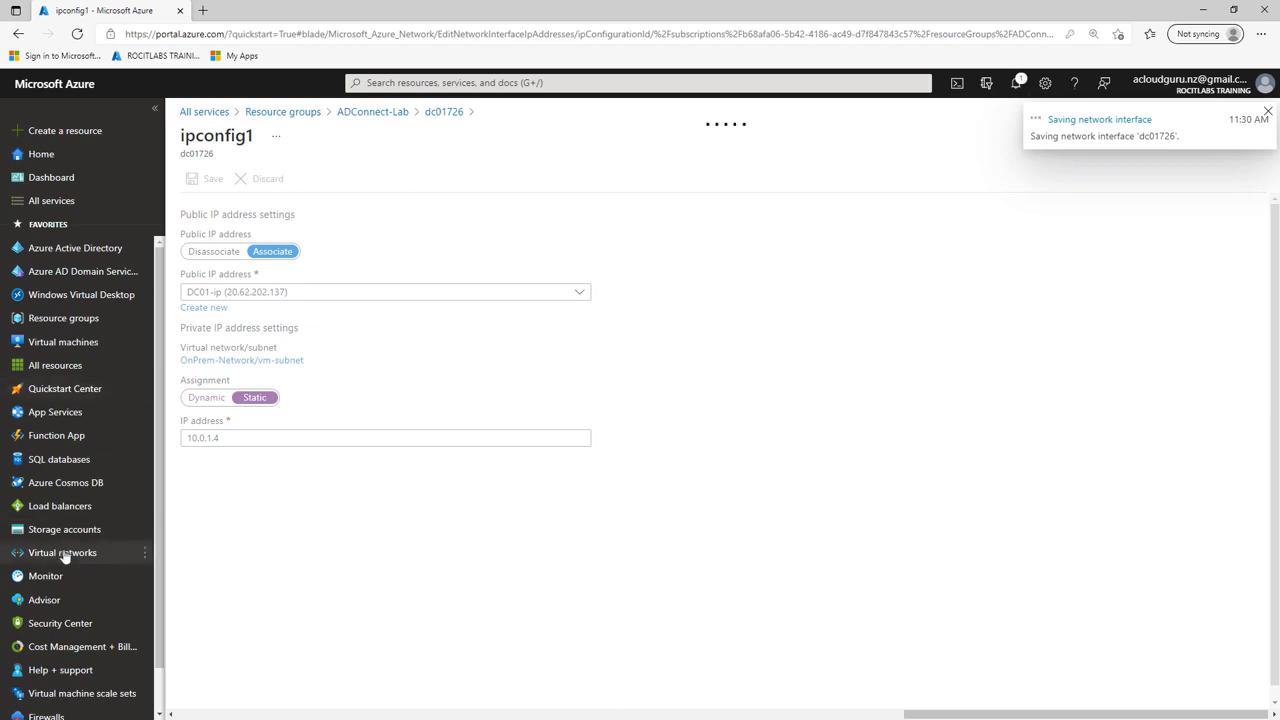
mouse_move(65, 557)
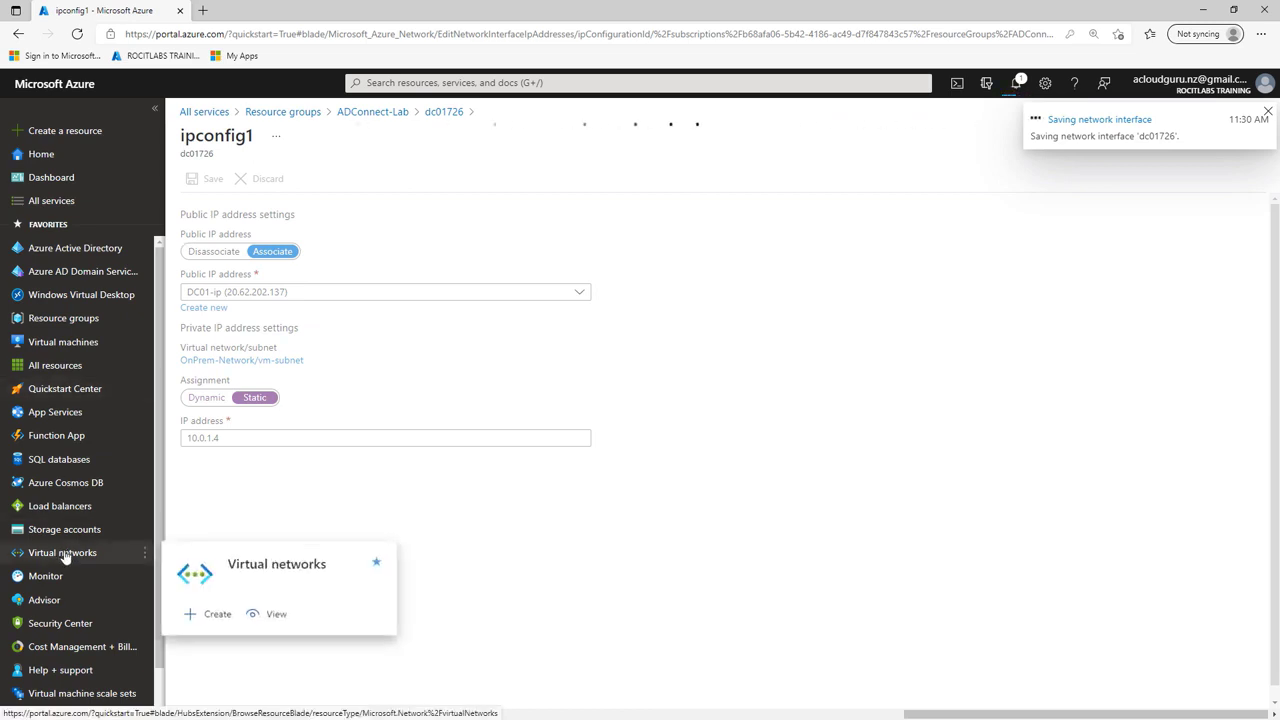
Copy DC01's private IP address 10.0.1.4 from its virtual machine page.
left_click(64, 555)
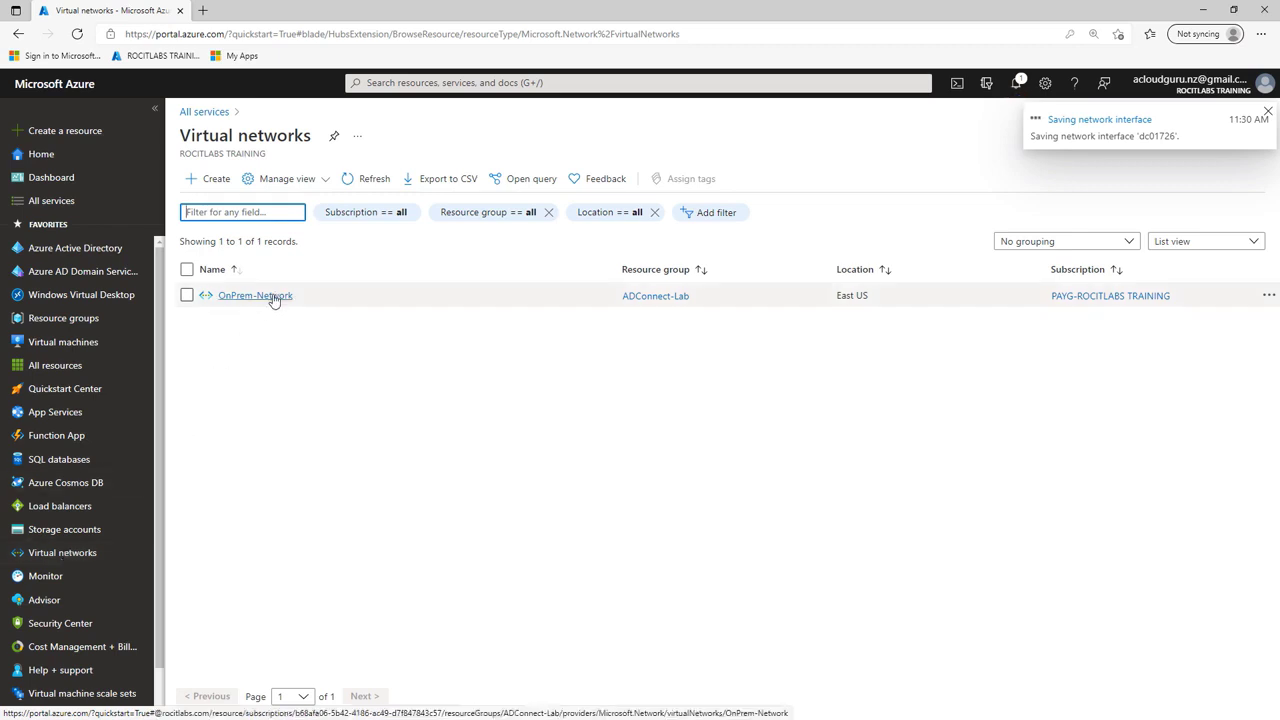
left_click(272, 295)
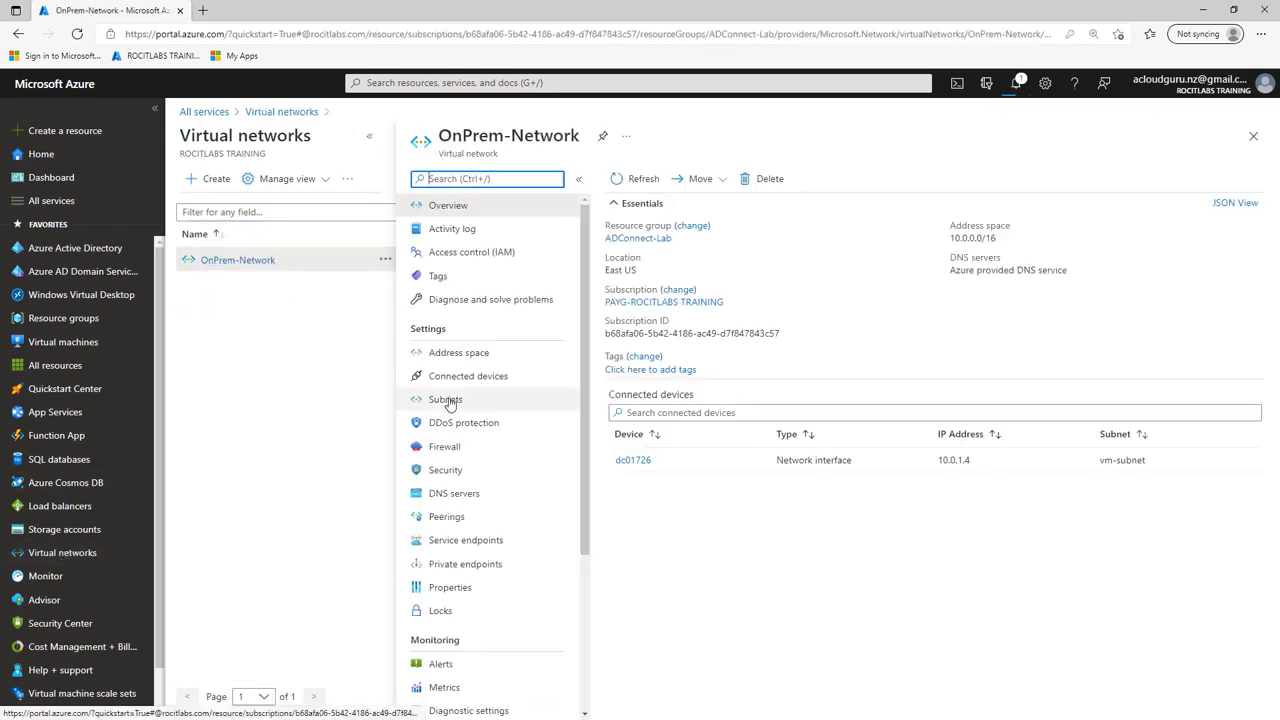
left_click(455, 497)
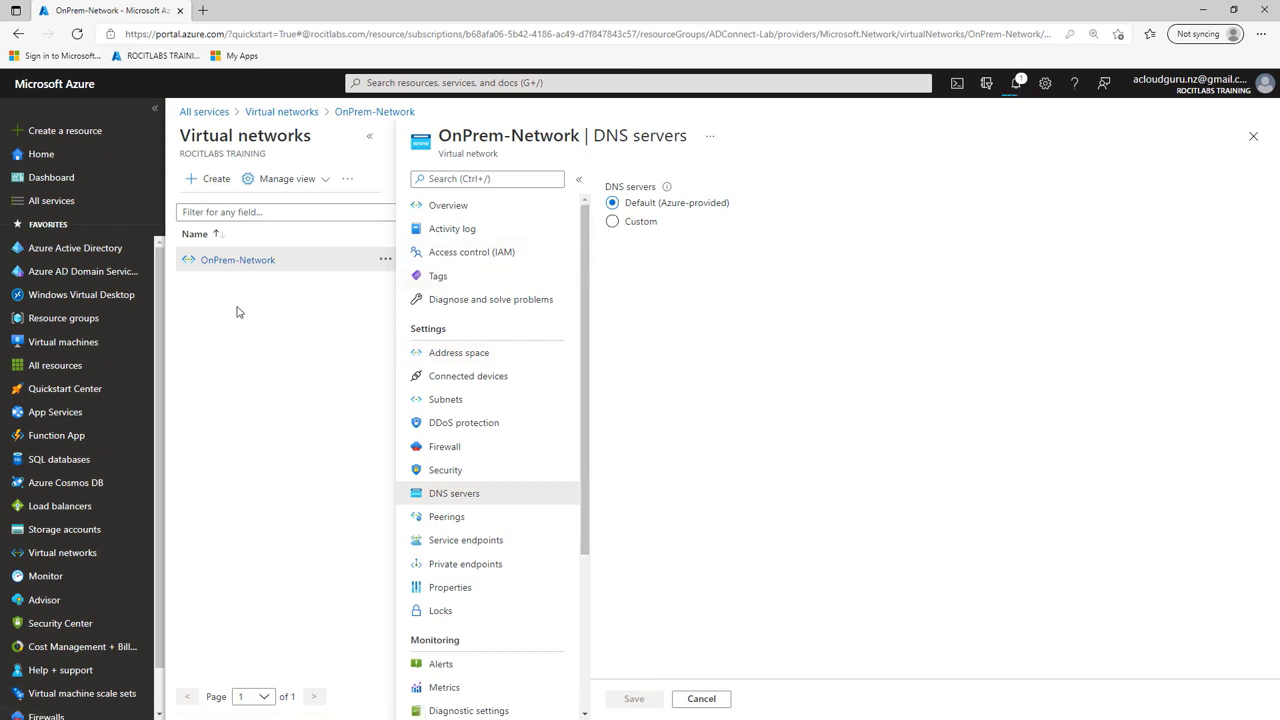
left_click(67, 346)
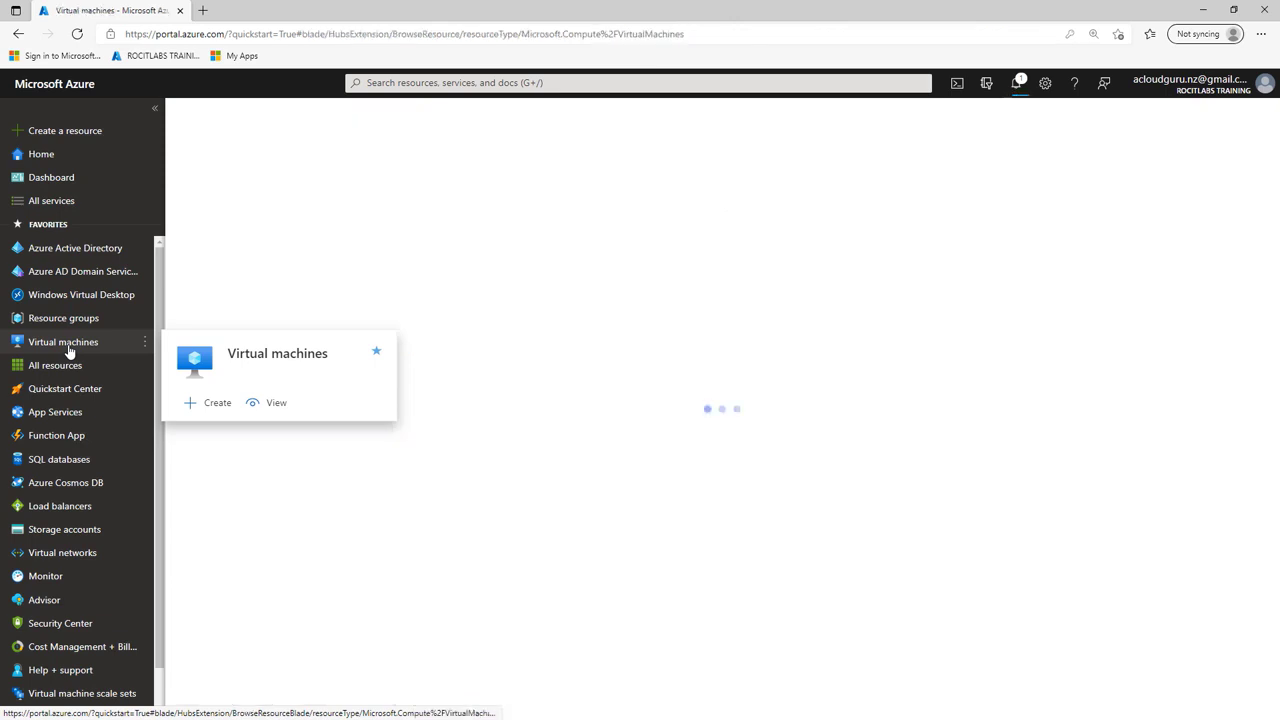
left_click(229, 296)
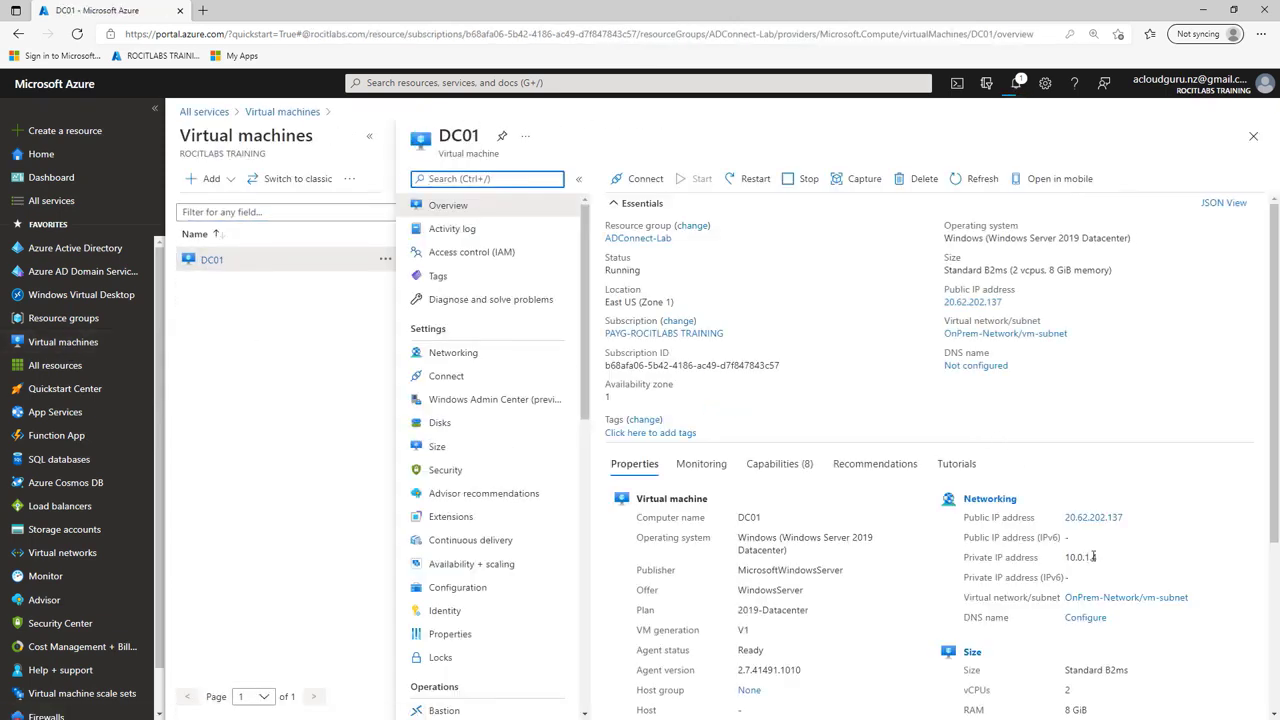
left_click_drag(1097, 555, 1064, 557)
key("ctrl+c")
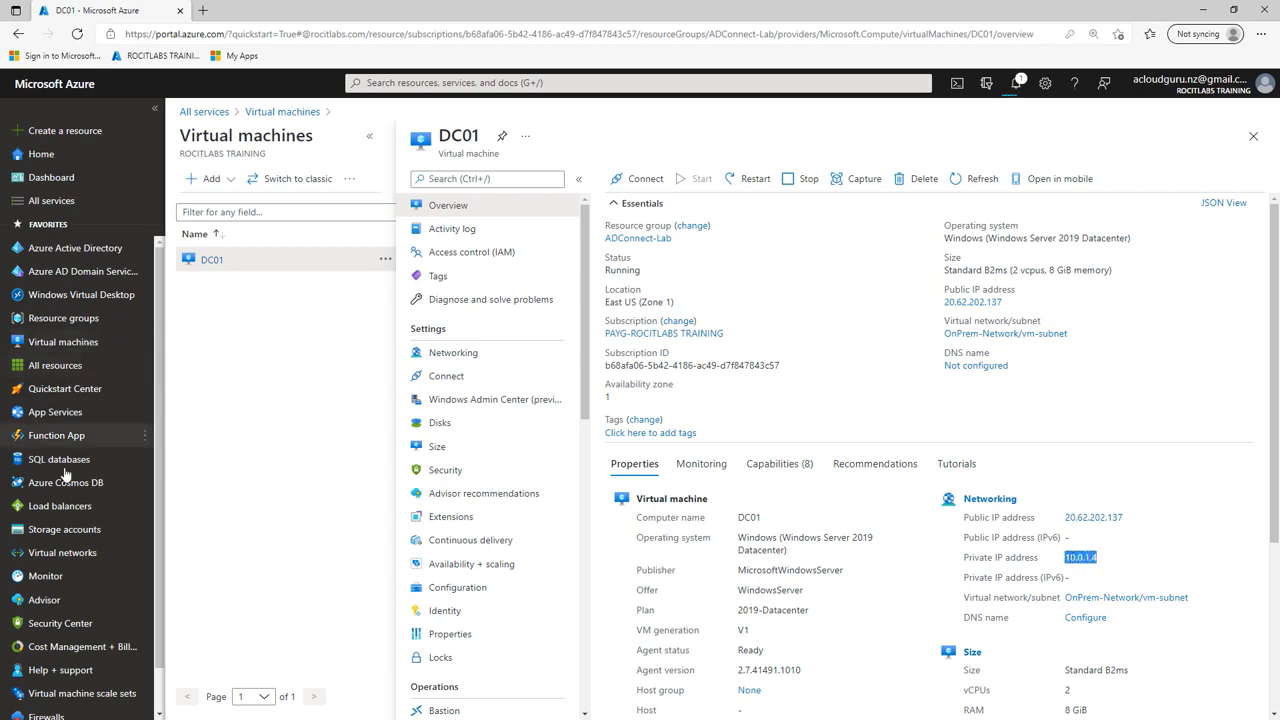
Set OnPrem-Network's DNS servers to Custom with 10.0.1.4 and save.
left_click(70, 555)
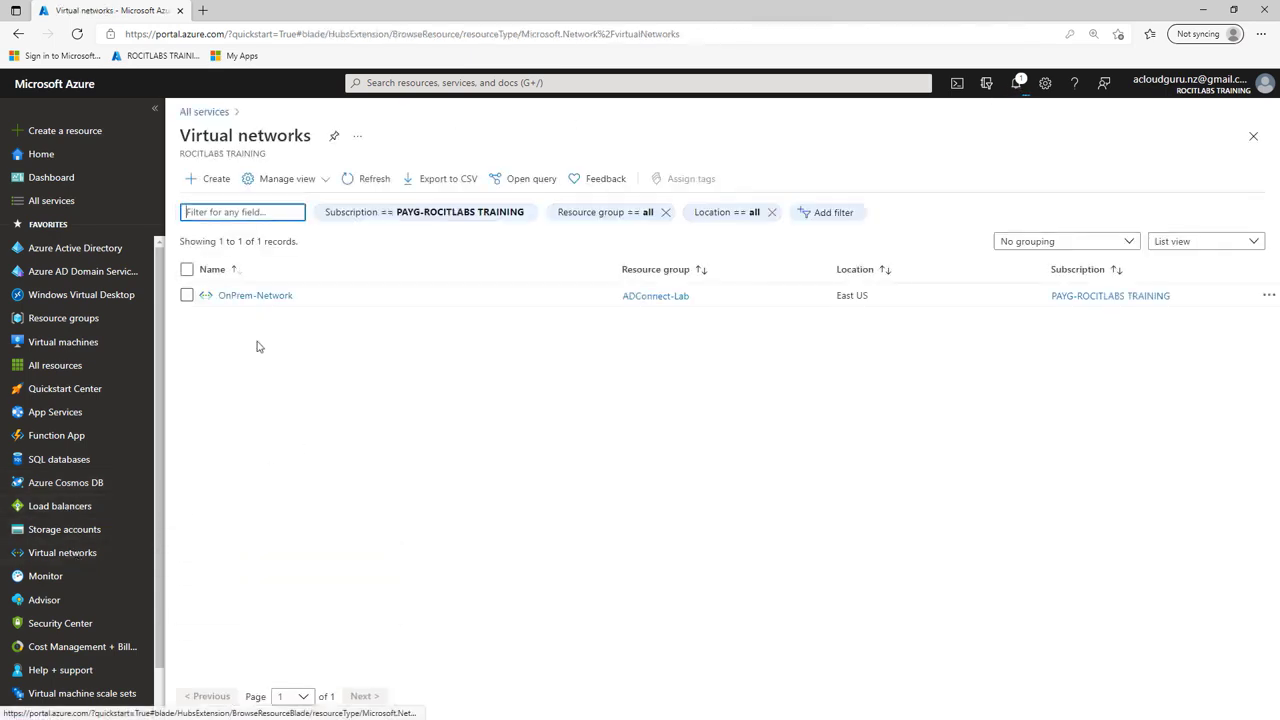
left_click(260, 297)
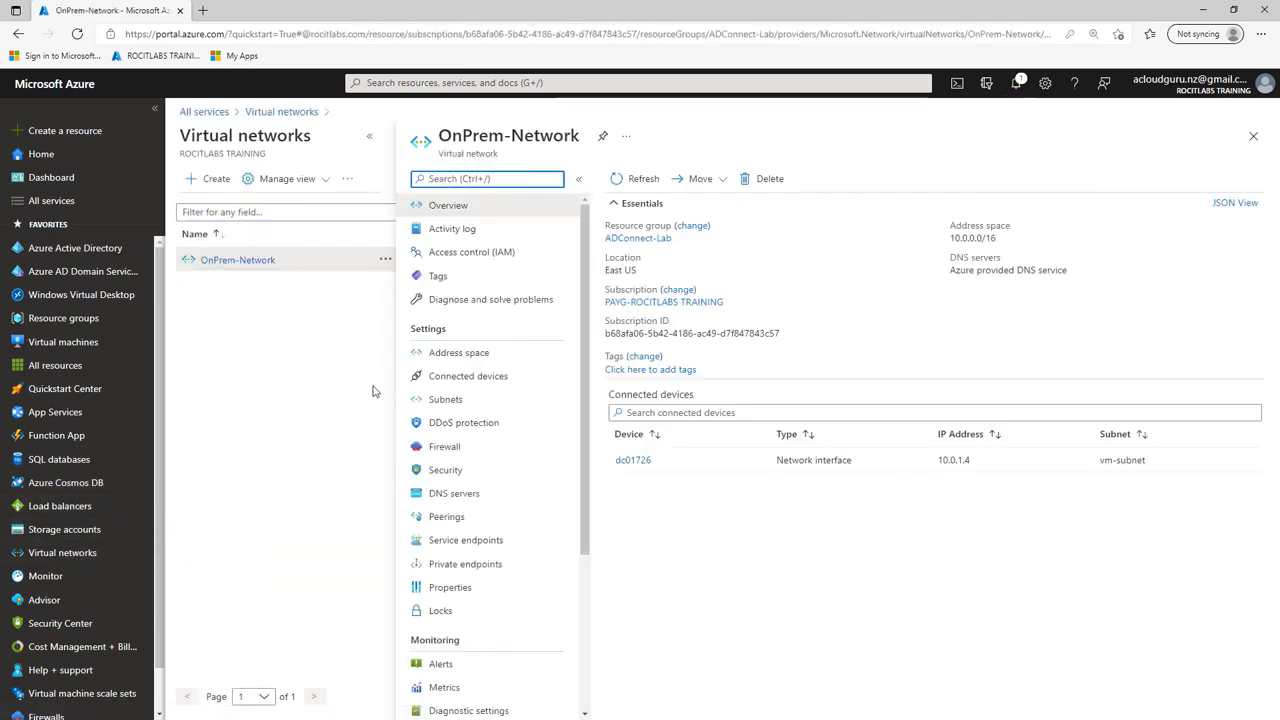
left_click(455, 494)
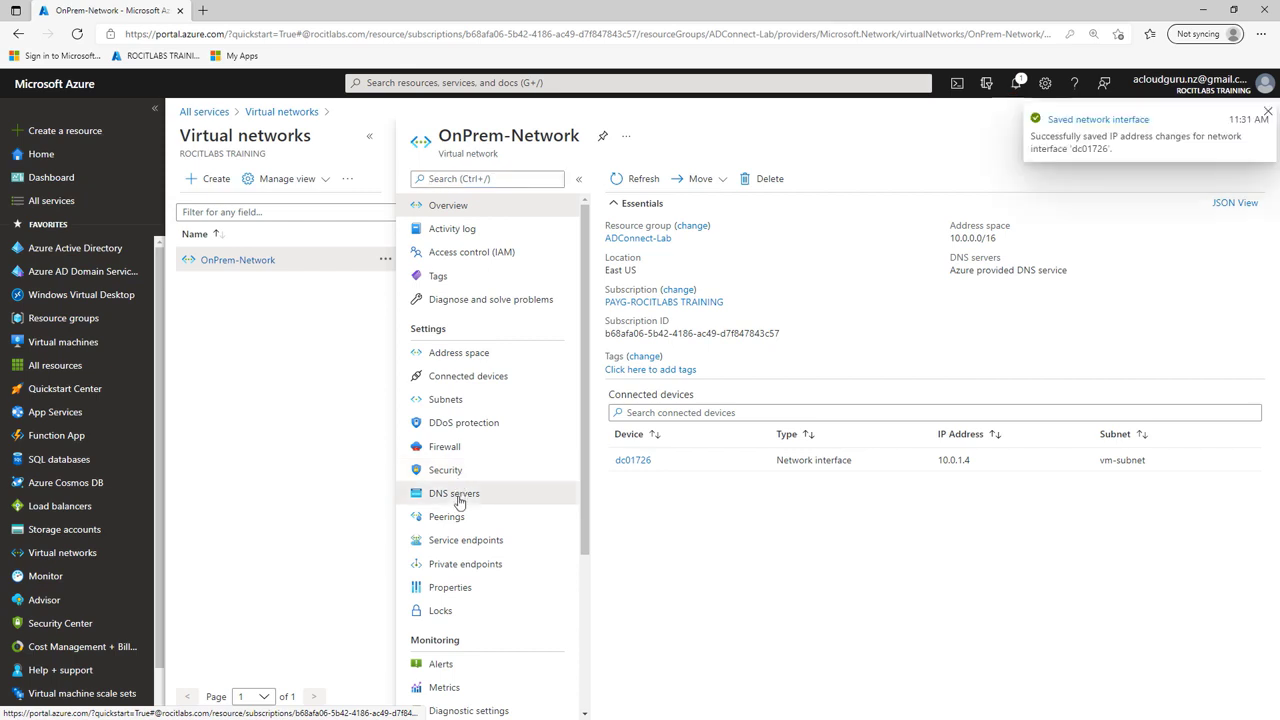
left_click(612, 221)
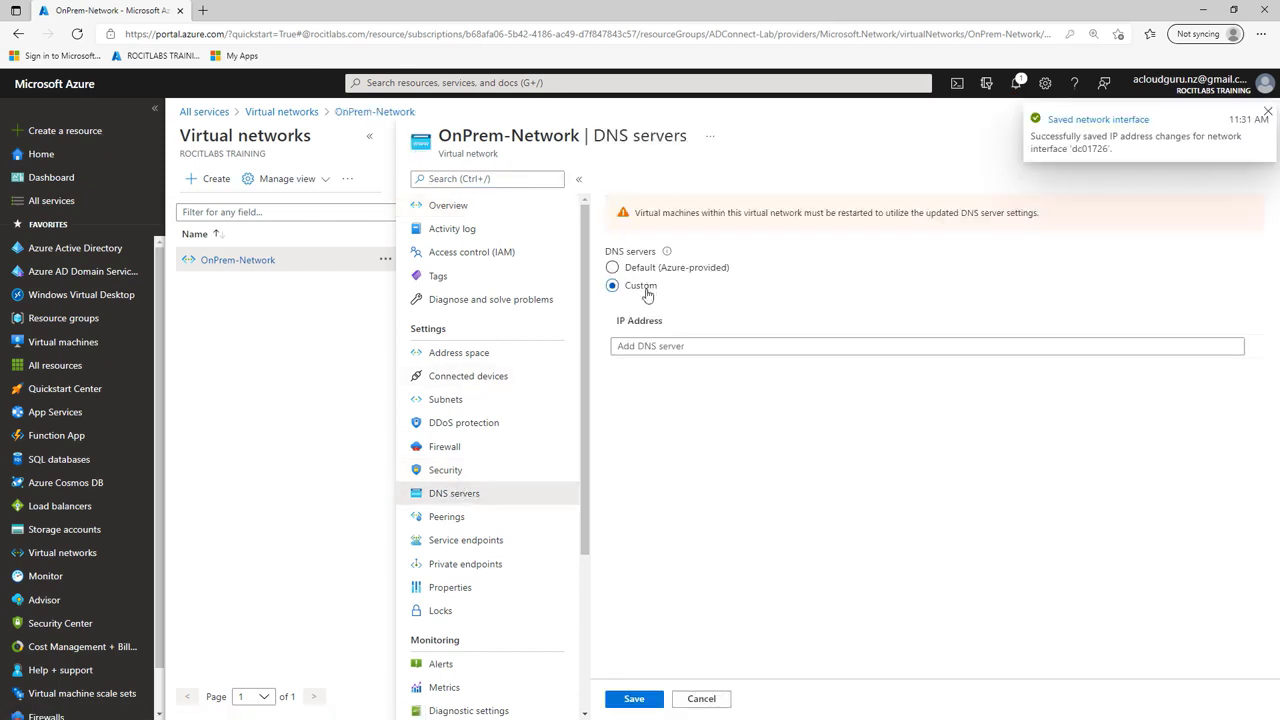
left_click(663, 345)
key("ctrl+v")
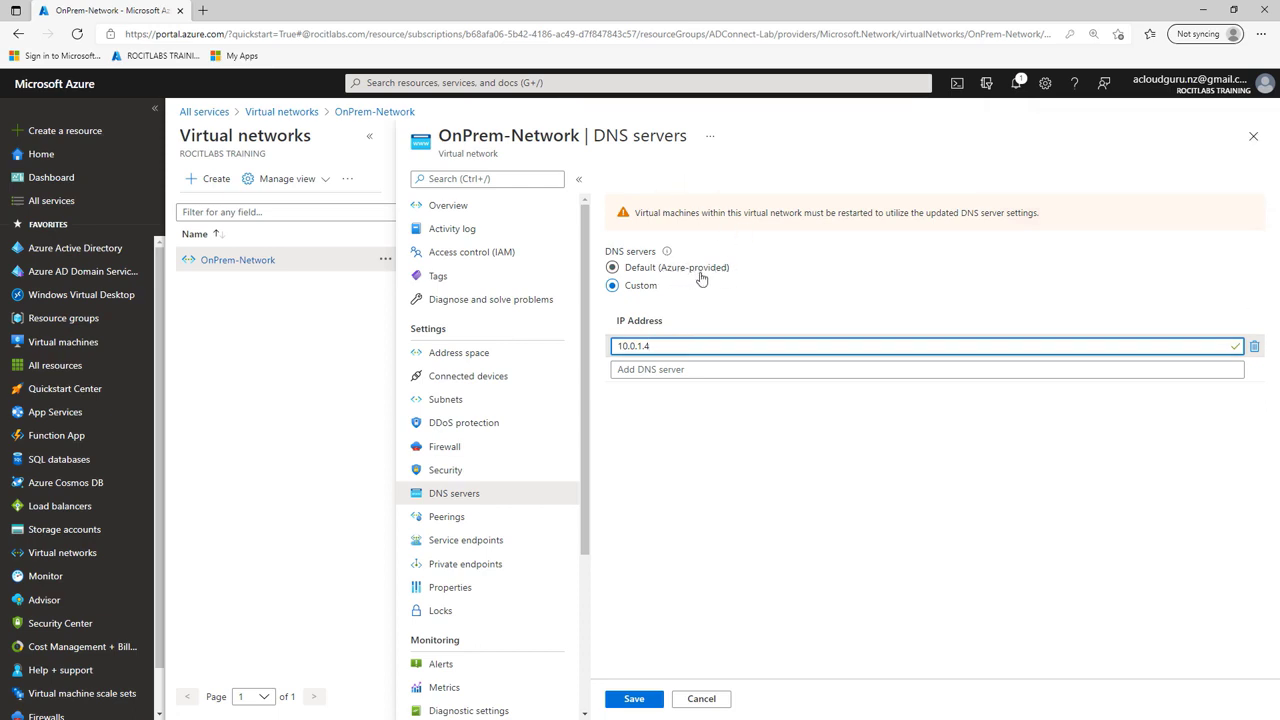
left_click(634, 702)
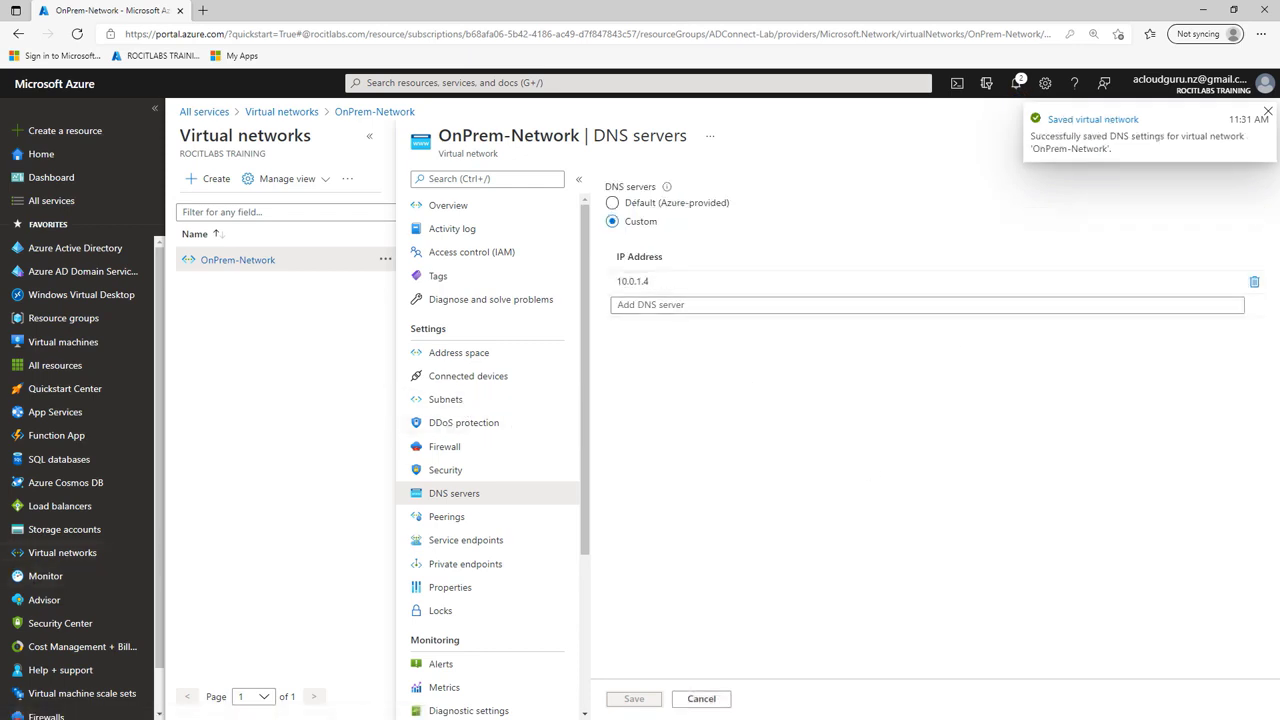
key("alt+Tab")
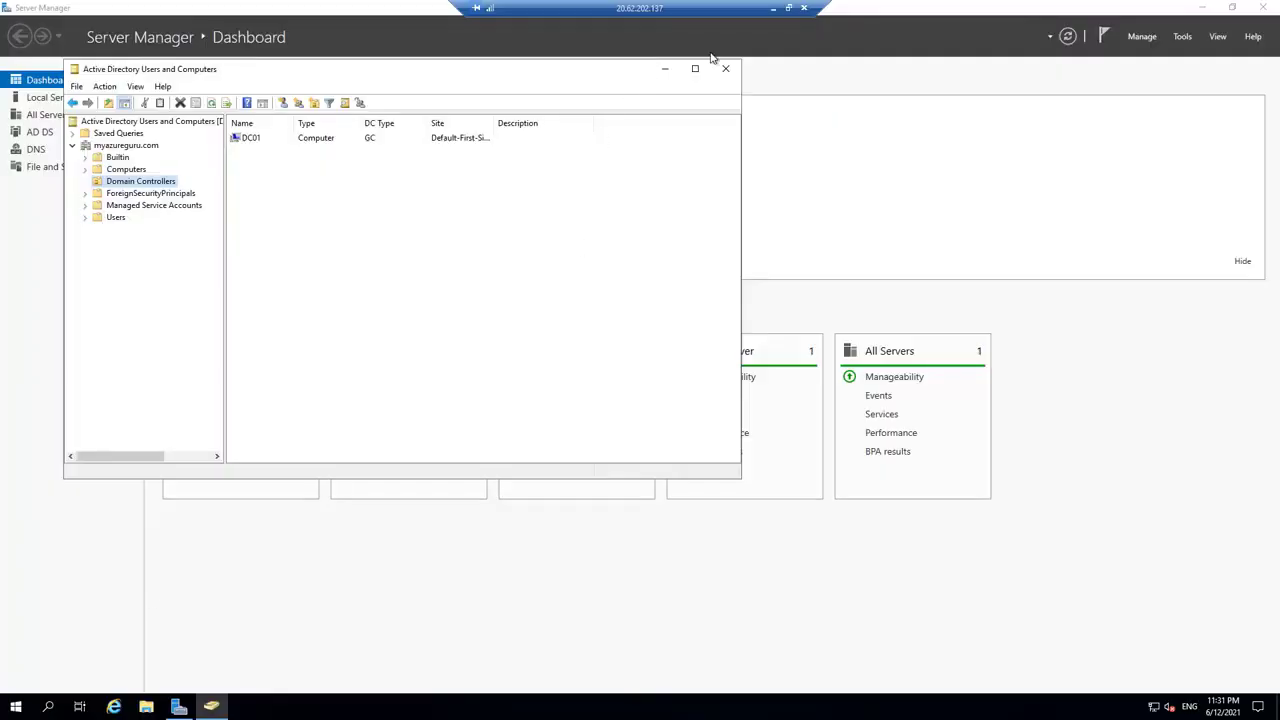
Close ADUC and Server Manager and load the Azure AD Connect download page in Internet Explorer.
left_click(725, 70)
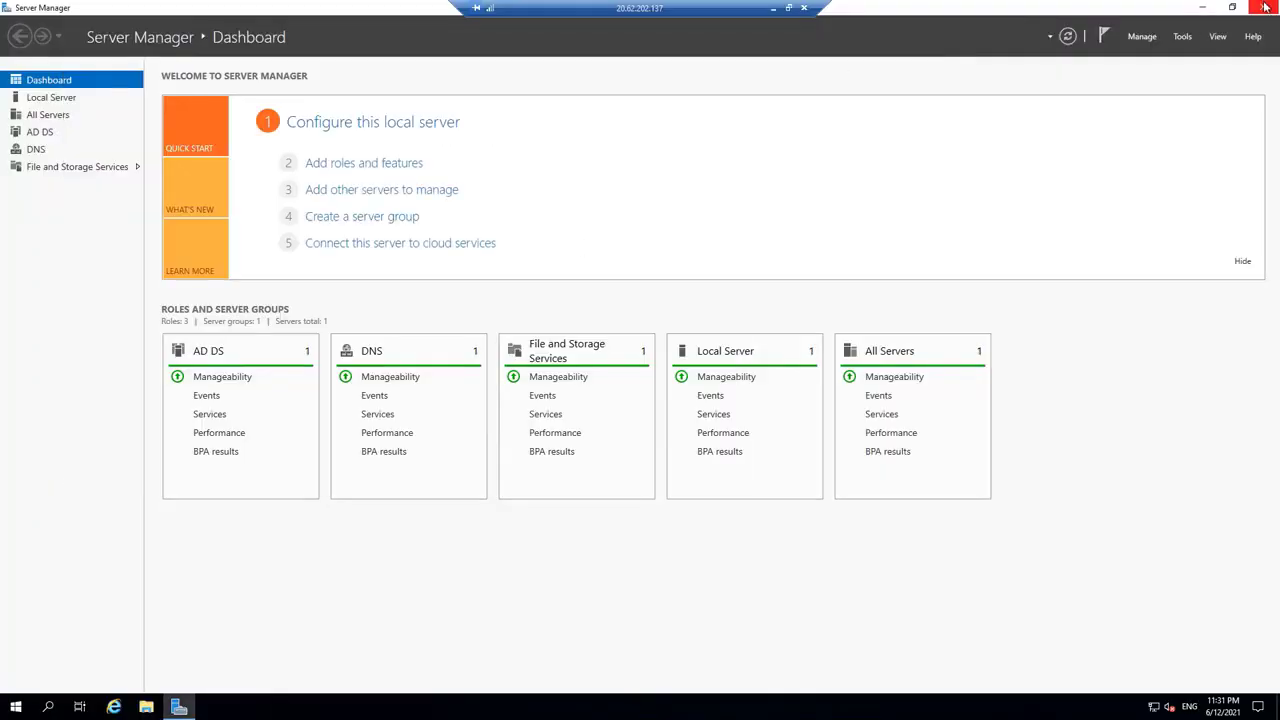
left_click(1265, 7)
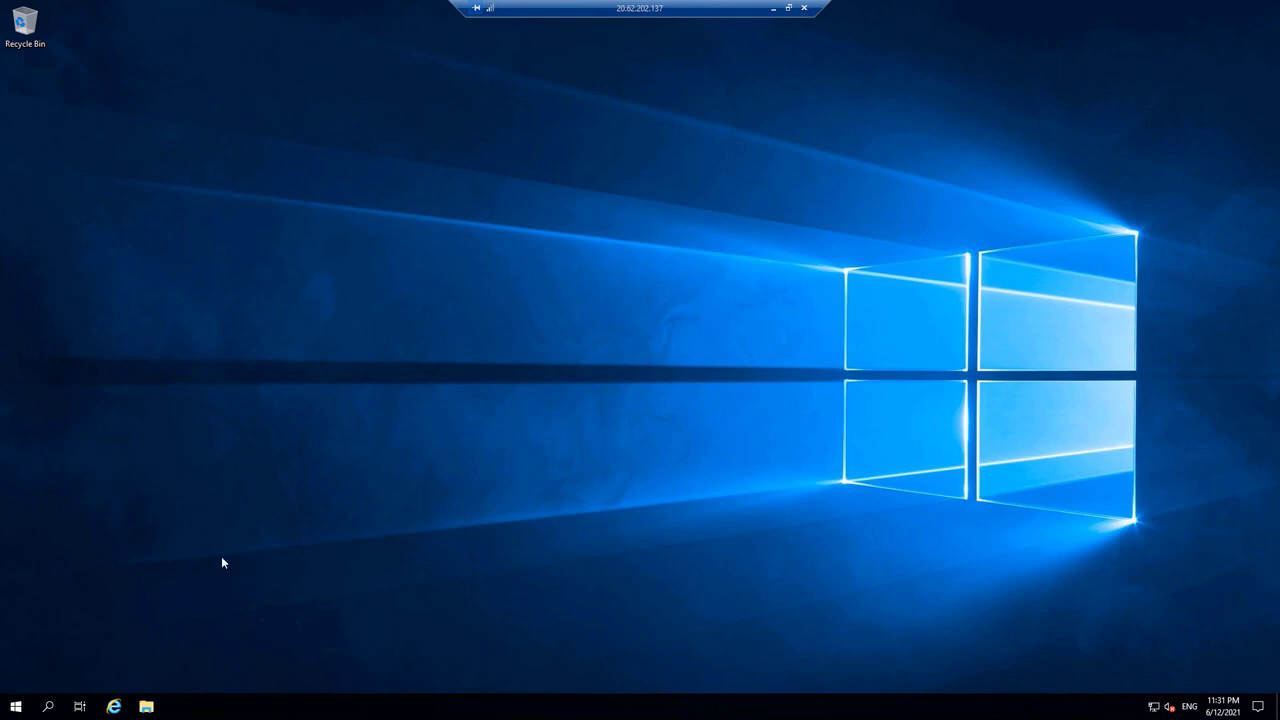
left_click(114, 707)
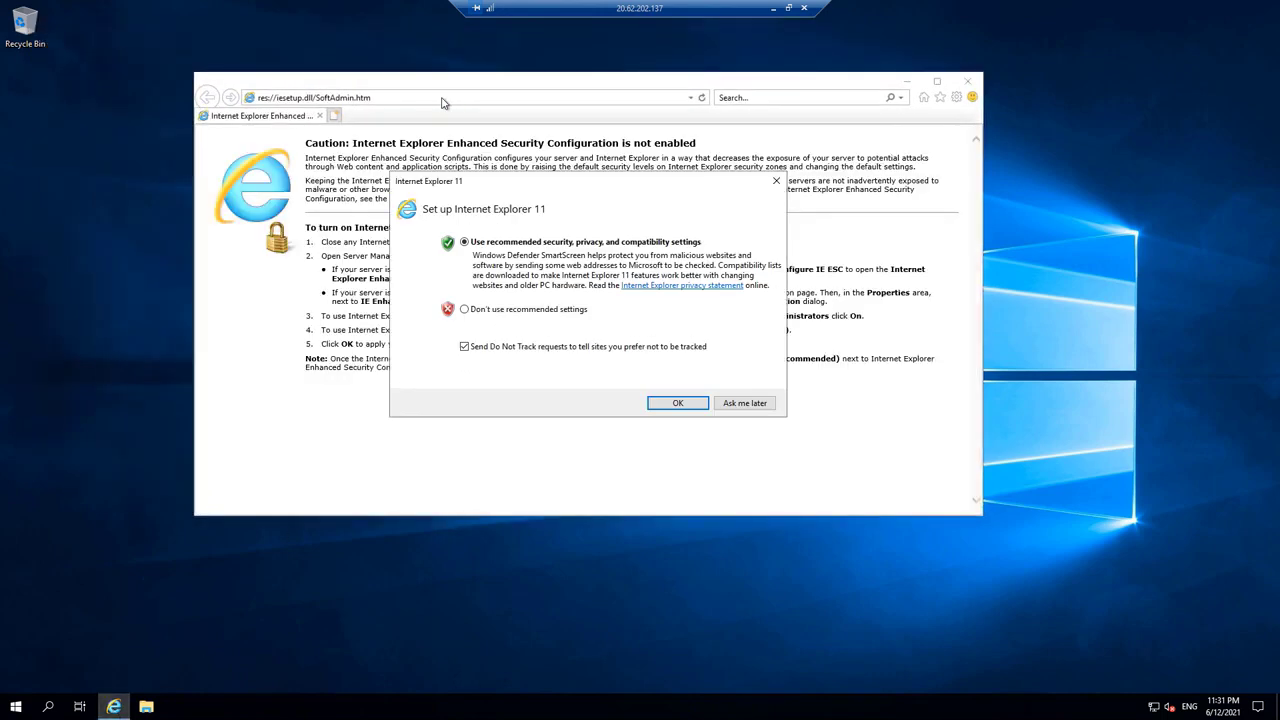
left_click(677, 404)
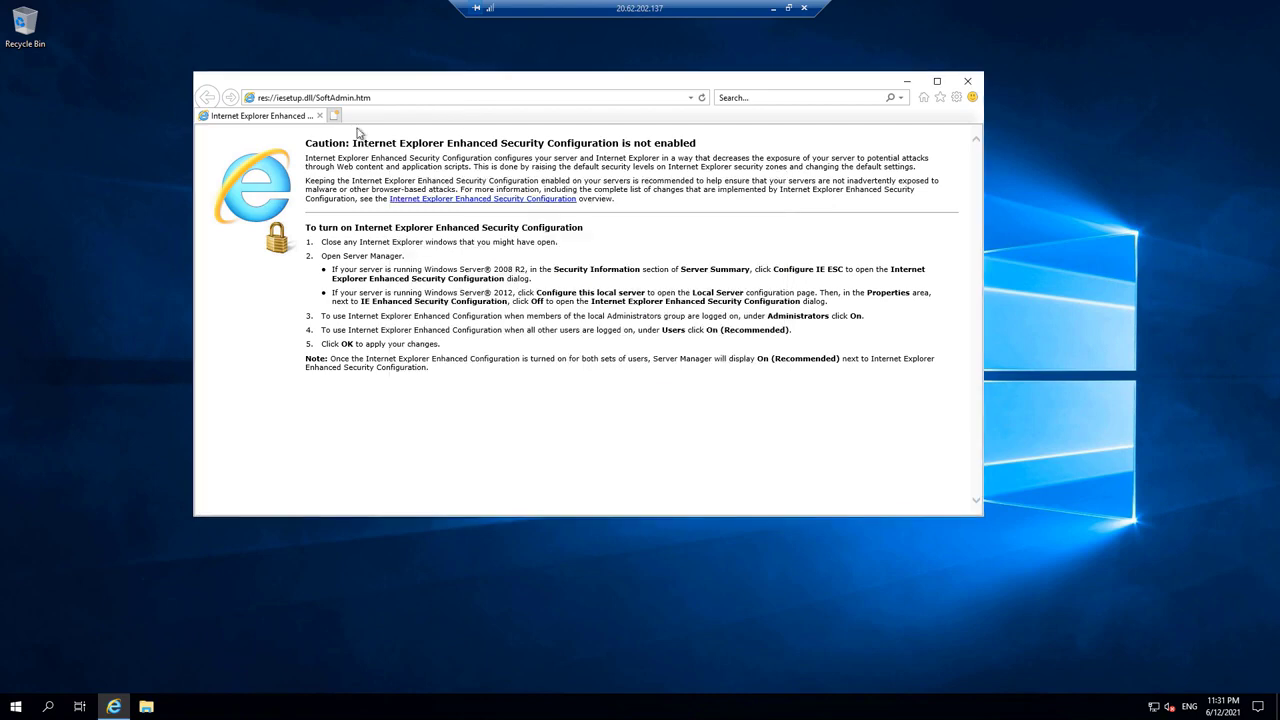
left_click(372, 97)
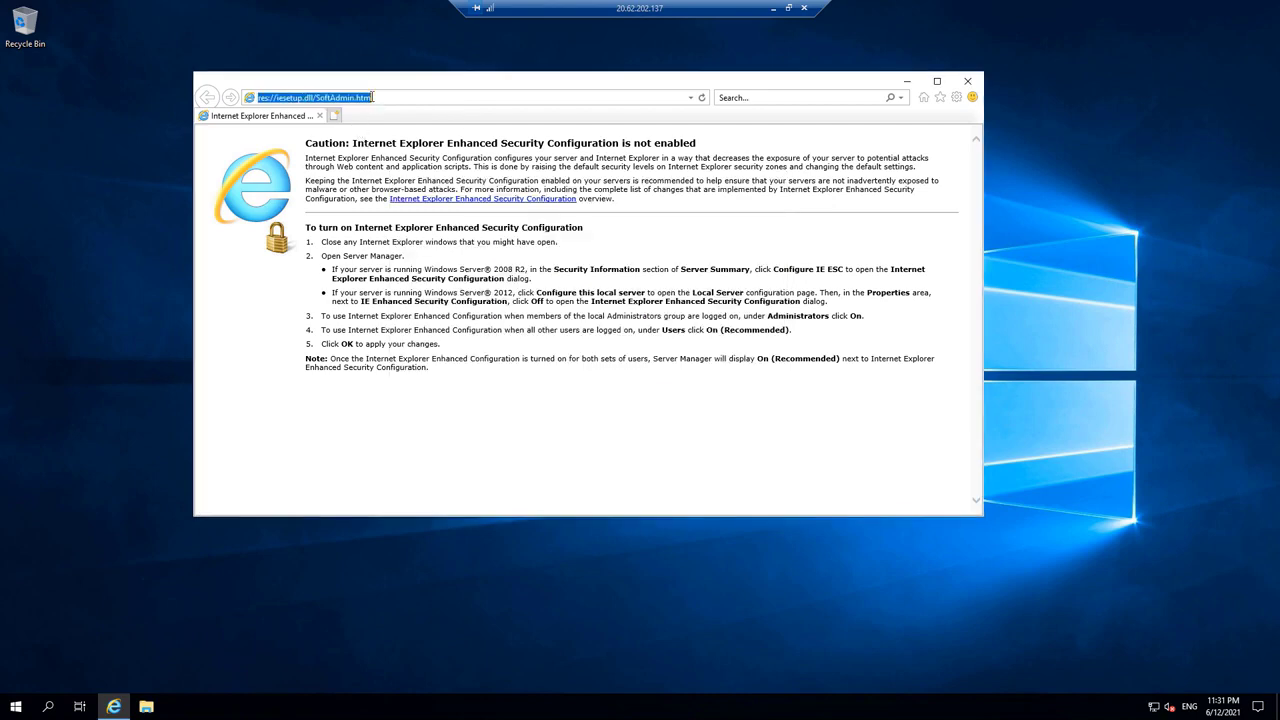
type("https://www.microsoft.com/en-us/download/details.aspx?id=47594")
key("Return")
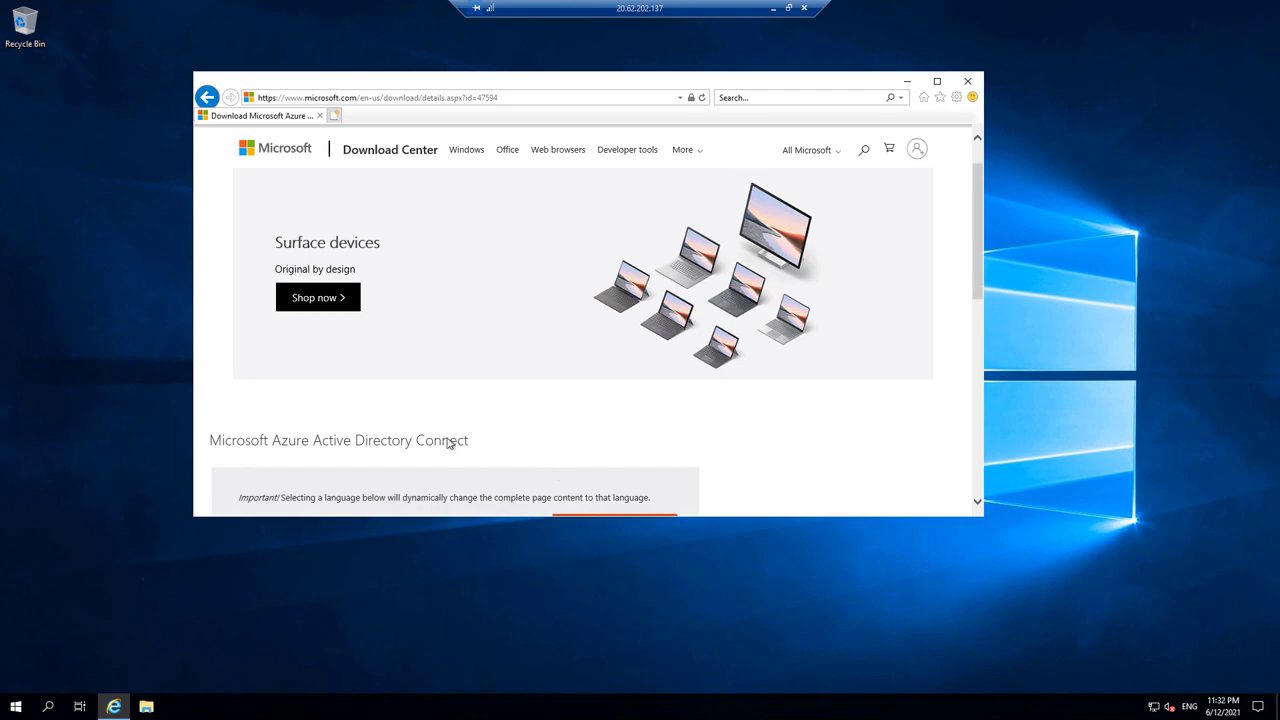
Save AzureADConnect.msi to the Desktop and close Internet Explorer.
left_click_drag(445, 438, 197, 440)
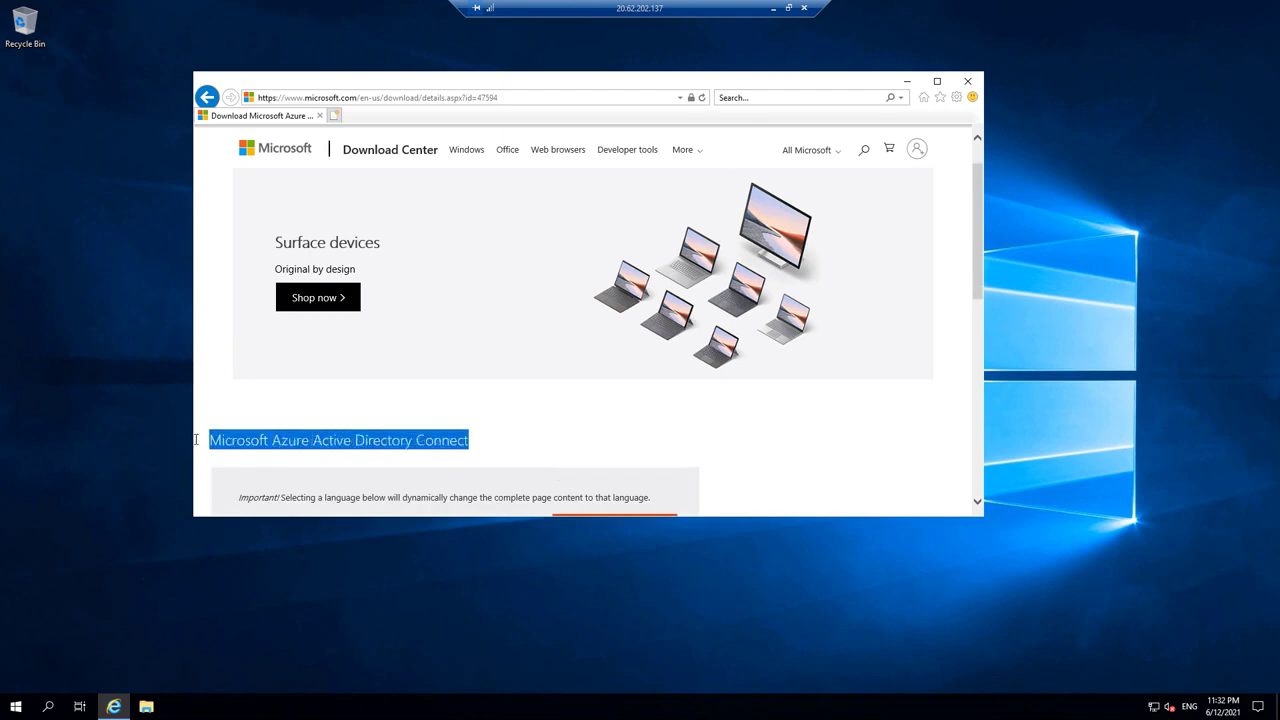
scroll(541, 408, "down", 1)
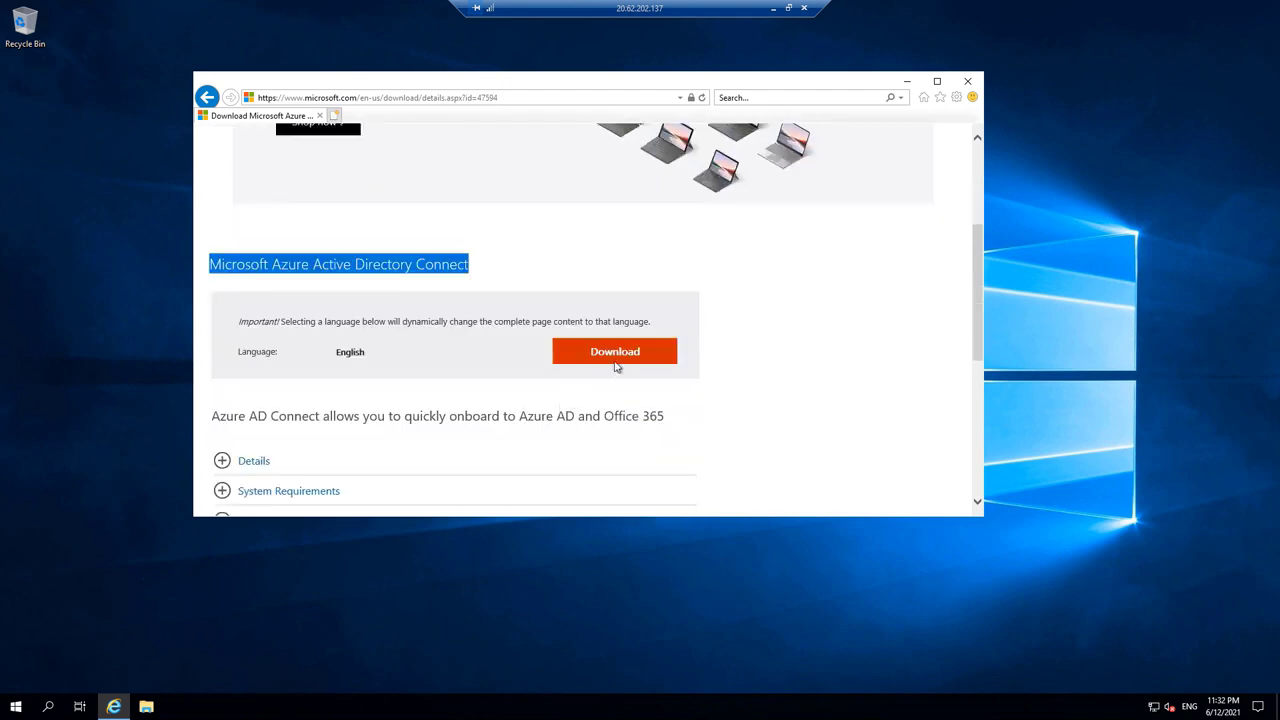
left_click(616, 366)
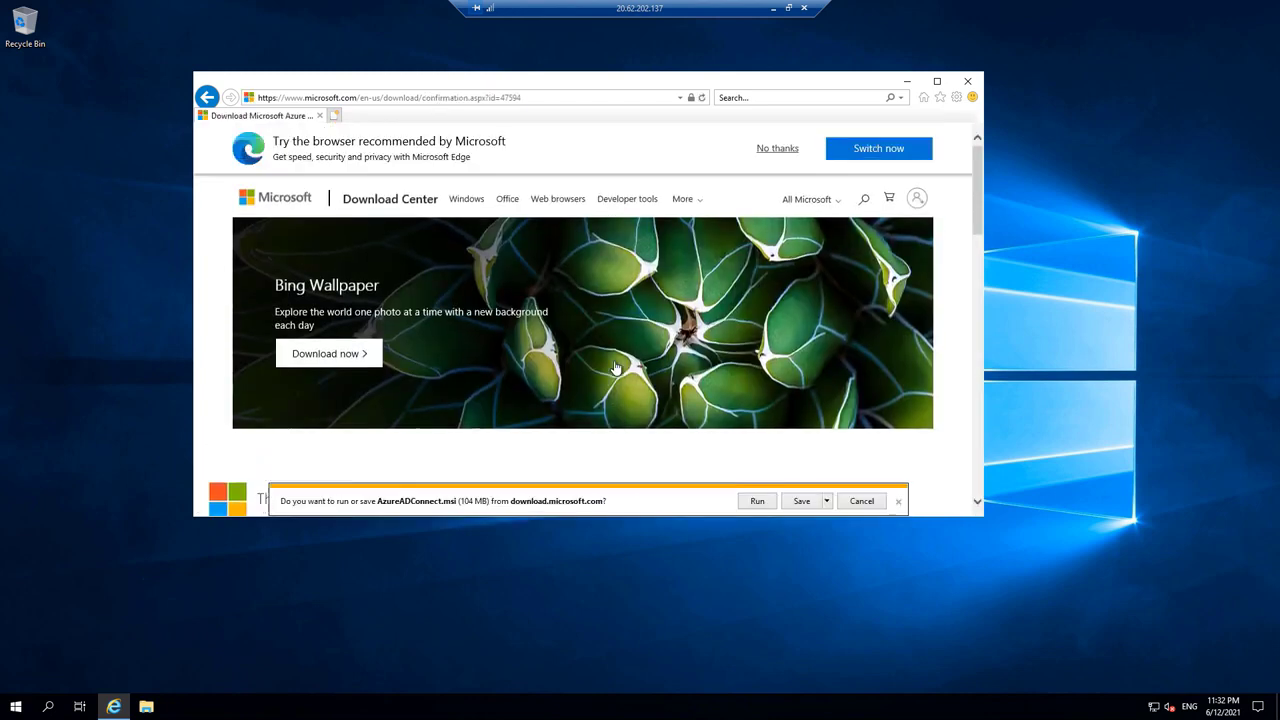
left_click(827, 502)
left_click(826, 535)
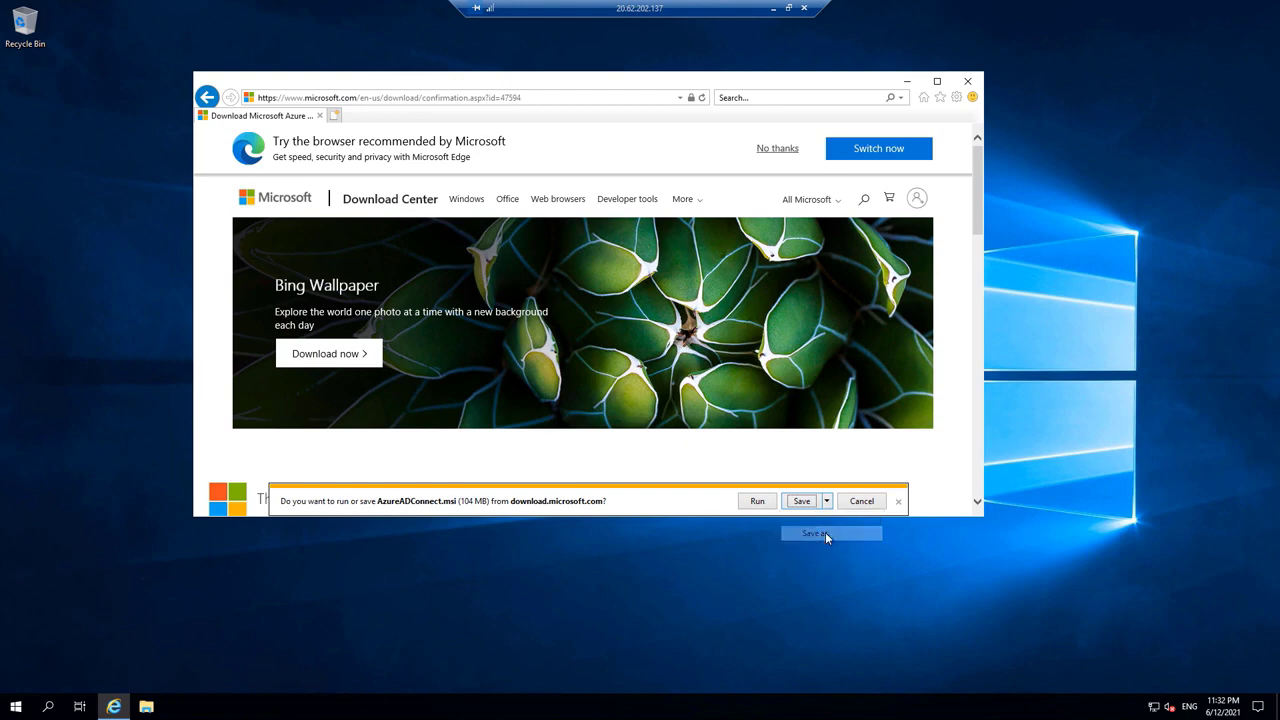
left_click(455, 281)
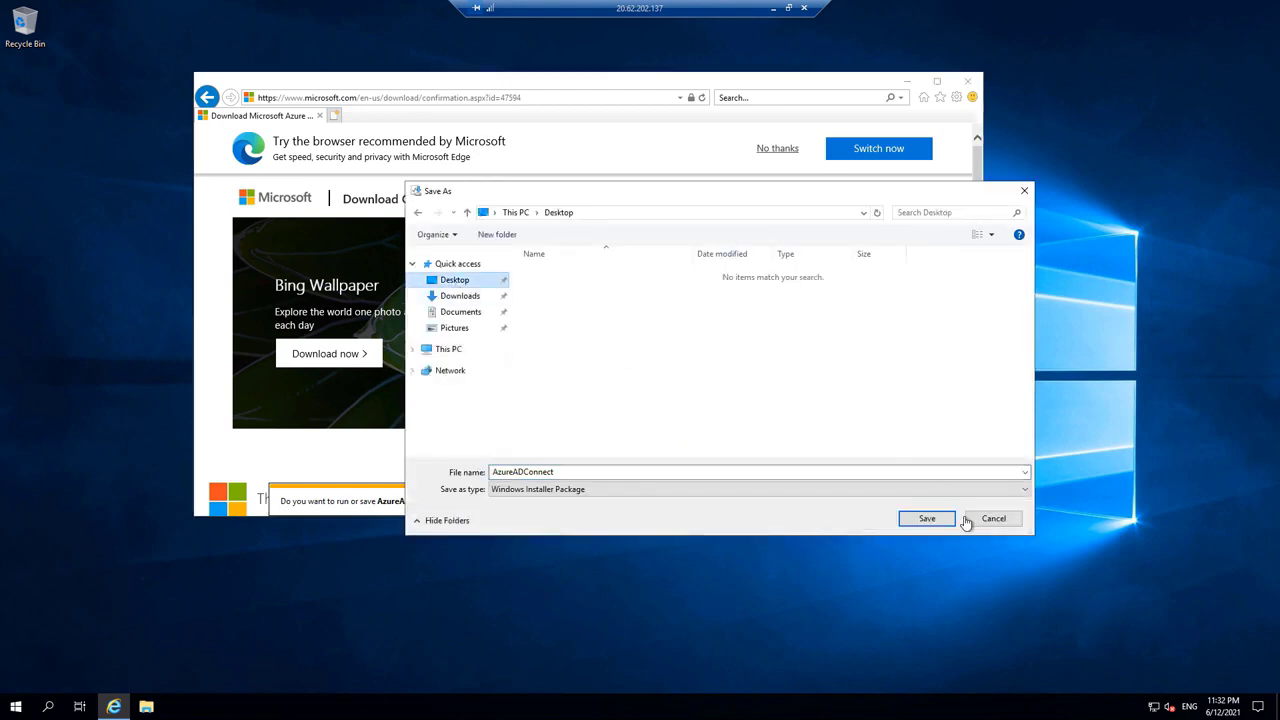
left_click(927, 519)
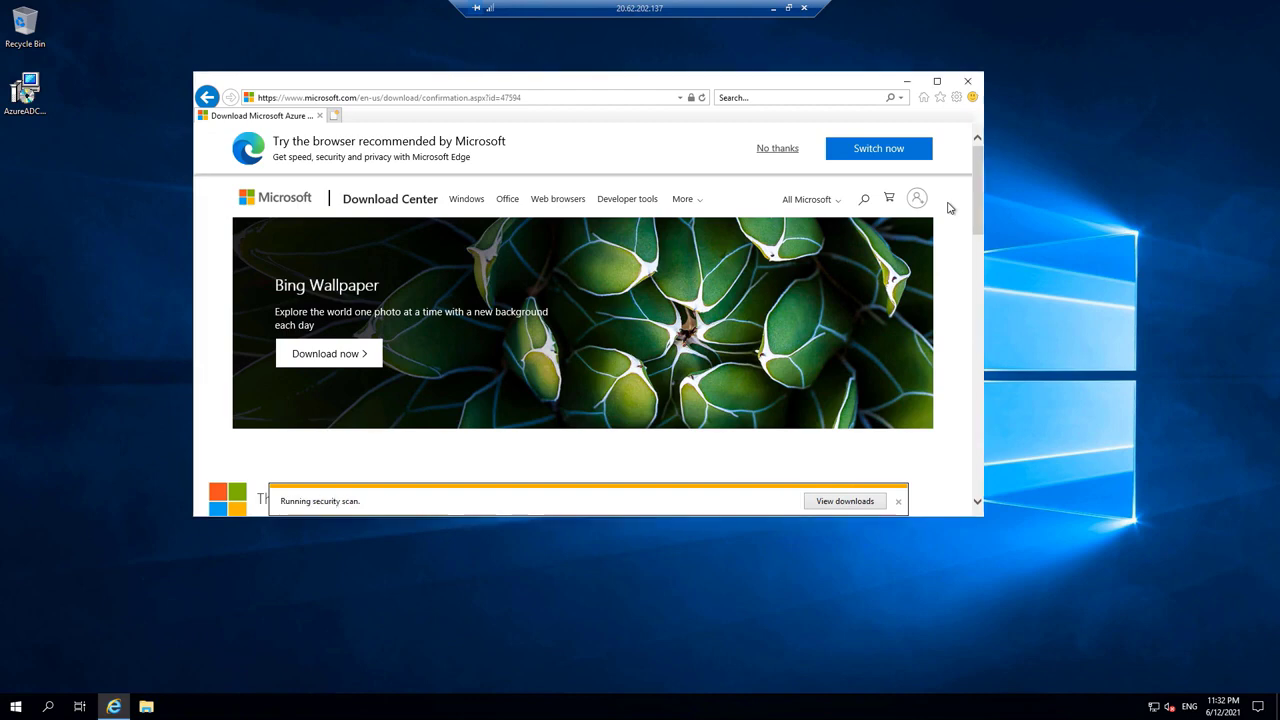
left_click(967, 82)
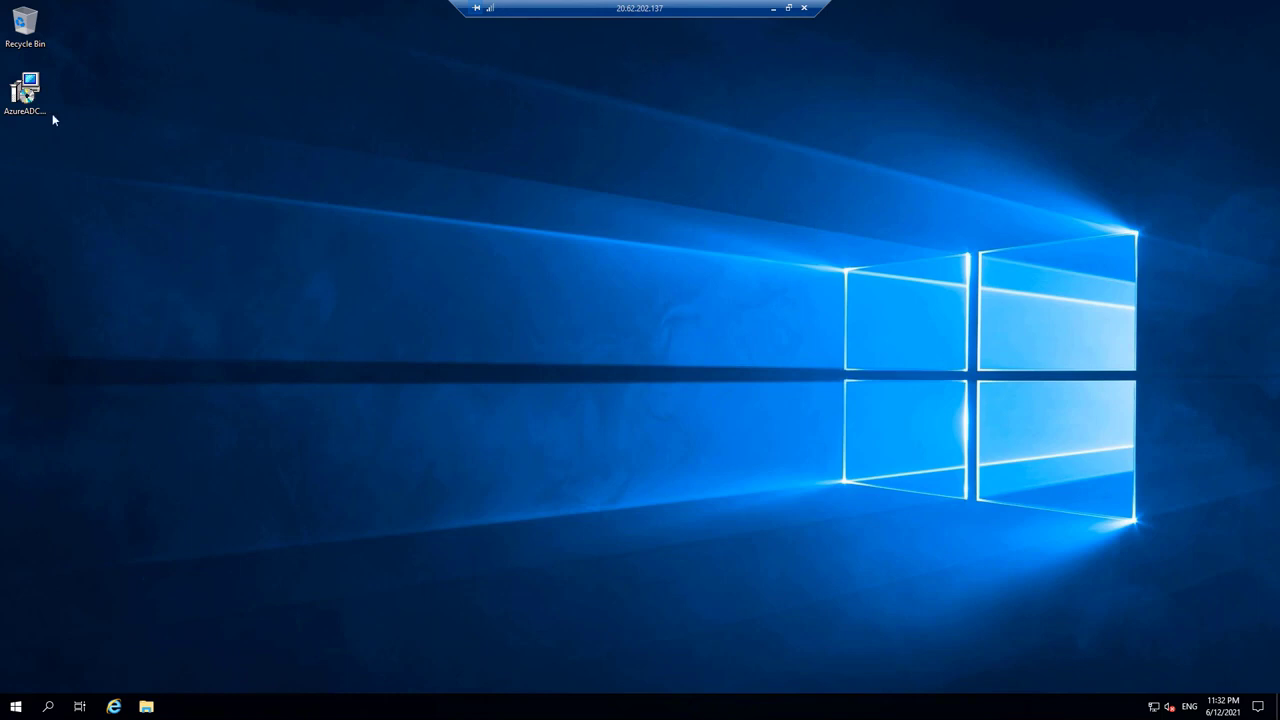
left_click(773, 10)
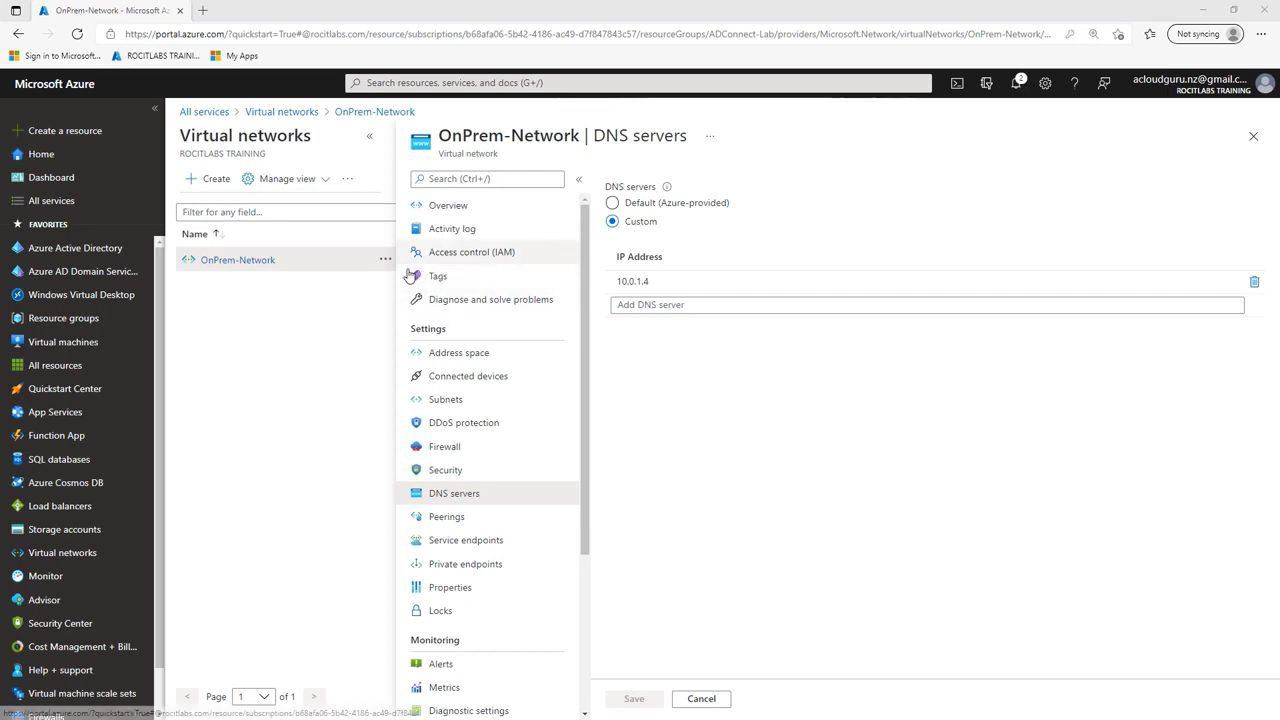
Open the admin user's assigned roles in Azure Active Directory.
left_click(49, 251)
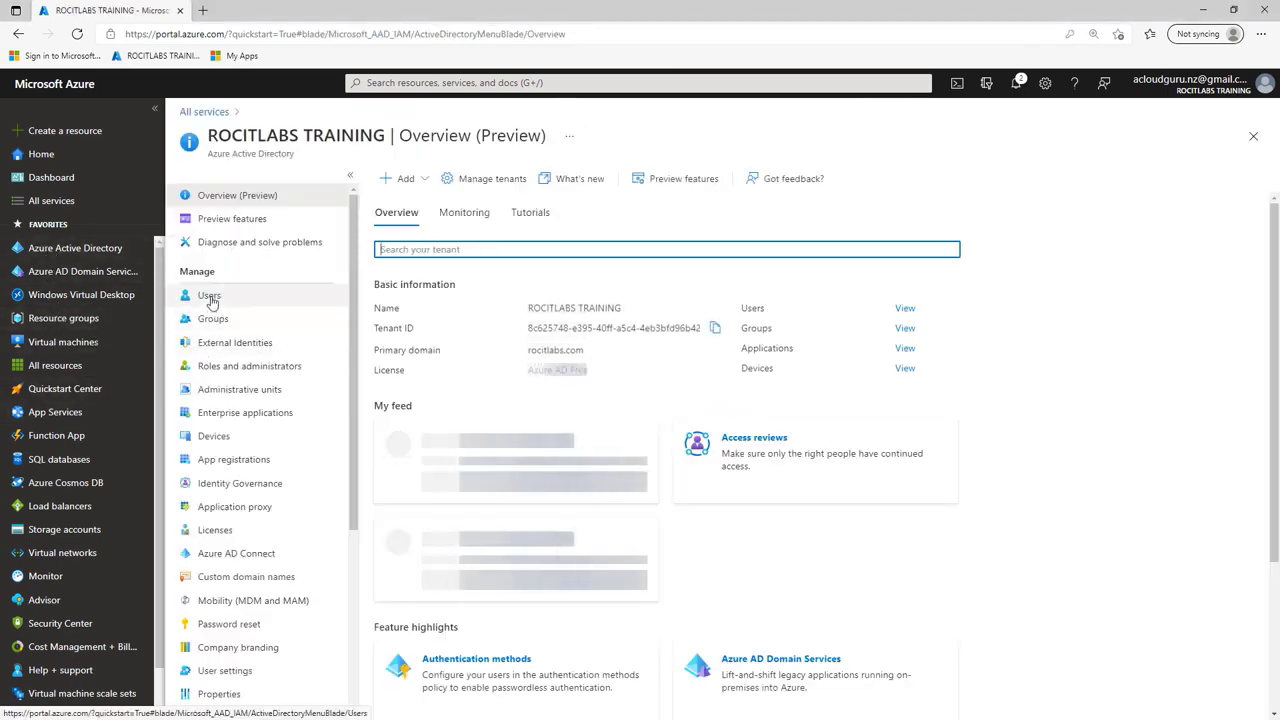
left_click(209, 295)
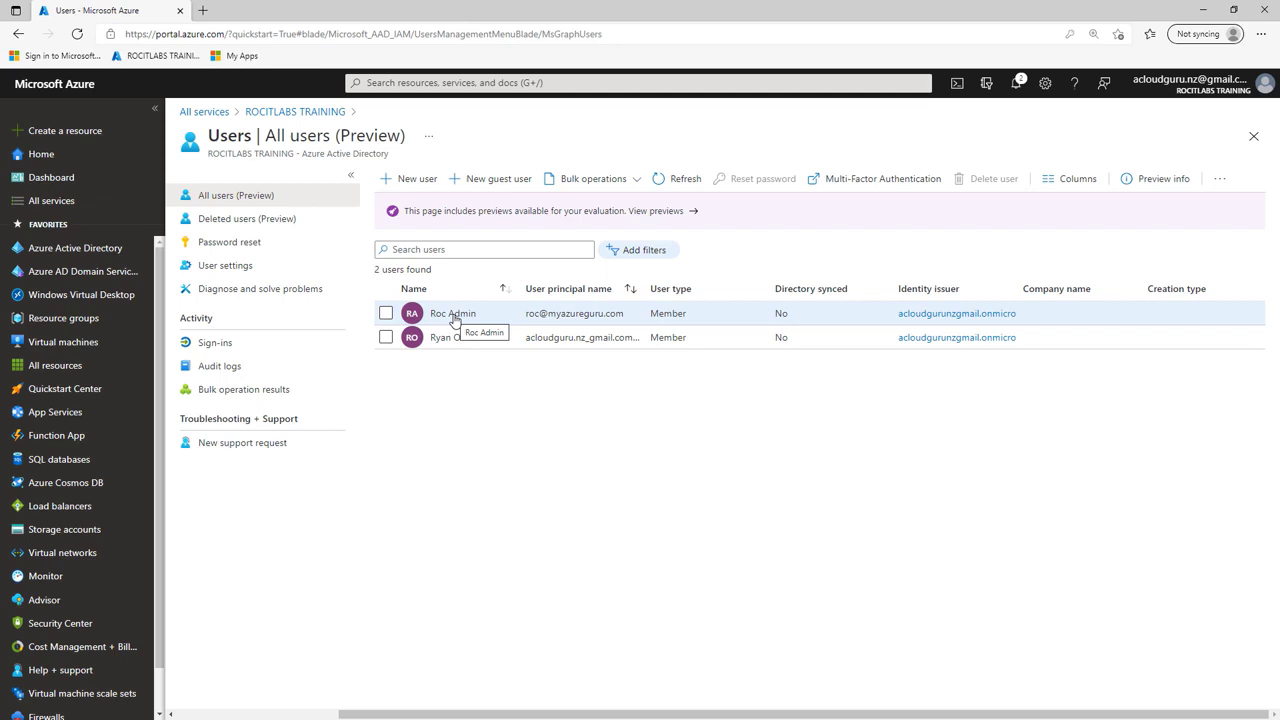
left_click(455, 317)
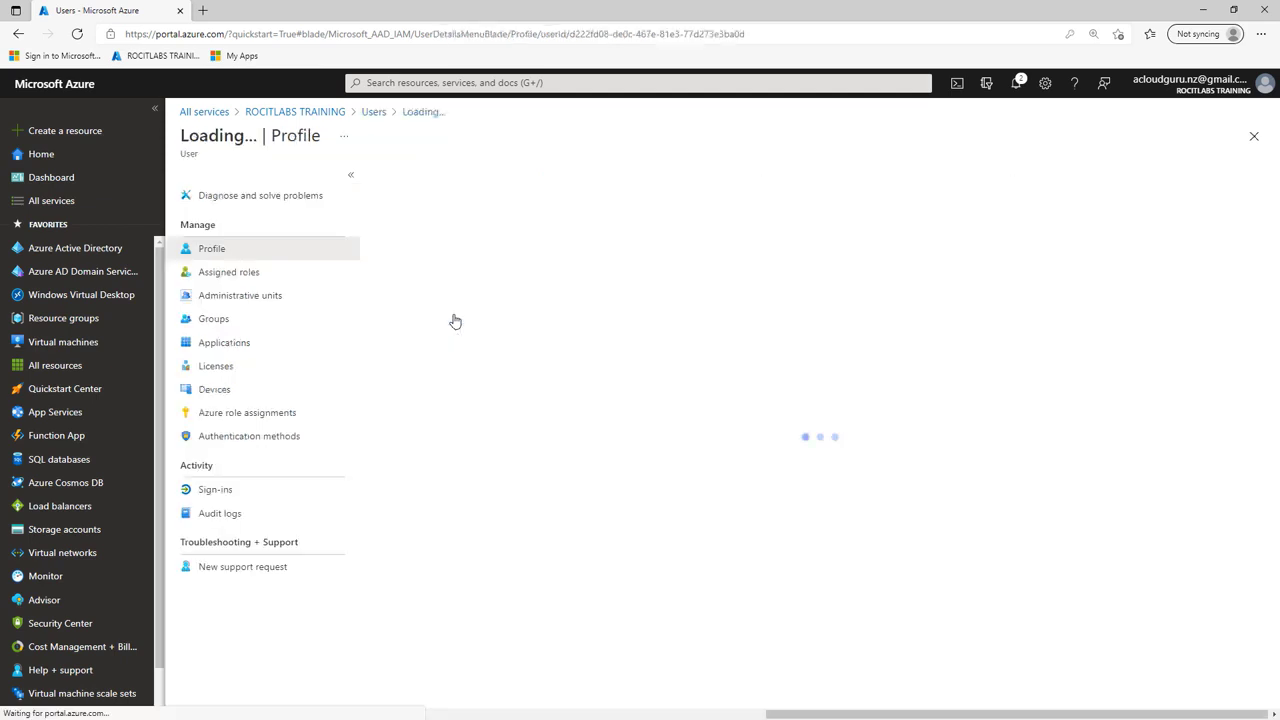
left_click(222, 273)
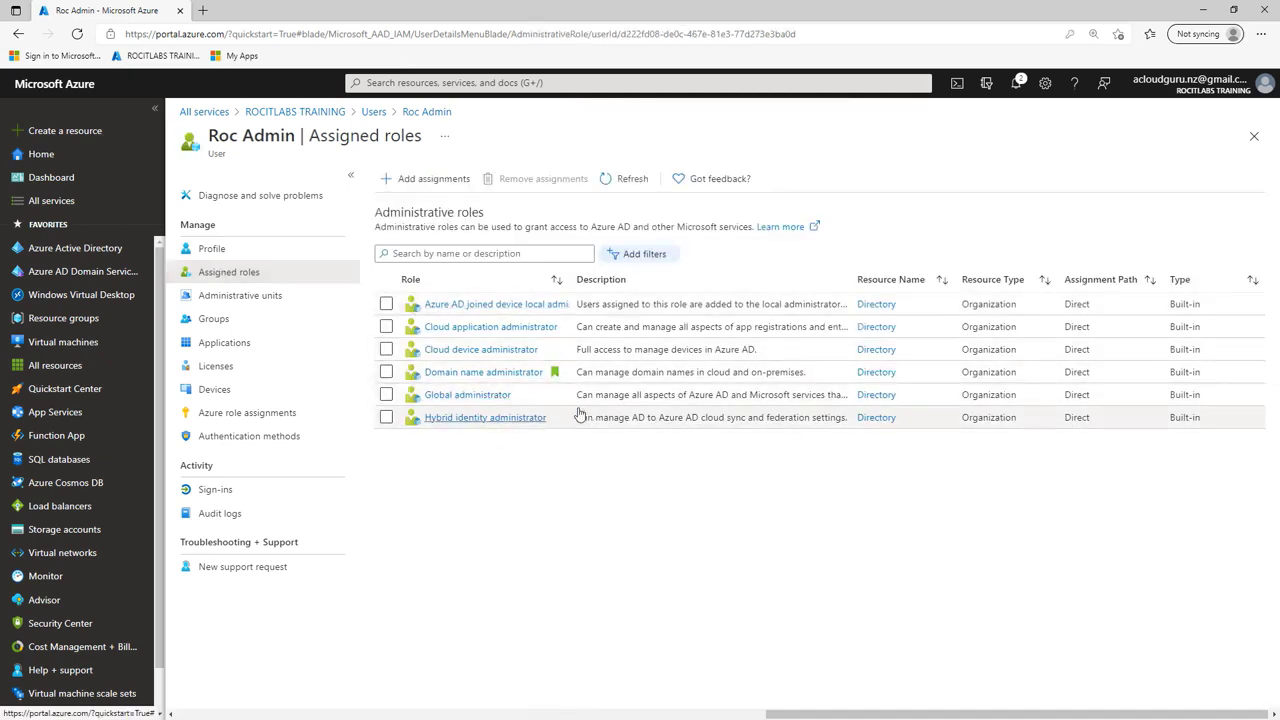
Filter directory roles by 'glo' to confirm Global administrator is held, then return to DC01.
left_click(434, 182)
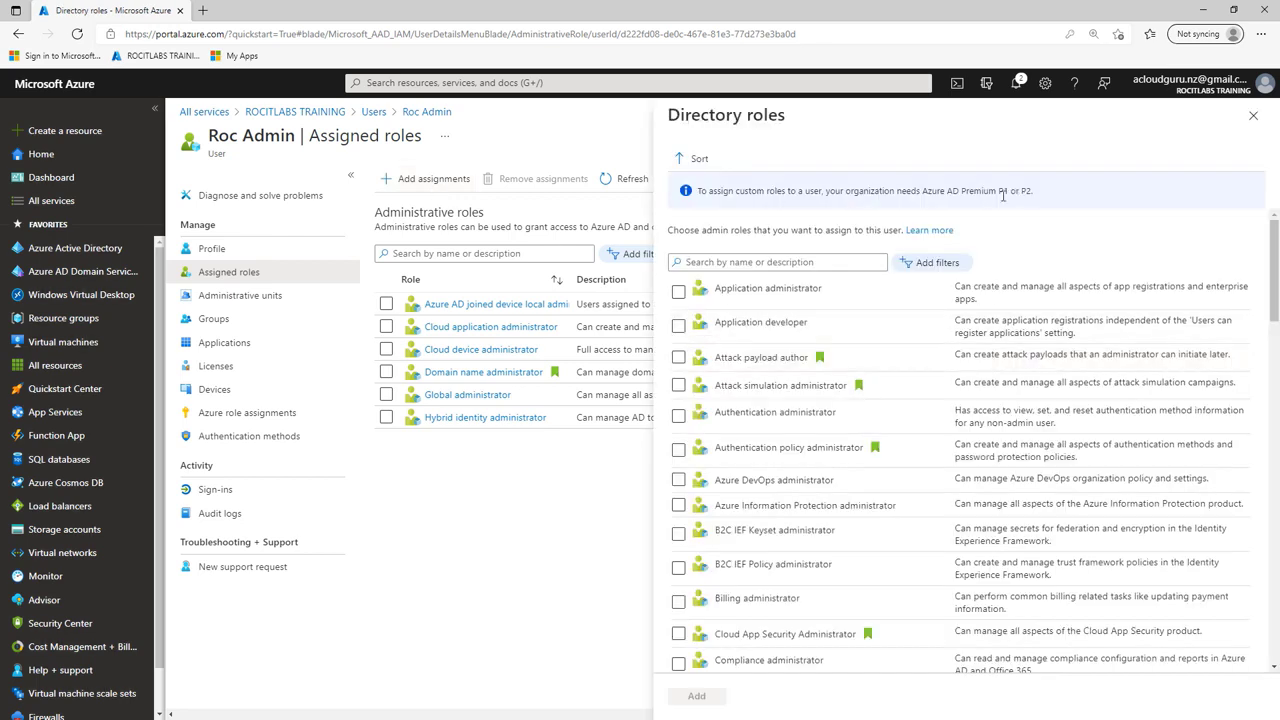
left_click(792, 266)
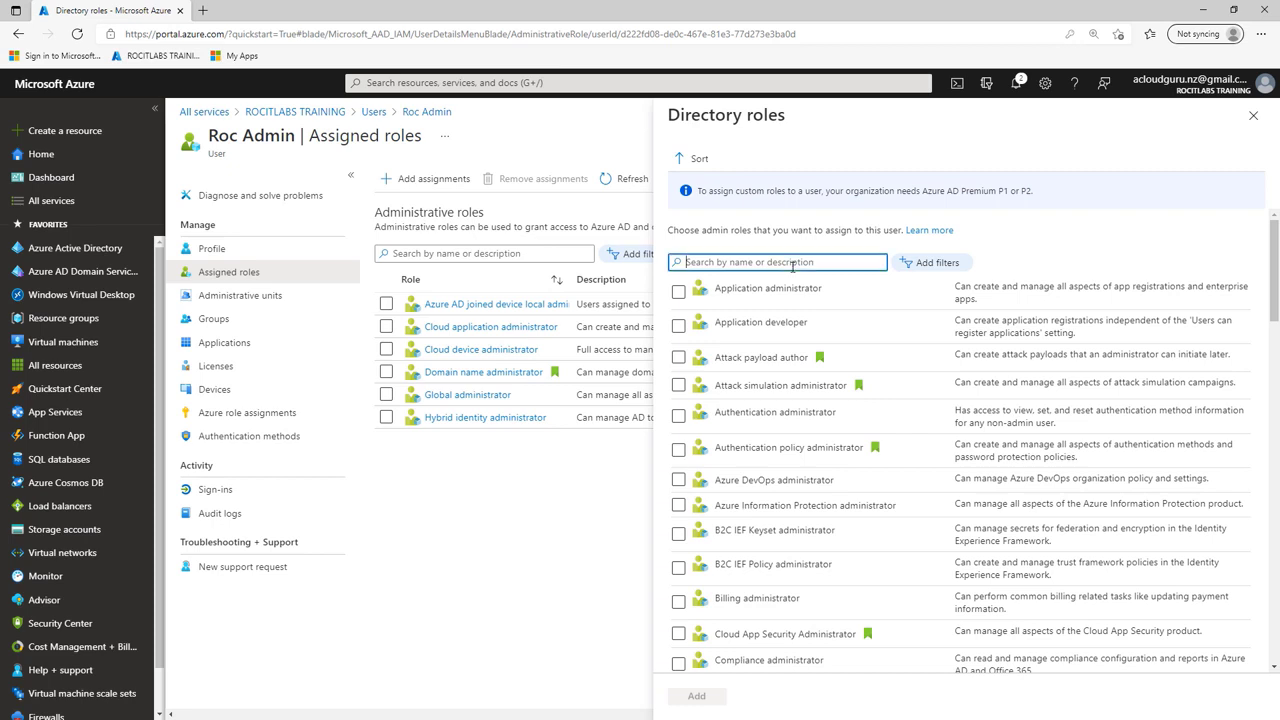
type("glo")
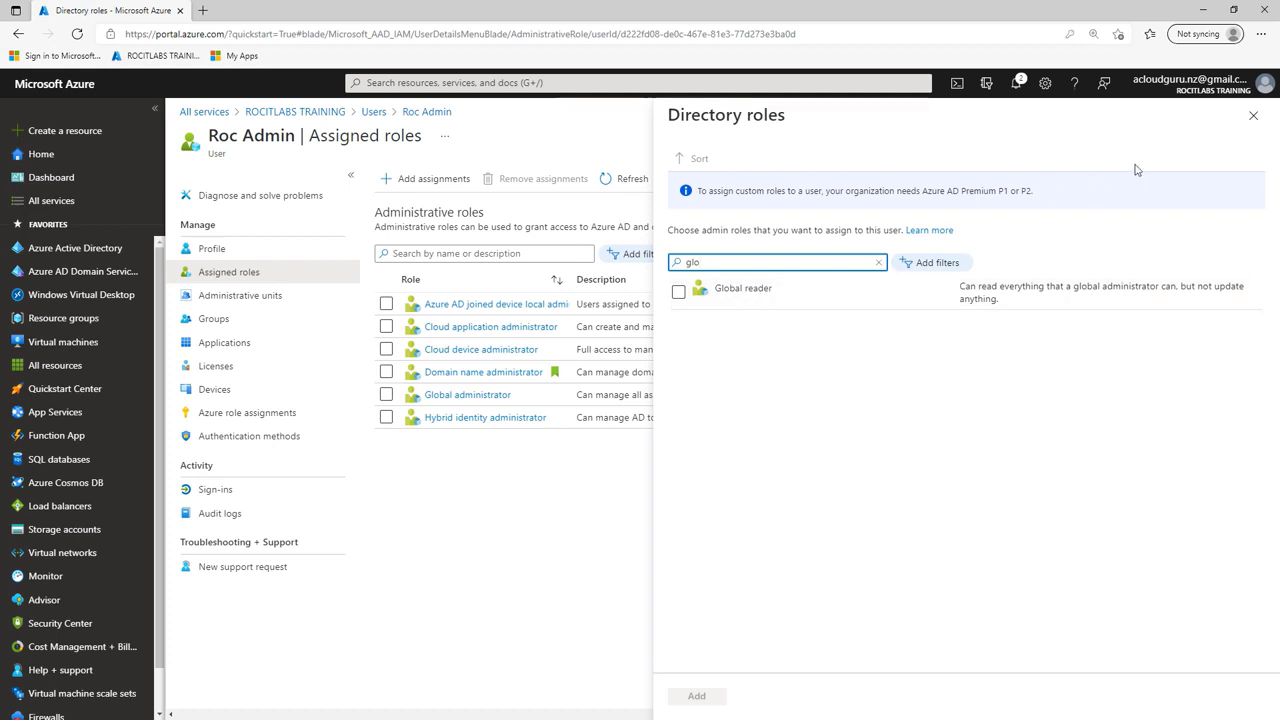
left_click(1253, 115)
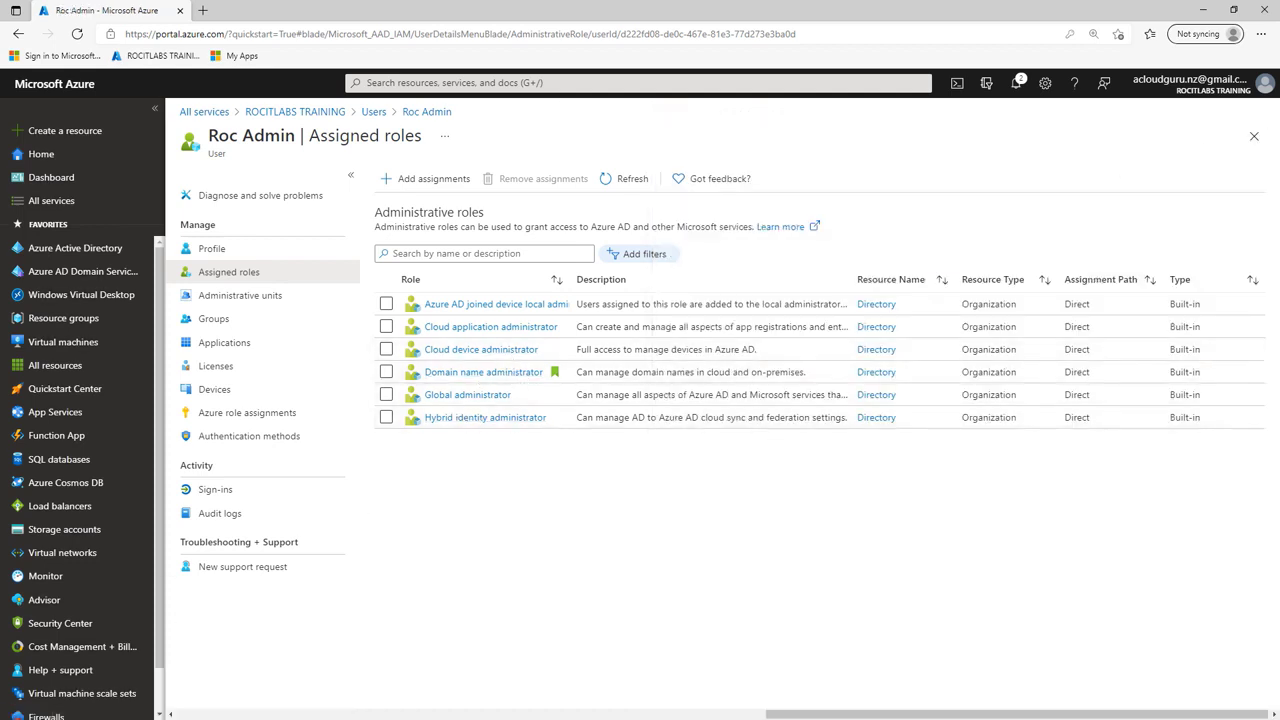
key("alt+Tab")
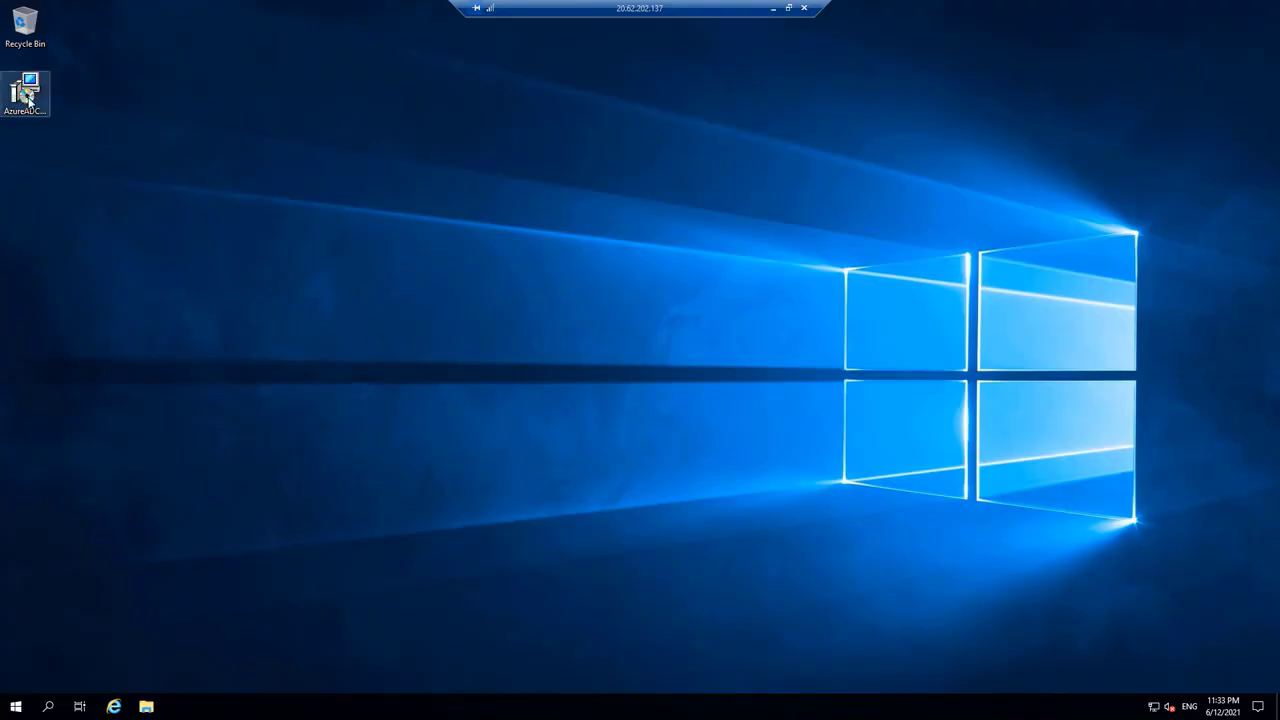
Run AzureADConnect, agree to the licence terms, and proceed with Use express settings.
double_click(29, 102)
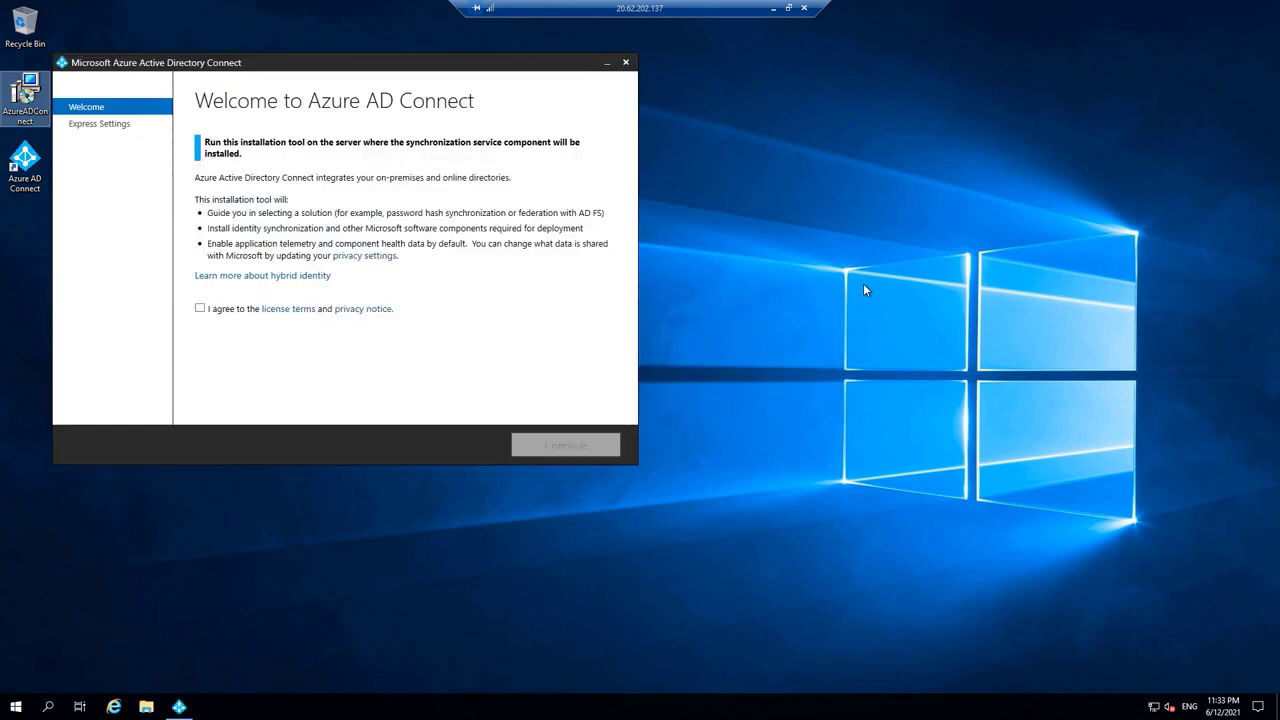
left_click(200, 310)
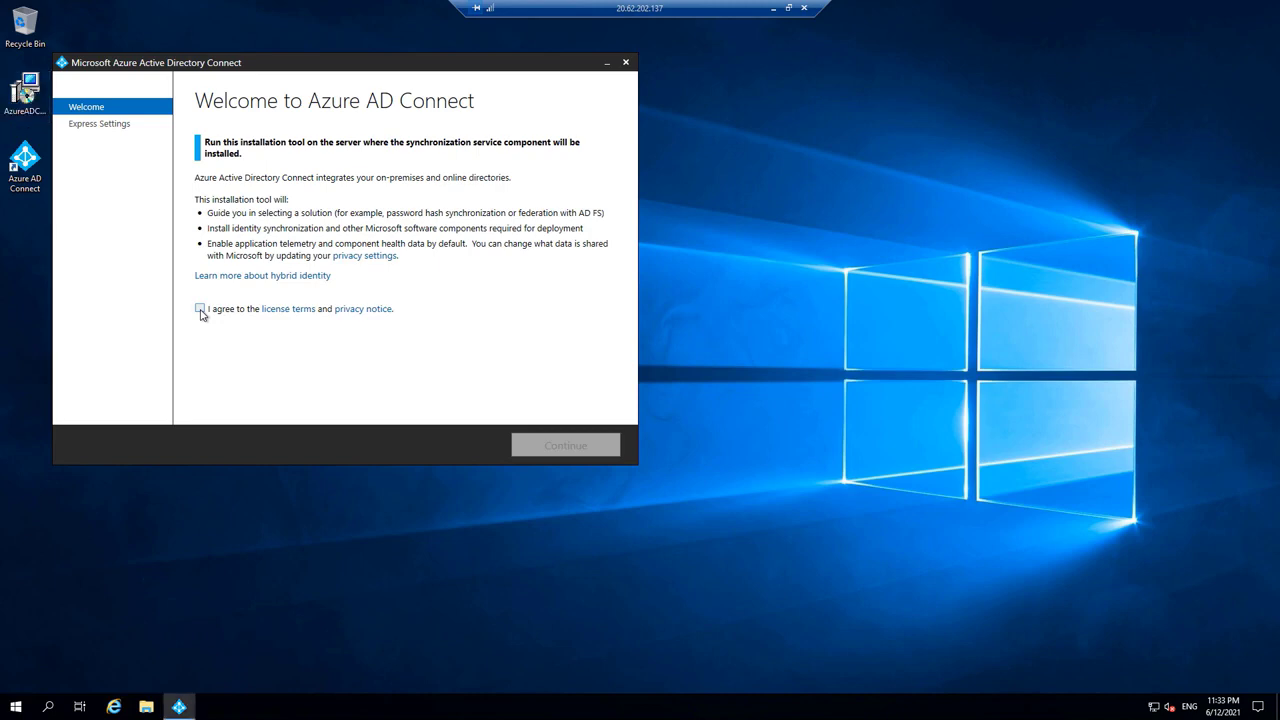
left_click(200, 309)
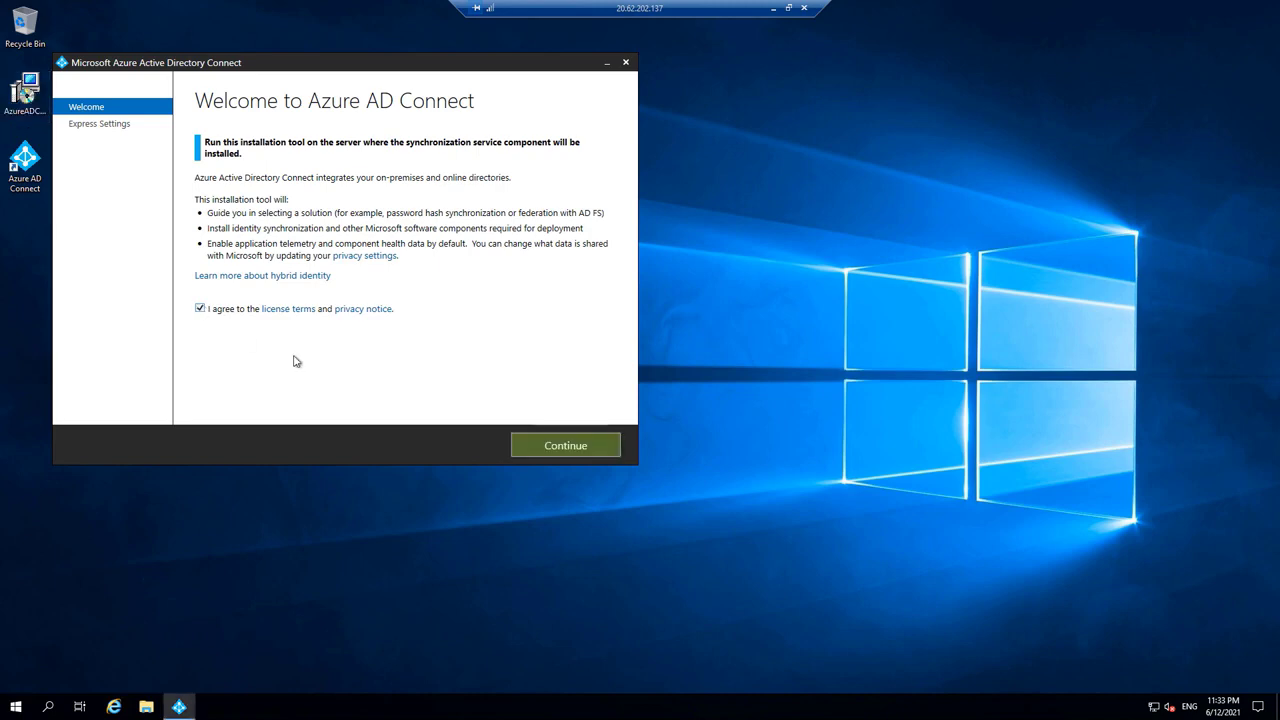
left_click(586, 448)
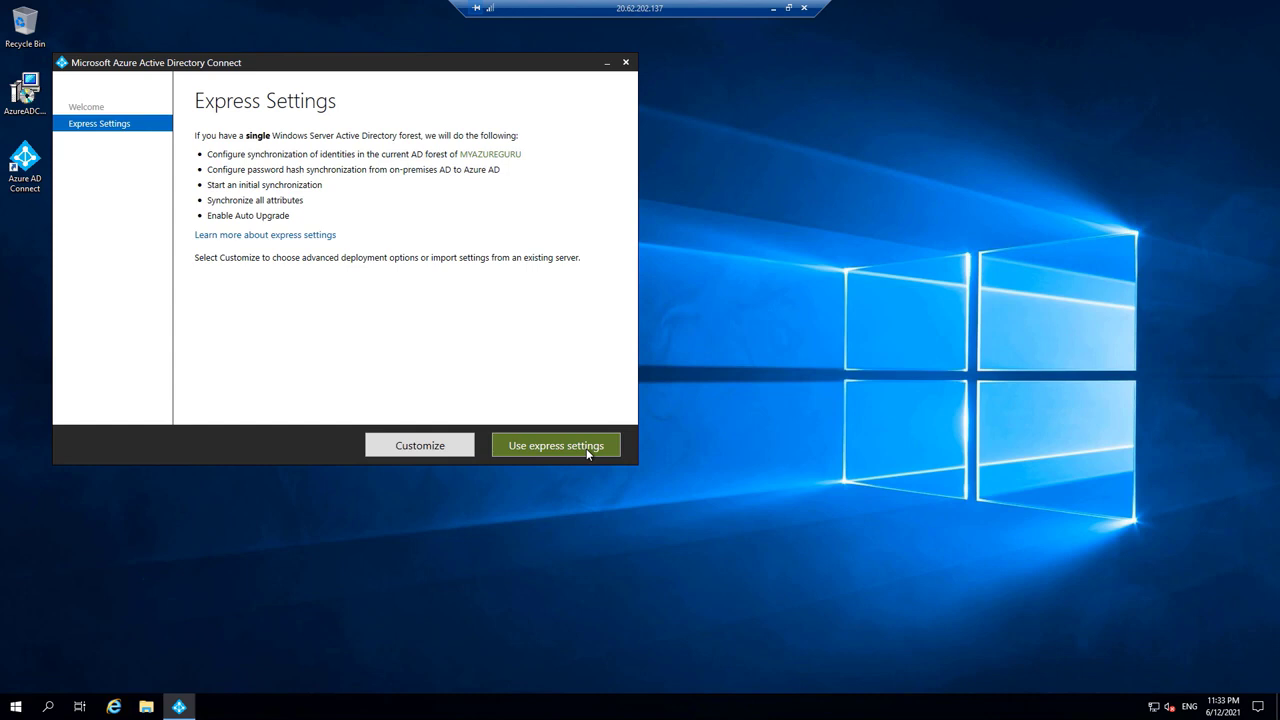
left_click(454, 447)
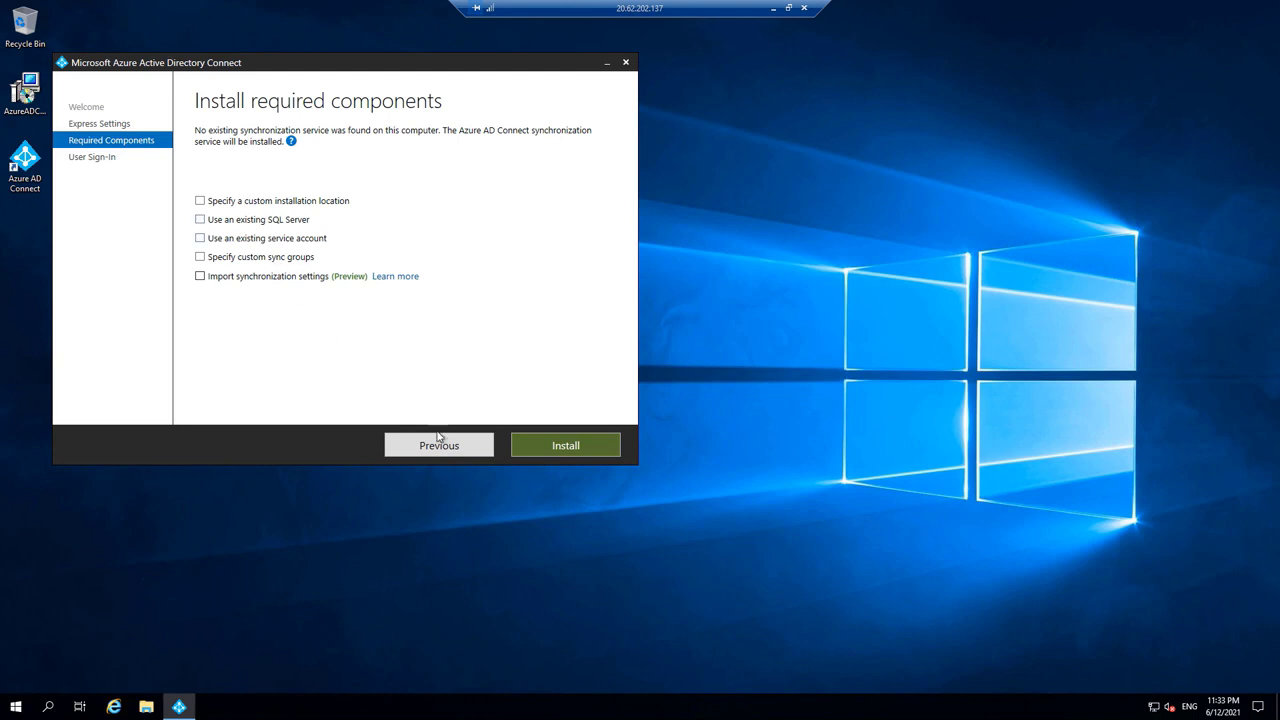
left_click(440, 447)
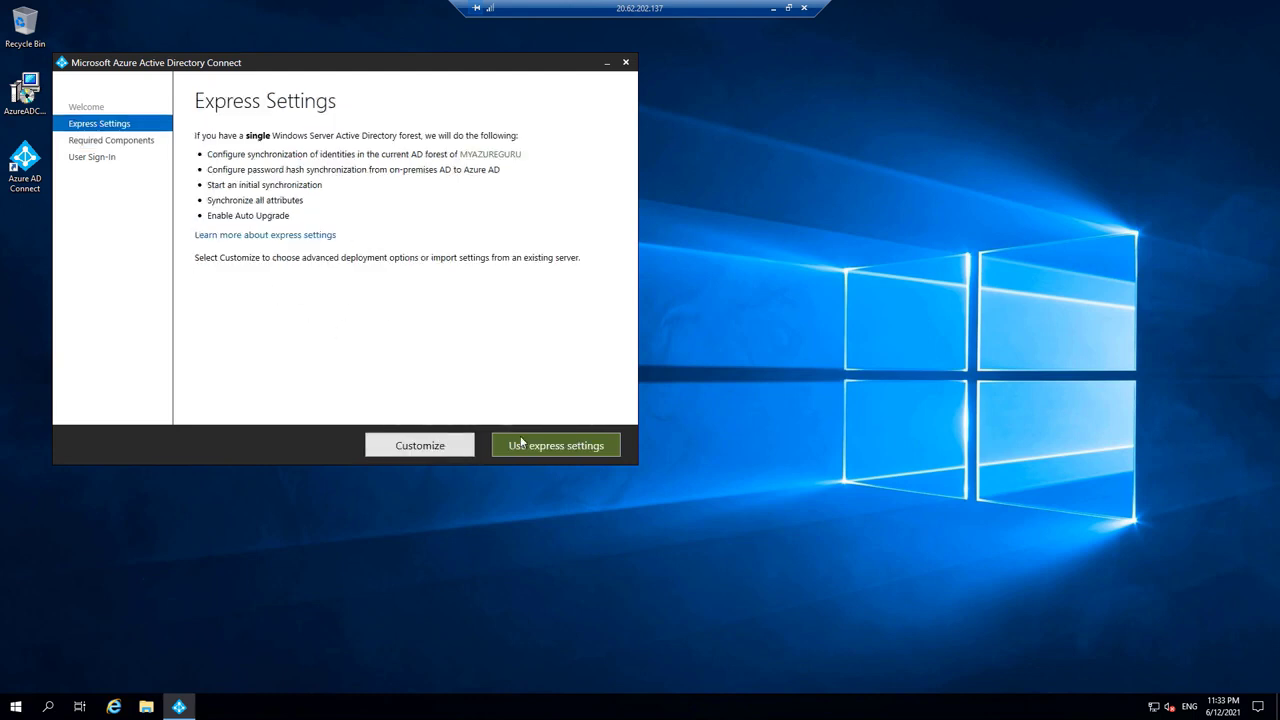
left_click_drag(497, 68, 624, 103)
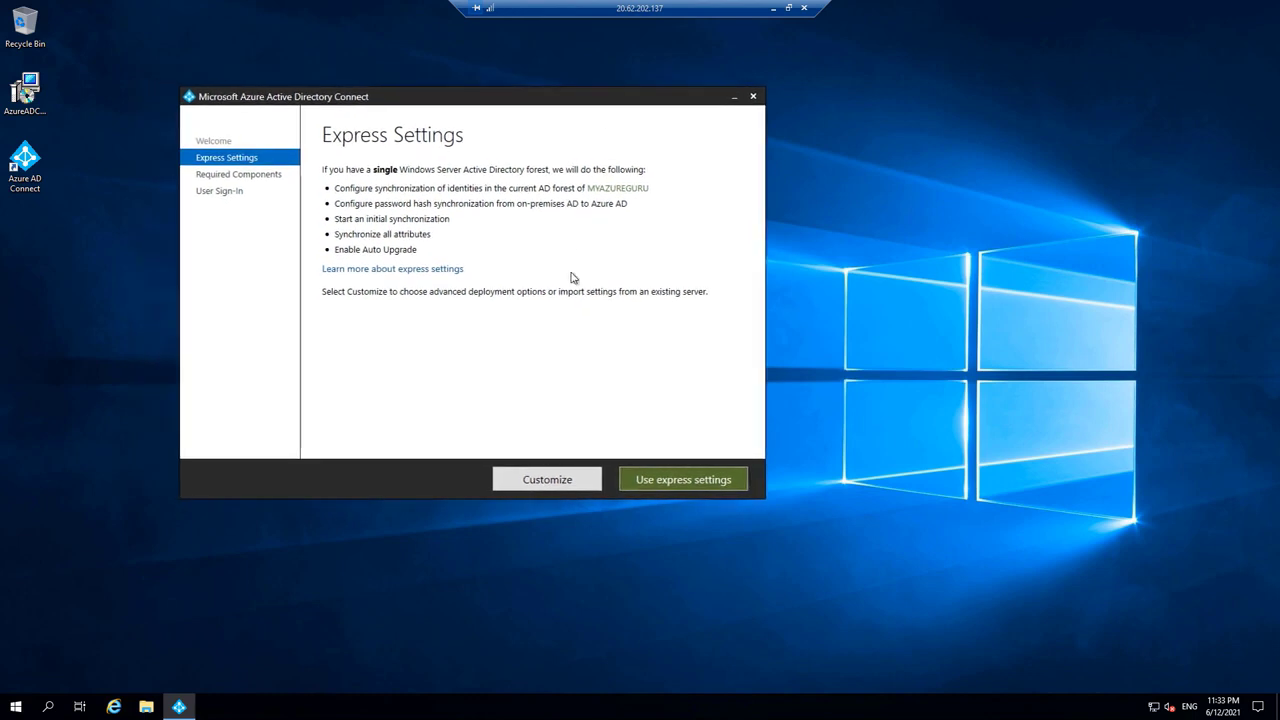
left_click(706, 482)
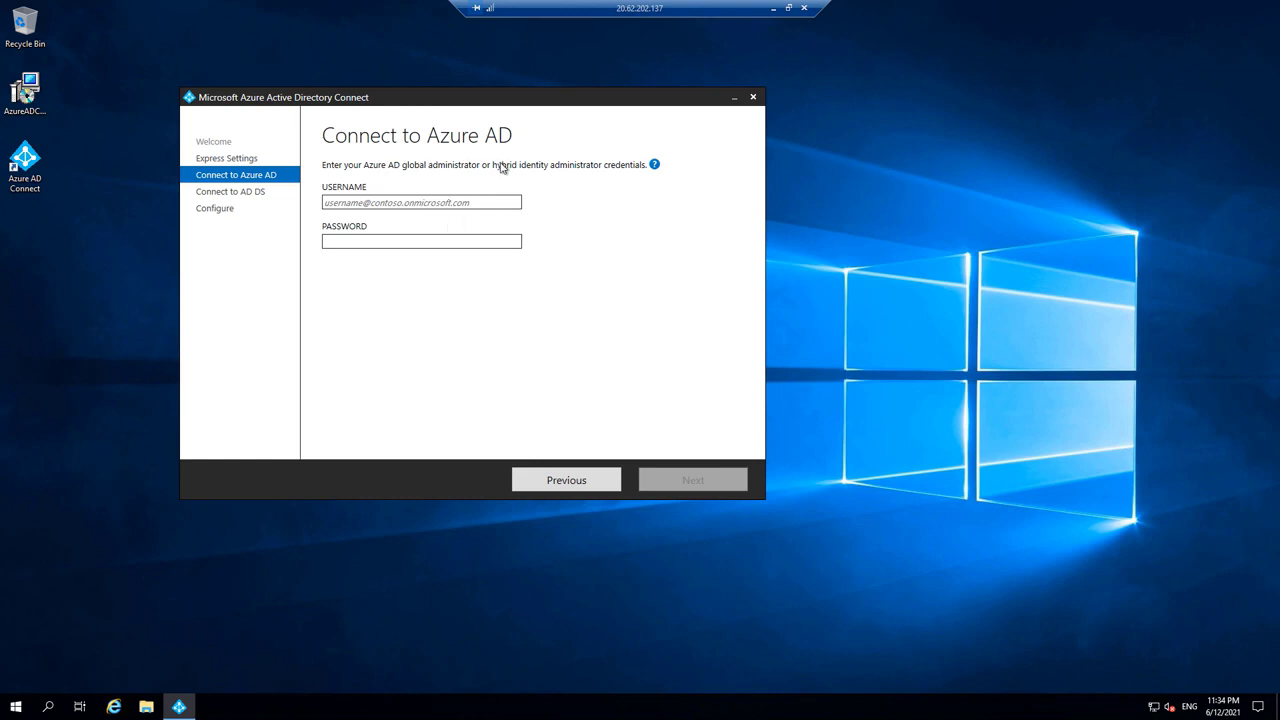
Copy the admin user's sign-in e-mail from their Azure AD profile and return to DC01.
left_click(773, 8)
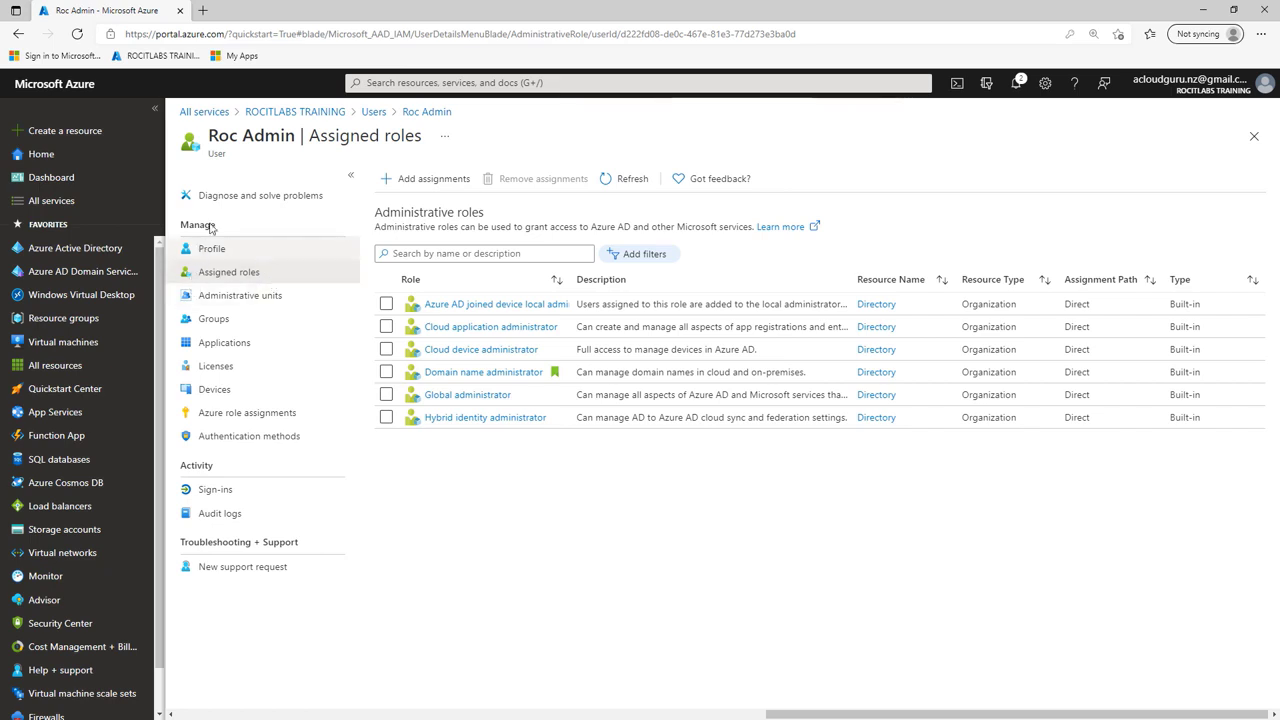
left_click(370, 112)
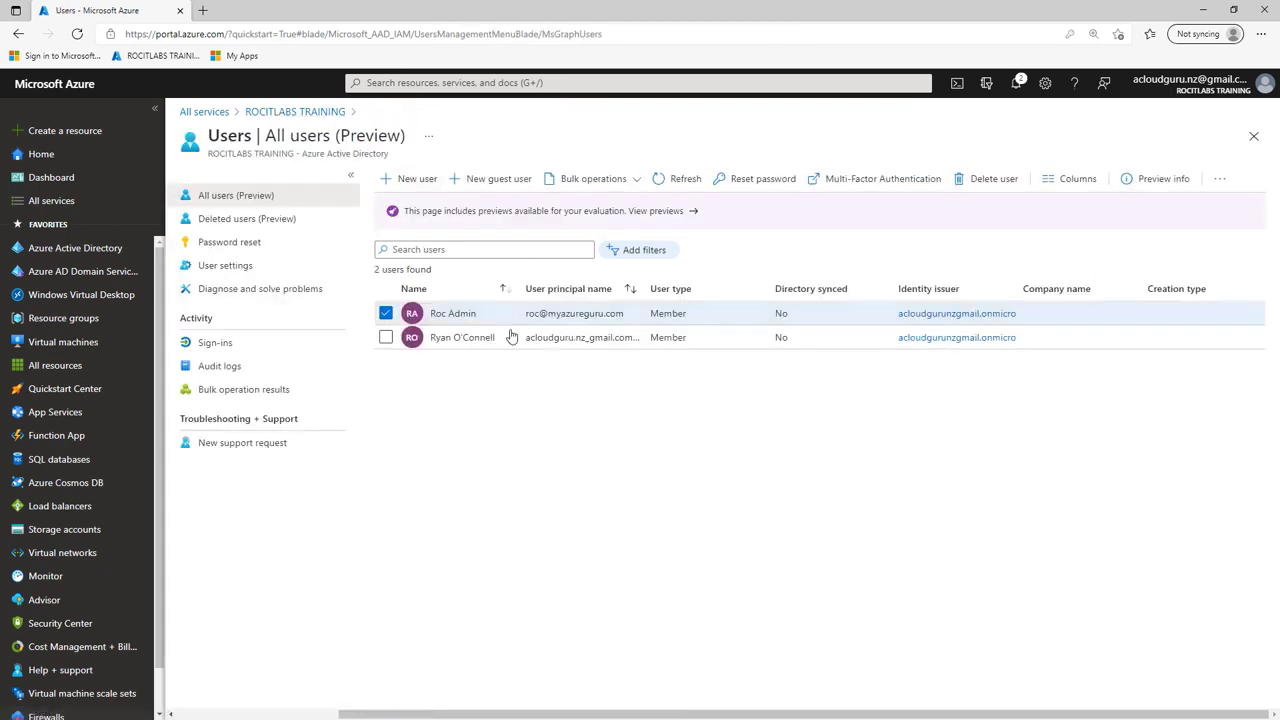
left_click(466, 316)
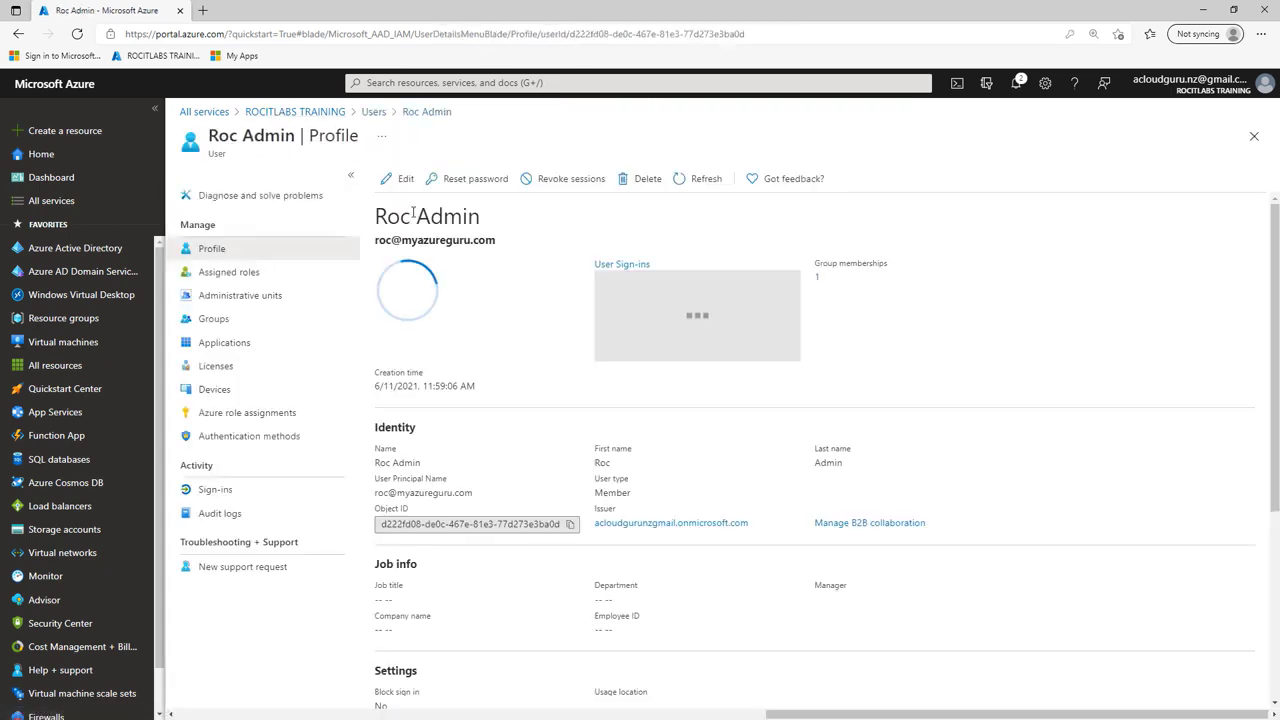
left_click_drag(496, 239, 377, 240)
right_click(393, 235)
left_click(428, 250)
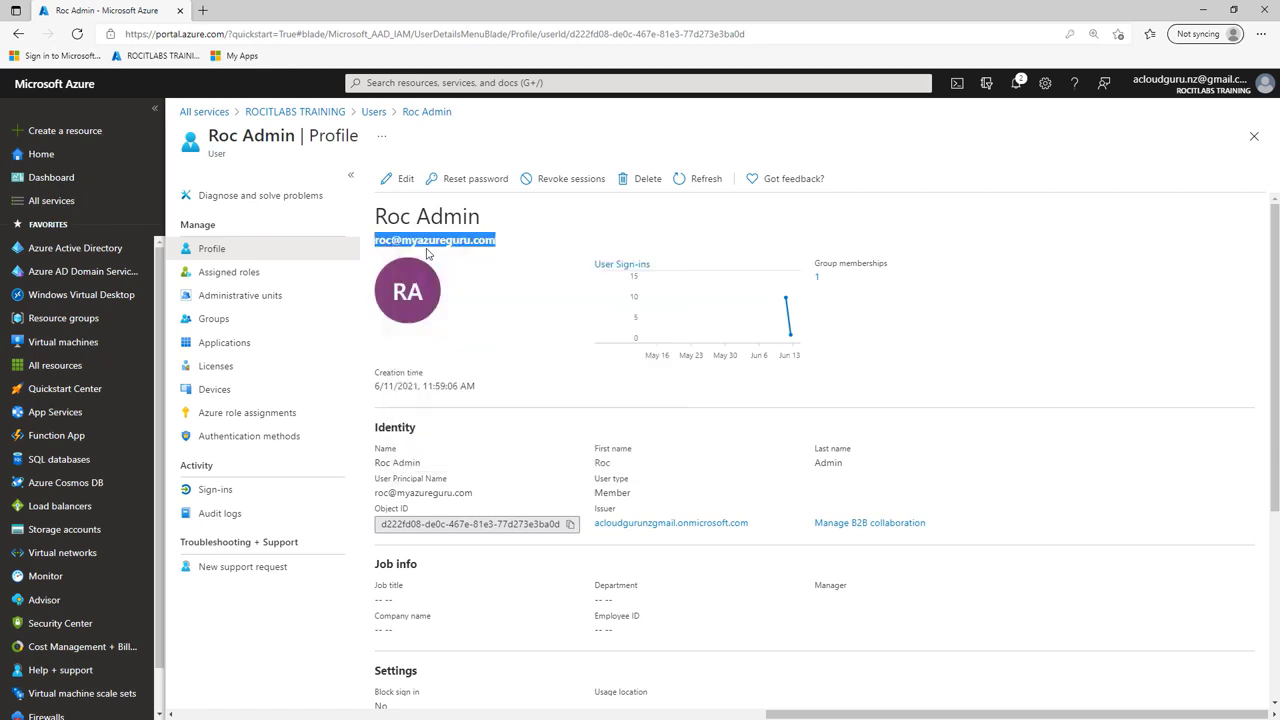
key("alt+Tab")
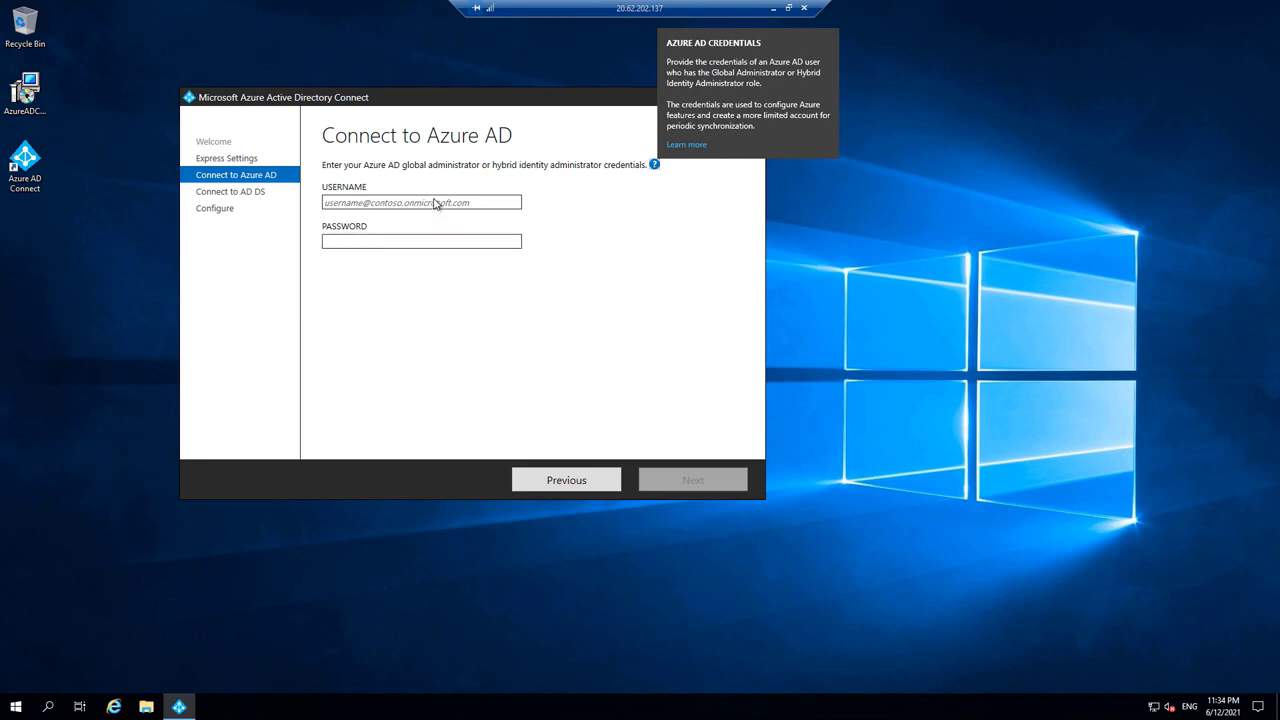
Paste the admin e-mail as USERNAME, enter the account password, and submit the Azure AD credentials.
left_click(435, 202)
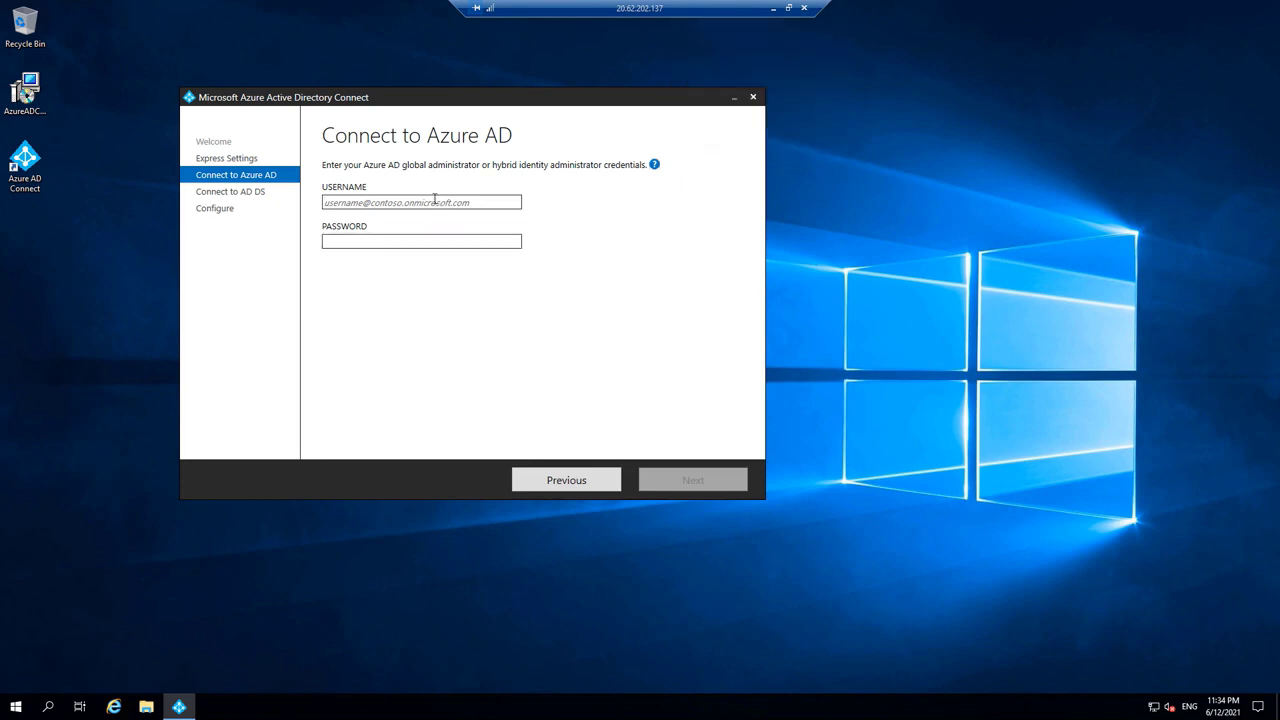
key("ctrl+v")
left_click(408, 239)
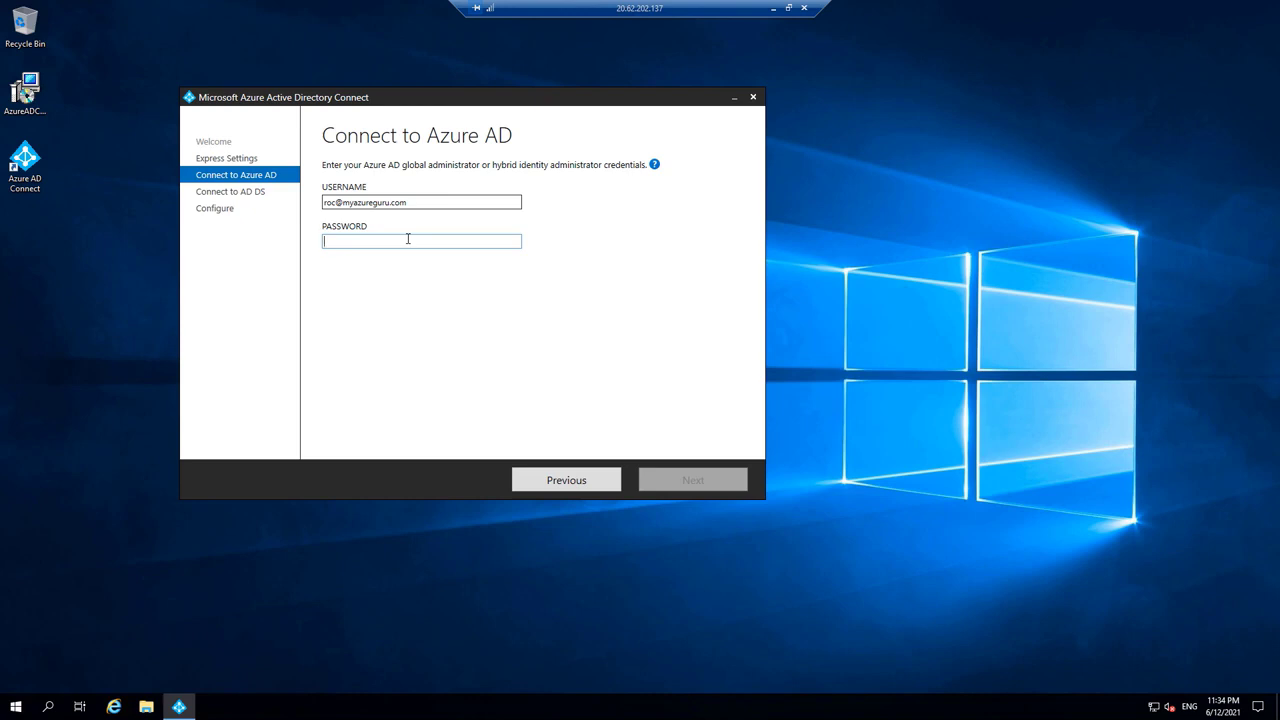
key("Caps_Lock")
type("•")
key("Caps_Lock")
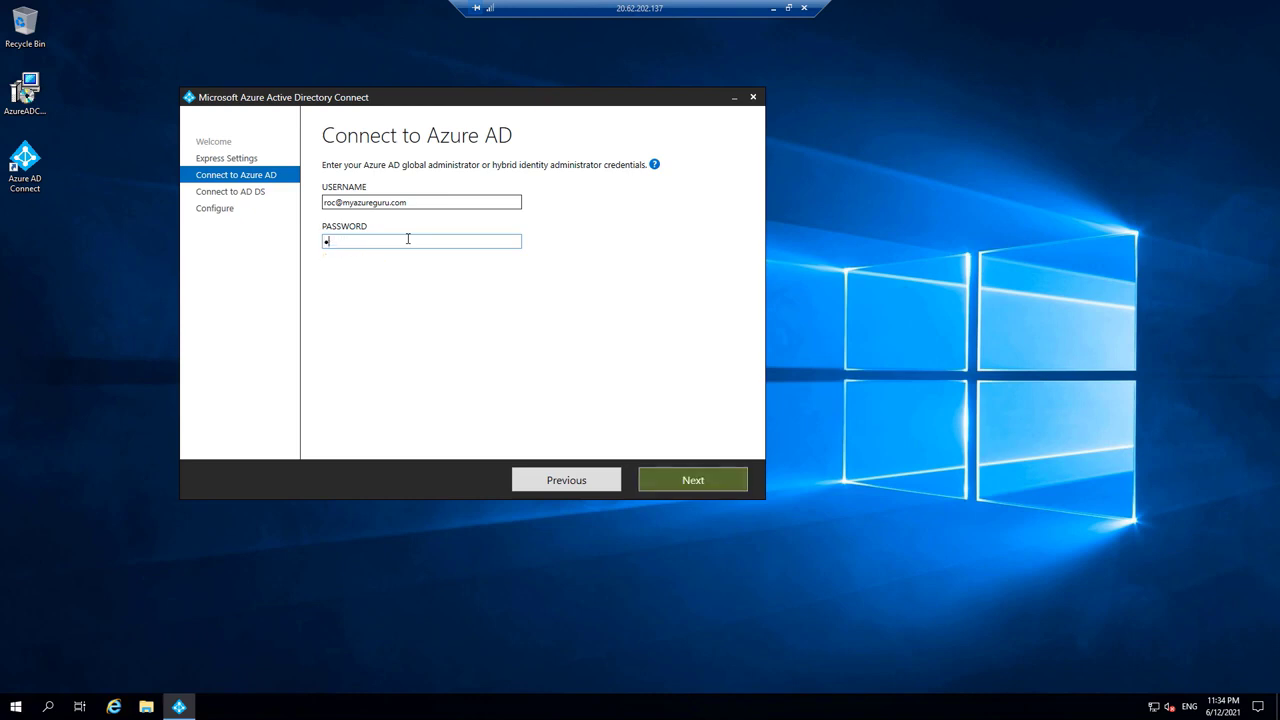
key("BackSpace")
key("Caps_Lock")
type("•")
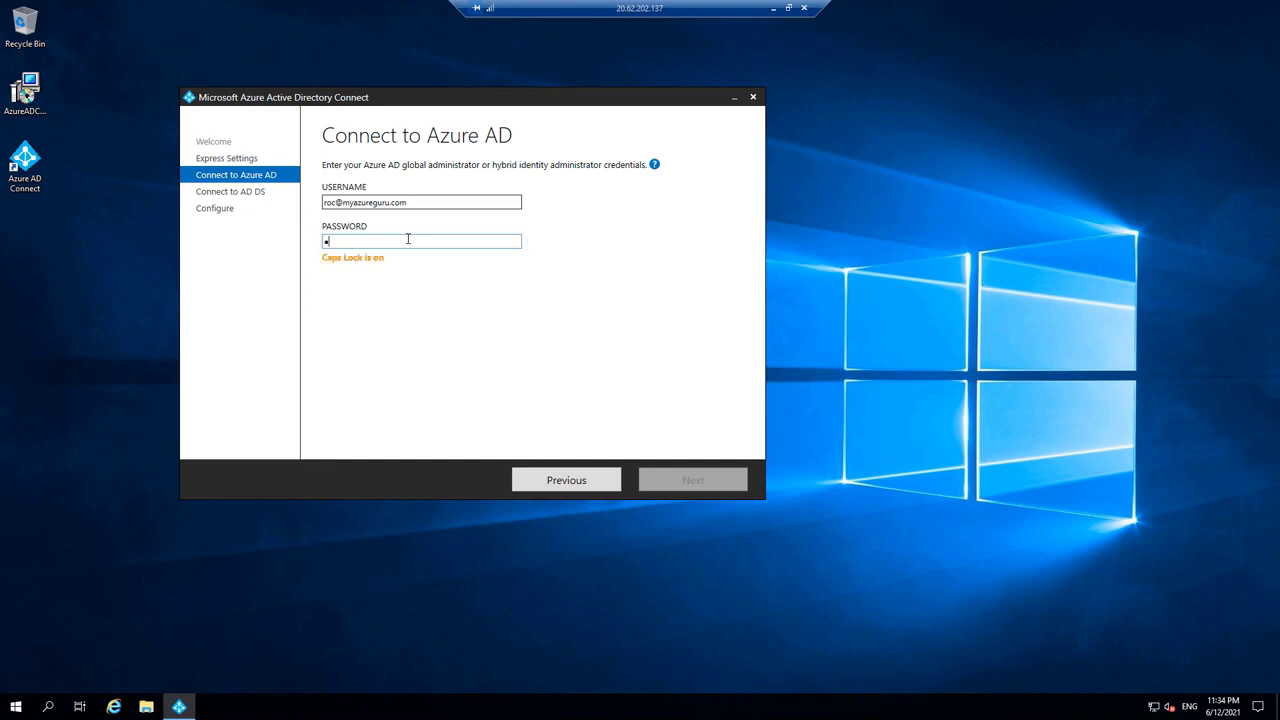
key("Caps_Lock")
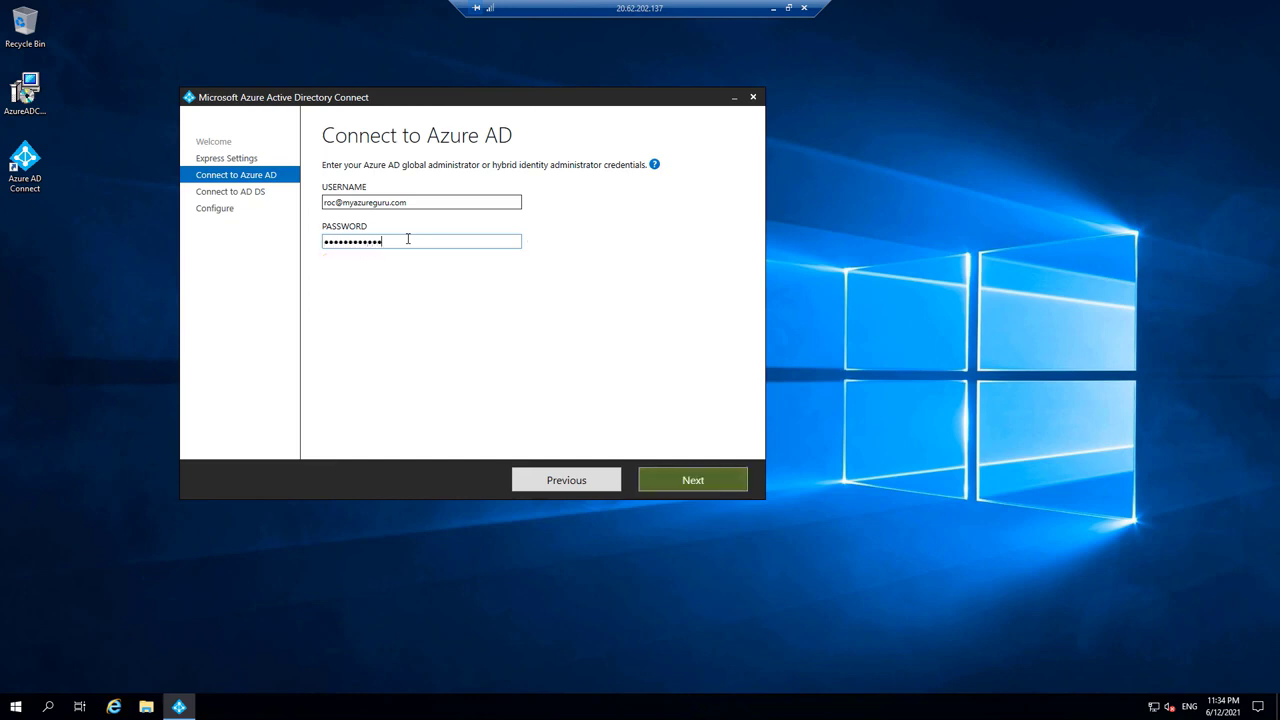
left_click(692, 481)
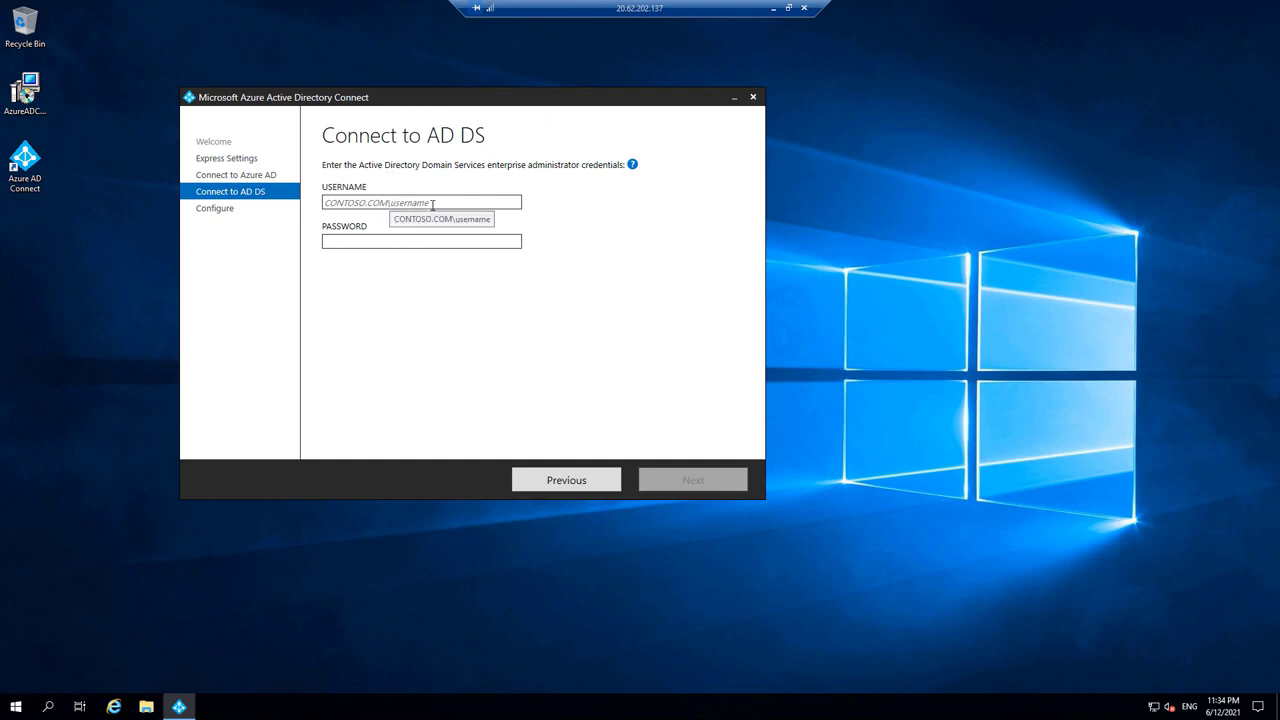
Enter the MYAZUREGURU.COM enterprise admin username (DOMAIN\username) and password, then continue.
left_click(348, 203)
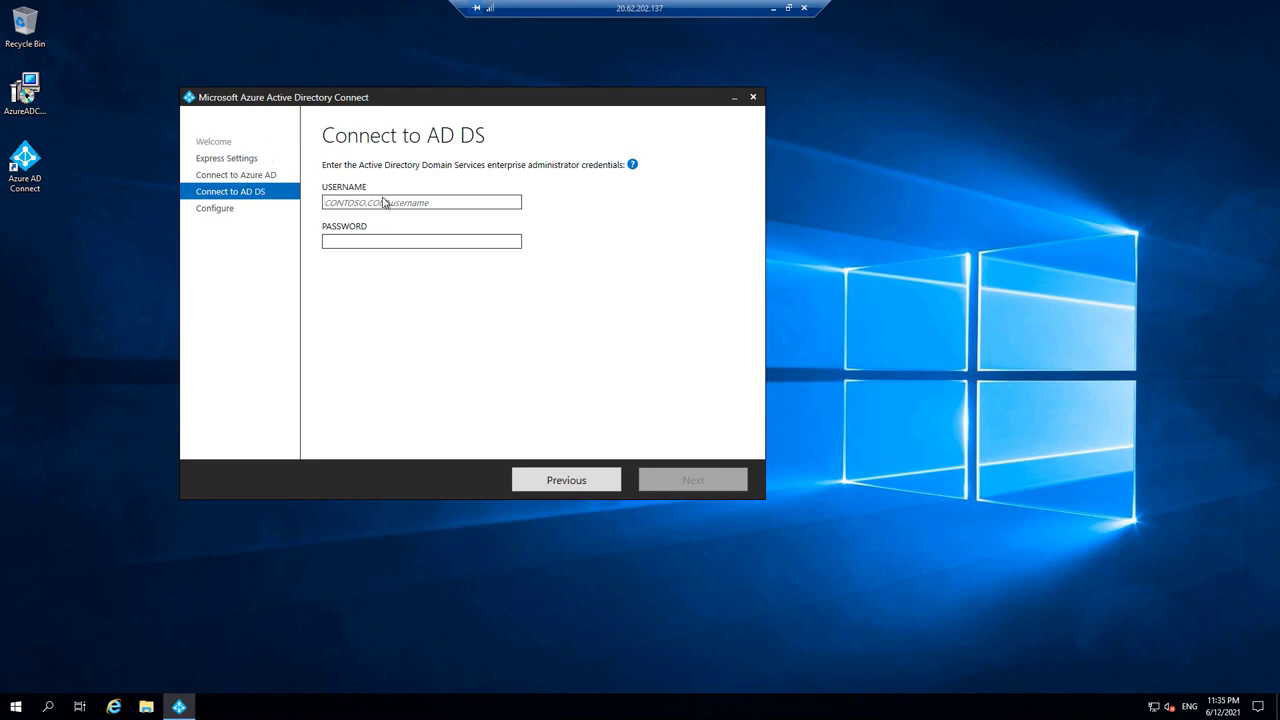
type("m")
type("v")
left_click(394, 240)
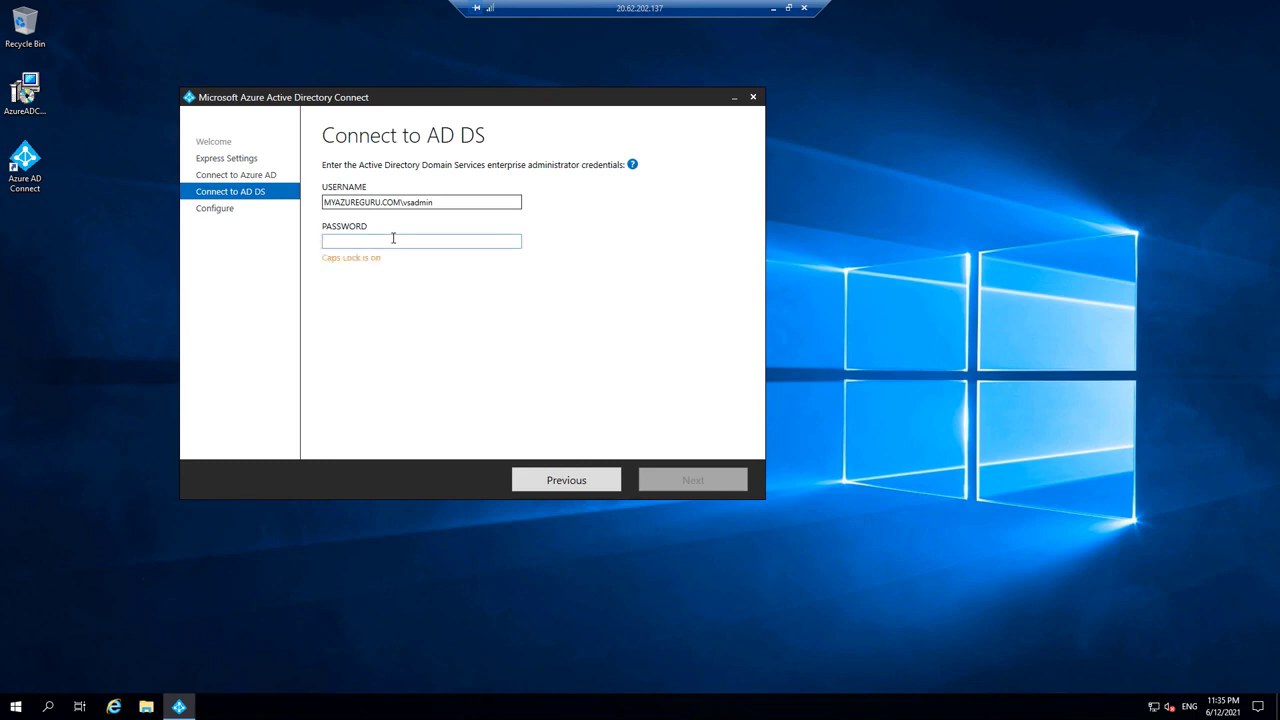
type("*")
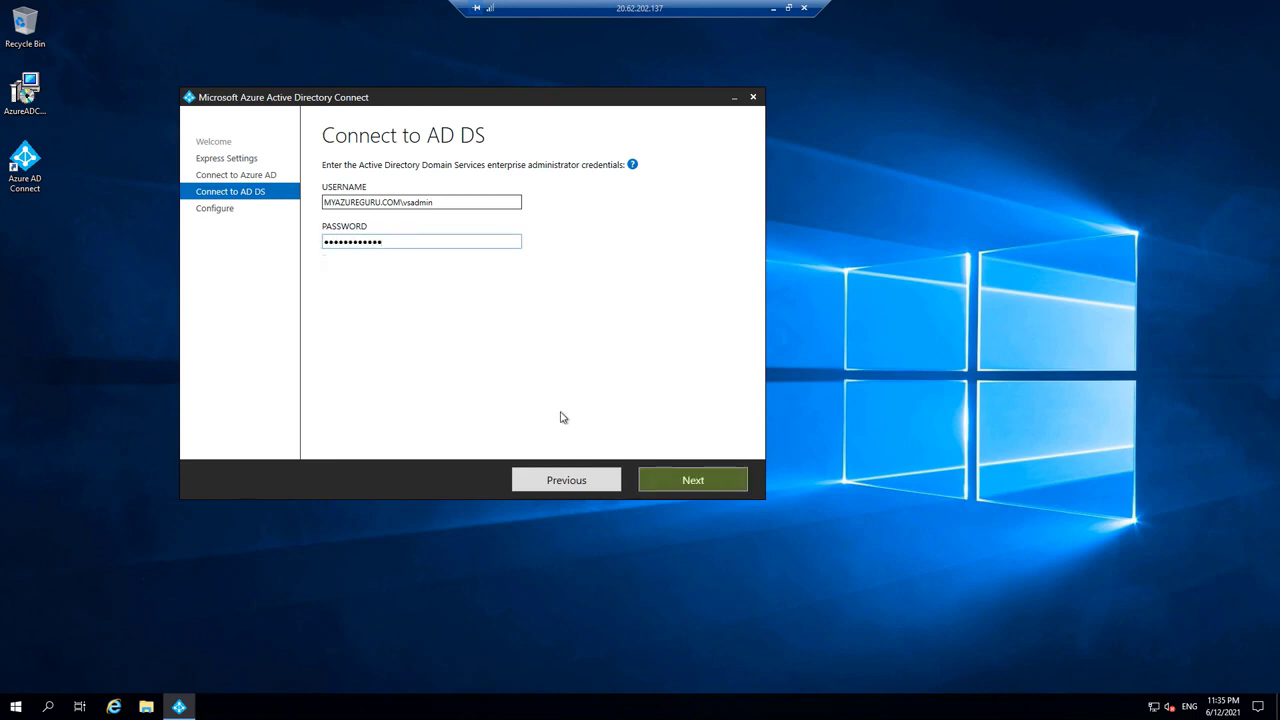
left_click(682, 481)
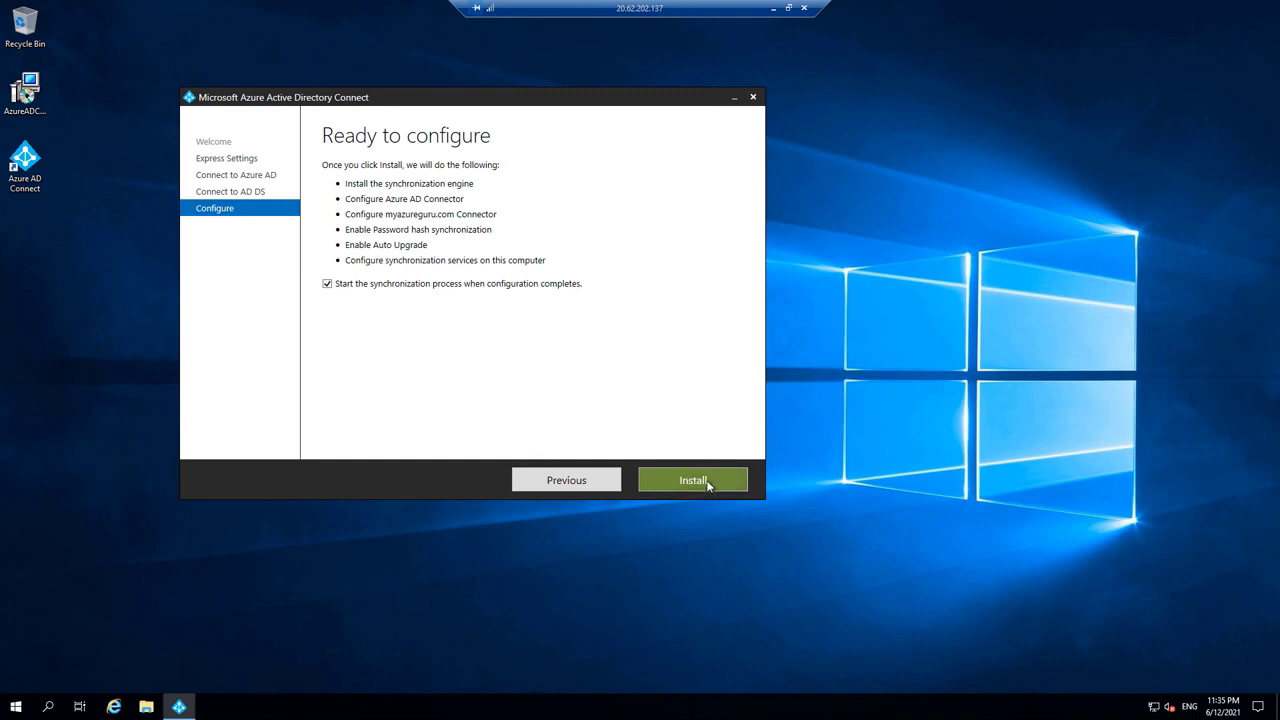
Install with 'Start the synchronization process' ticked and exit once configuration completes.
left_click(707, 484)
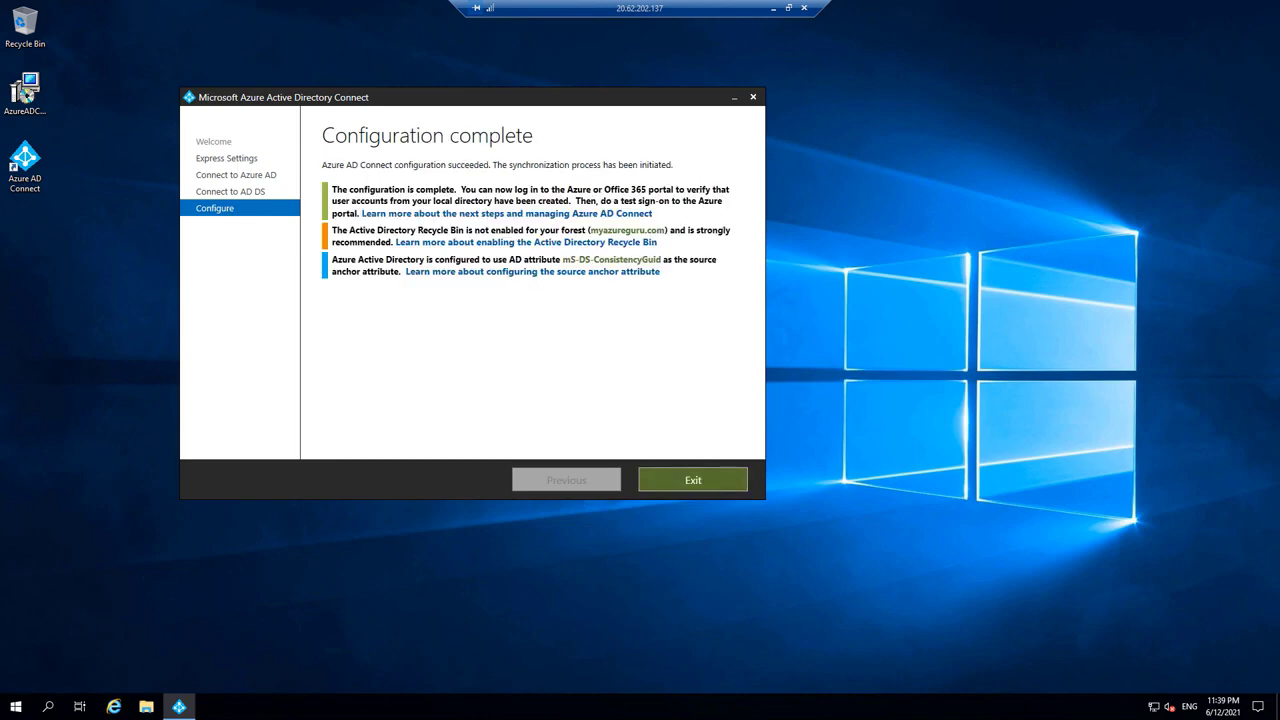
left_click(693, 481)
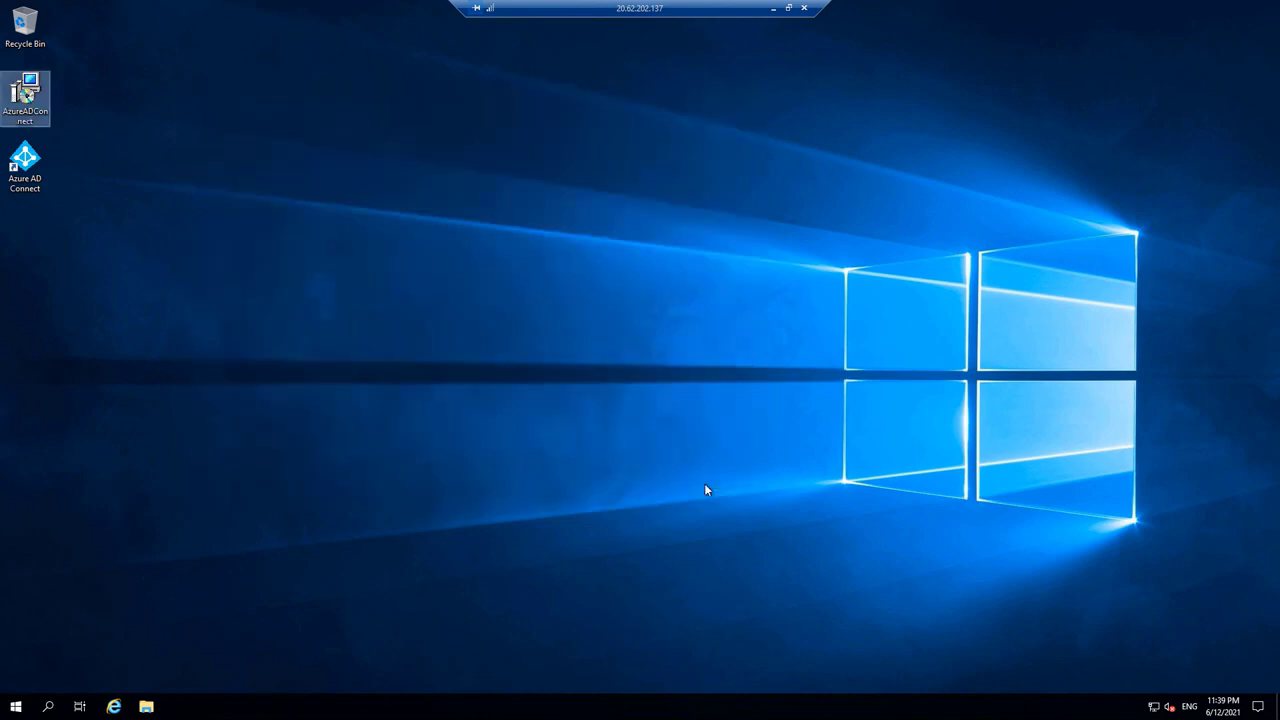
Pin Active Directory Users and Computers to the taskbar from Windows Administrative Tools and launch it.
left_click(15, 706)
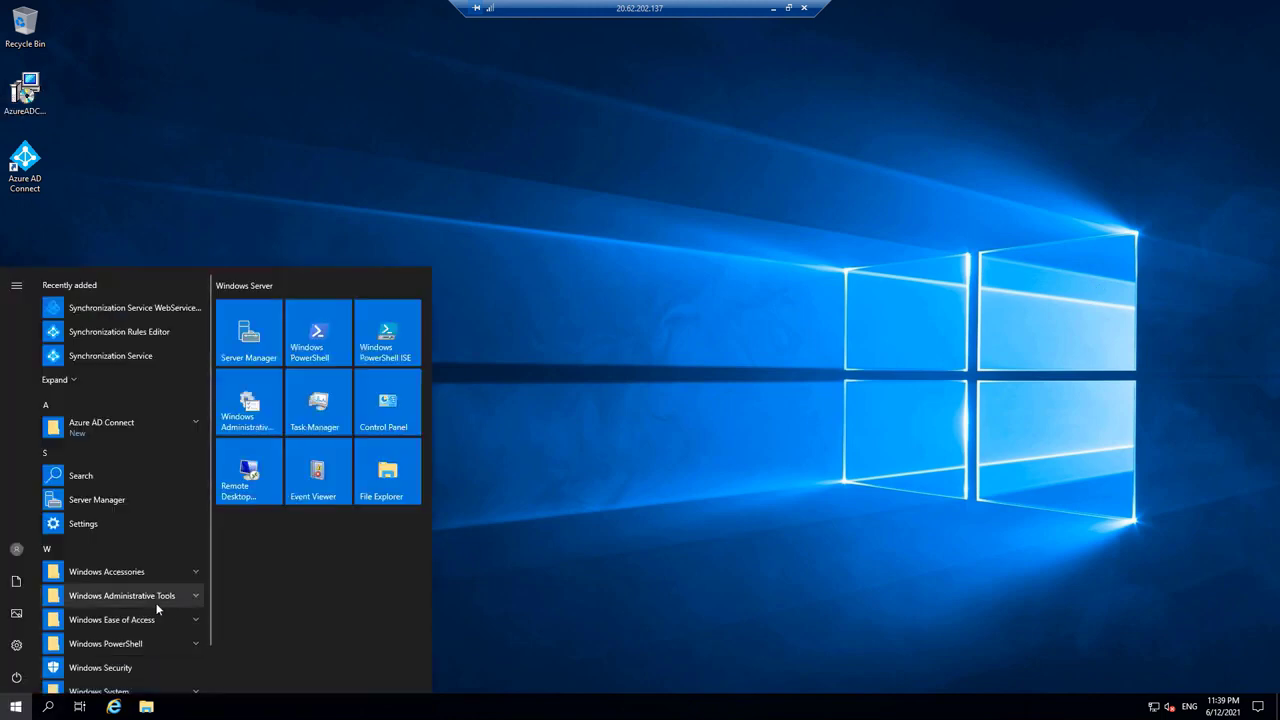
left_click(152, 596)
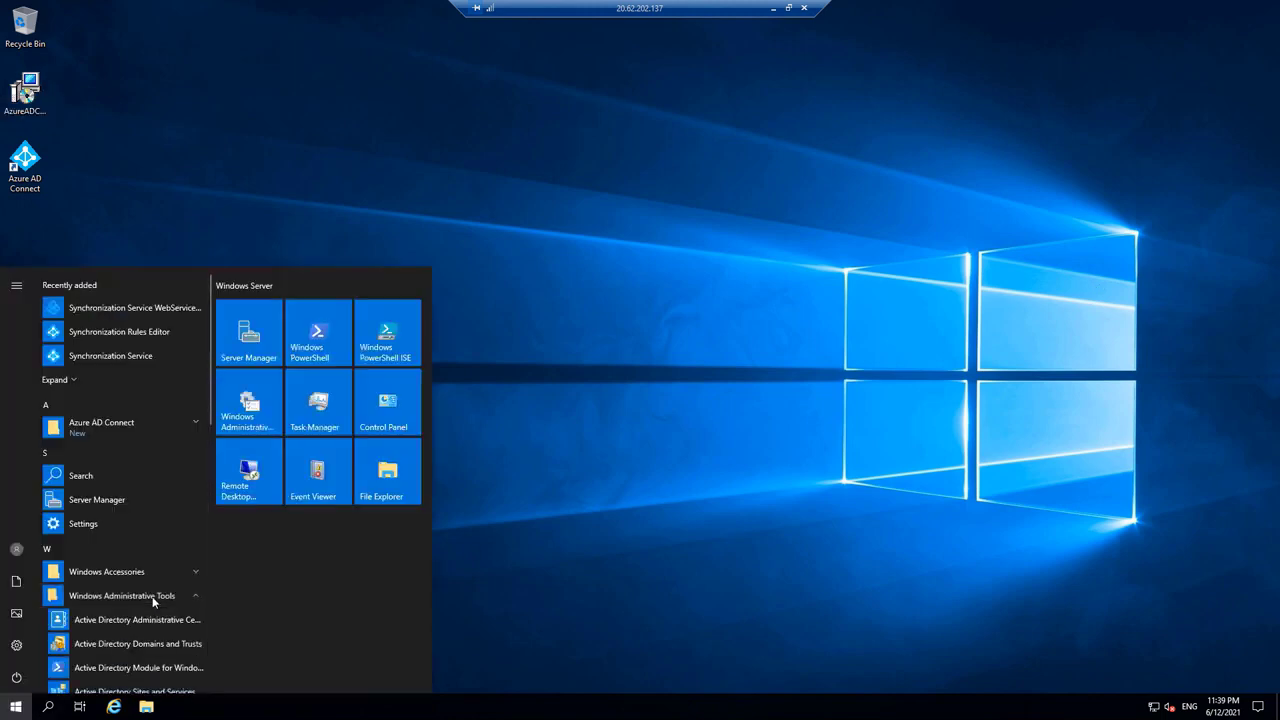
scroll(154, 602, "down", 1)
scroll(155, 606, "down", 2)
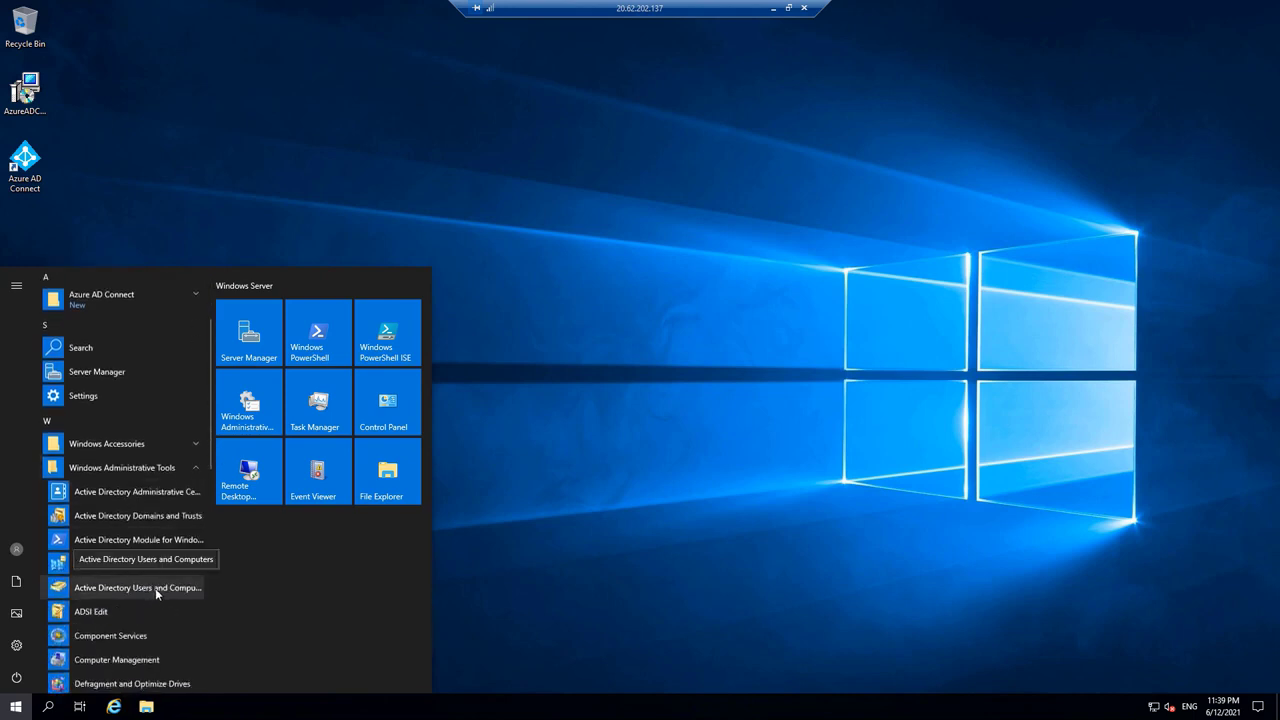
right_click(155, 588)
mouse_move(229, 633)
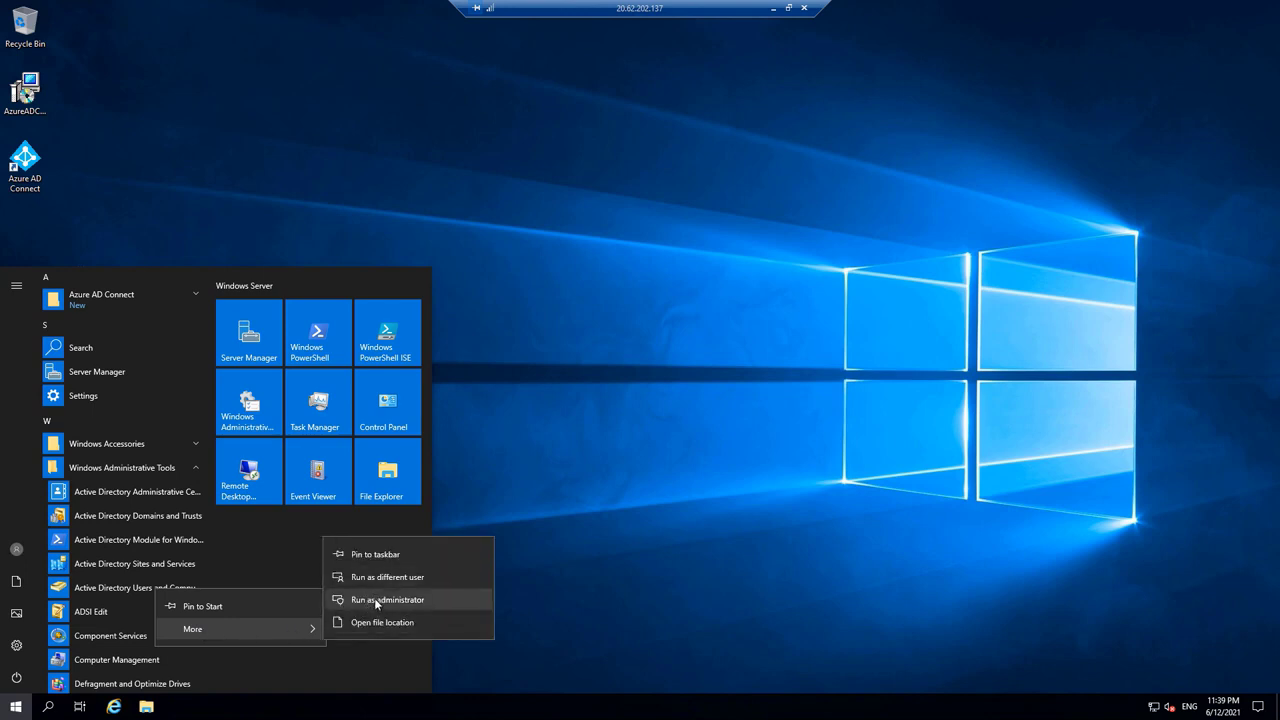
left_click(388, 553)
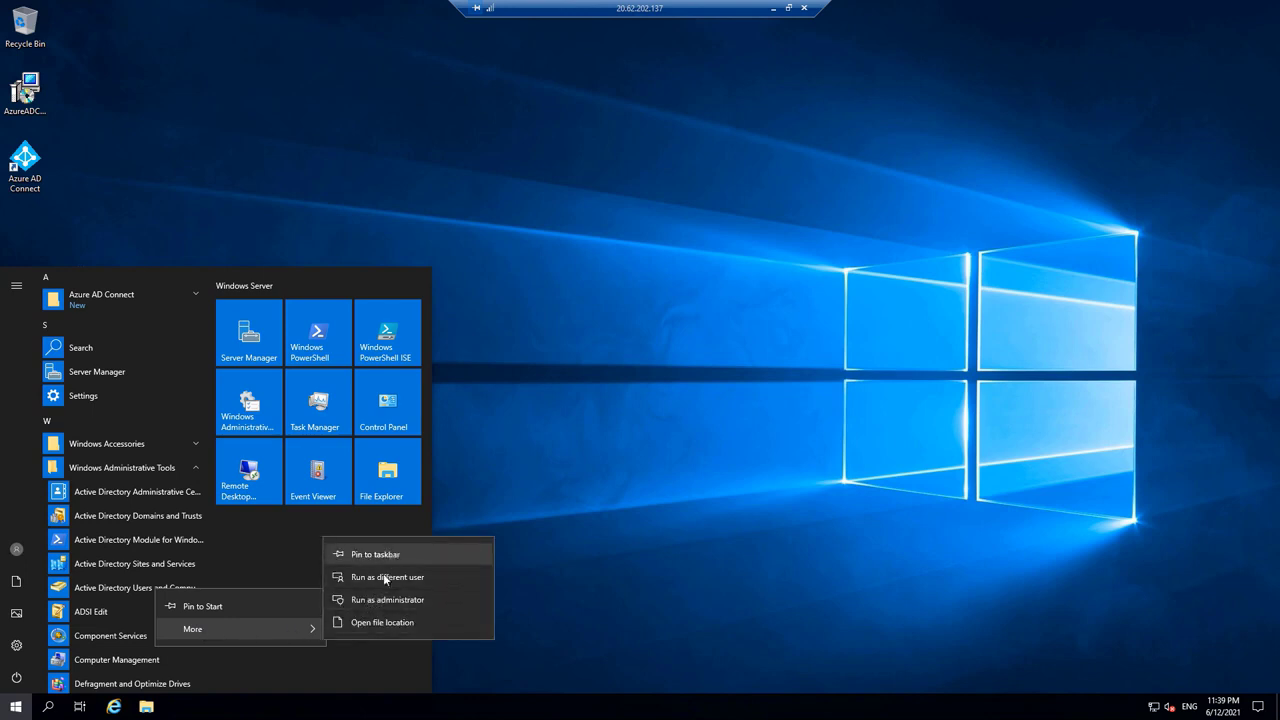
left_click(179, 707)
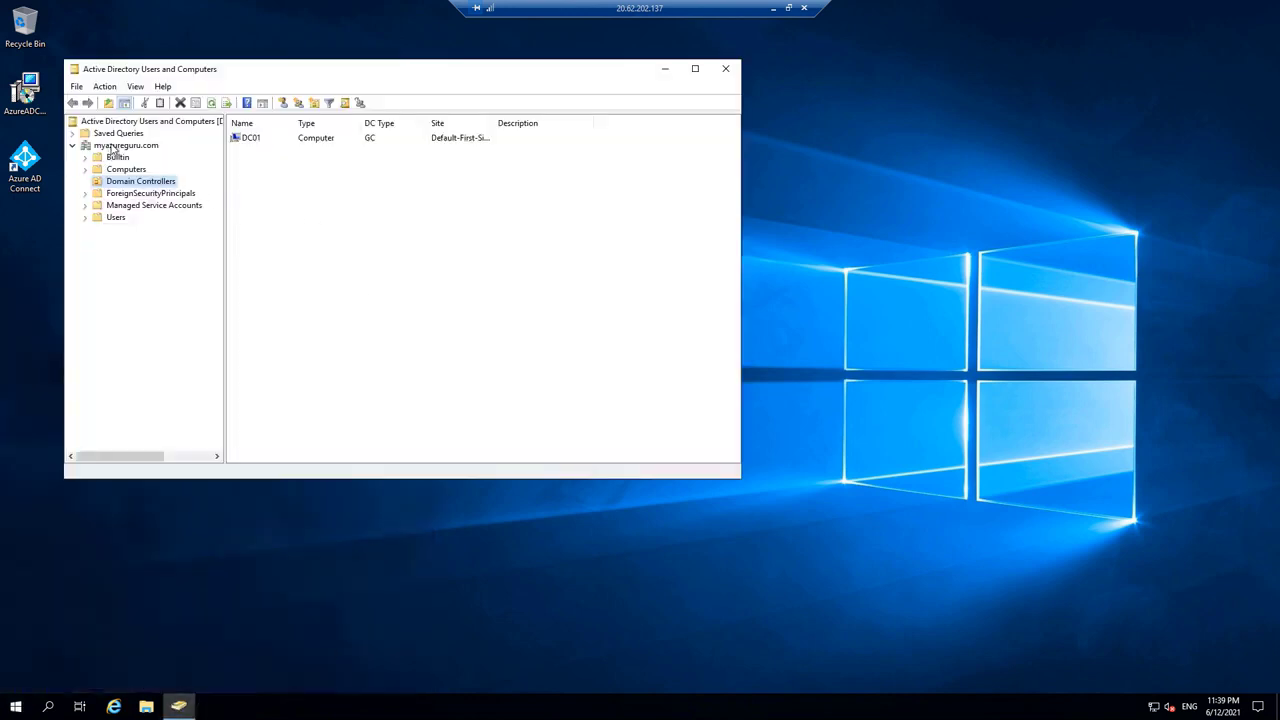
Add organizational unit Sales under myazureguru.com with accidental-deletion protection unchecked.
right_click(113, 147)
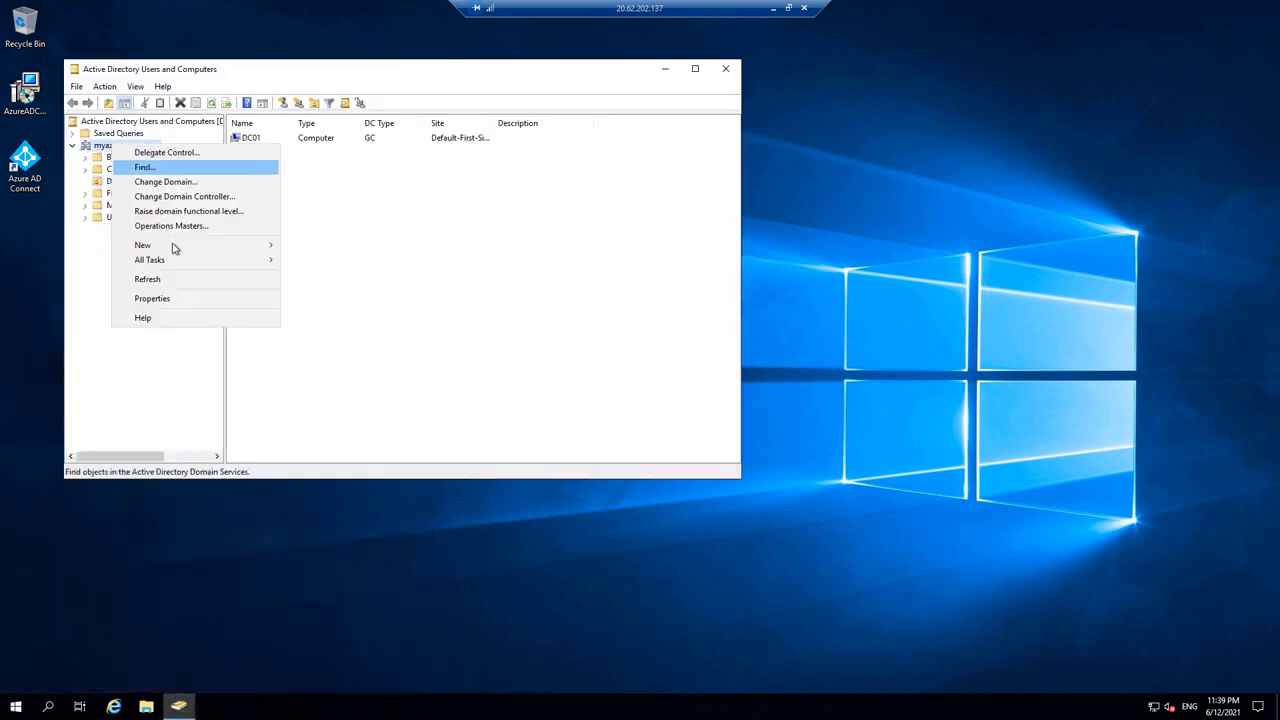
mouse_move(175, 250)
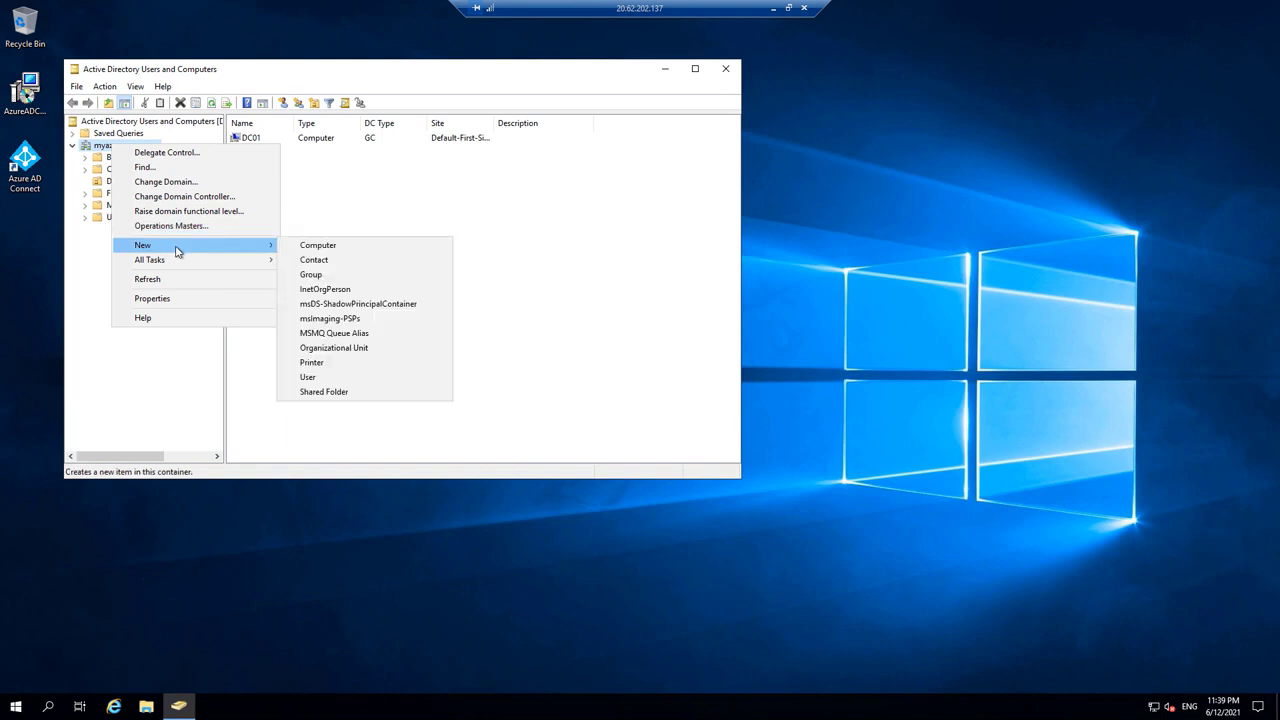
left_click(329, 347)
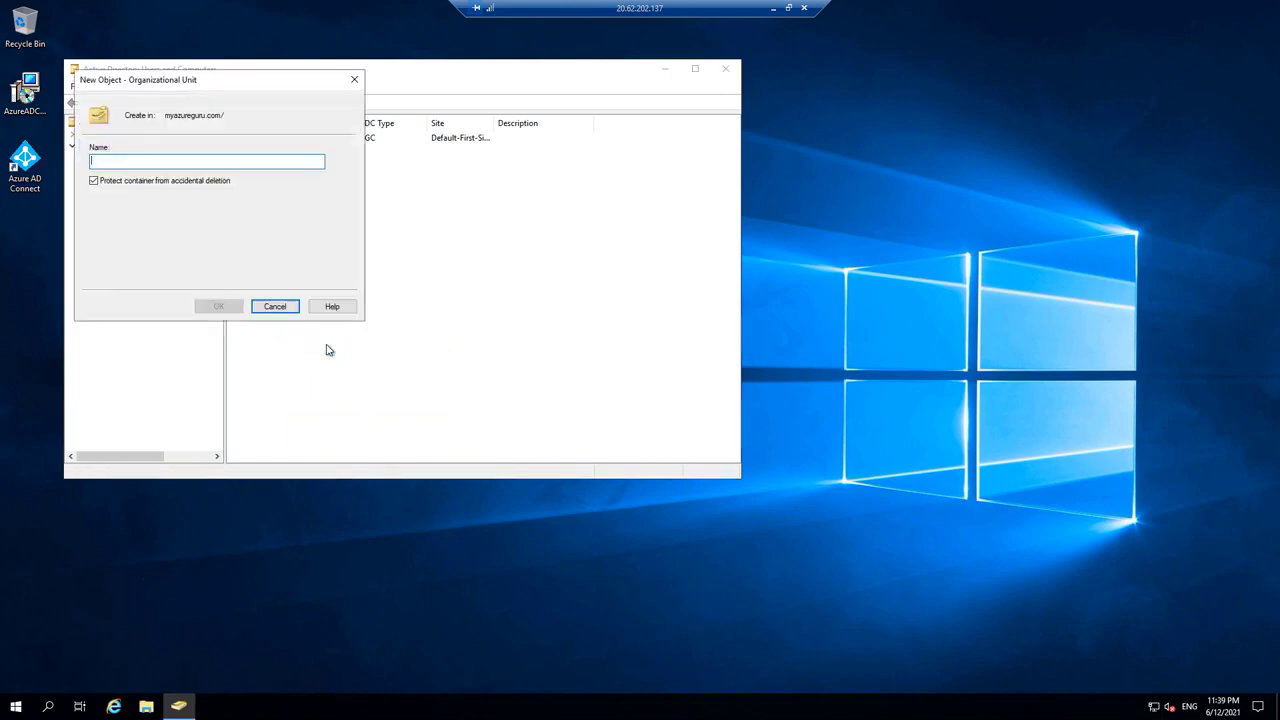
left_click(93, 181)
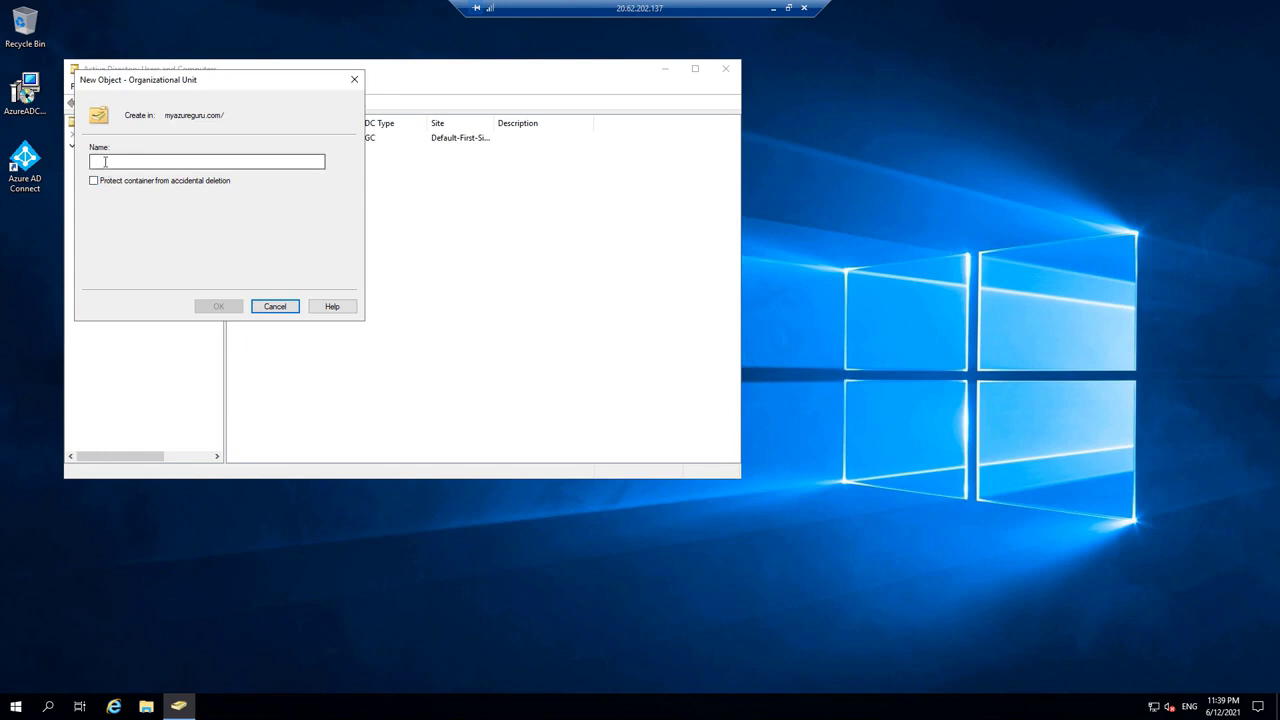
left_click(105, 161)
type("Sales")
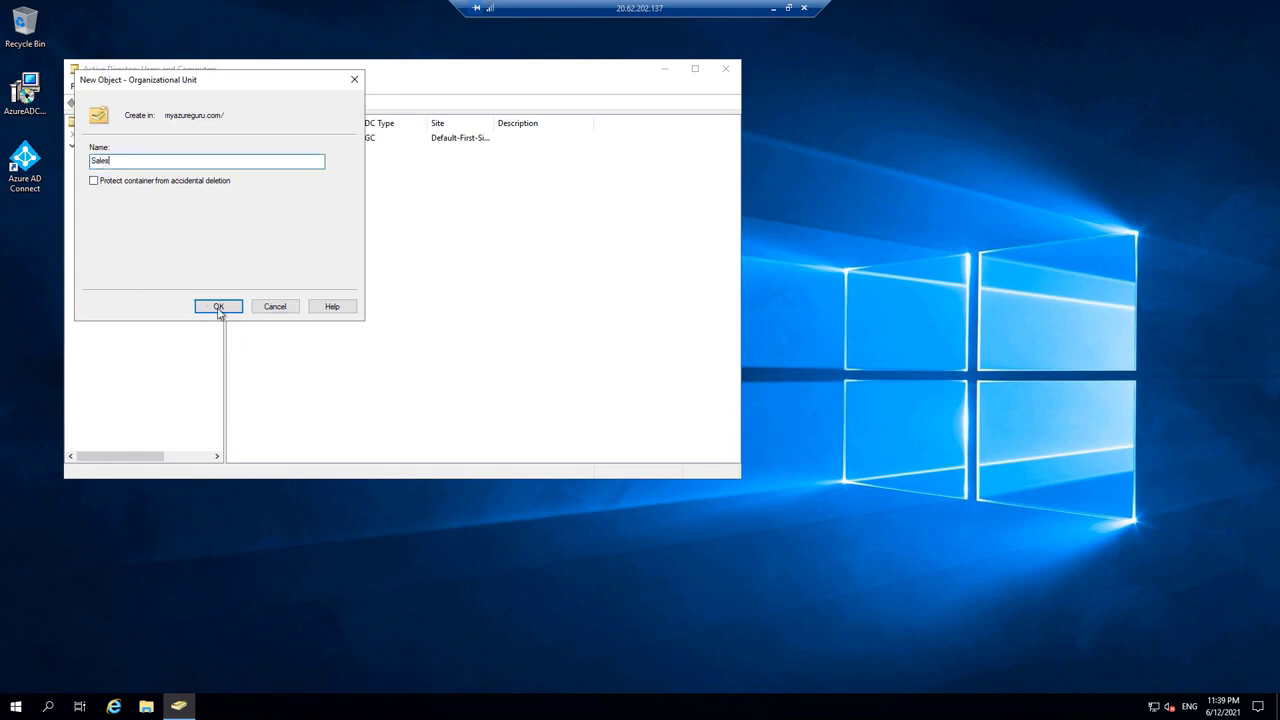
left_click(219, 307)
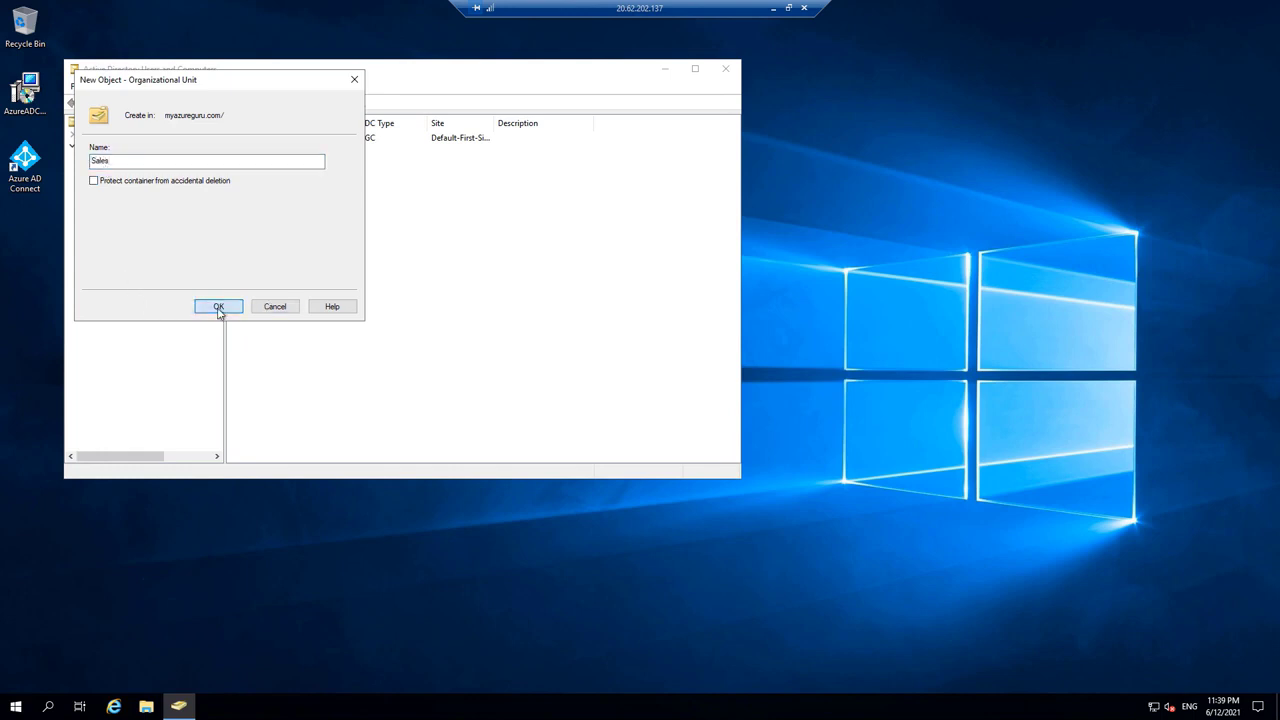
right_click(285, 220)
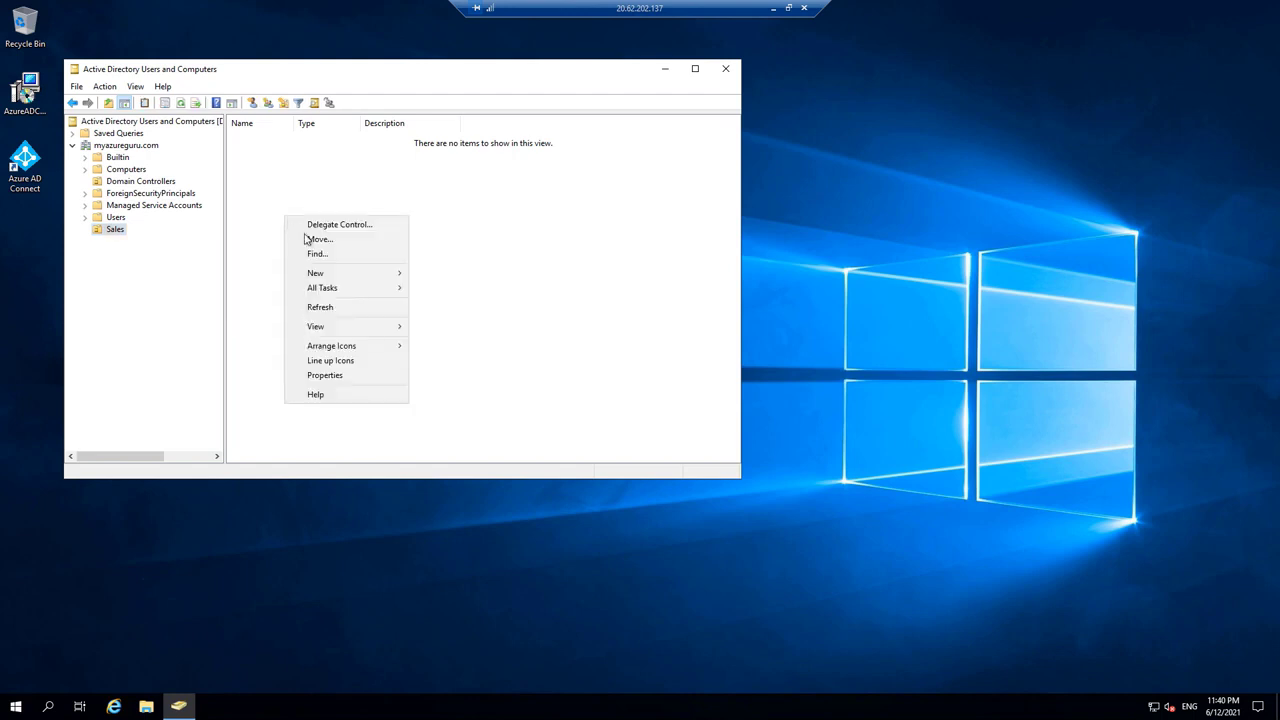
mouse_move(341, 277)
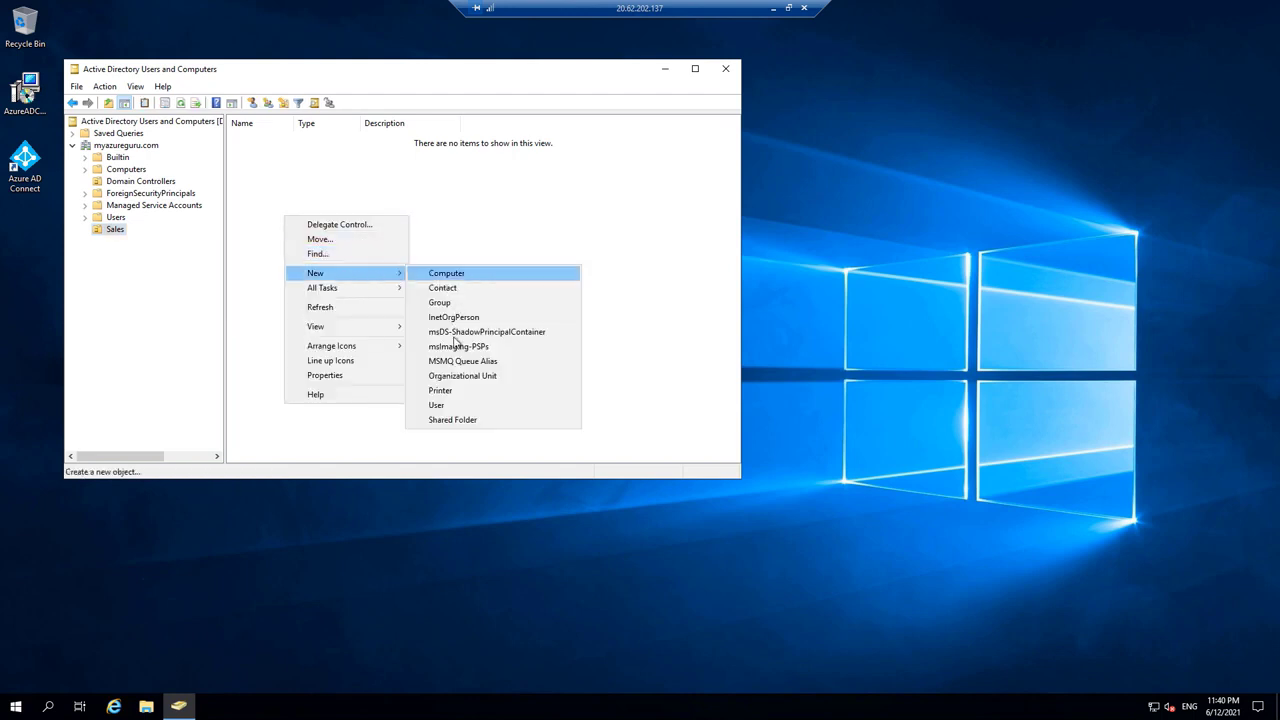
Create the first Sales user with first, last and logon names and a confirmed password.
left_click(455, 406)
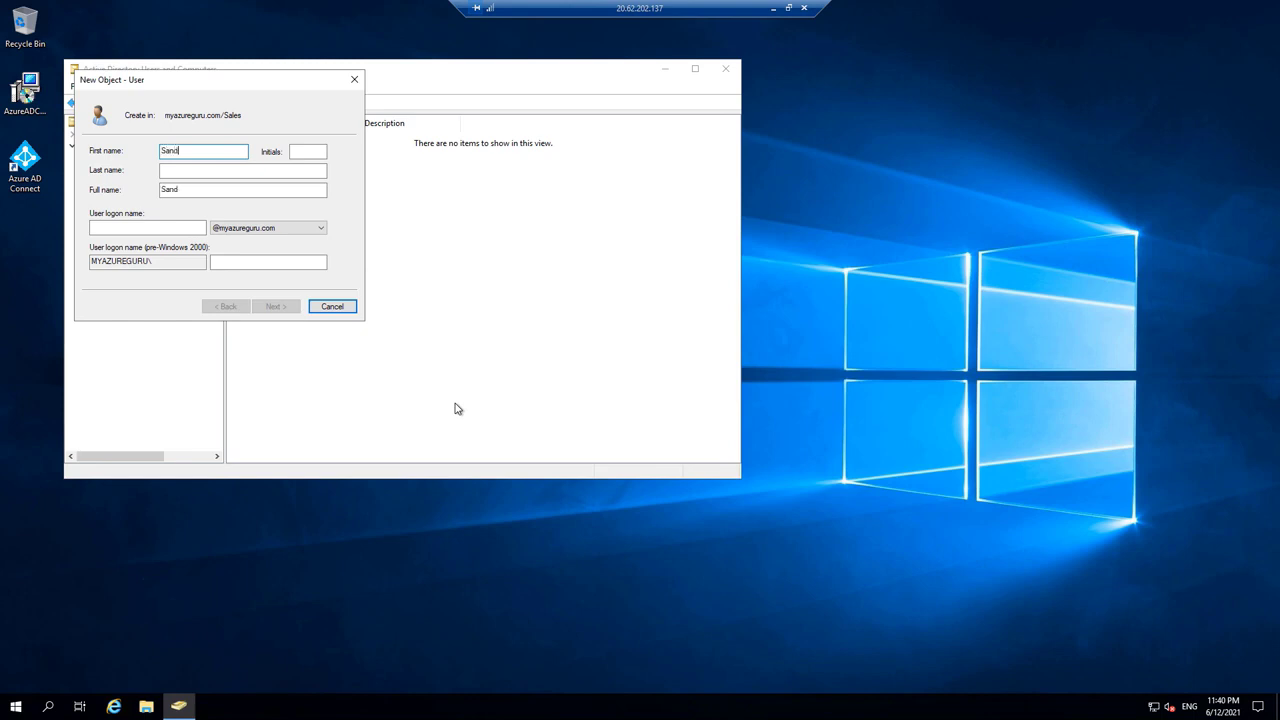
left_click(193, 170)
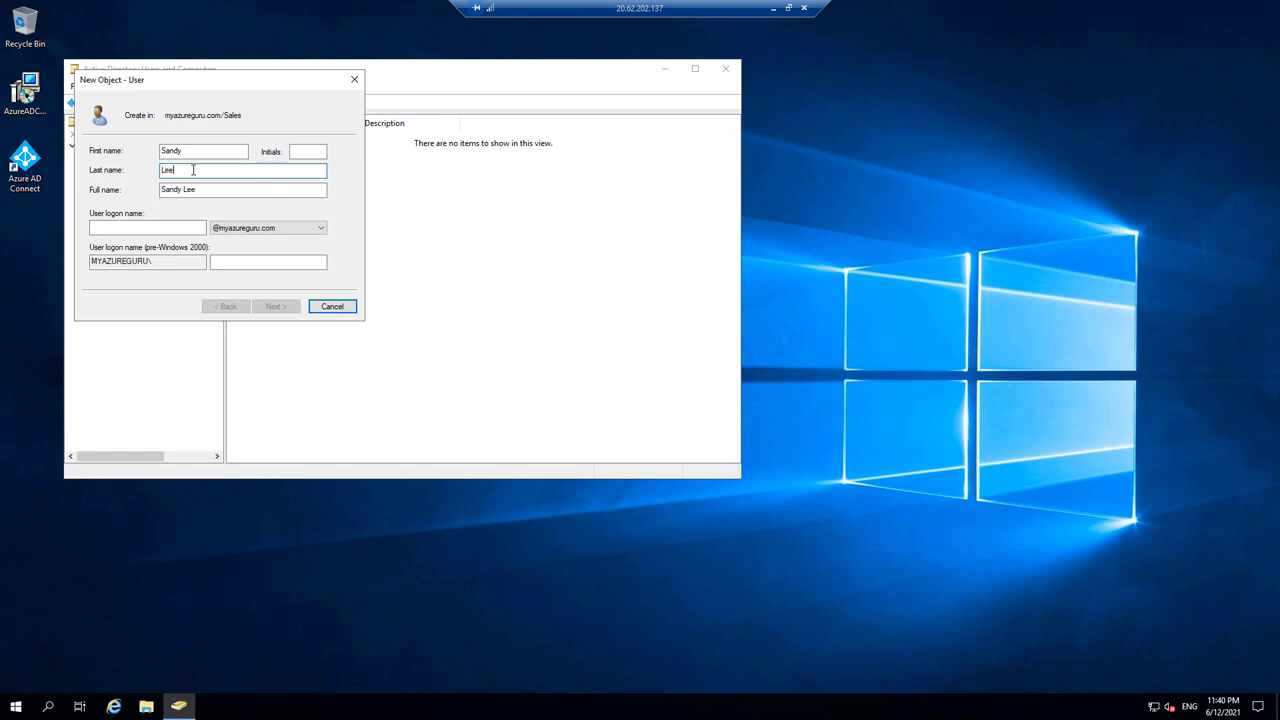
left_click(137, 227)
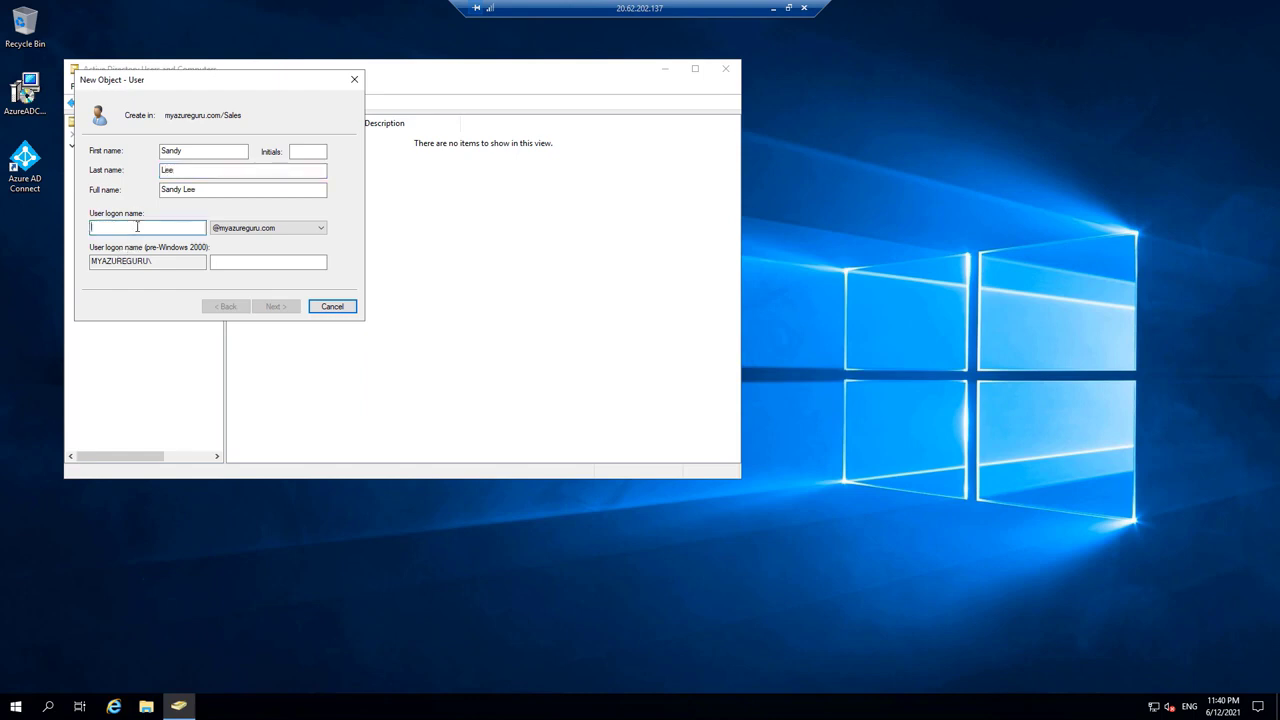
type("sandyl")
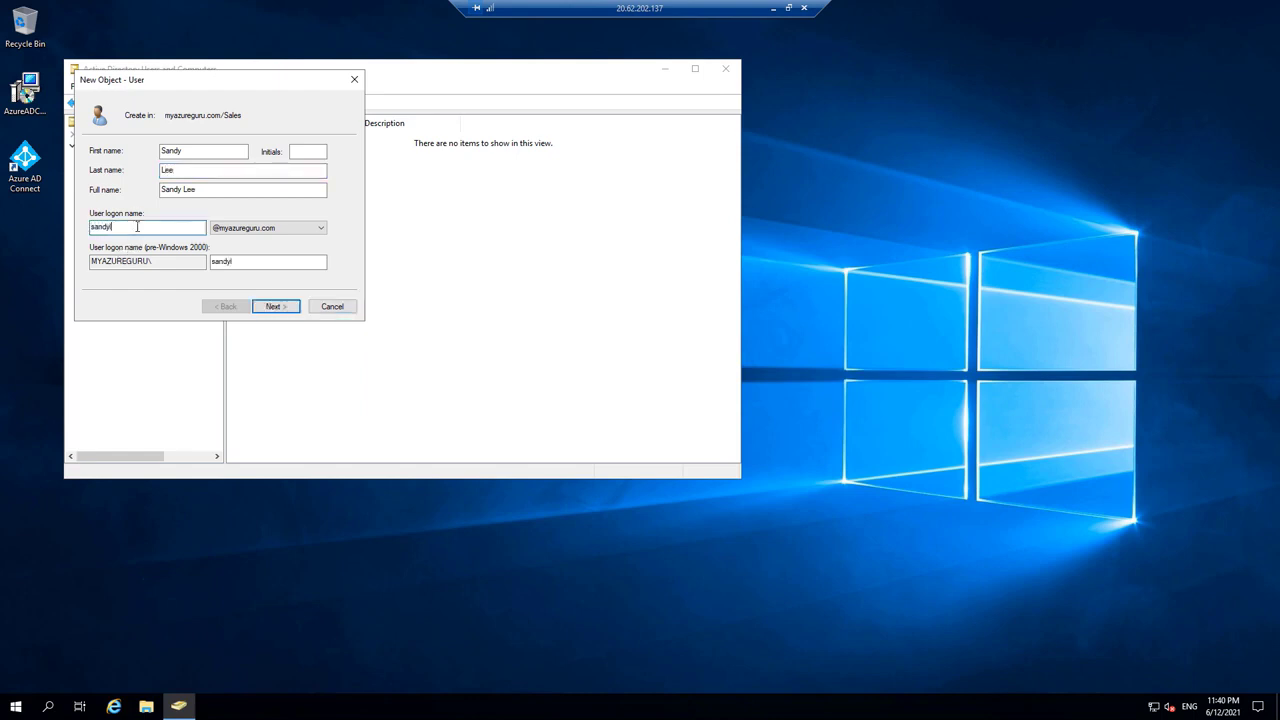
left_click(287, 306)
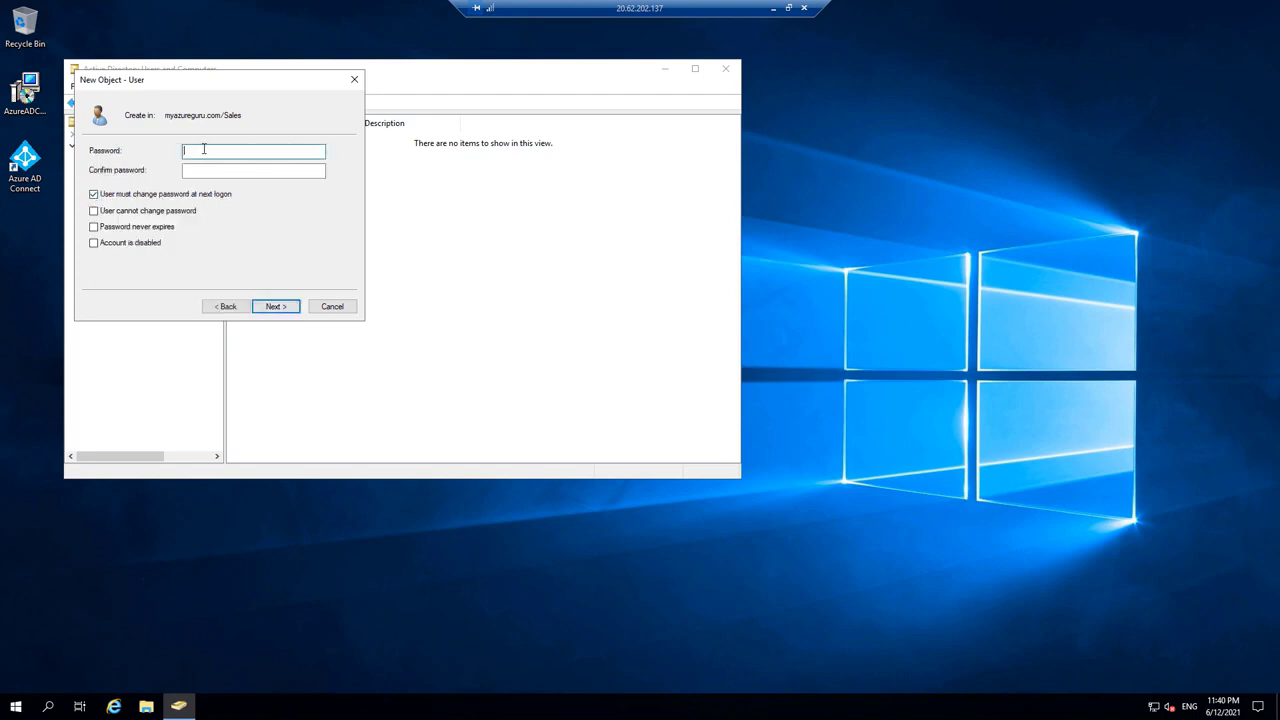
type("P")
left_click(209, 171)
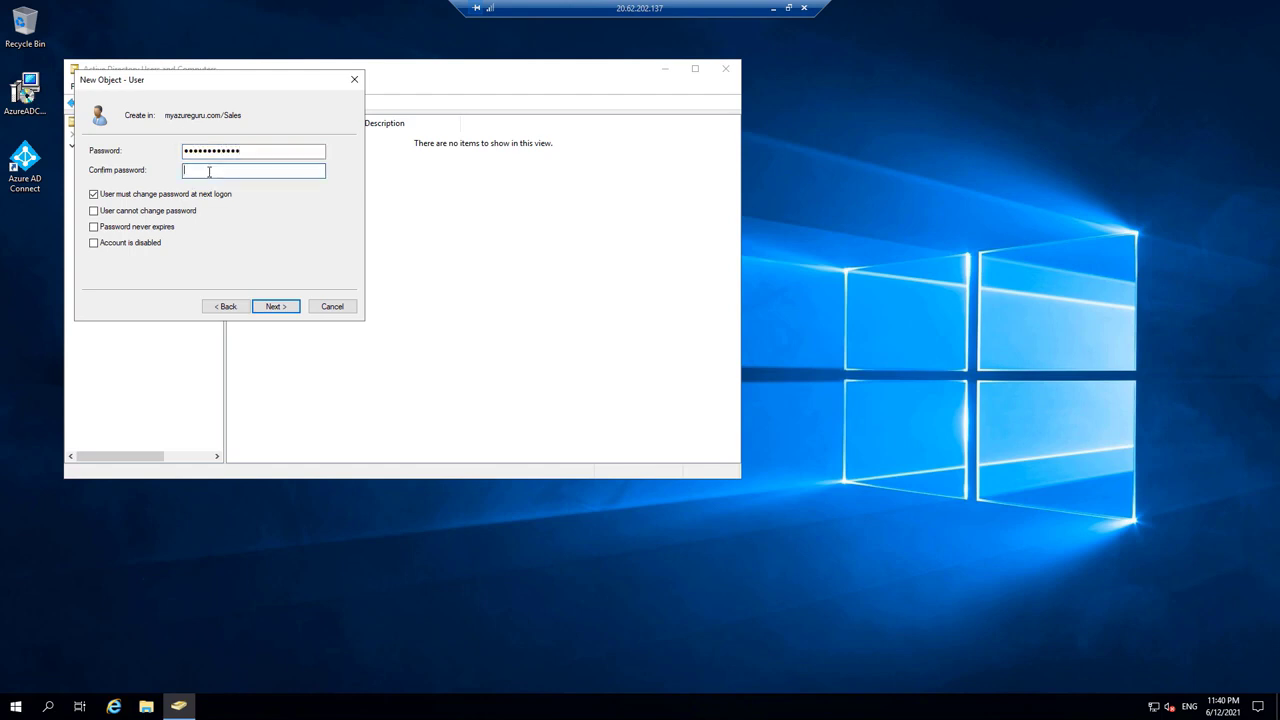
type("P")
left_click(276, 308)
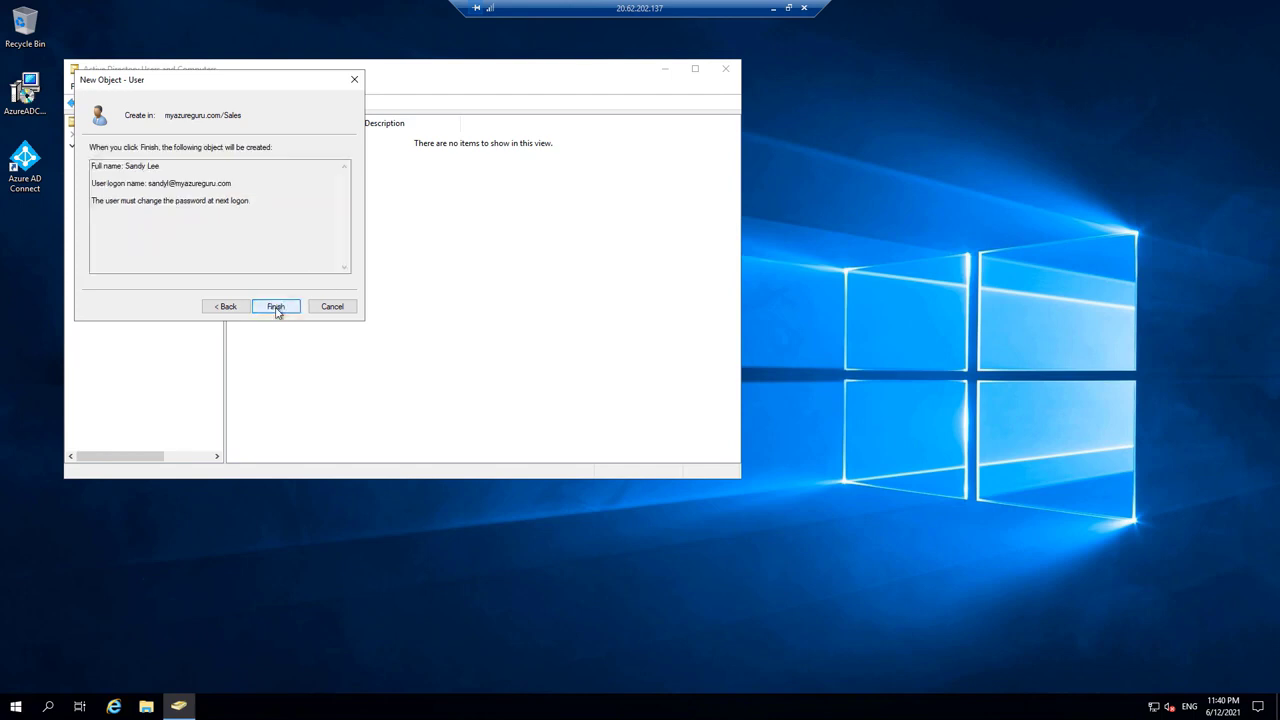
left_click(276, 307)
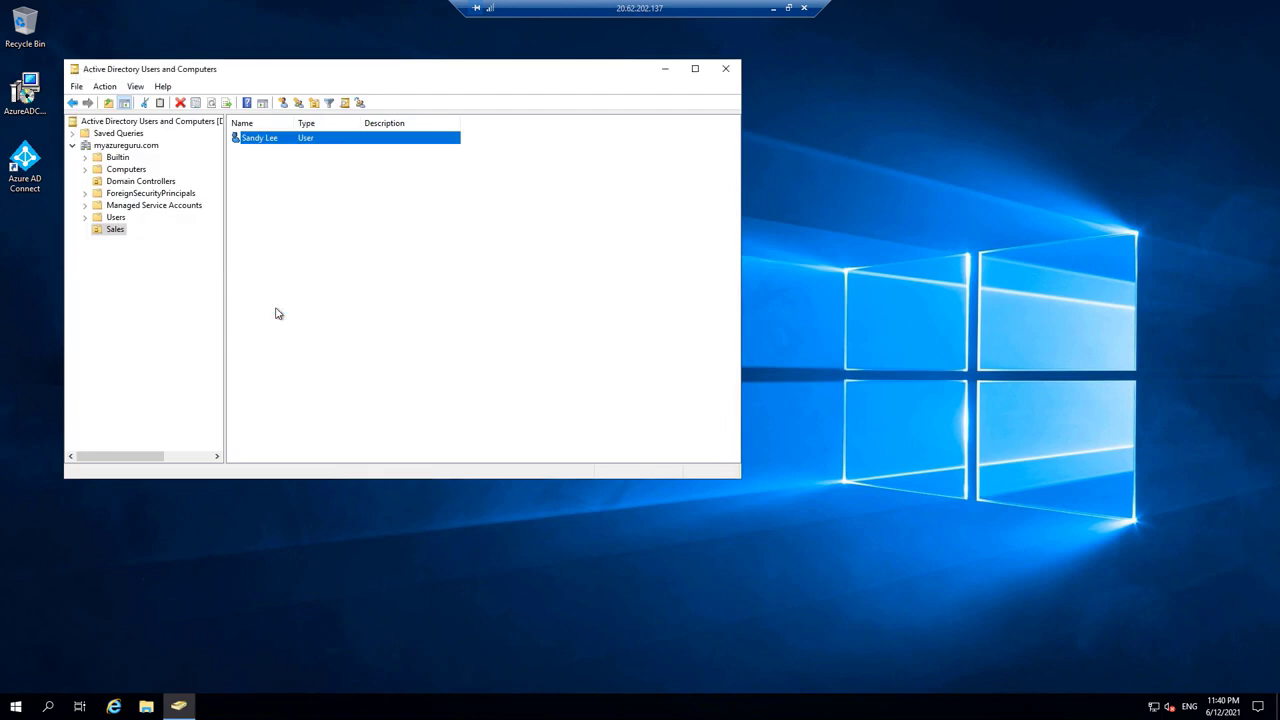
Start a new Sales user and enter its first name, last name and lowercase logon name.
right_click(282, 255)
mouse_move(366, 314)
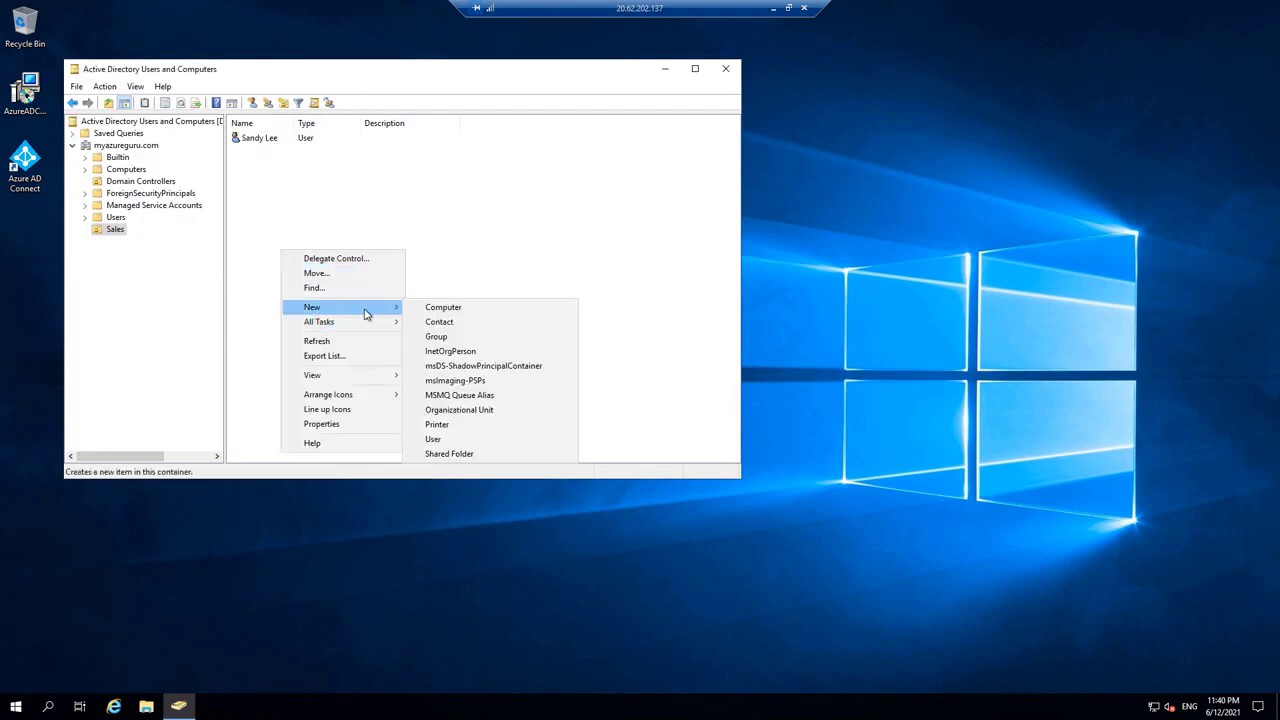
left_click(433, 440)
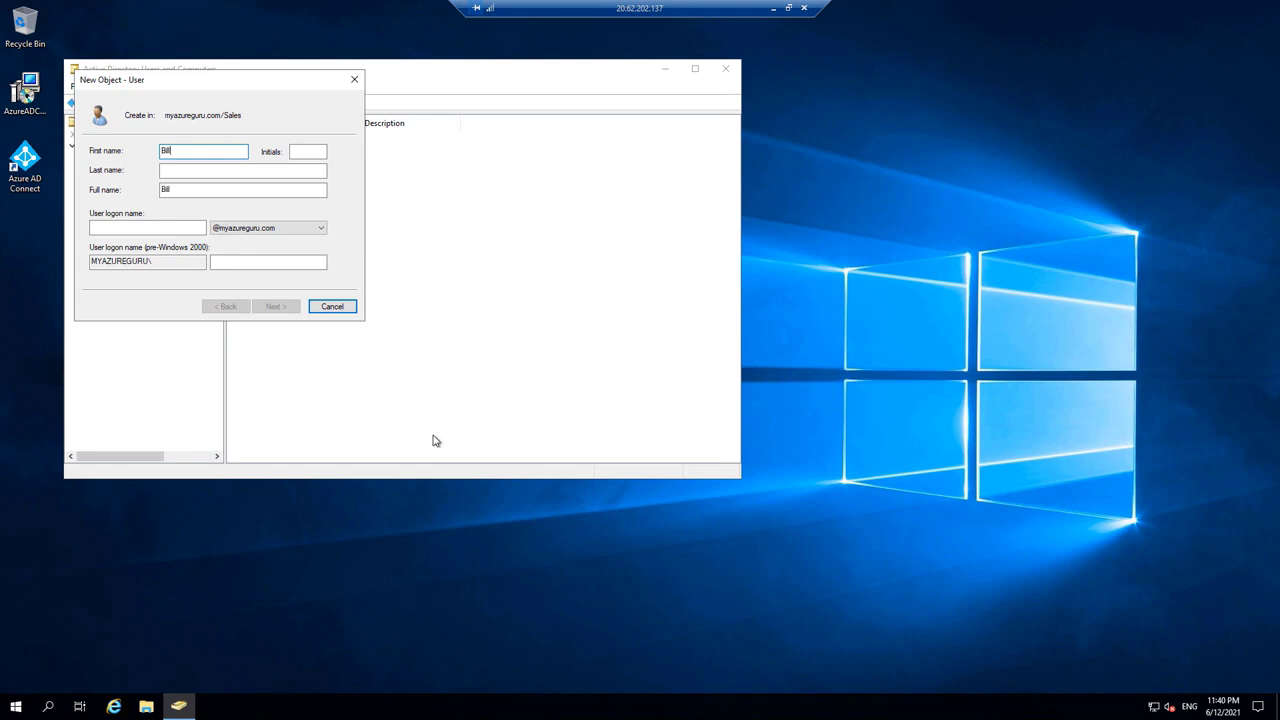
type("Billy")
left_click(190, 172)
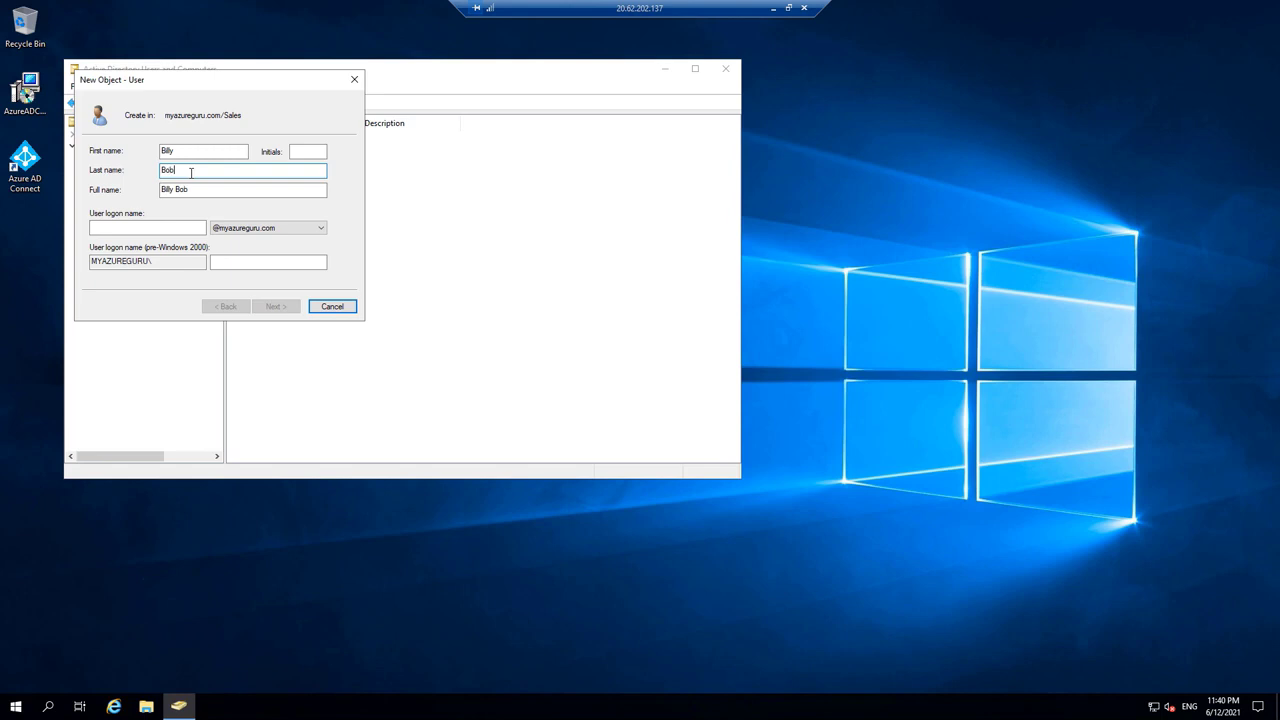
left_click(152, 228)
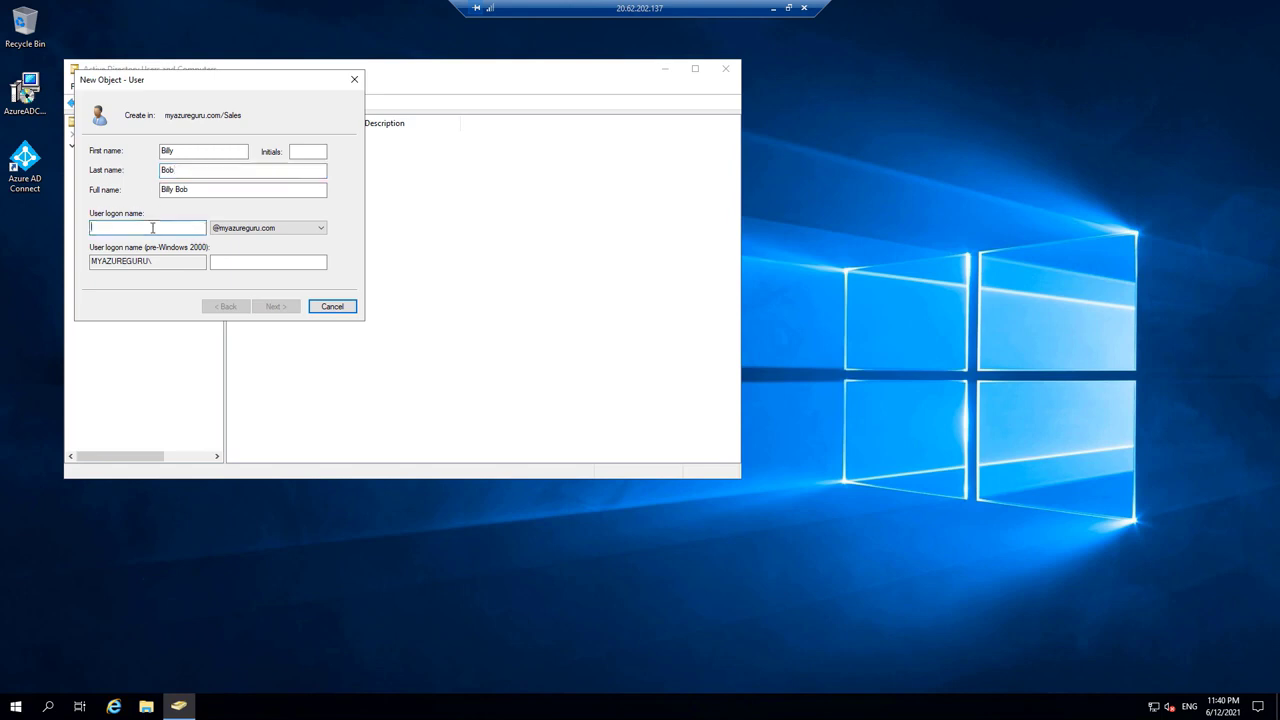
type("B")
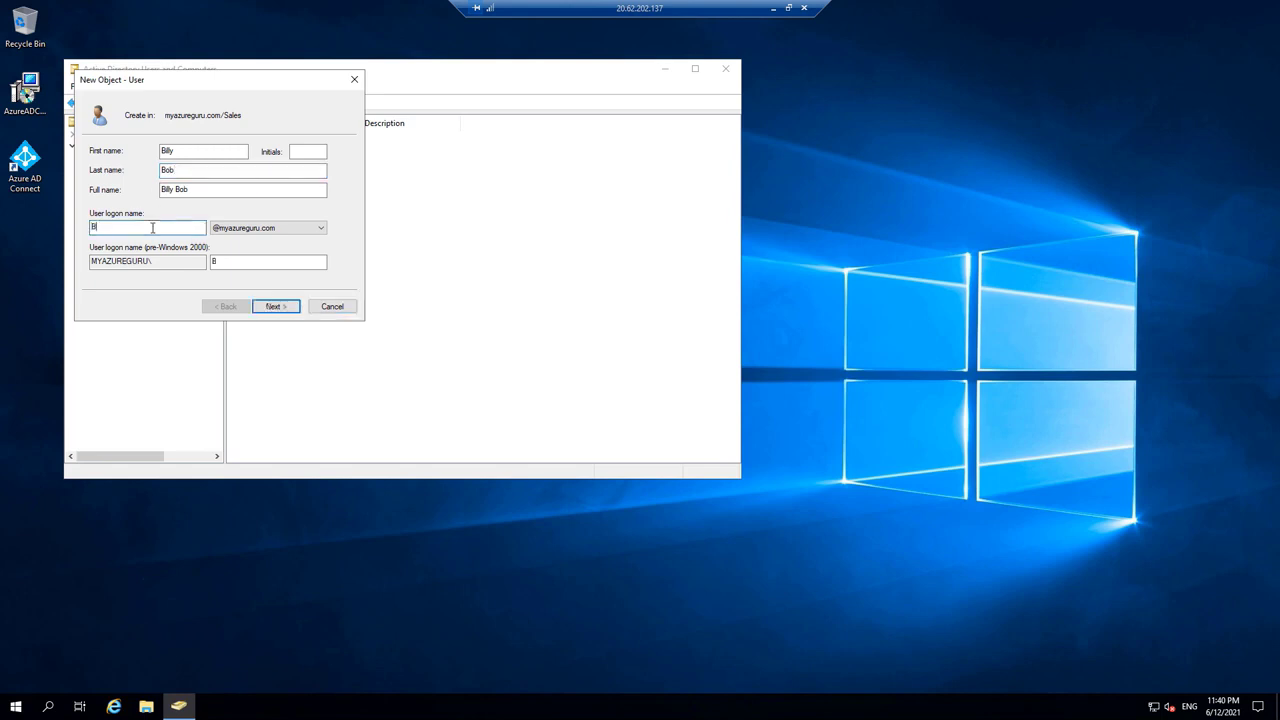
key("BackSpace")
type("billyb")
Set and confirm the second user's password and finish creating the account.
left_click(276, 308)
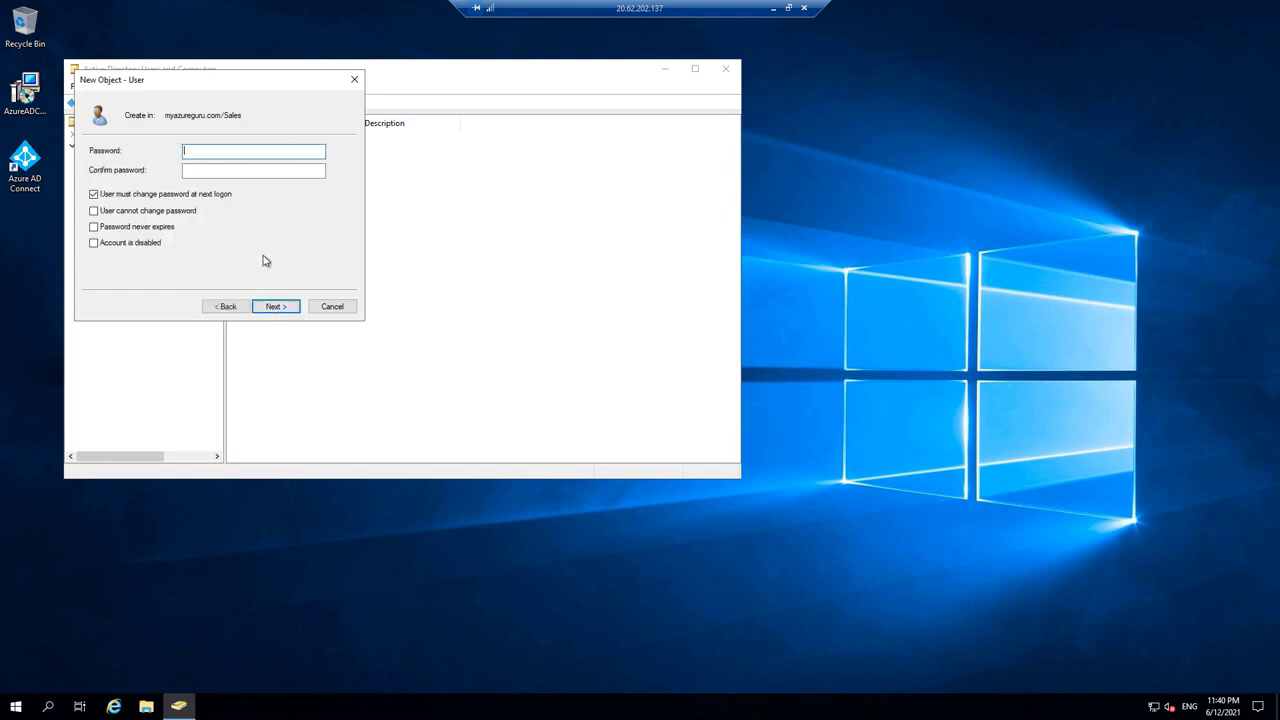
type("P●●●●●●●●●●●")
left_click(210, 171)
type("P")
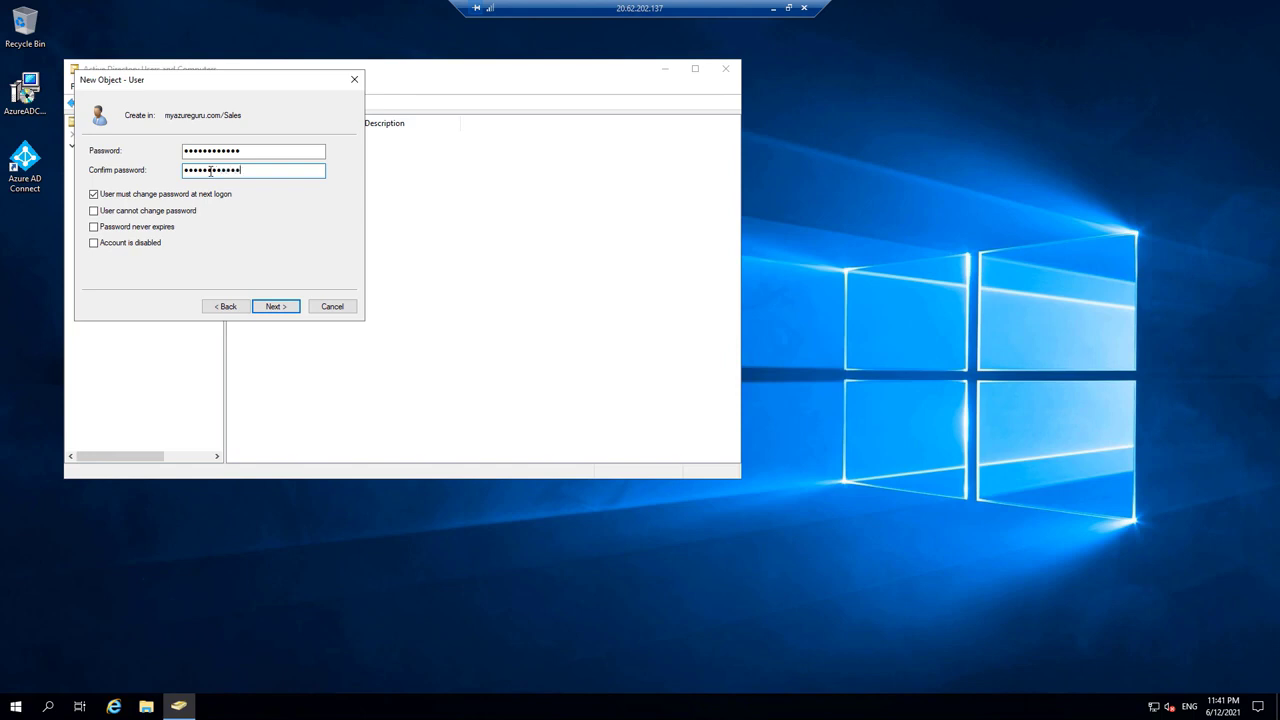
left_click(275, 307)
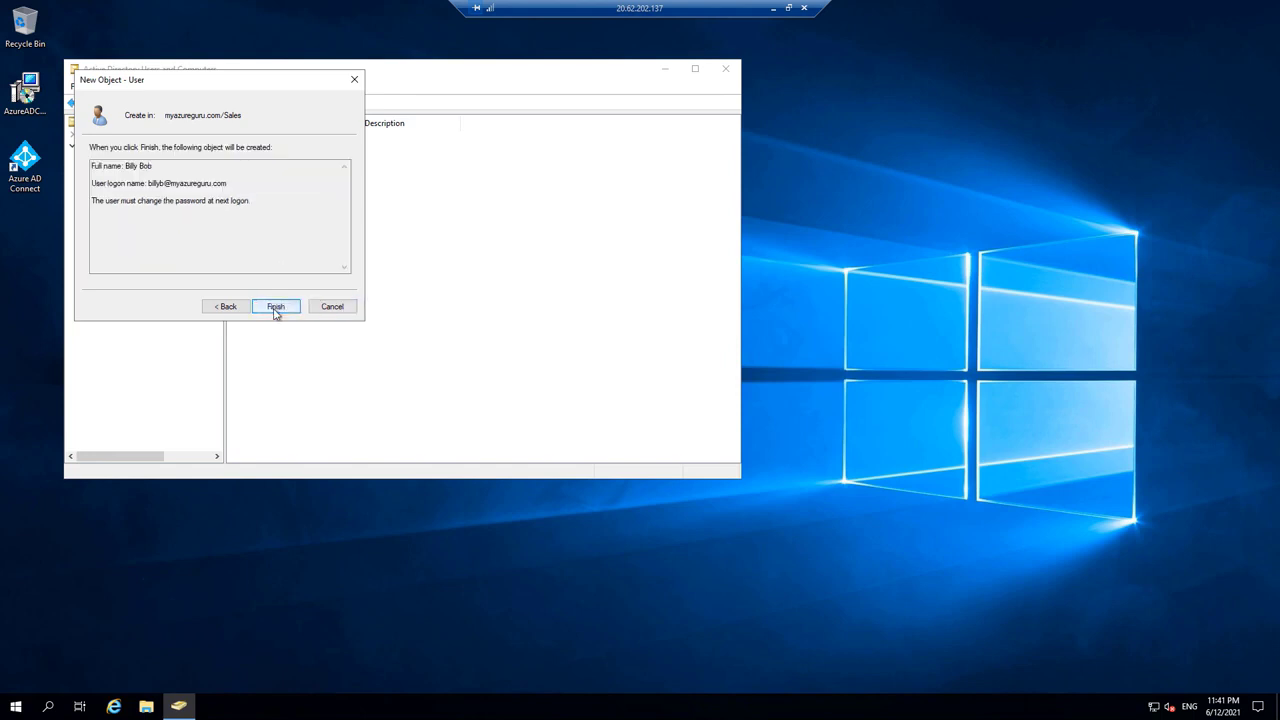
left_click(276, 309)
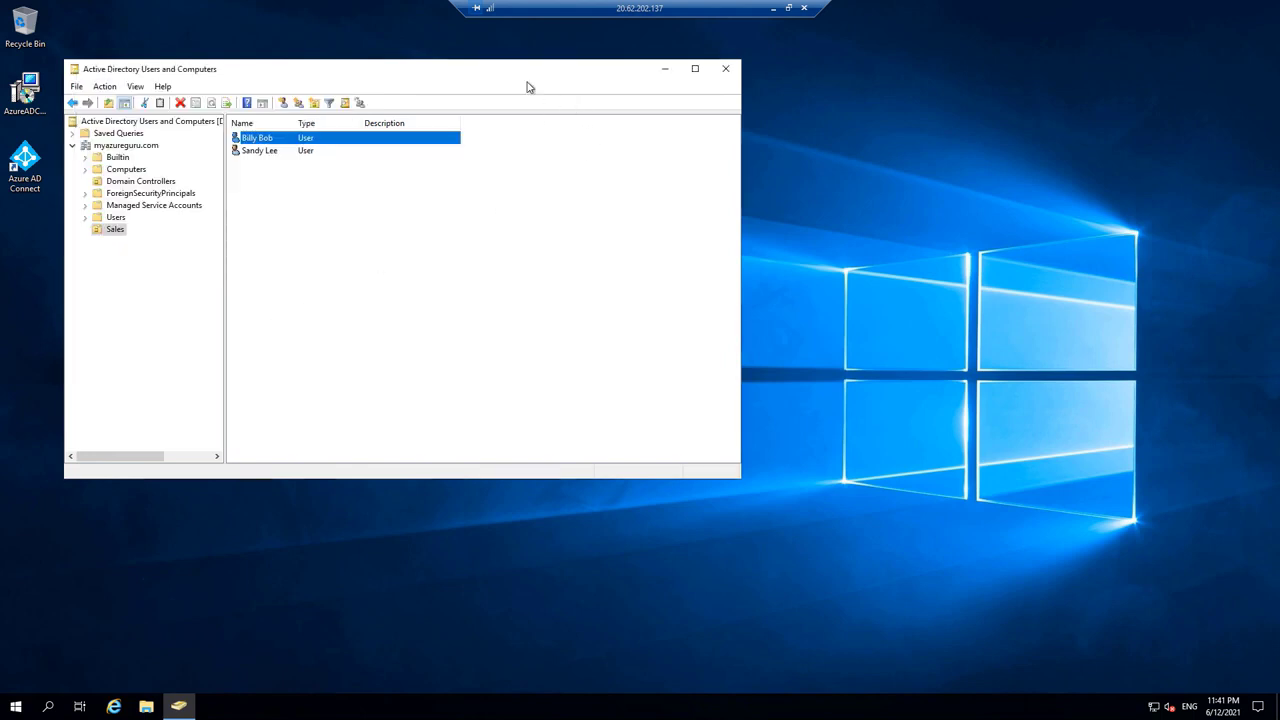
Open Azure Active Directory's All users list and refresh it to show 5 users, including both Sales accounts.
left_click_drag(541, 84, 663, 98)
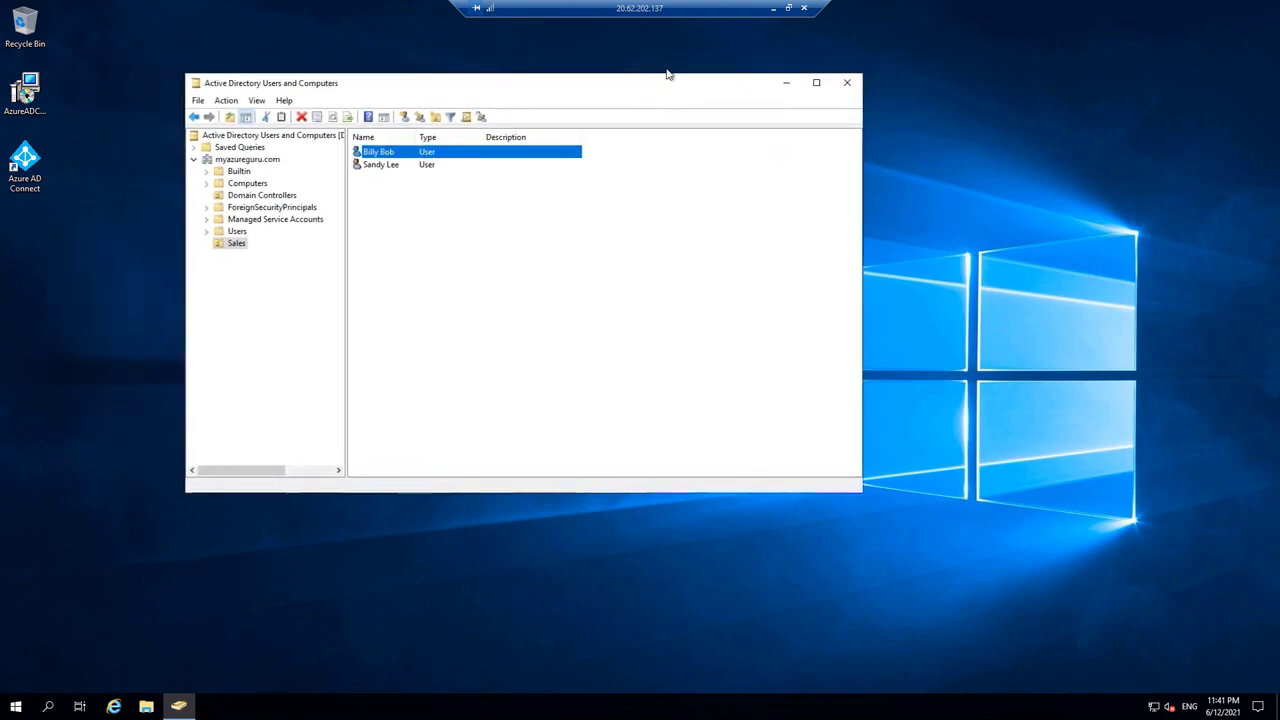
left_click(788, 8)
left_click_drag(758, 62, 0, 230)
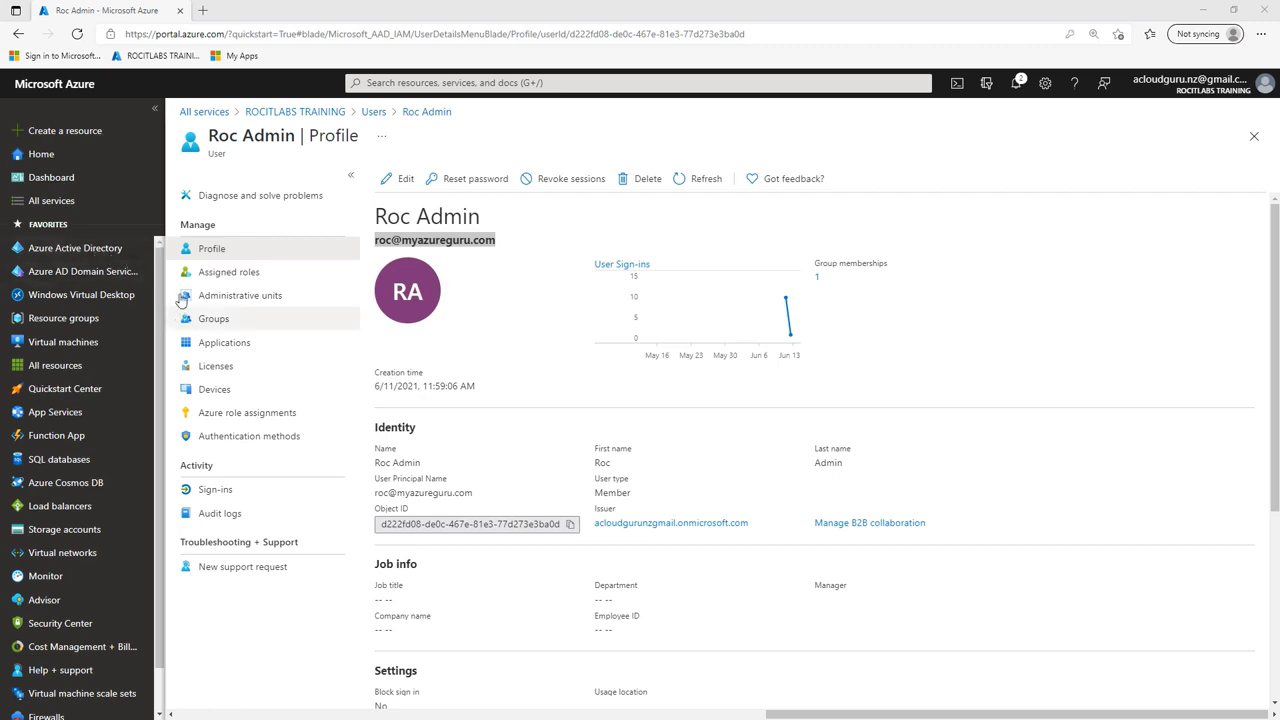
left_click(84, 256)
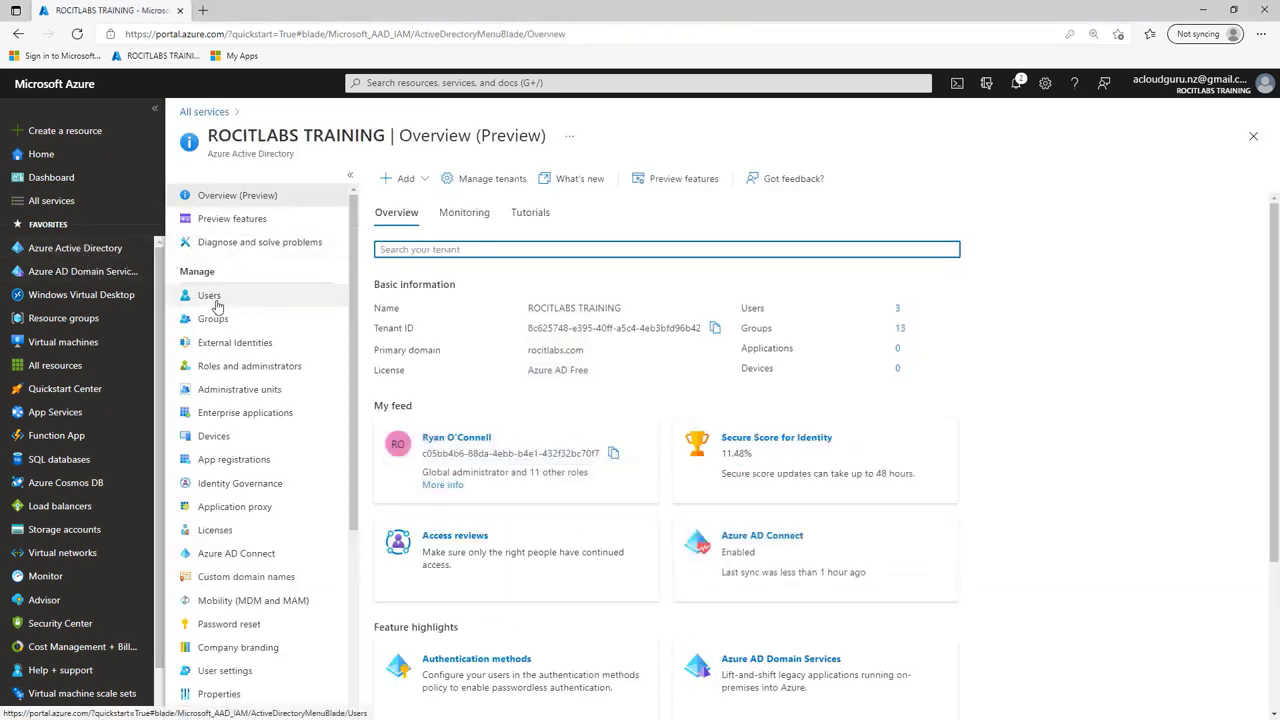
left_click(209, 295)
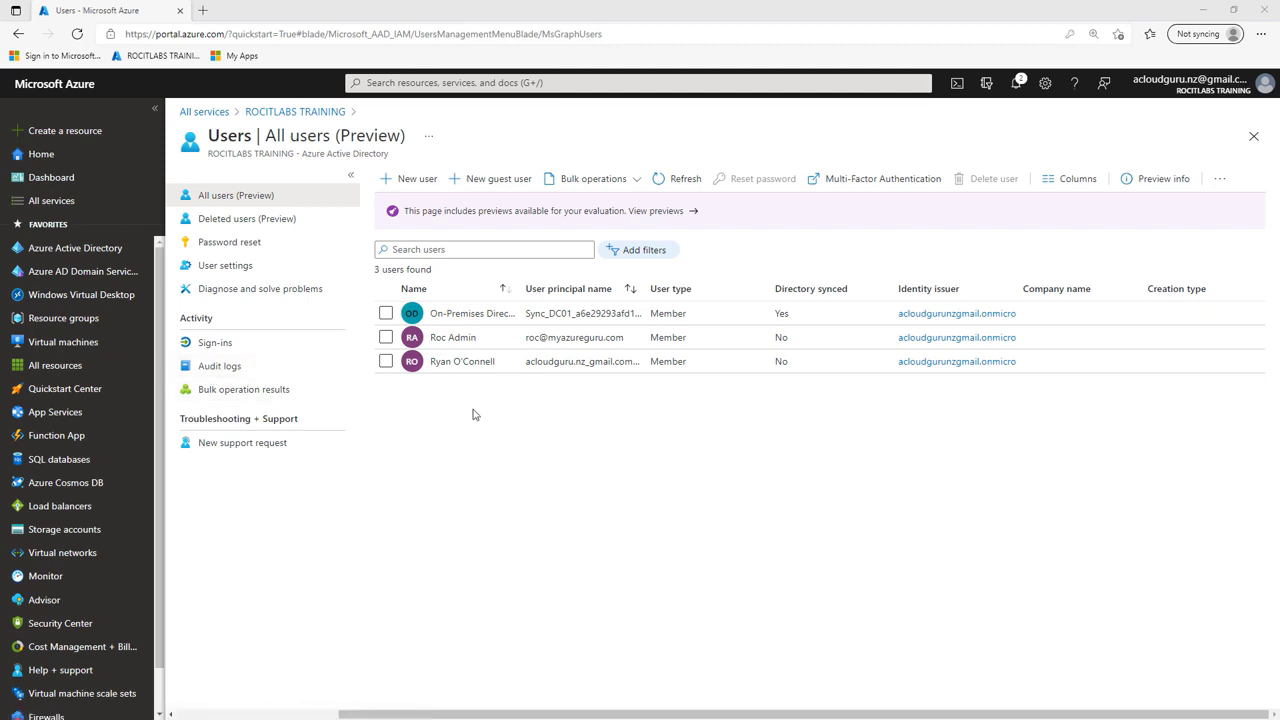
left_click(670, 187)
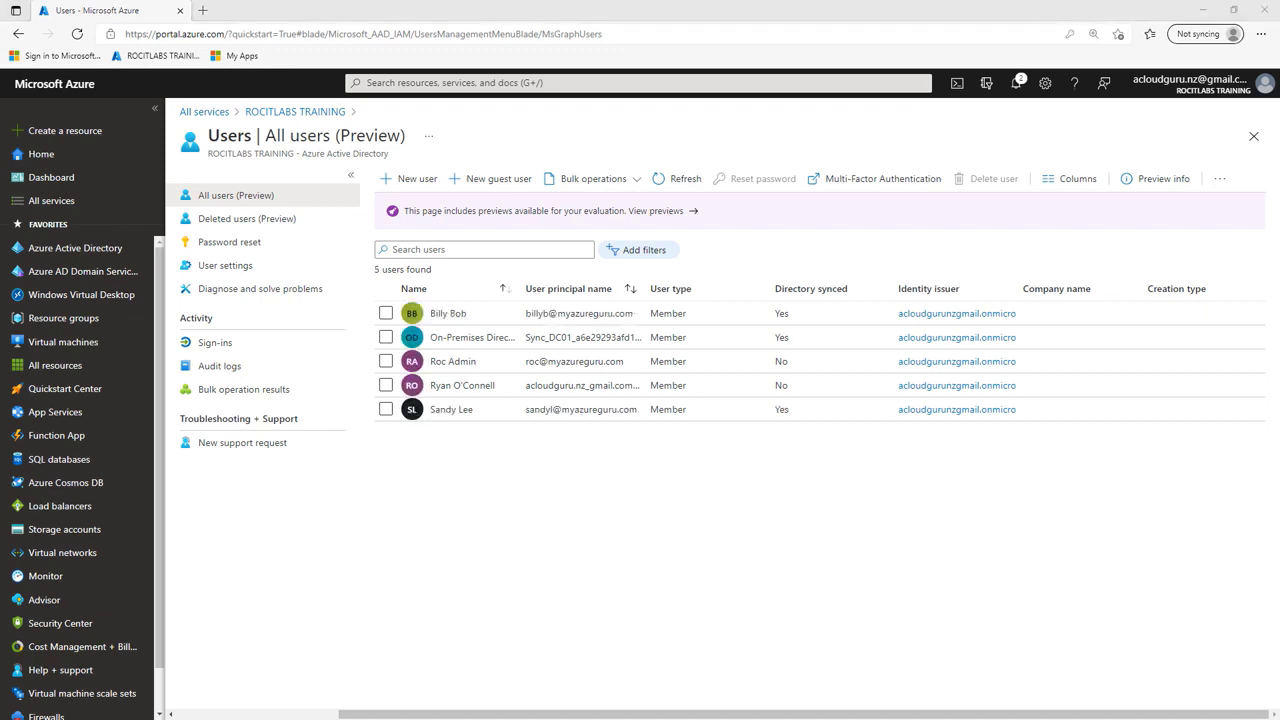
Refresh the five-user All users list, then bring the DC01 session, with four Sales users, back into view.
left_click_drag(0, 170, 1279, 219)
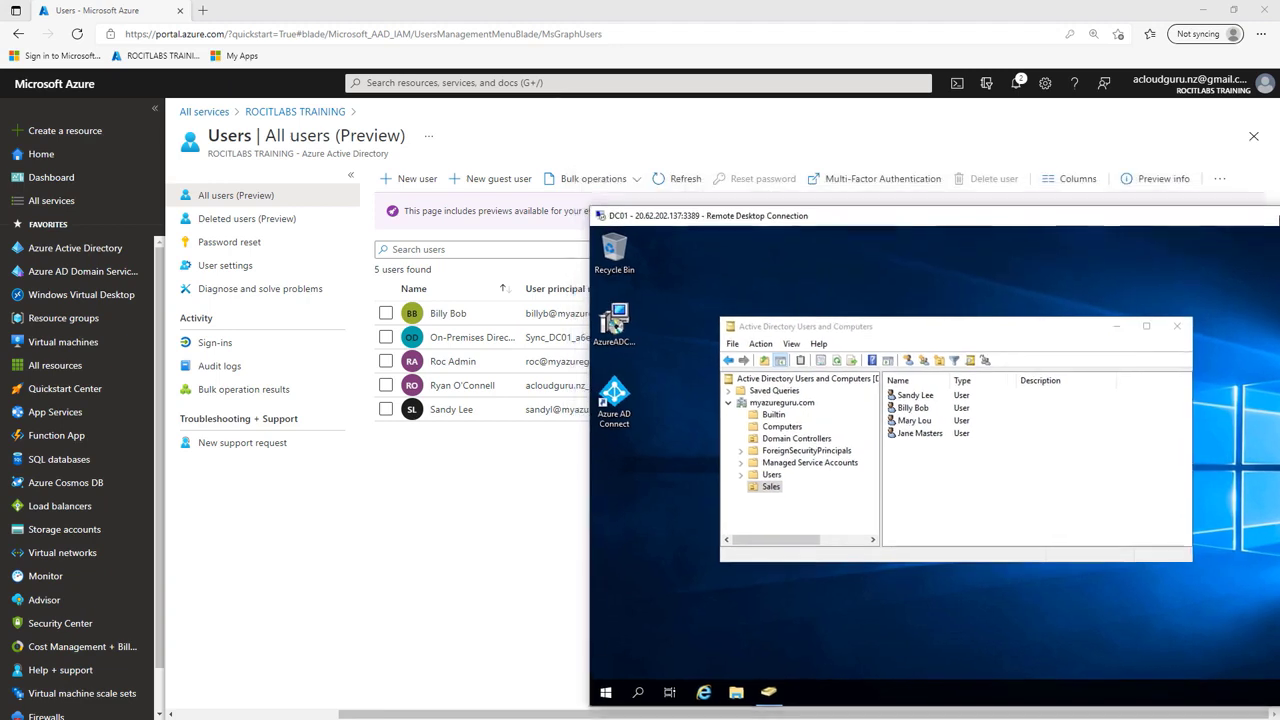
left_click(672, 183)
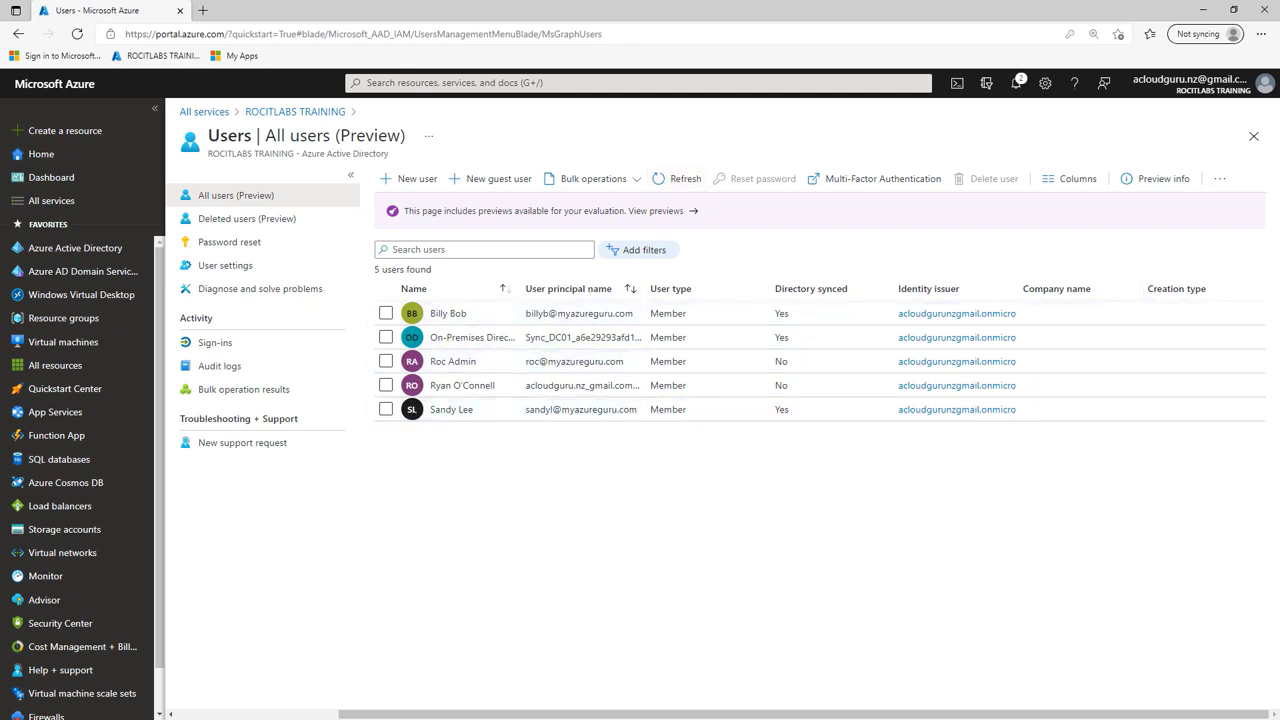
key("alt+Tab")
left_click_drag(914, 224, 534, 111)
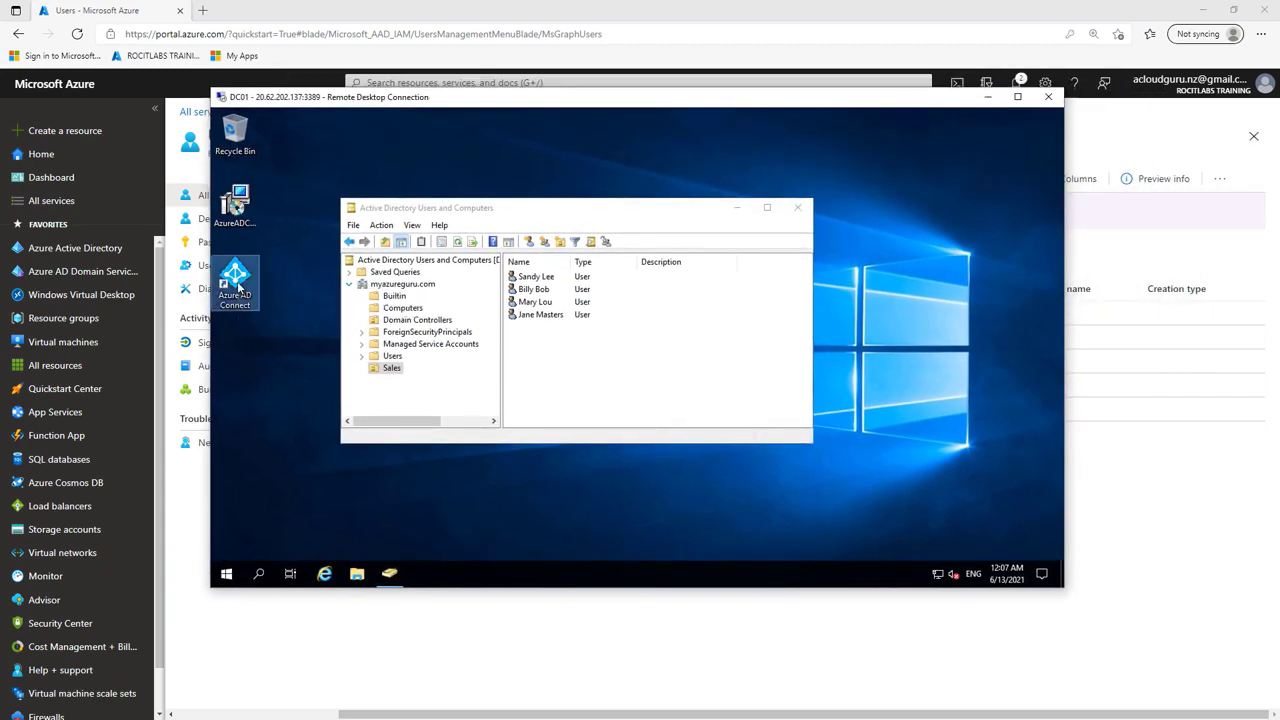
Launch Azure AD Connect and choose Customize synchronization options under Configure.
double_click(235, 283)
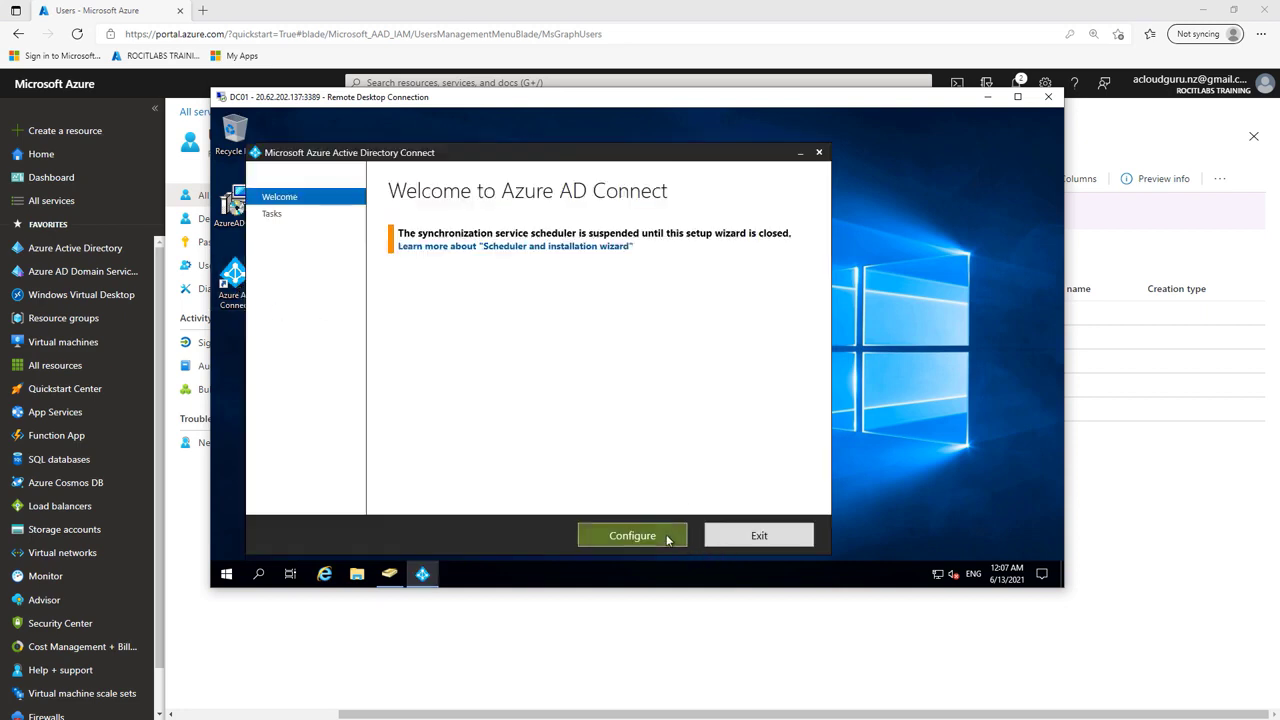
left_click(666, 538)
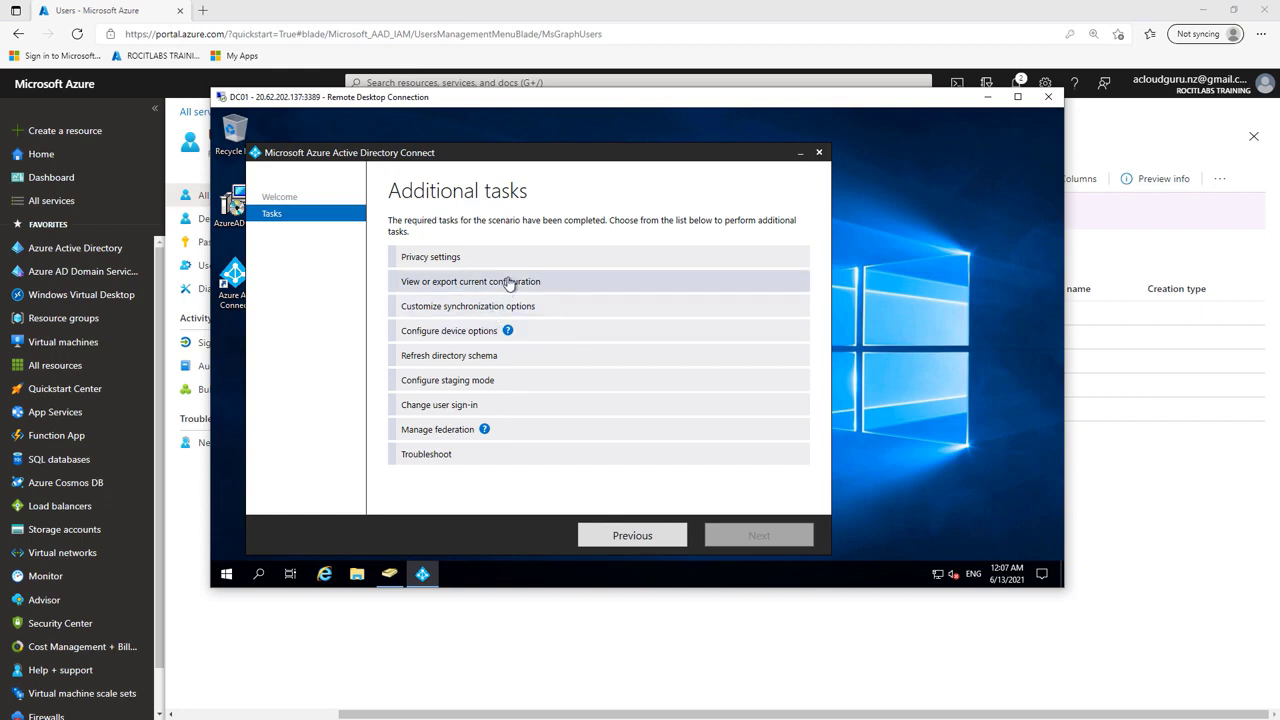
left_click(511, 312)
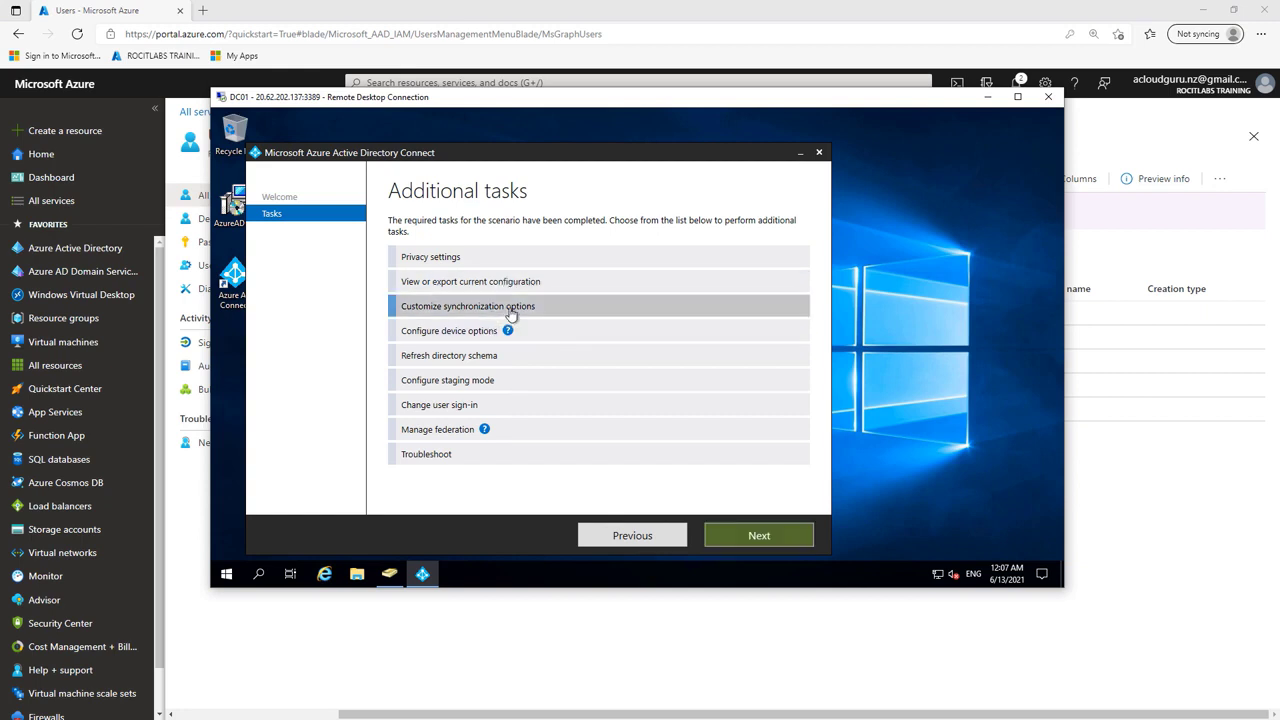
left_click(777, 527)
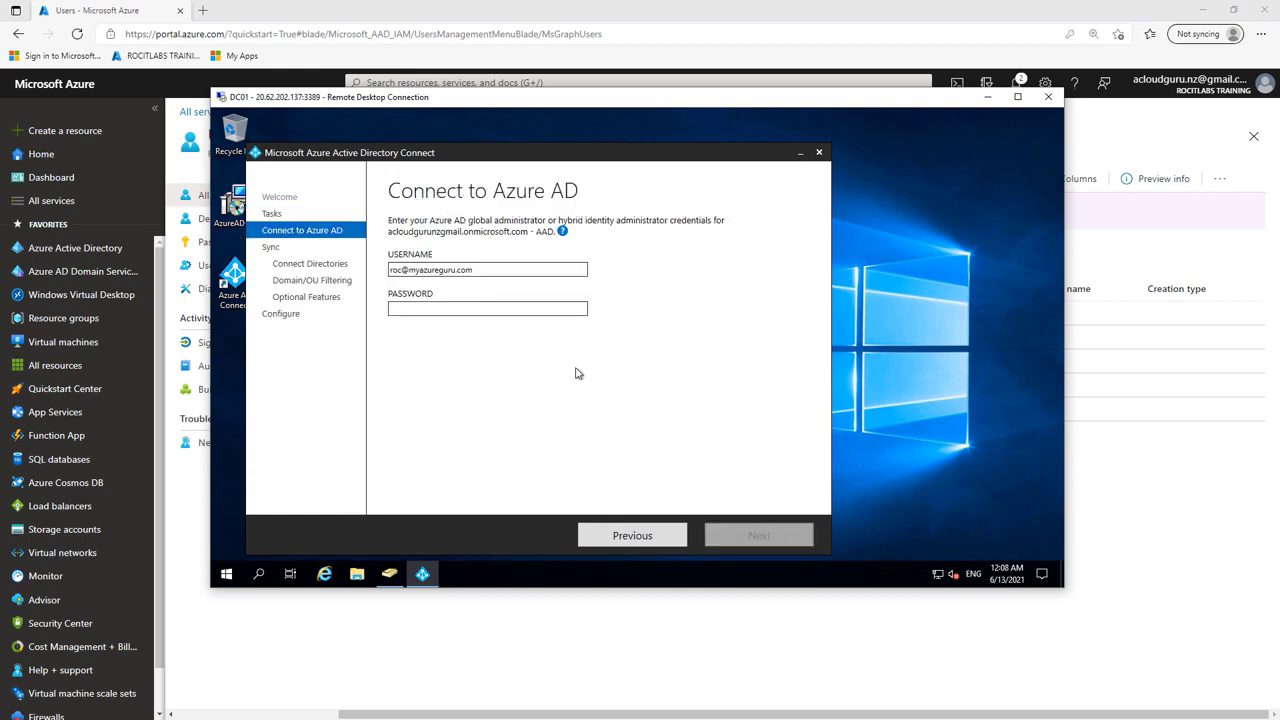
Sign in with the Azure AD administrator password, retyping it after a failed attempt, and confirm myazureguru.com.
left_click(489, 311)
type("P")
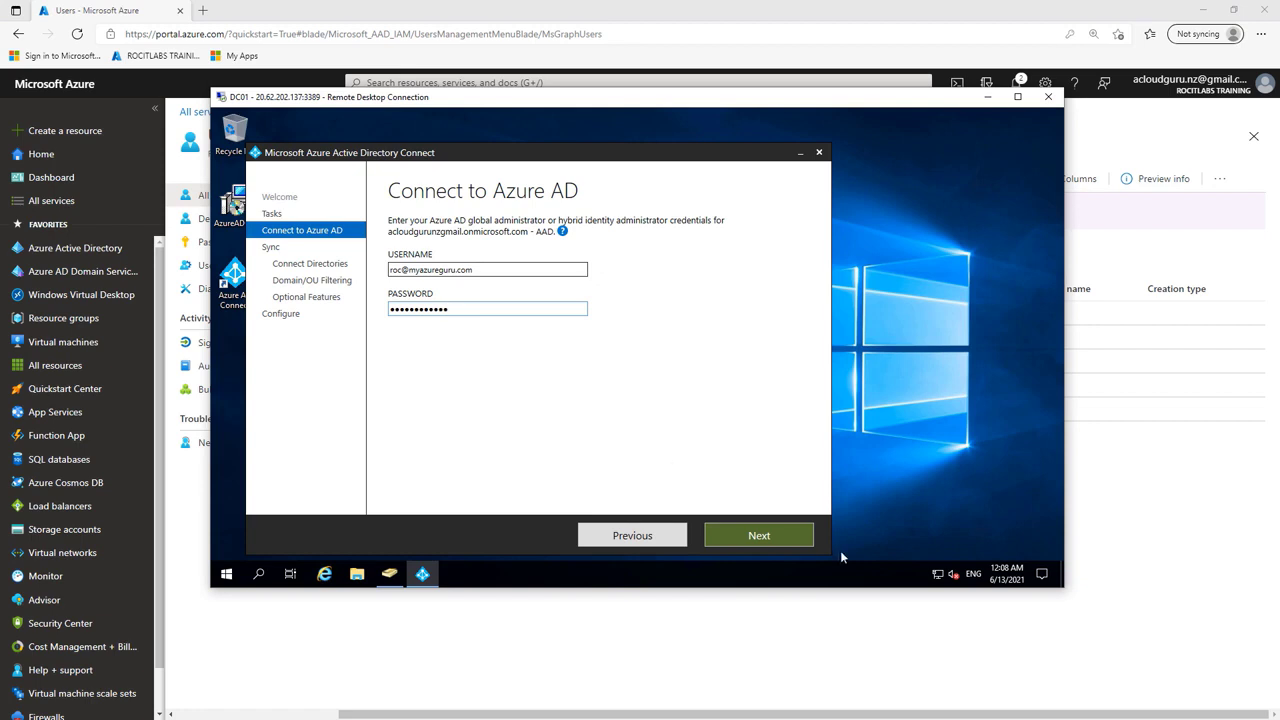
left_click(776, 527)
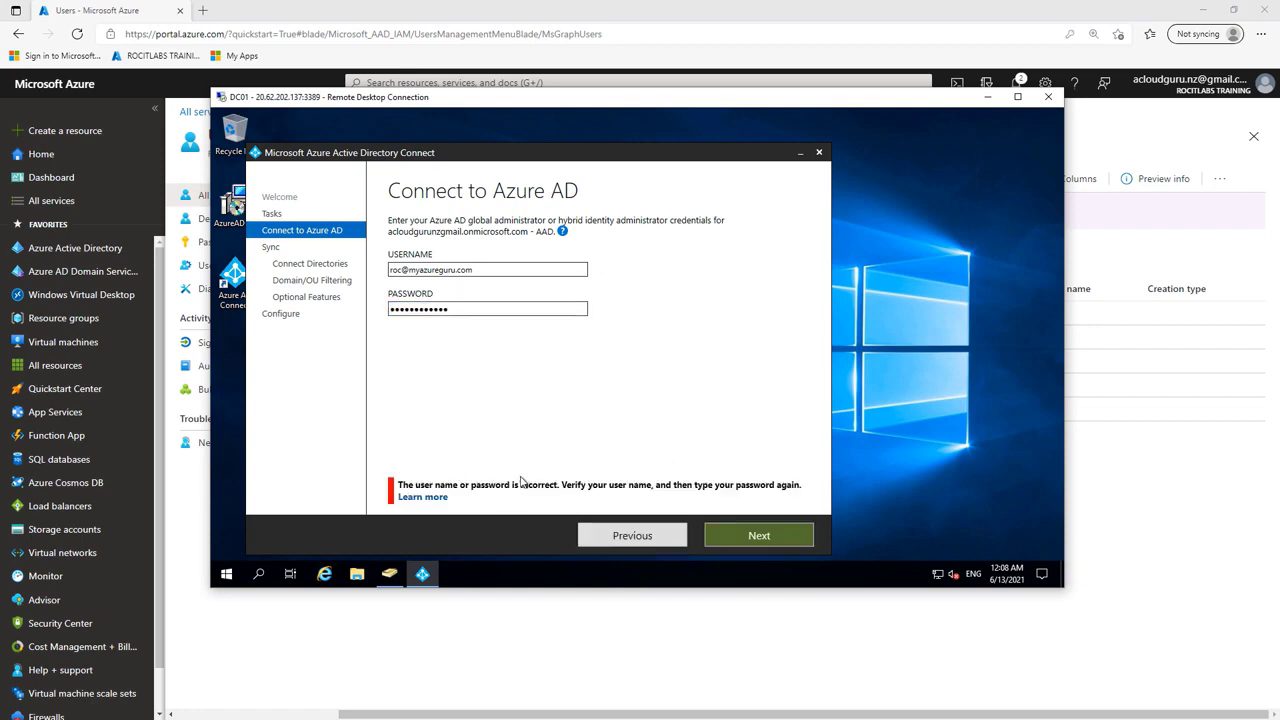
left_click(459, 309)
left_click_drag(358, 310, 350, 312)
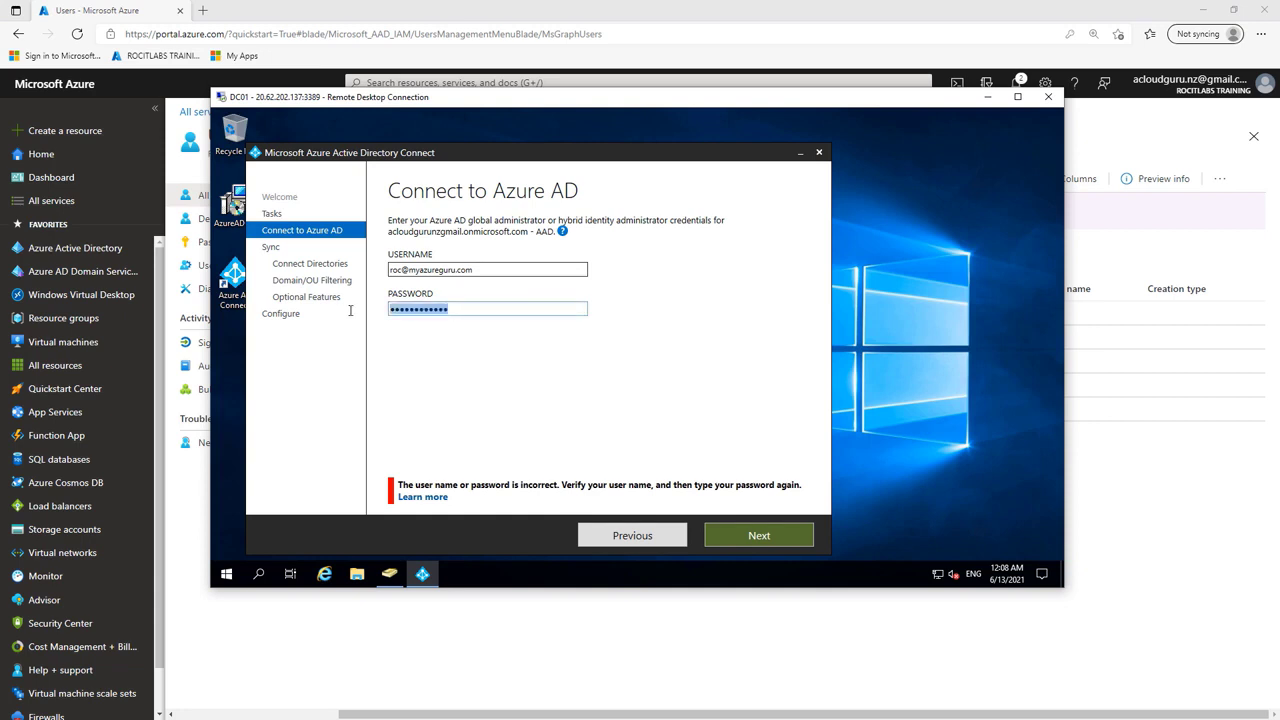
key("Caps_Lock")
type("P")
type("•••••••••••")
left_click(757, 538)
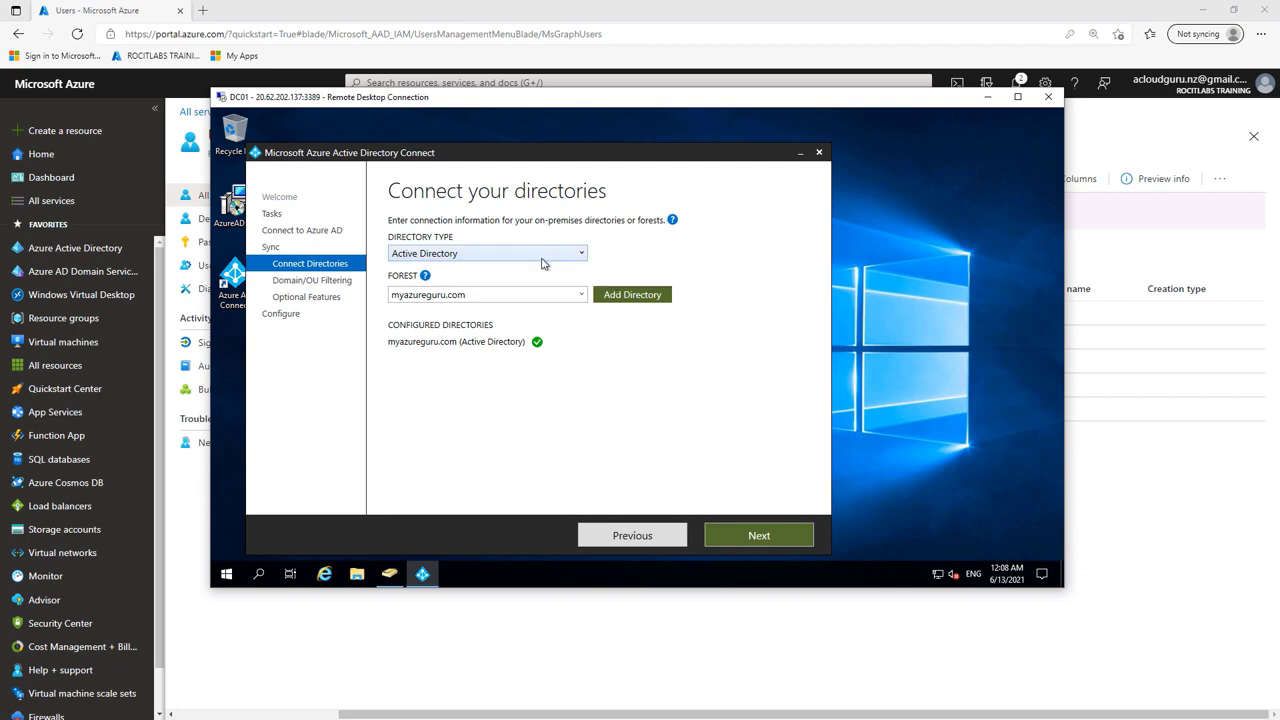
left_click(758, 536)
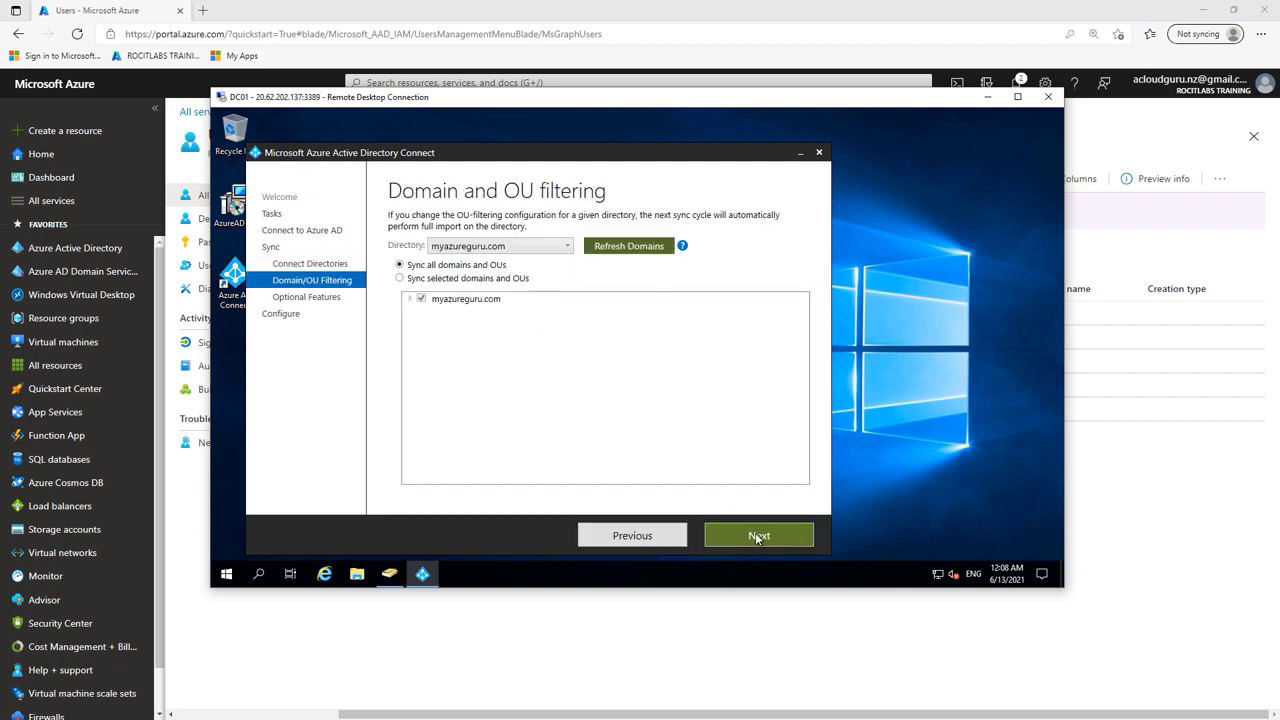
After previewing myazureguru.com's OUs, keep Sync all domains and OUs and password hash synchronization.
left_click(401, 279)
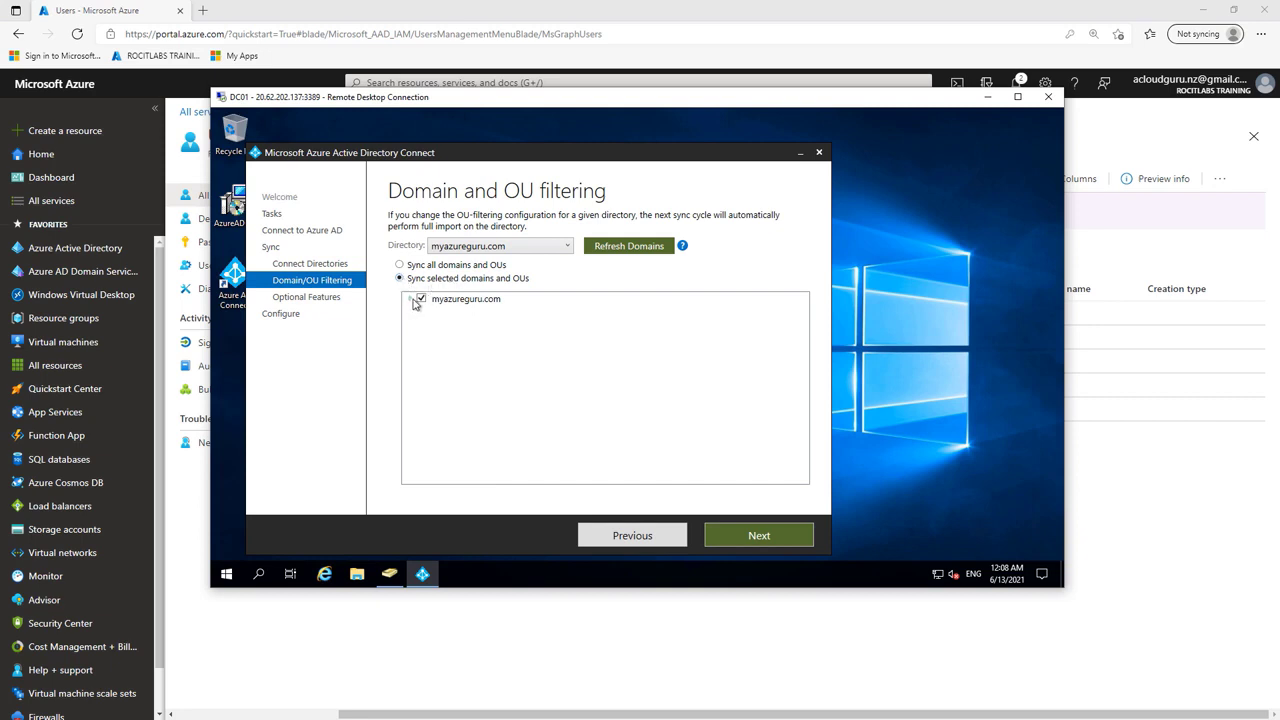
left_click(410, 300)
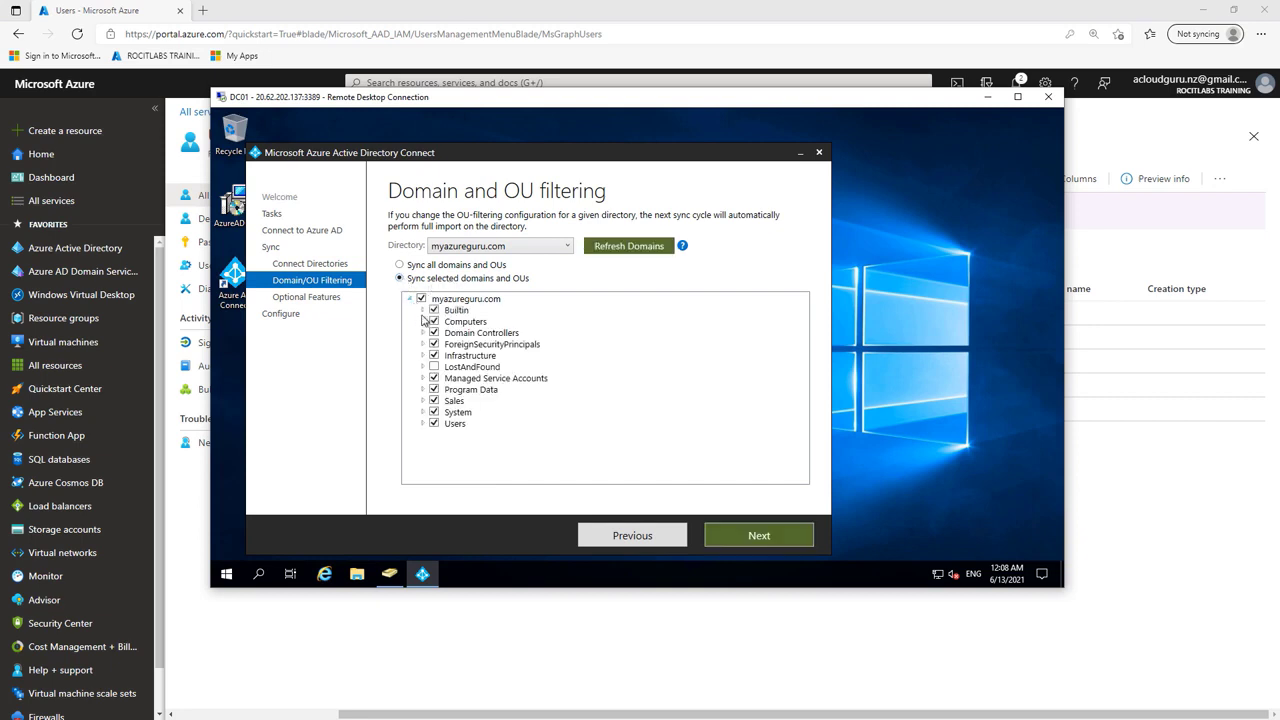
left_click(401, 265)
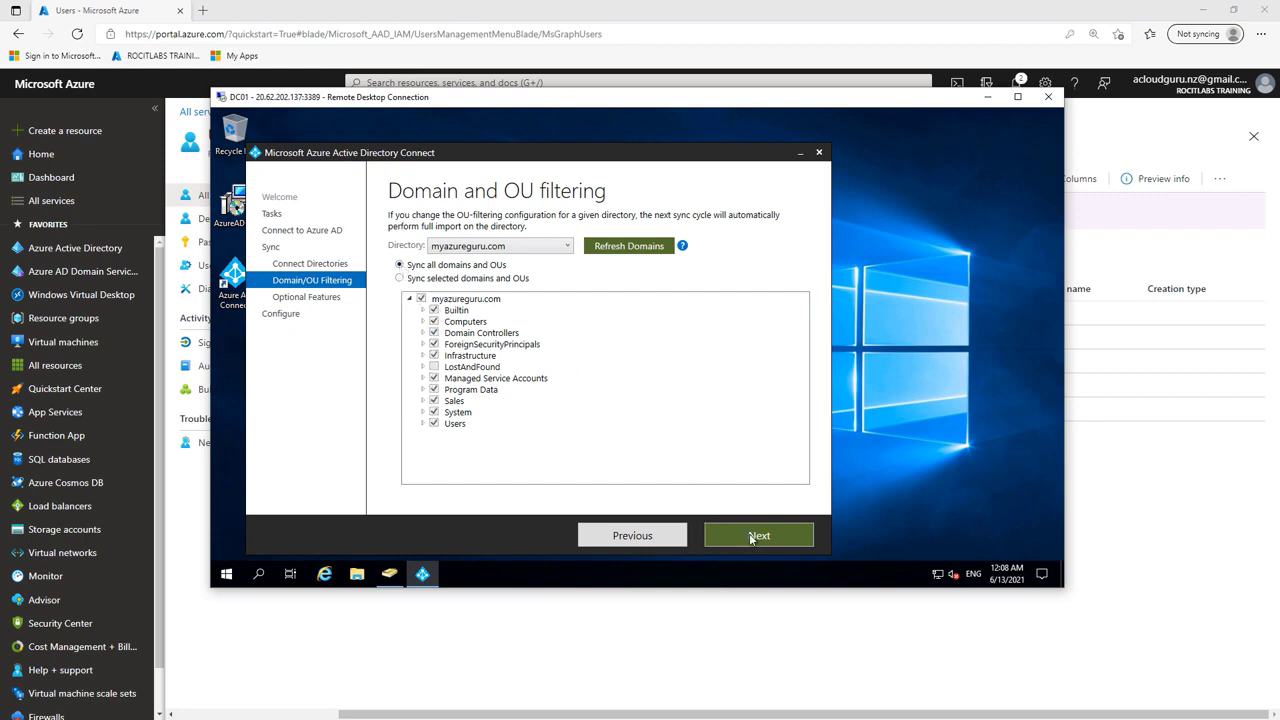
left_click(624, 254)
left_click(759, 536)
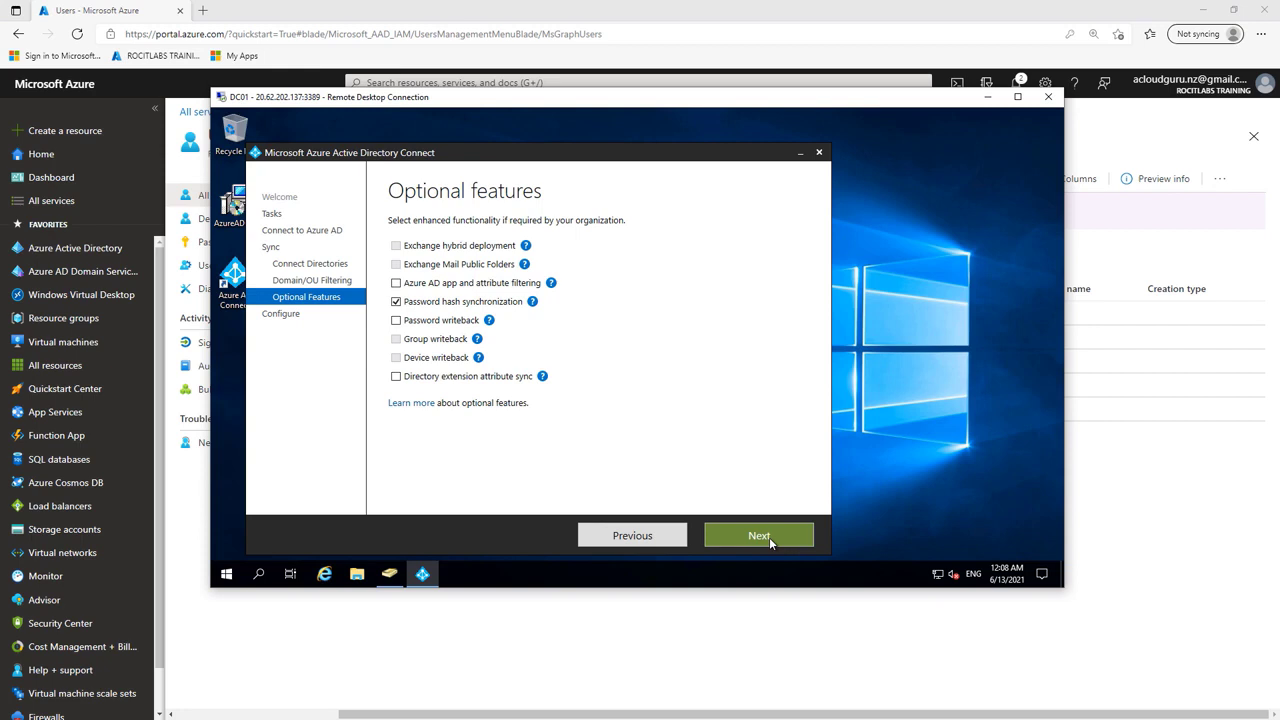
left_click(769, 538)
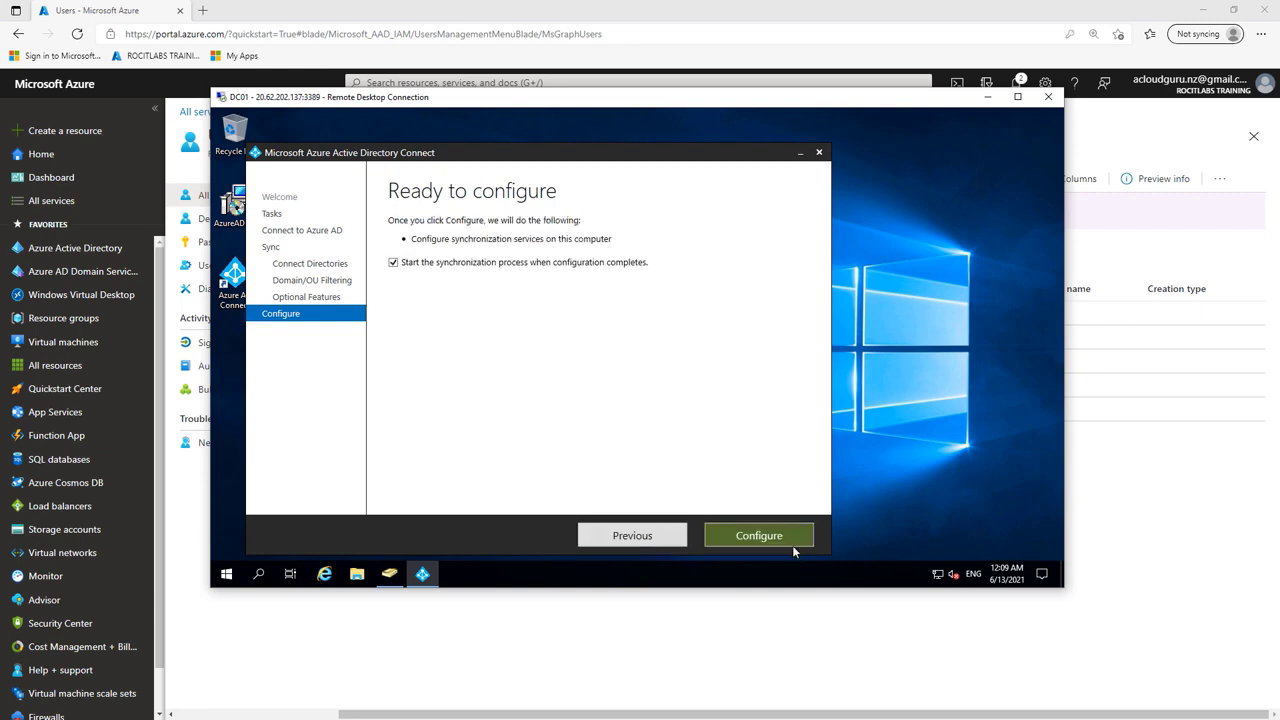
Apply the configuration with an initial sync, then exit once Configuration complete appears.
left_click(789, 536)
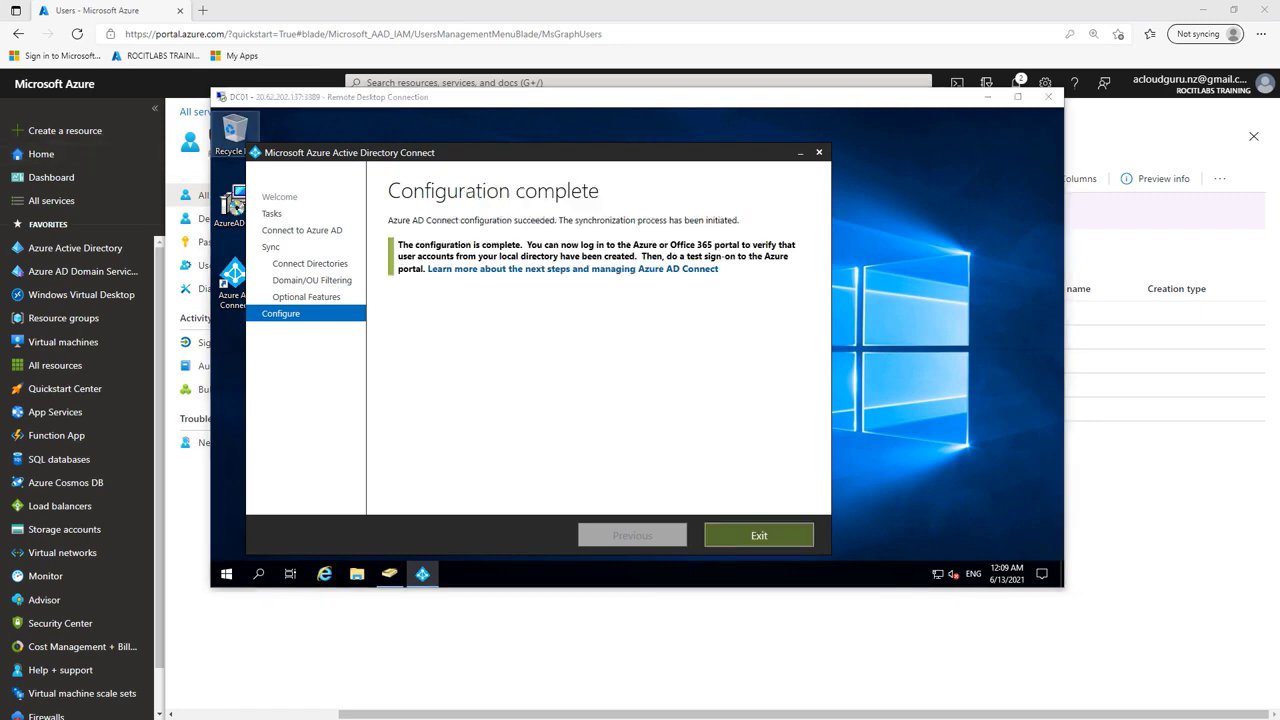
left_click(772, 535)
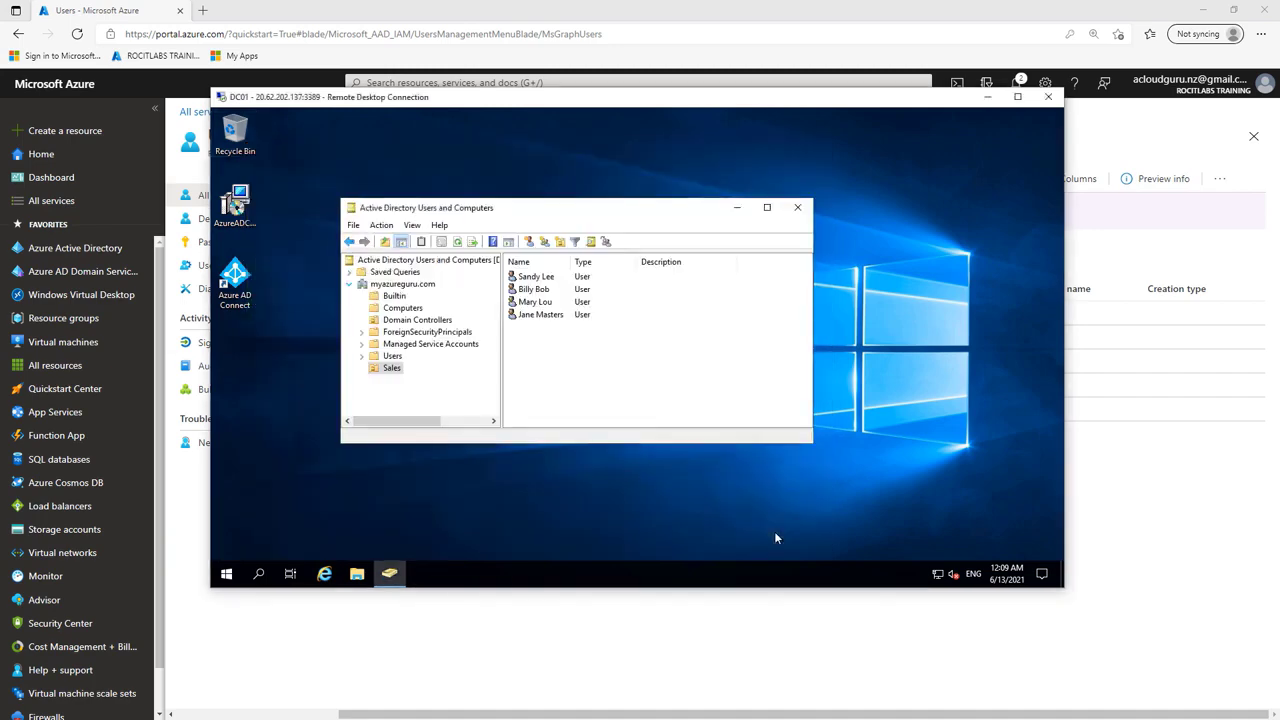
left_click_drag(892, 104, 1171, 224)
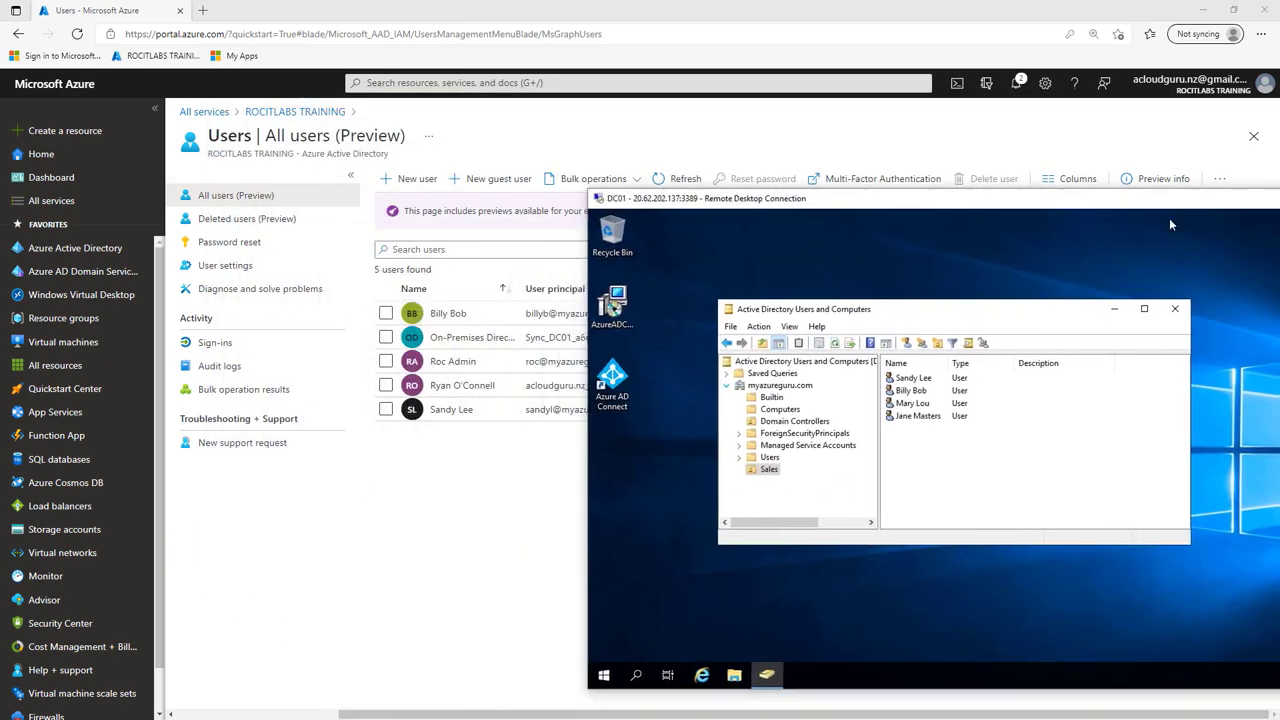
left_click(678, 180)
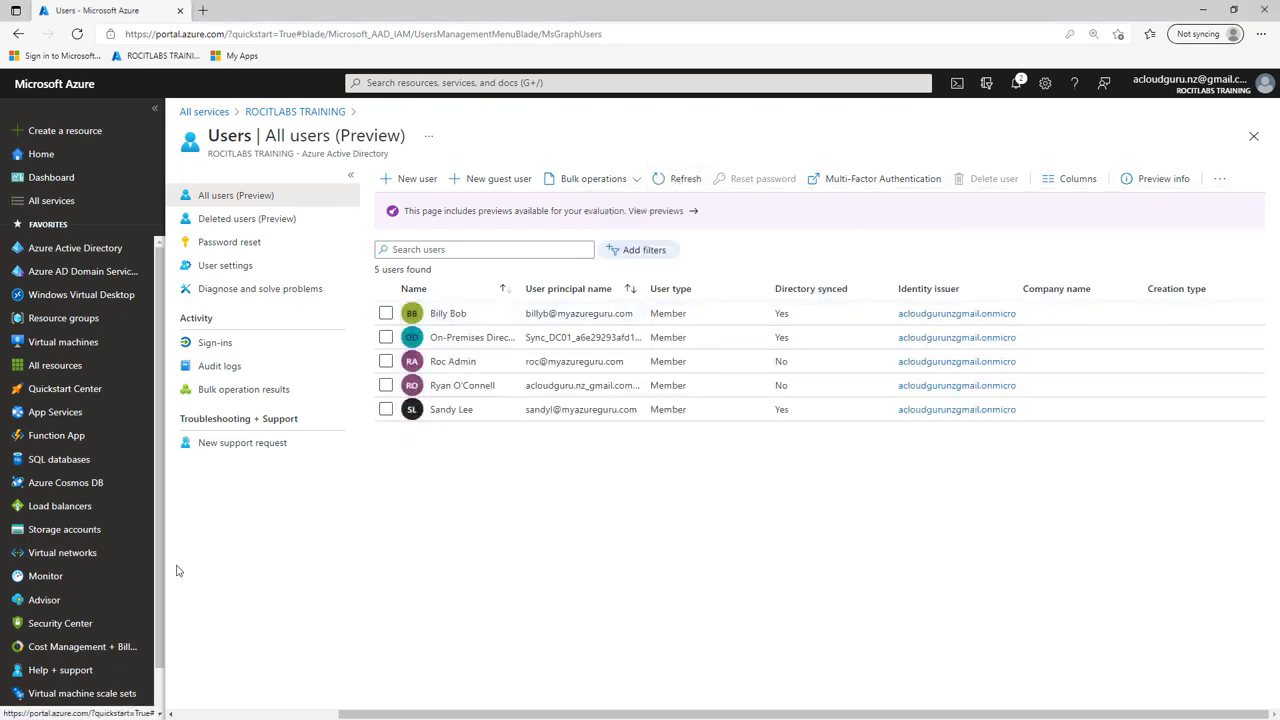
key("alt+Tab")
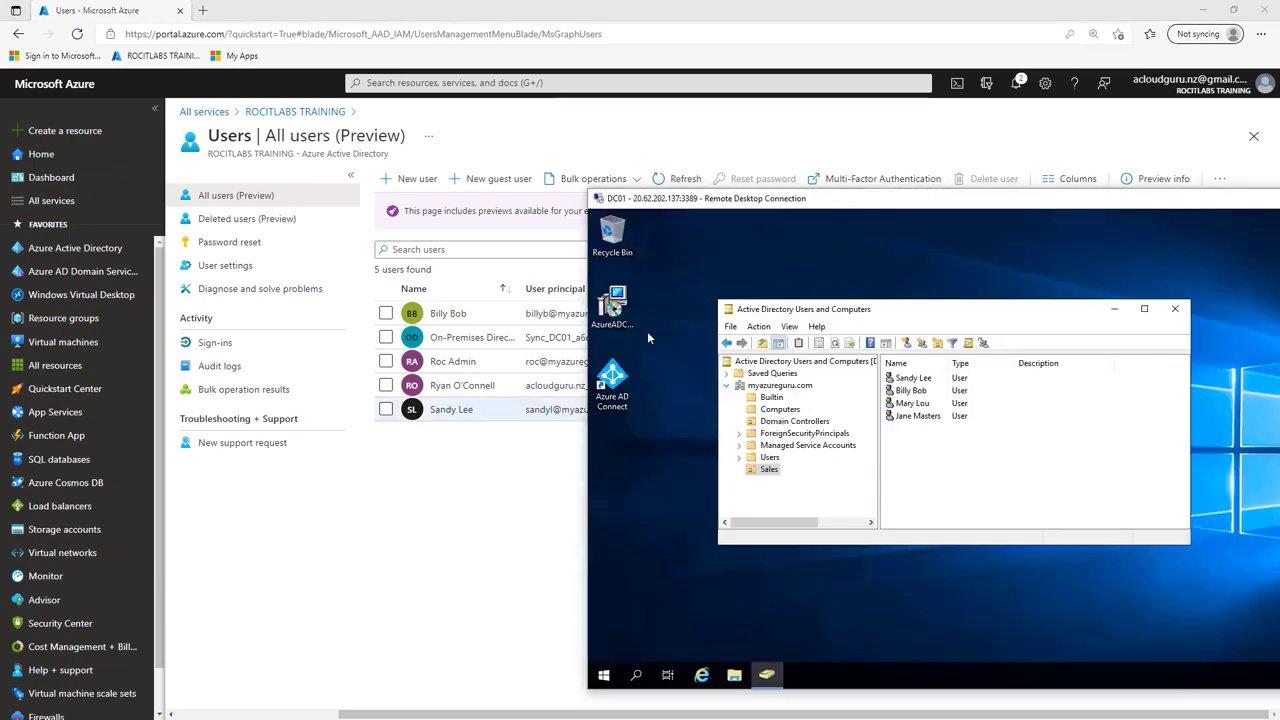
left_click_drag(897, 202, 594, 174)
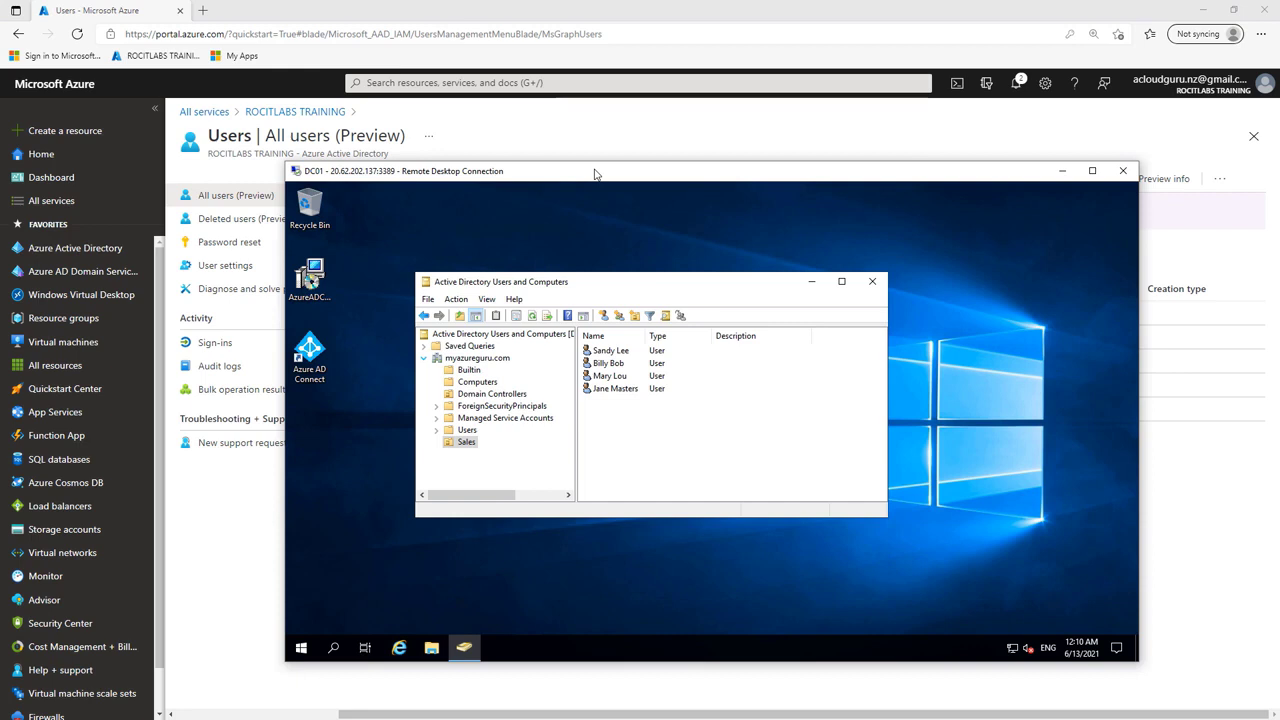
mouse_move(595, 170)
left_mouse_down()
mouse_move(615, 162)
mouse_move(561, 146)
mouse_move(588, 154)
left_mouse_up()
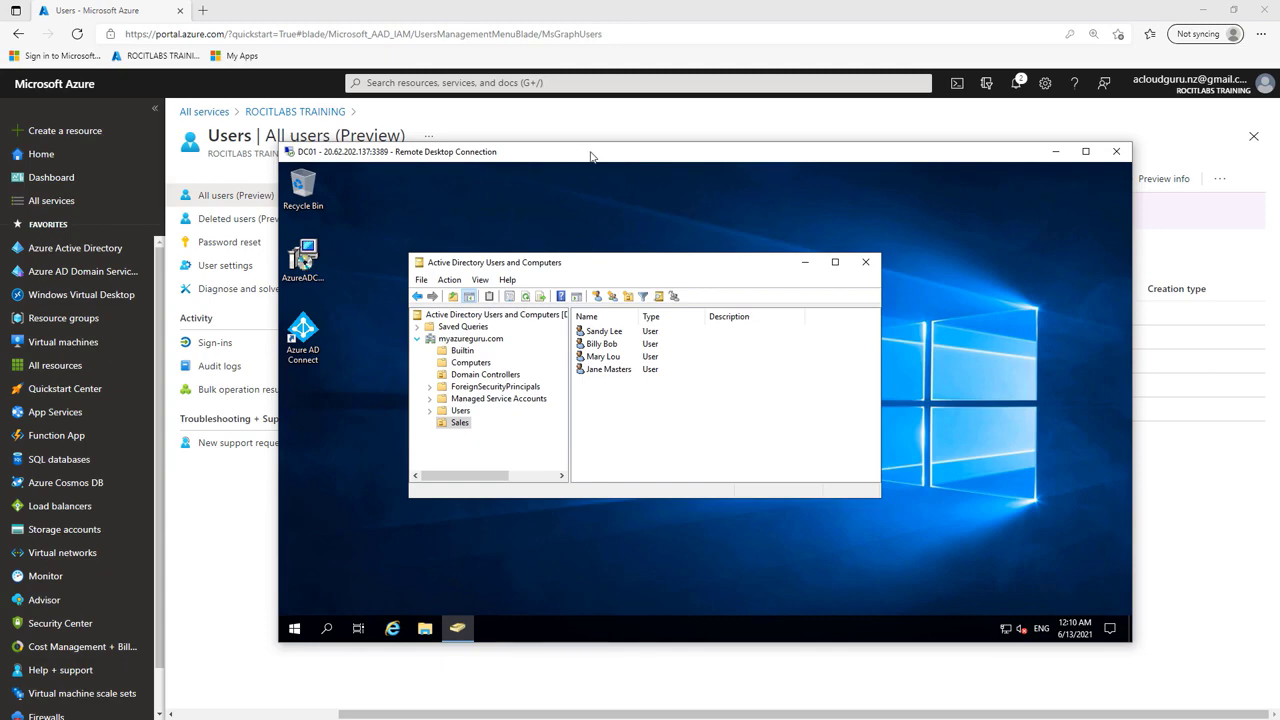
left_click_drag(590, 155, 580, 180)
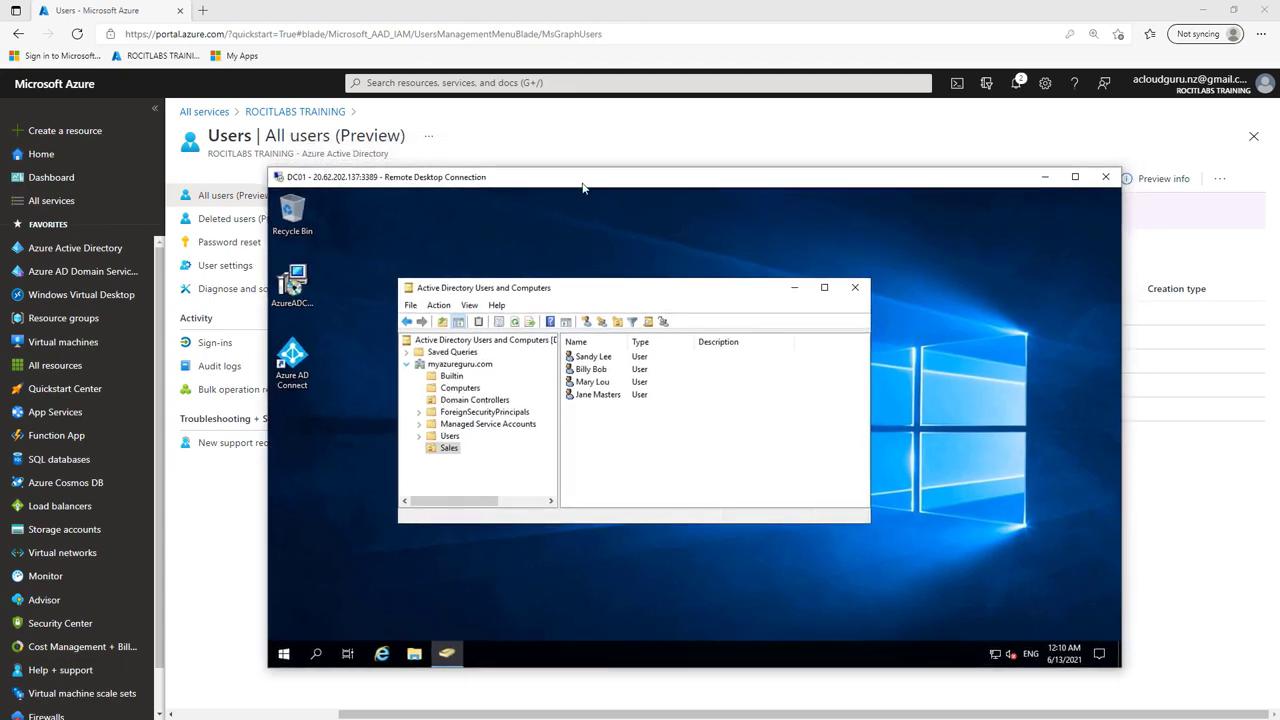